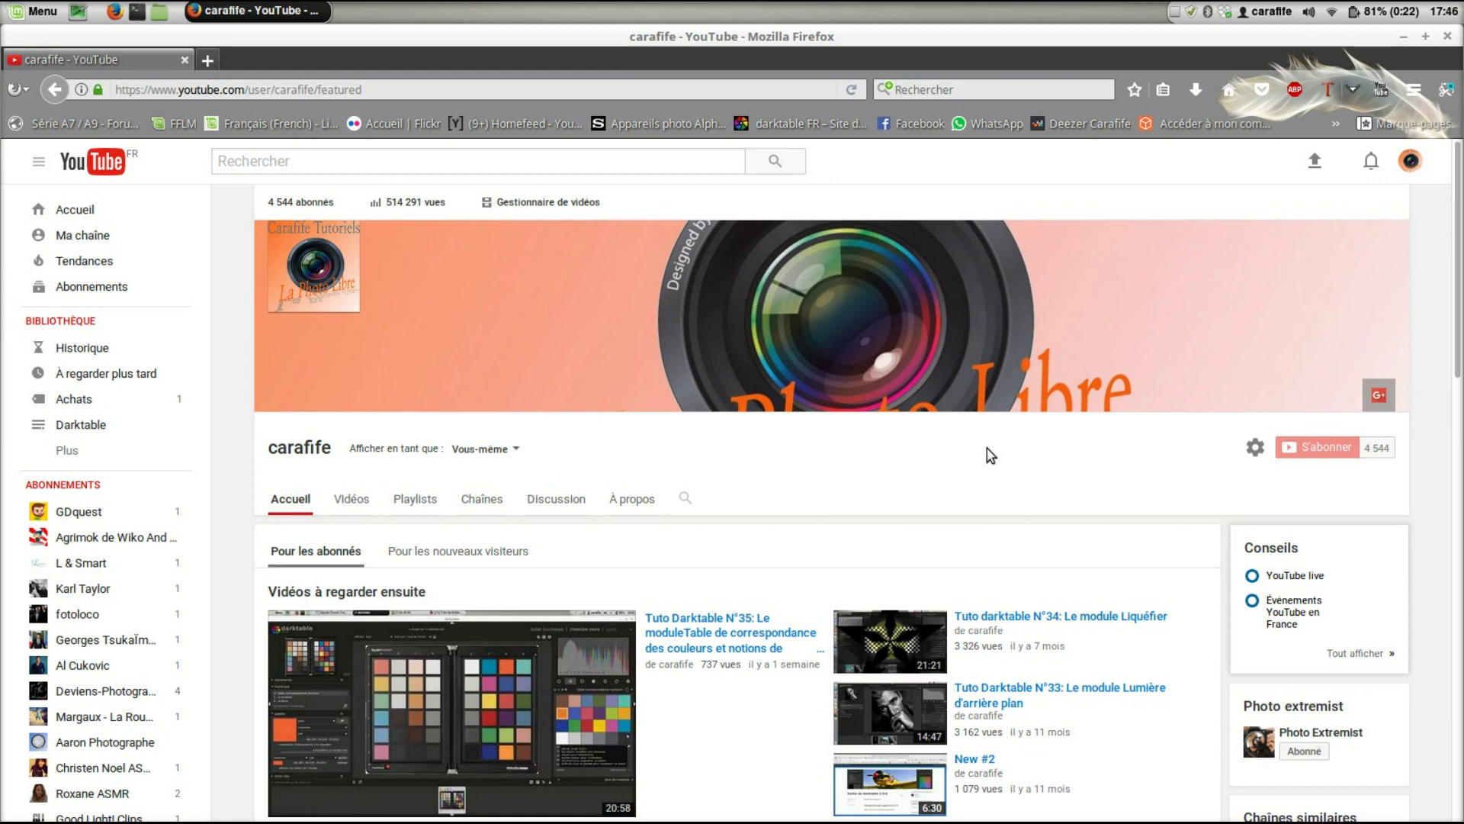
- Scroll down the YouTube channel page
scroll(986, 447, "down", 5)
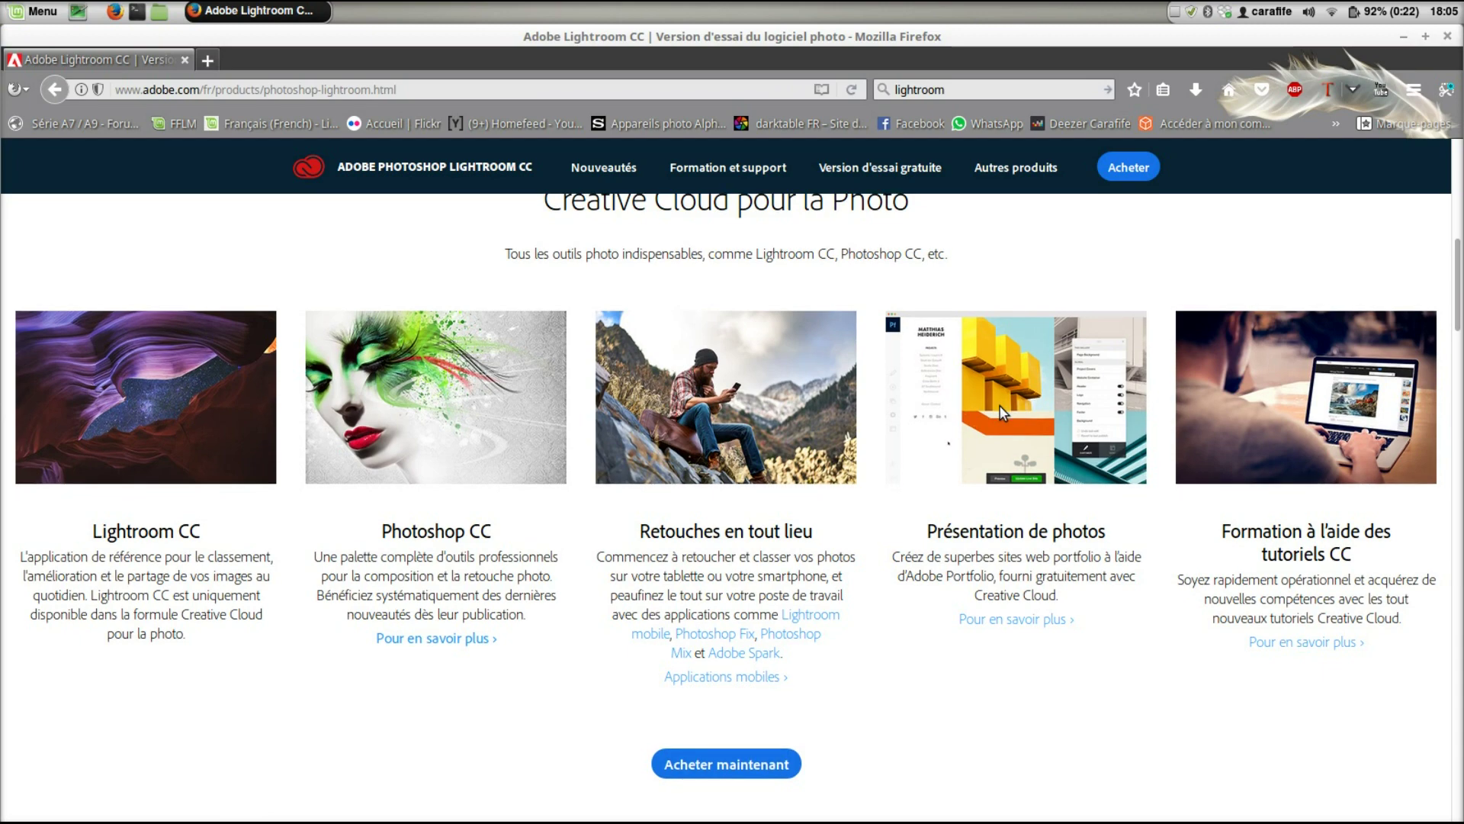
scroll(1001, 412, "down", 2)
scroll(1001, 411, "up", 4)
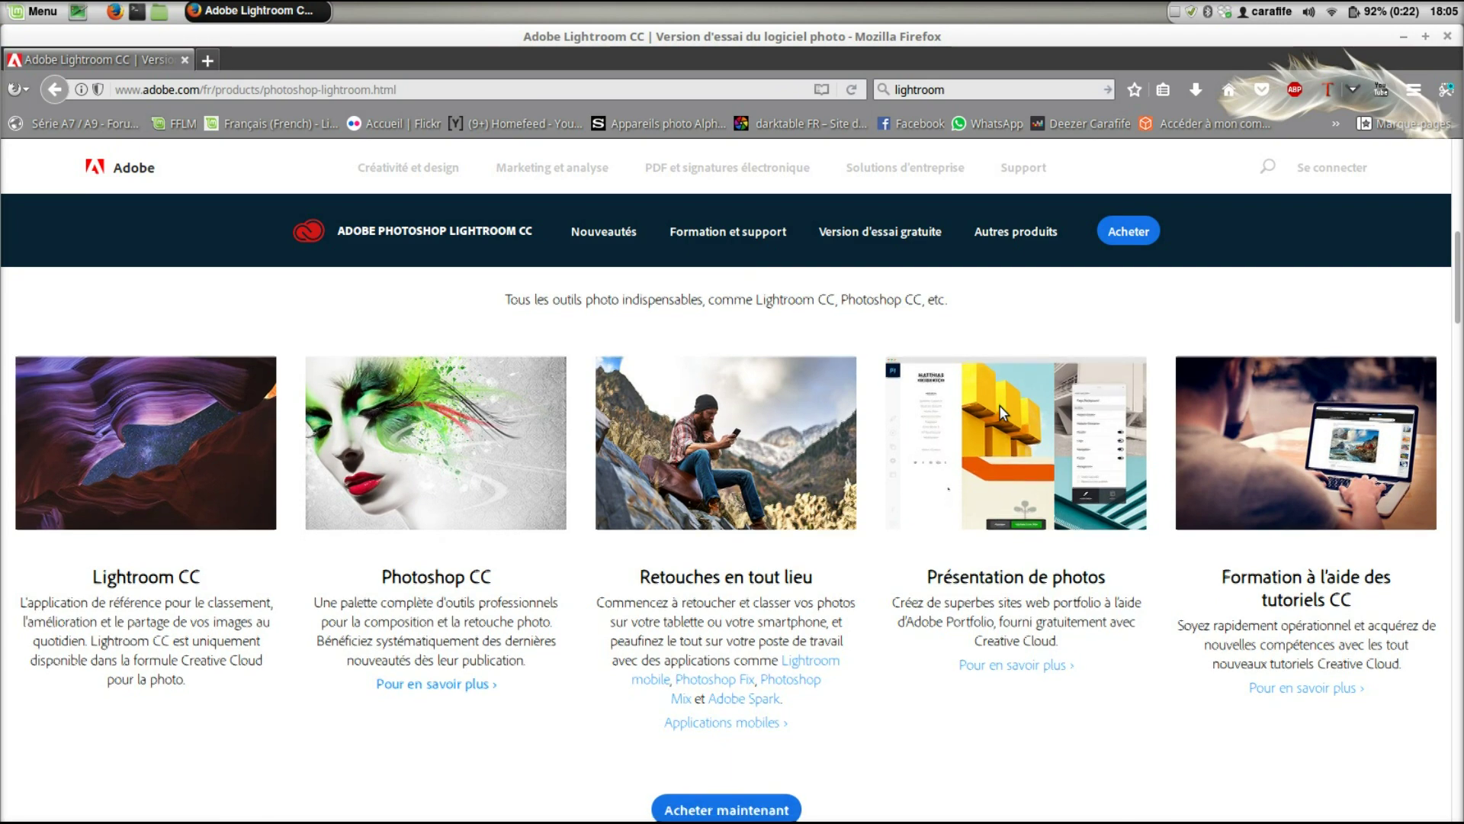
- Scroll down the Lightroom CC page to its five photo offerings
scroll(1003, 412, "down", 3)
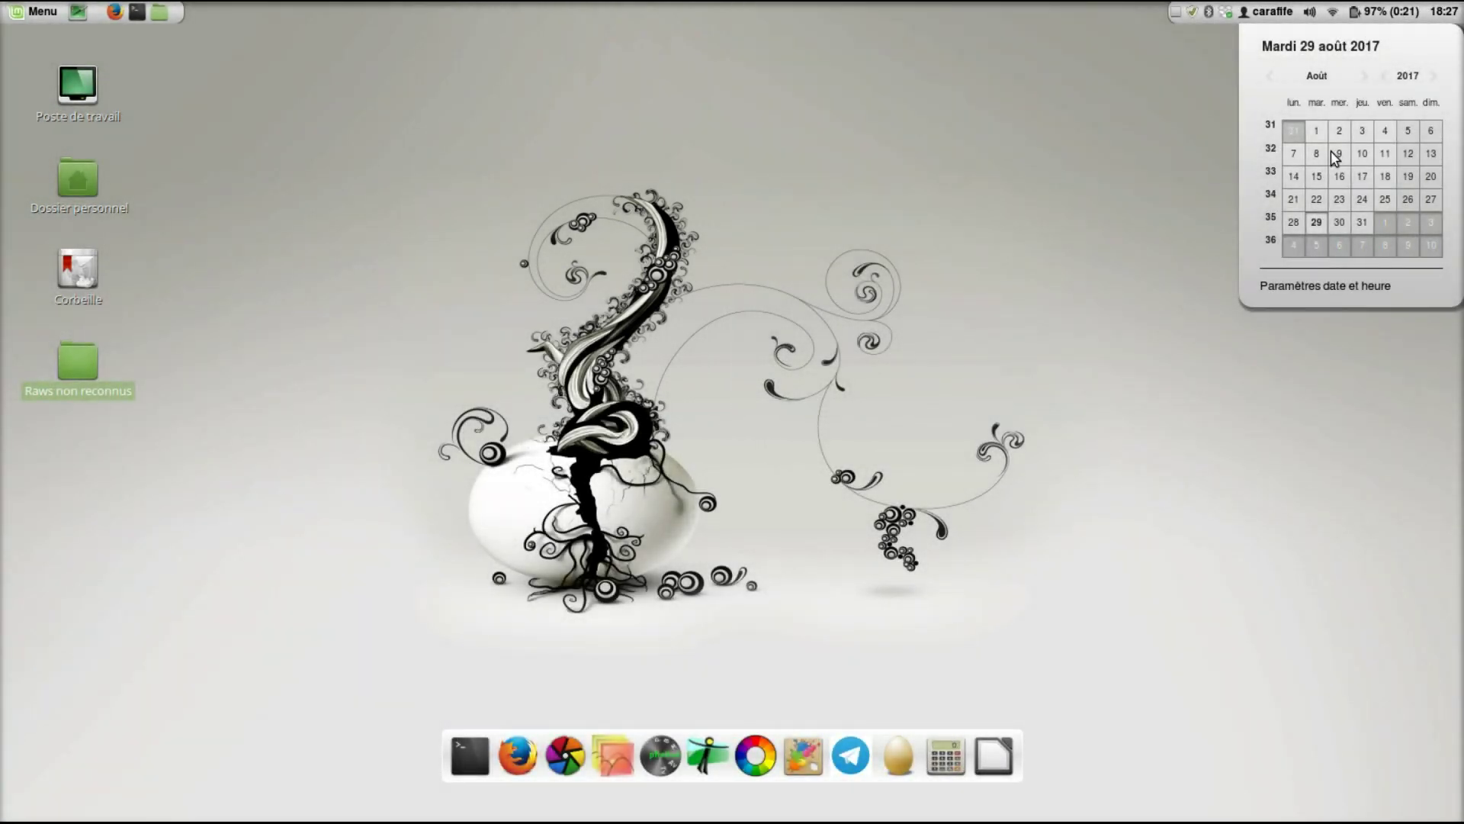
- Dismiss the calendar and open the 'Raws non reconnus' desktop folder
left_click(1019, 150)
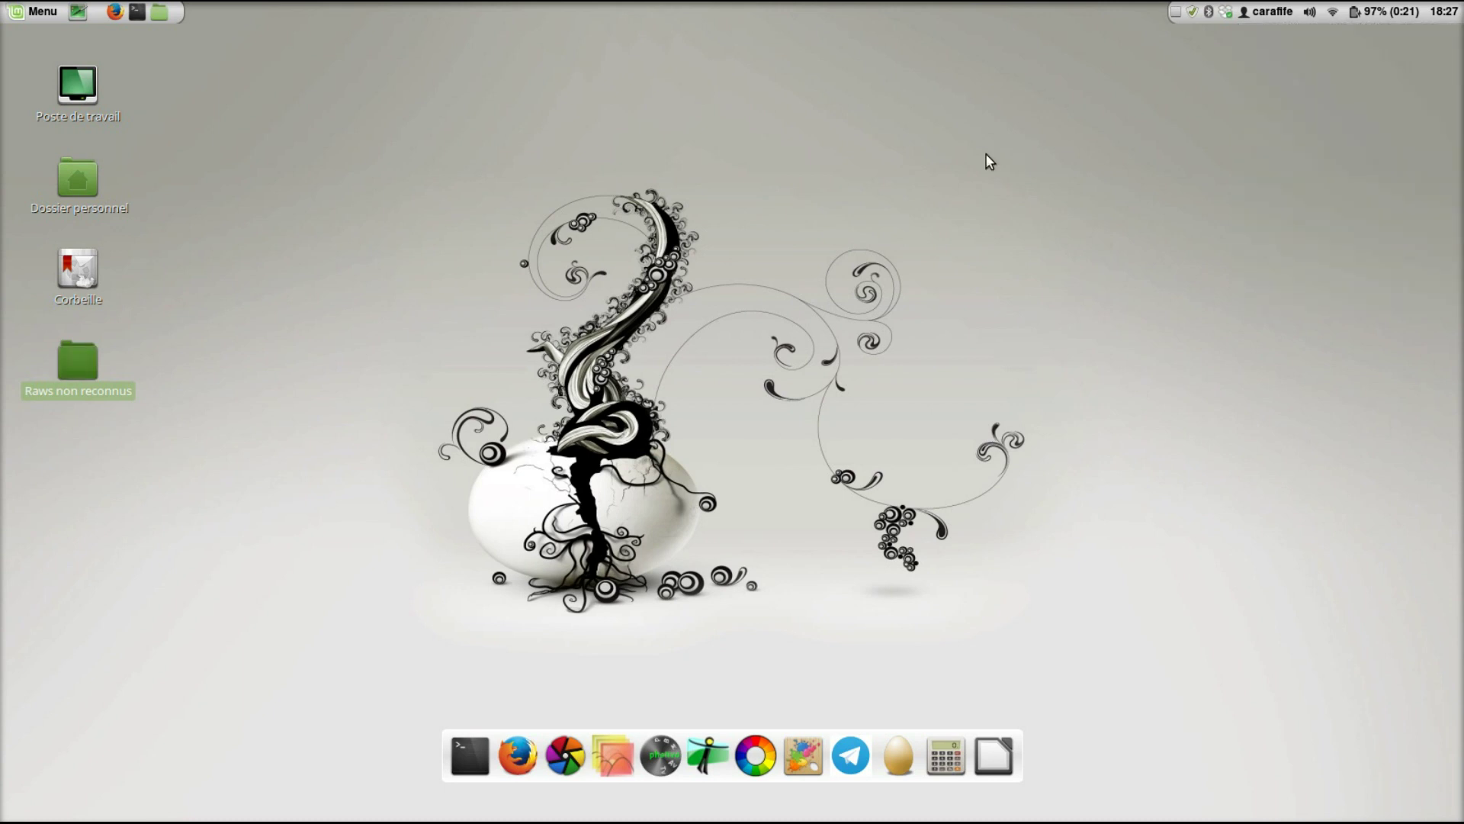
double_click(88, 370)
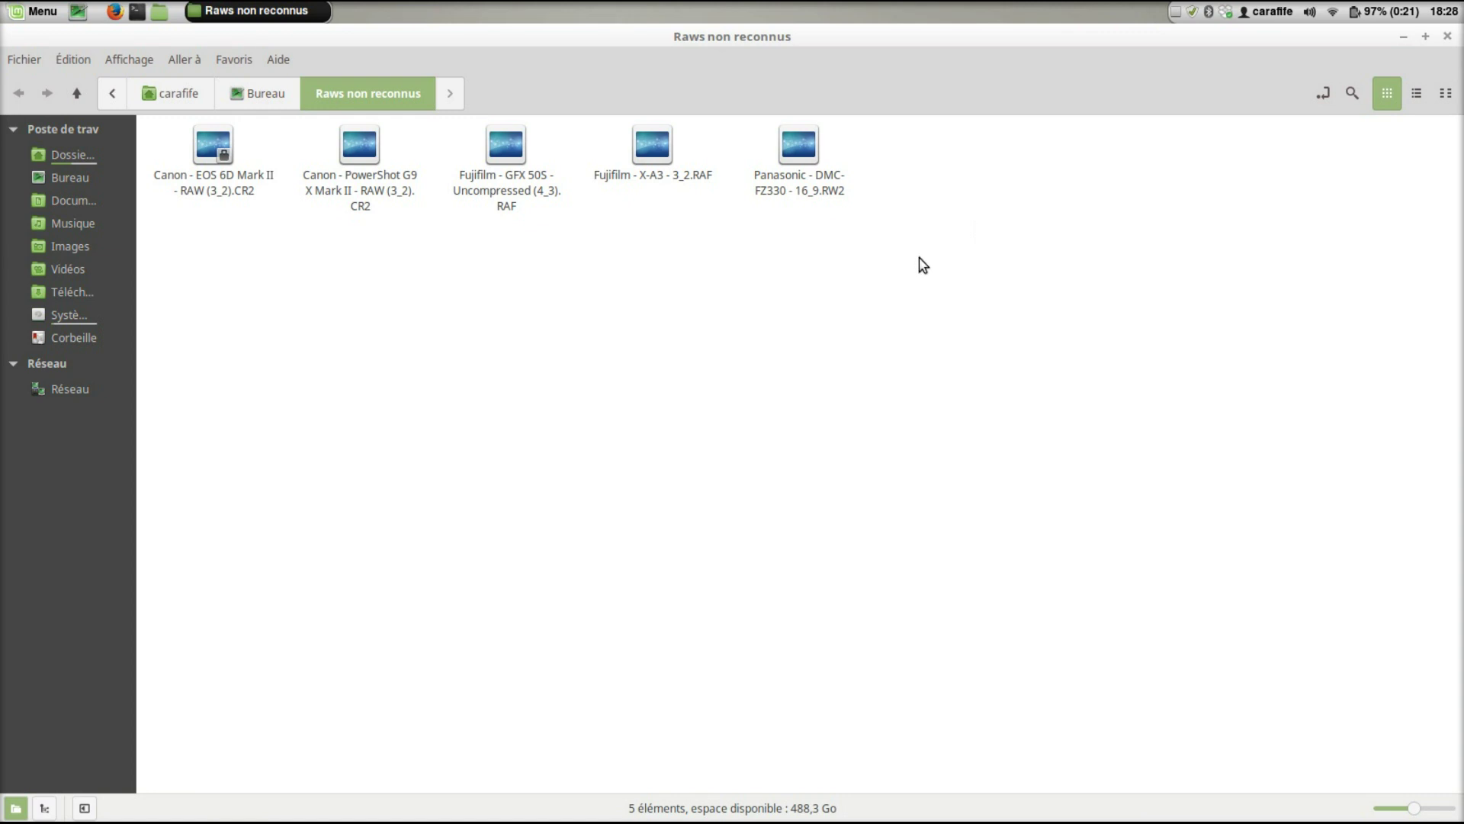
- Select all five RAW files in the Raws non reconnus folder
left_click_drag(921, 261, 214, 157)
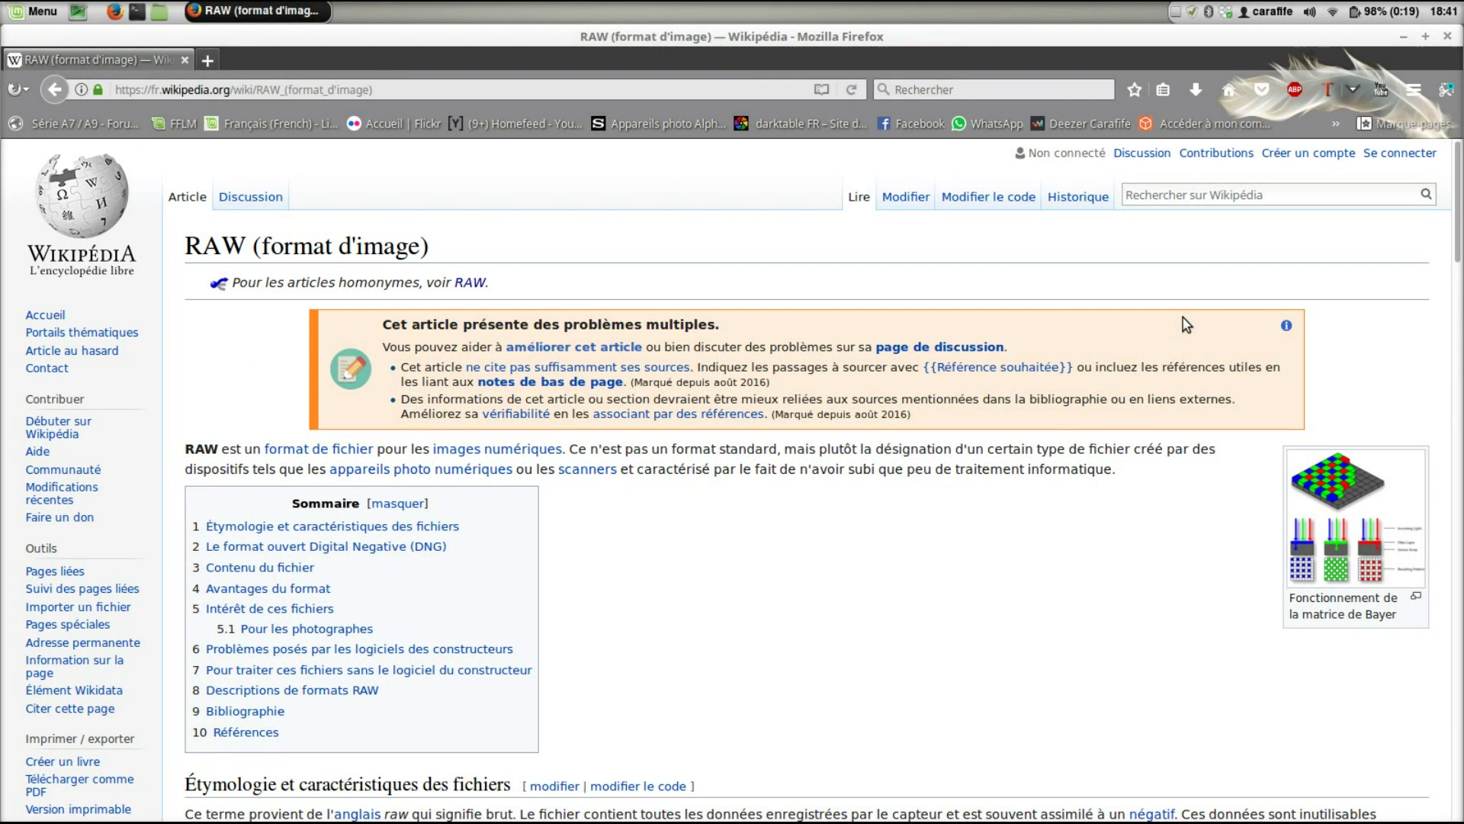
scroll(1186, 324, "down", 2)
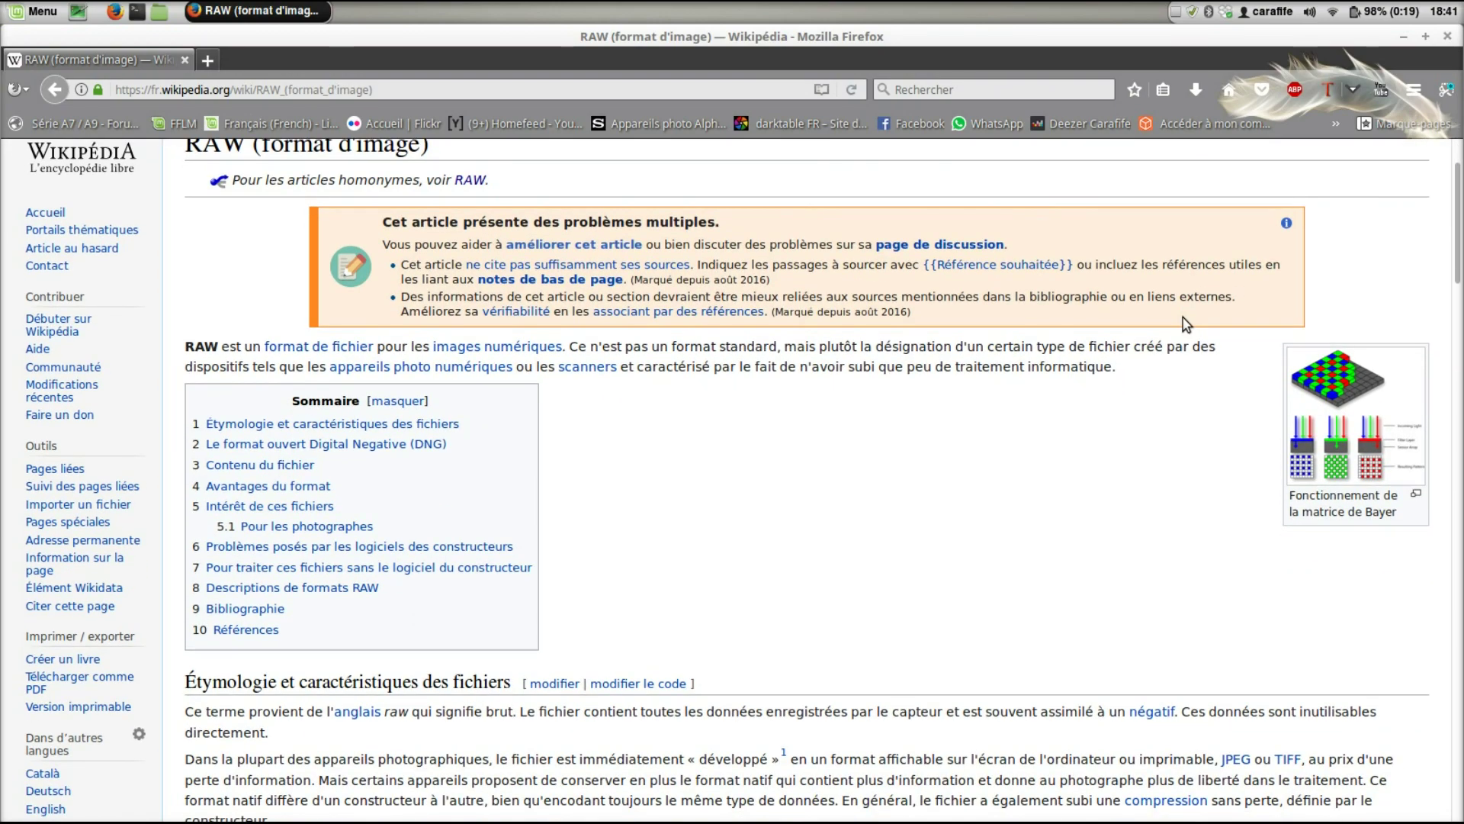
scroll(1185, 324, "down", 10)
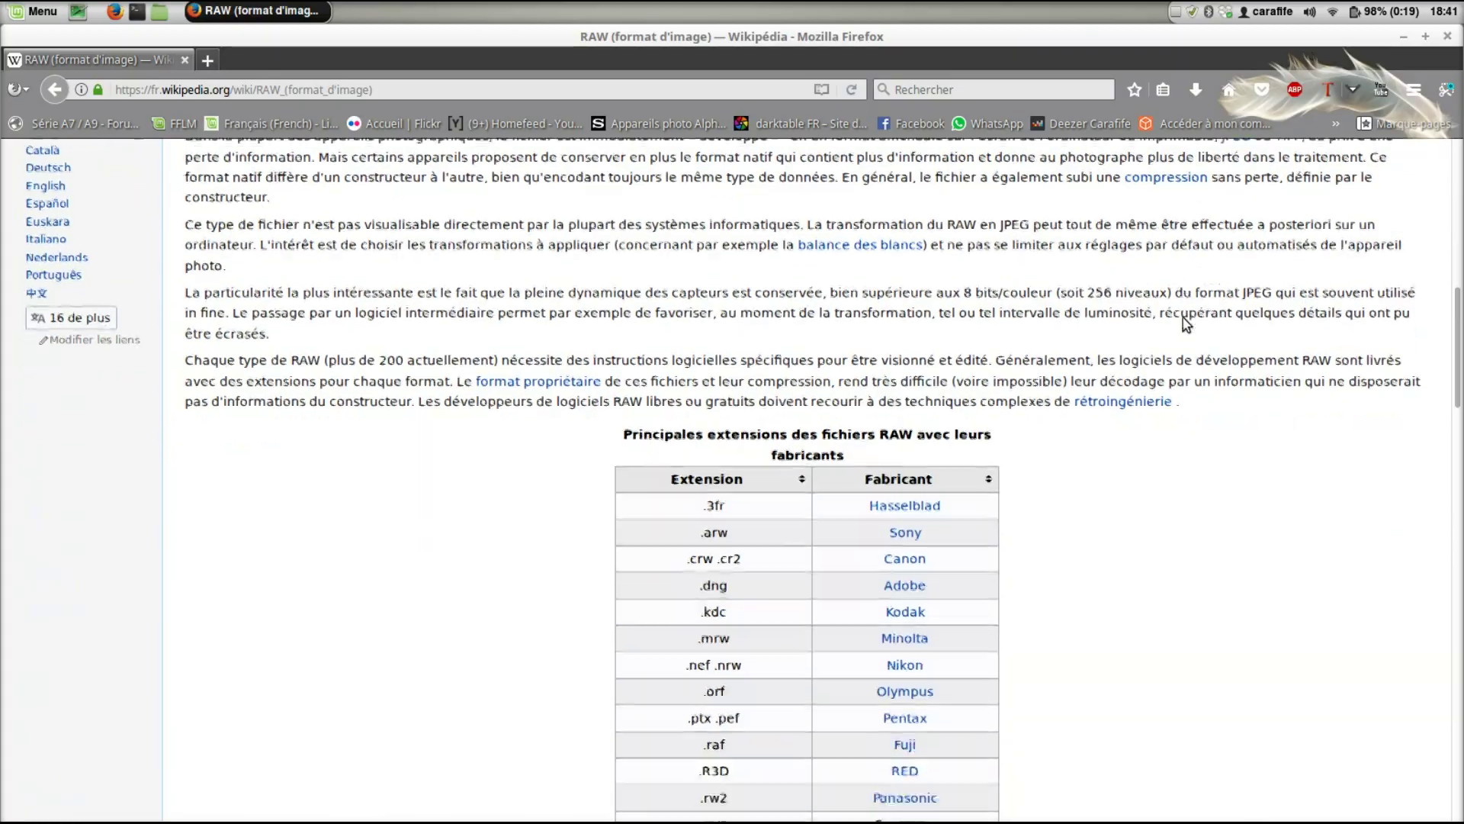
scroll(1186, 324, "down", 13)
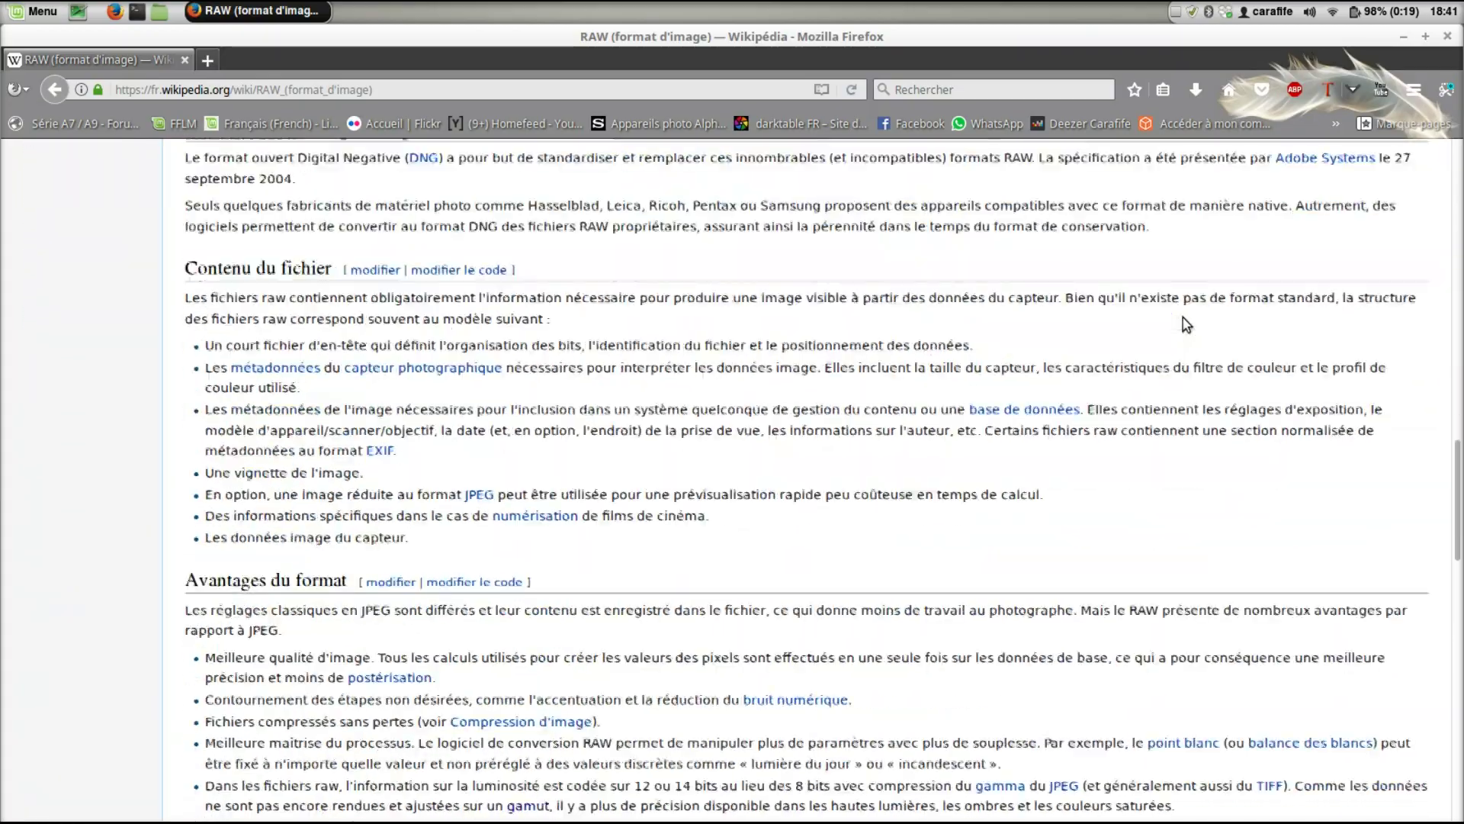
scroll(1186, 324, "down", 5)
scroll(1186, 324, "up", 9)
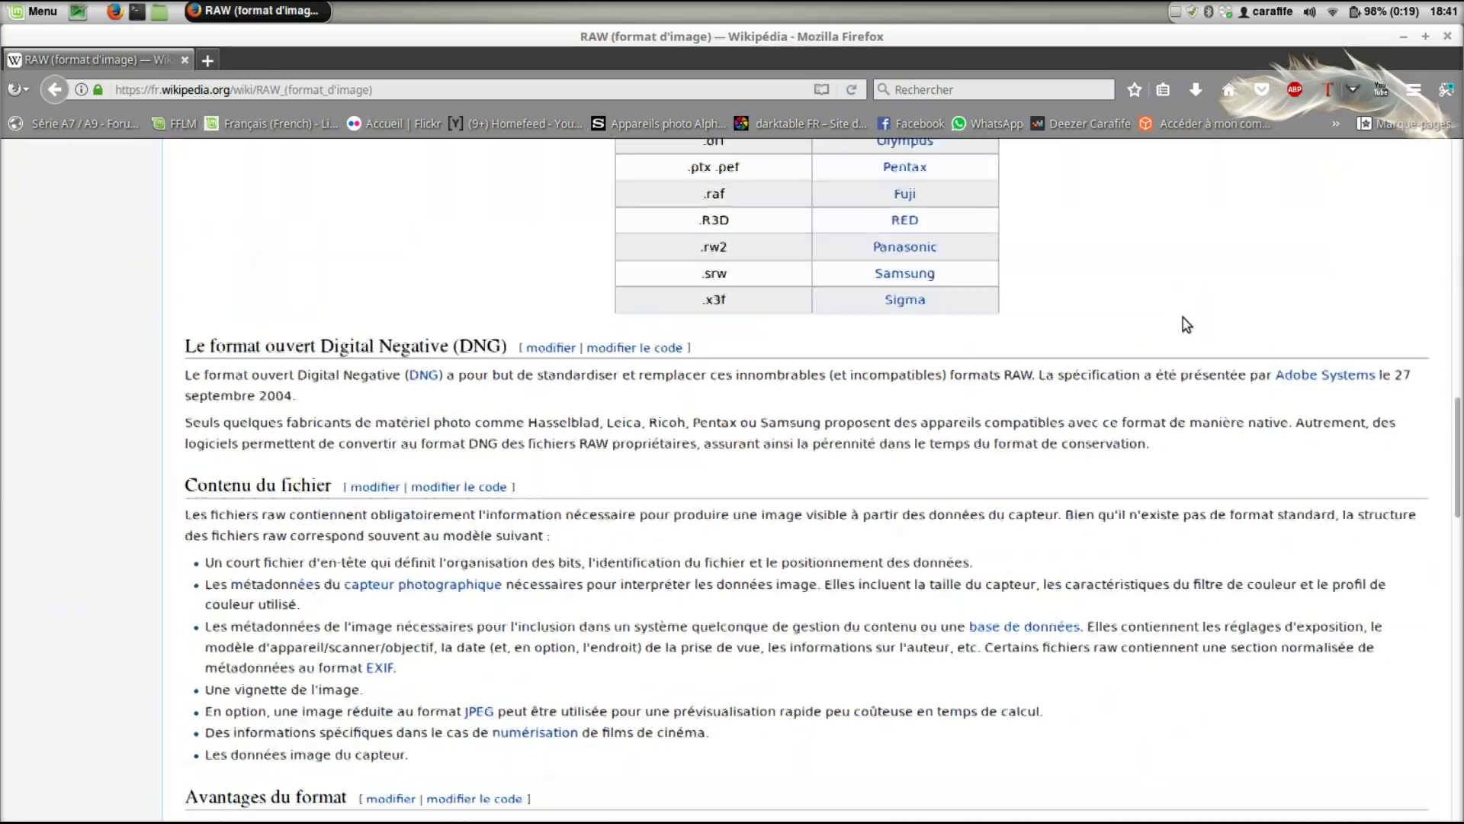
scroll(1185, 325, "up", 18)
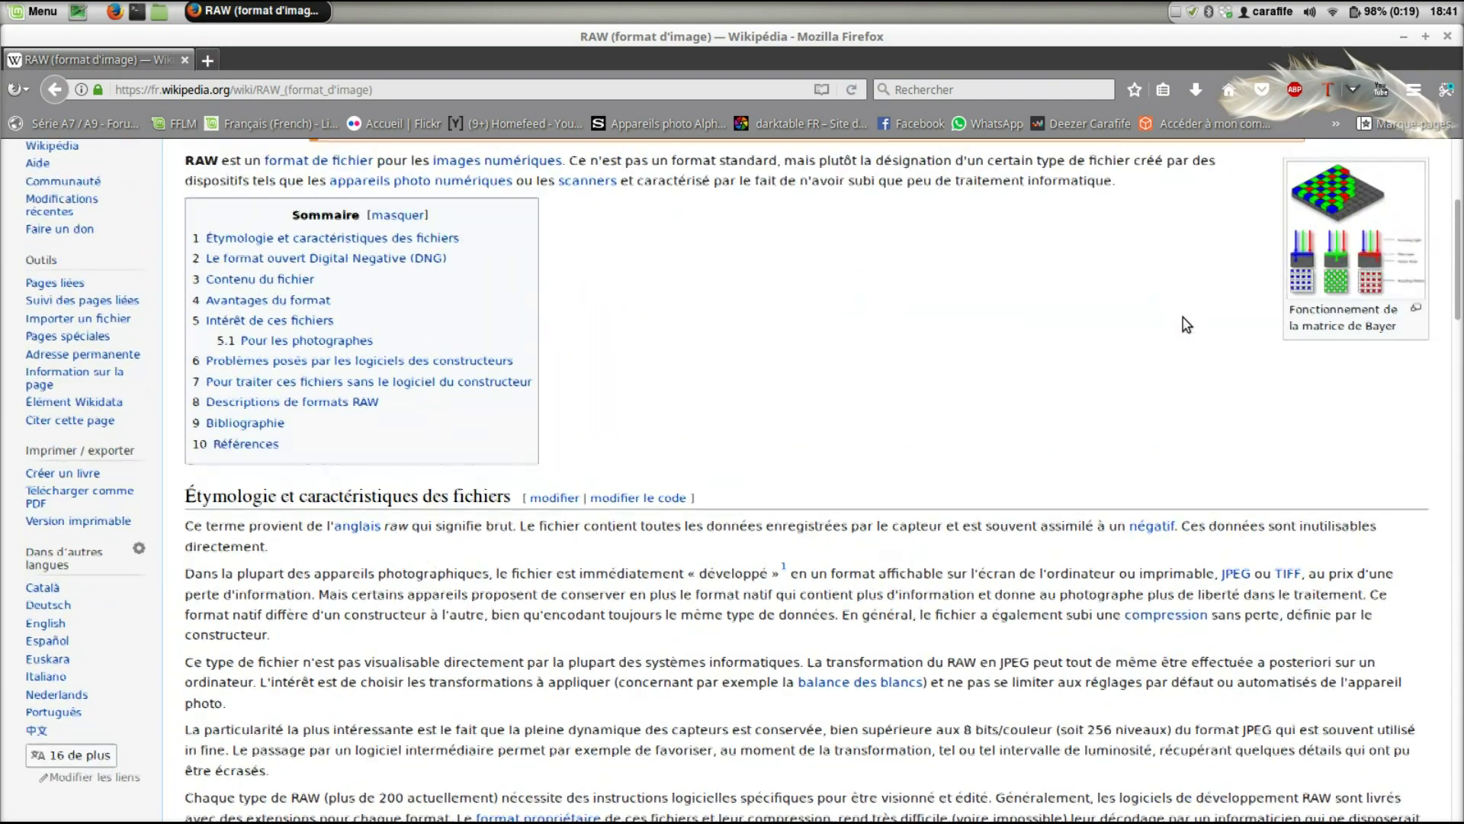
scroll(1186, 324, "up", 4)
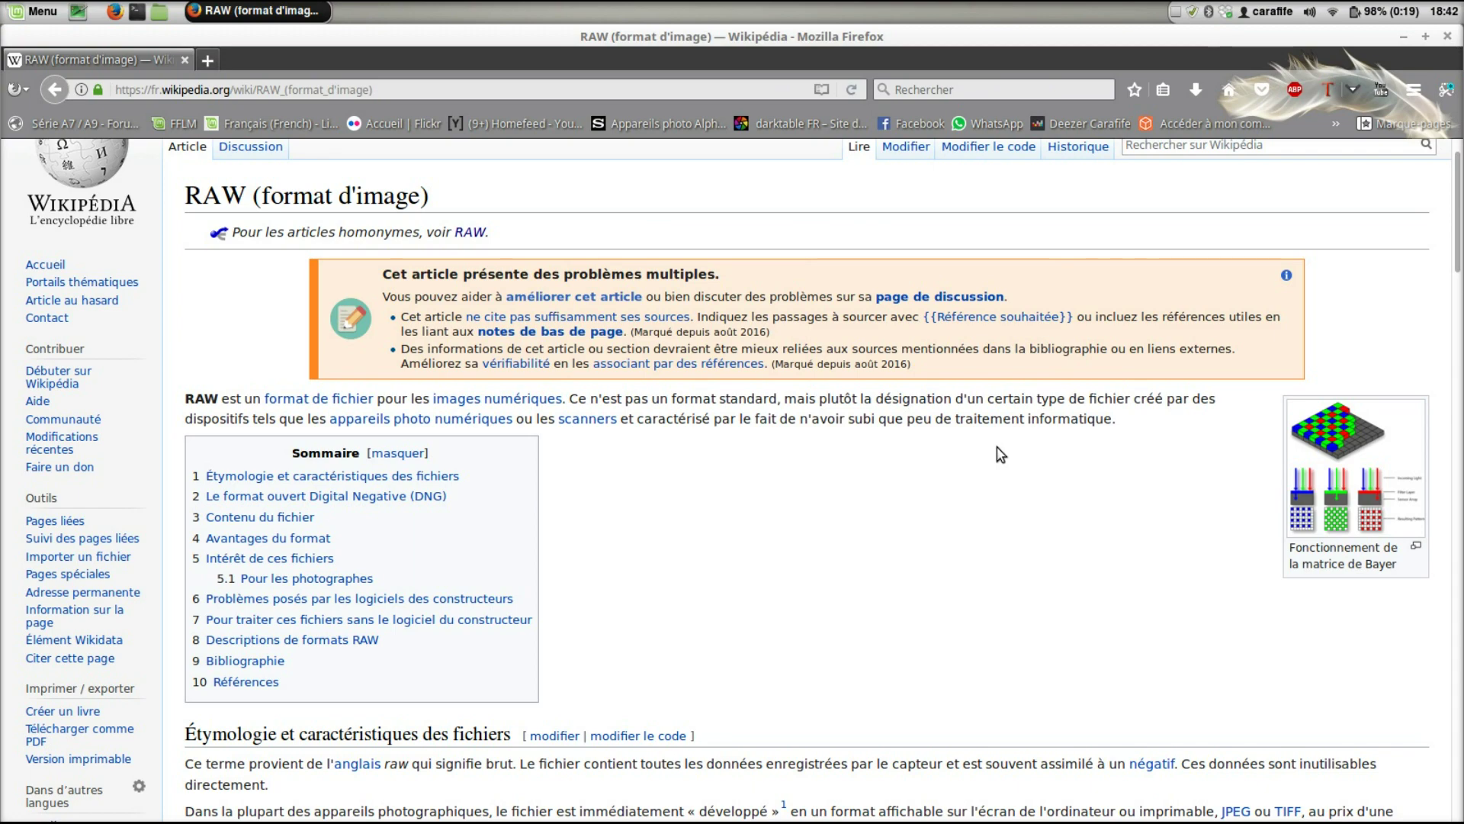
- Read through the RAW (format d'image) article and its table of manufacturer raw extensions
scroll(1000, 458, "down", 3)
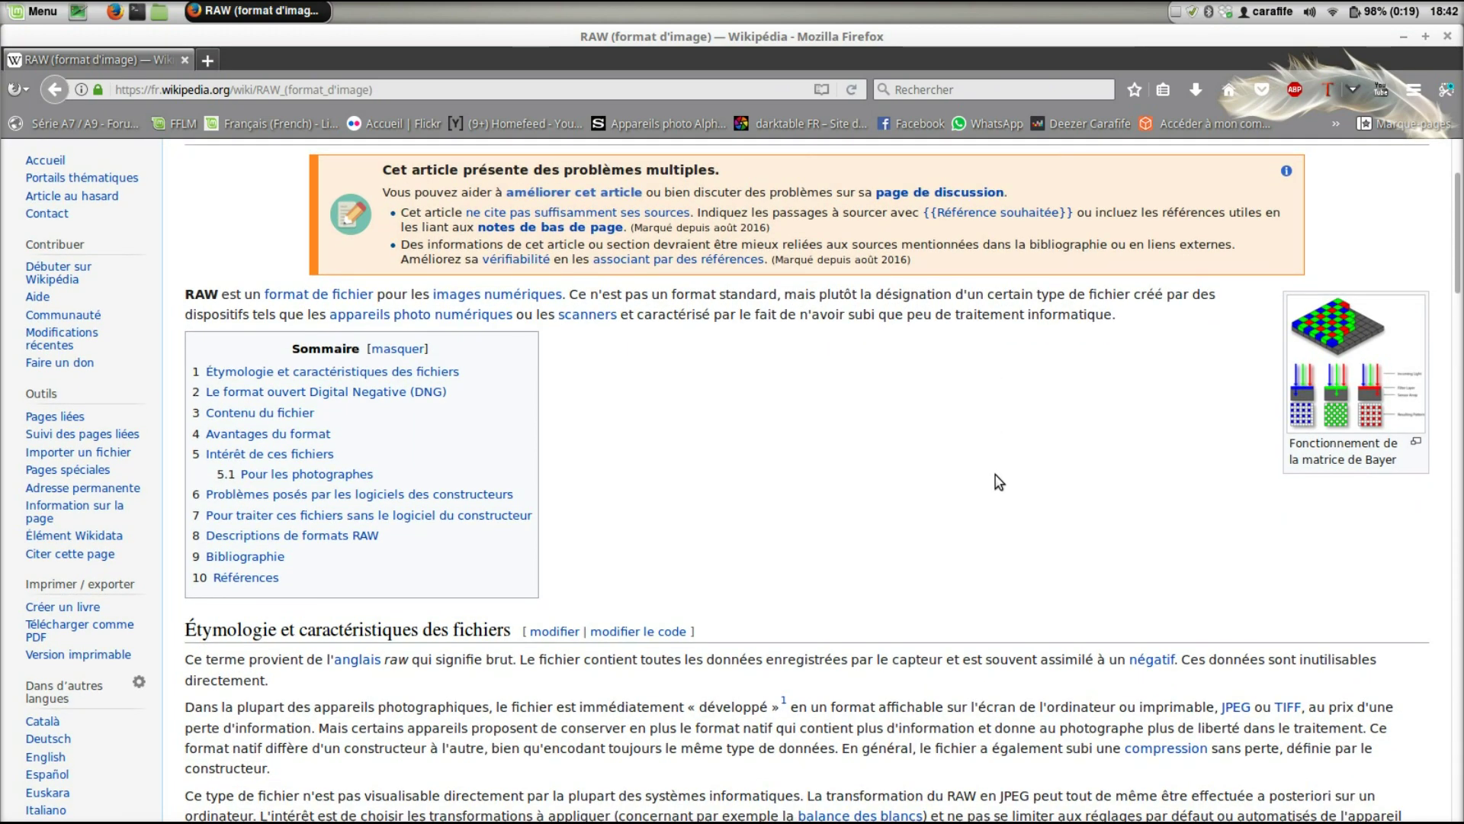
scroll(995, 474, "up", 3)
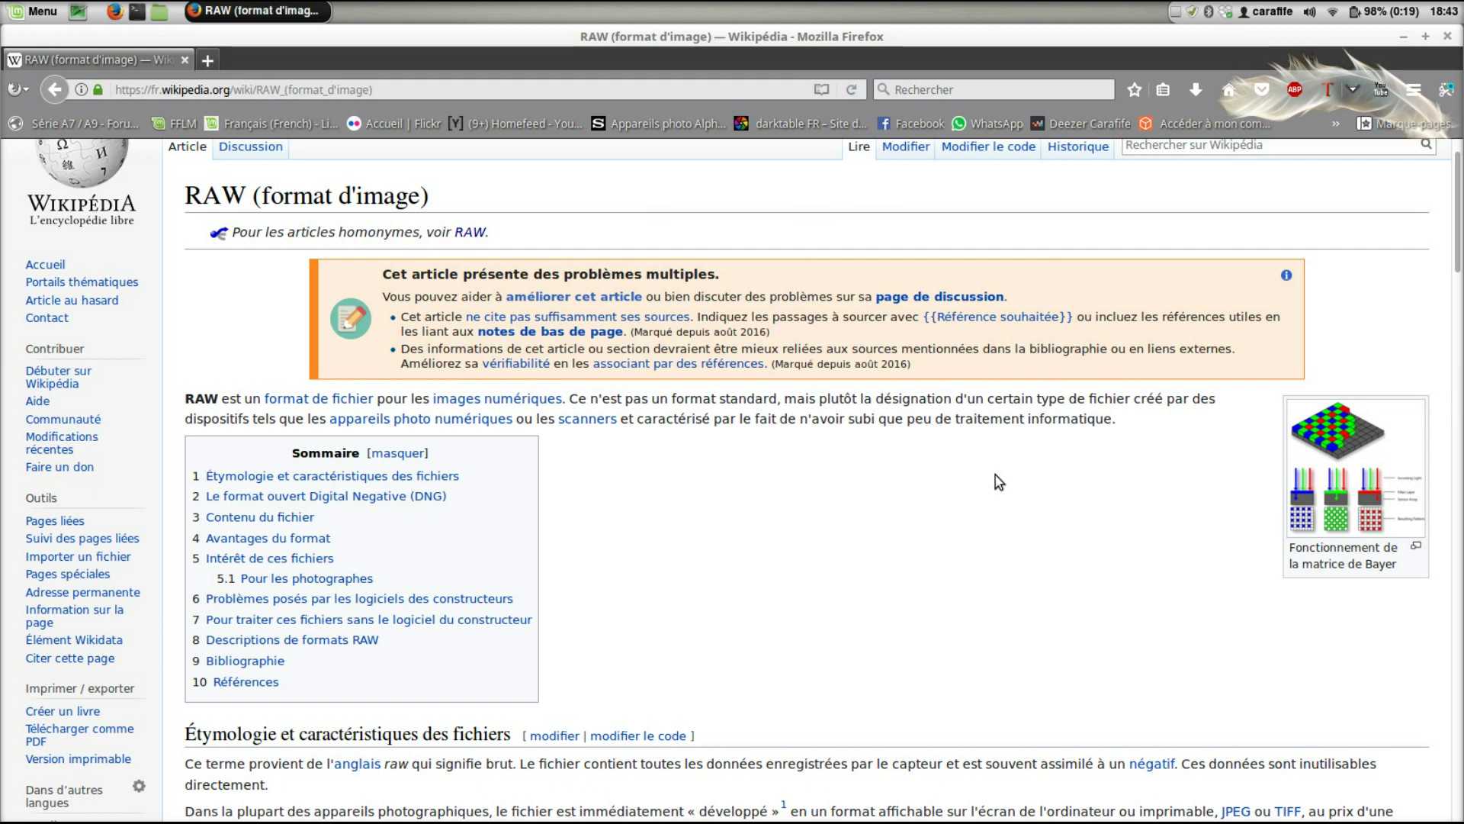
scroll(999, 481, "down", 1)
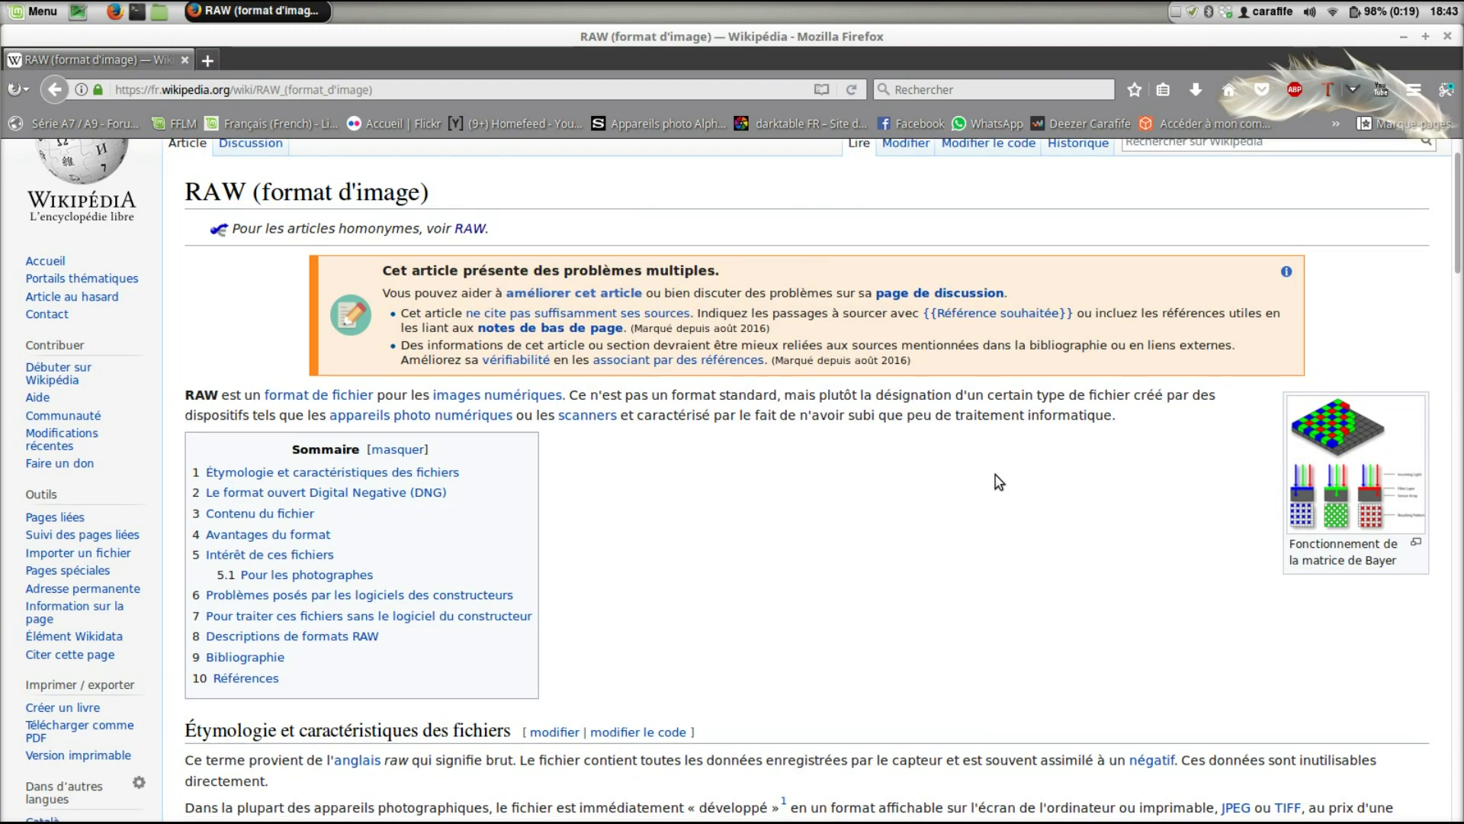
scroll(999, 482, "down", 15)
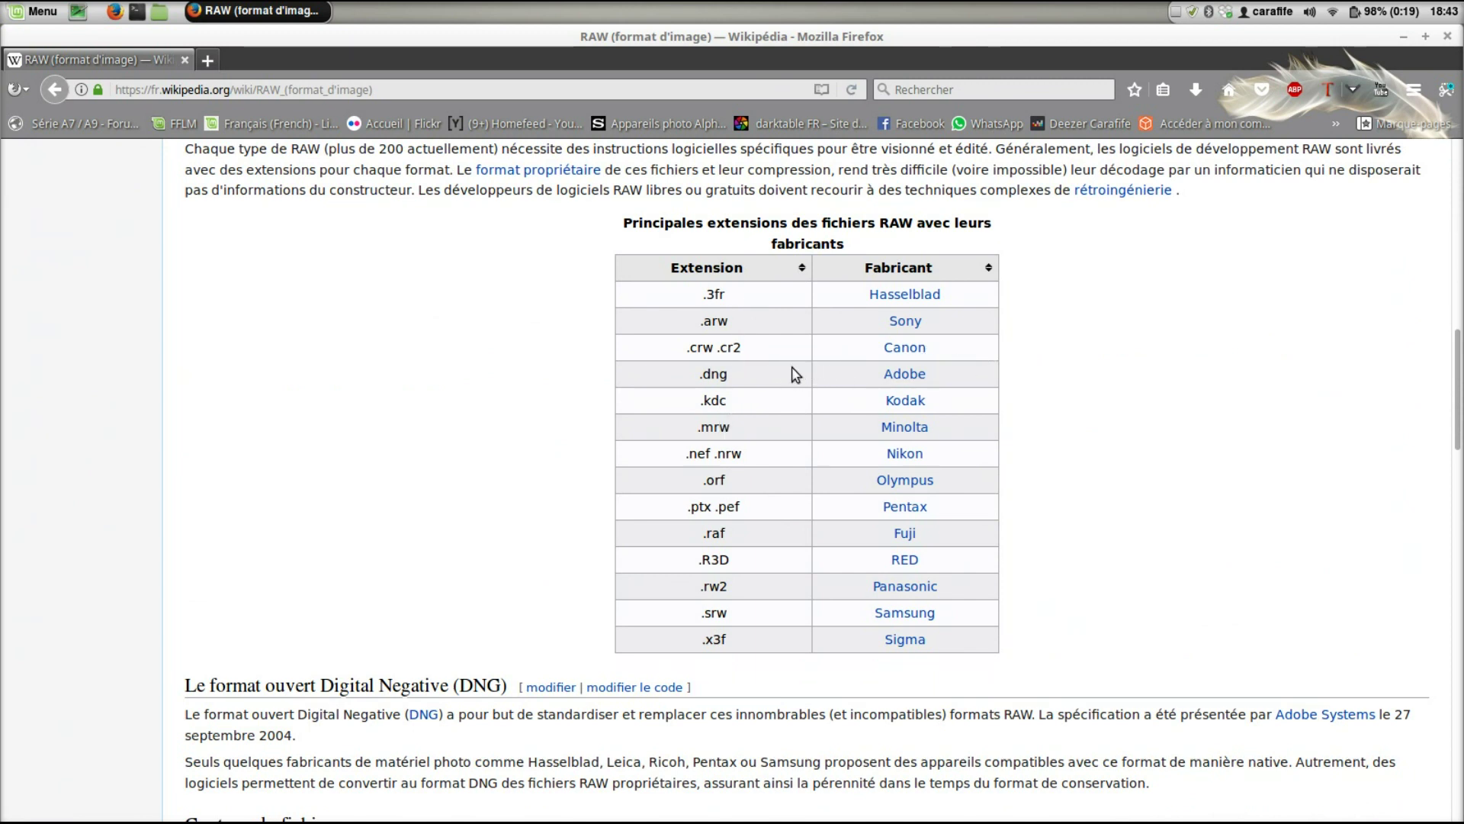
scroll(772, 467, "down", 2)
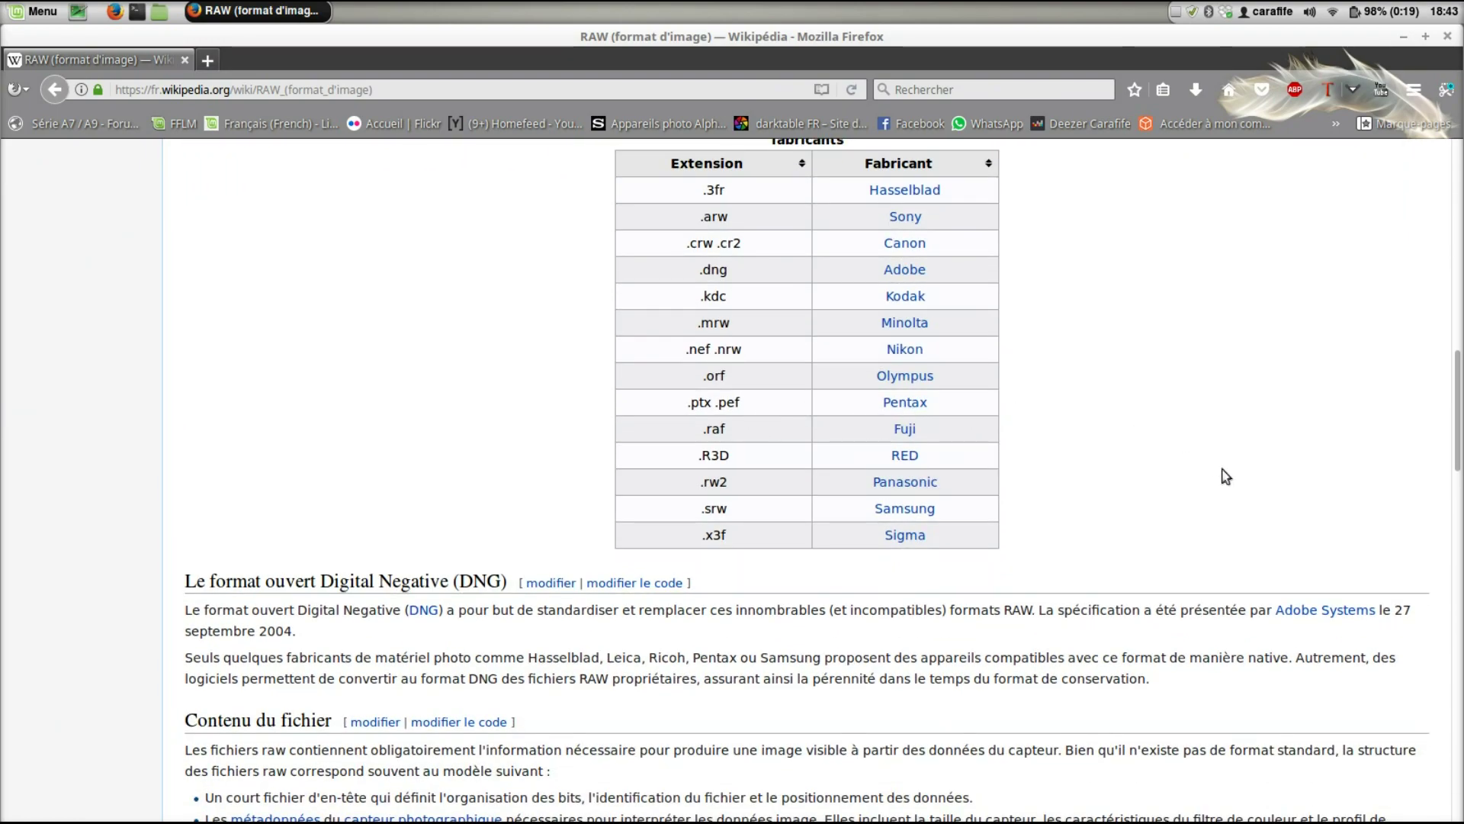
scroll(1220, 473, "up", 5)
scroll(1220, 468, "up", 7)
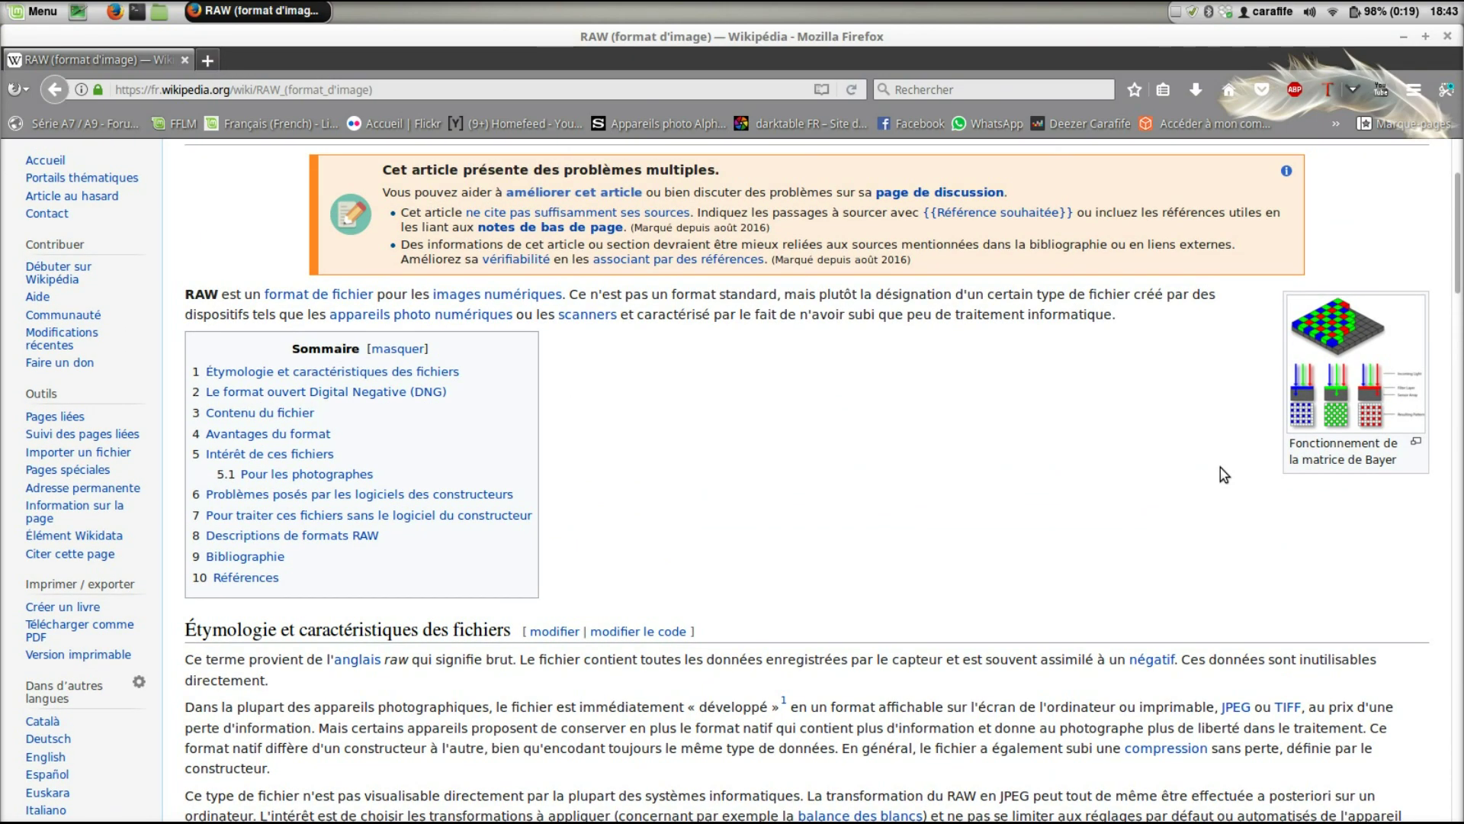
scroll(1220, 468, "up", 2)
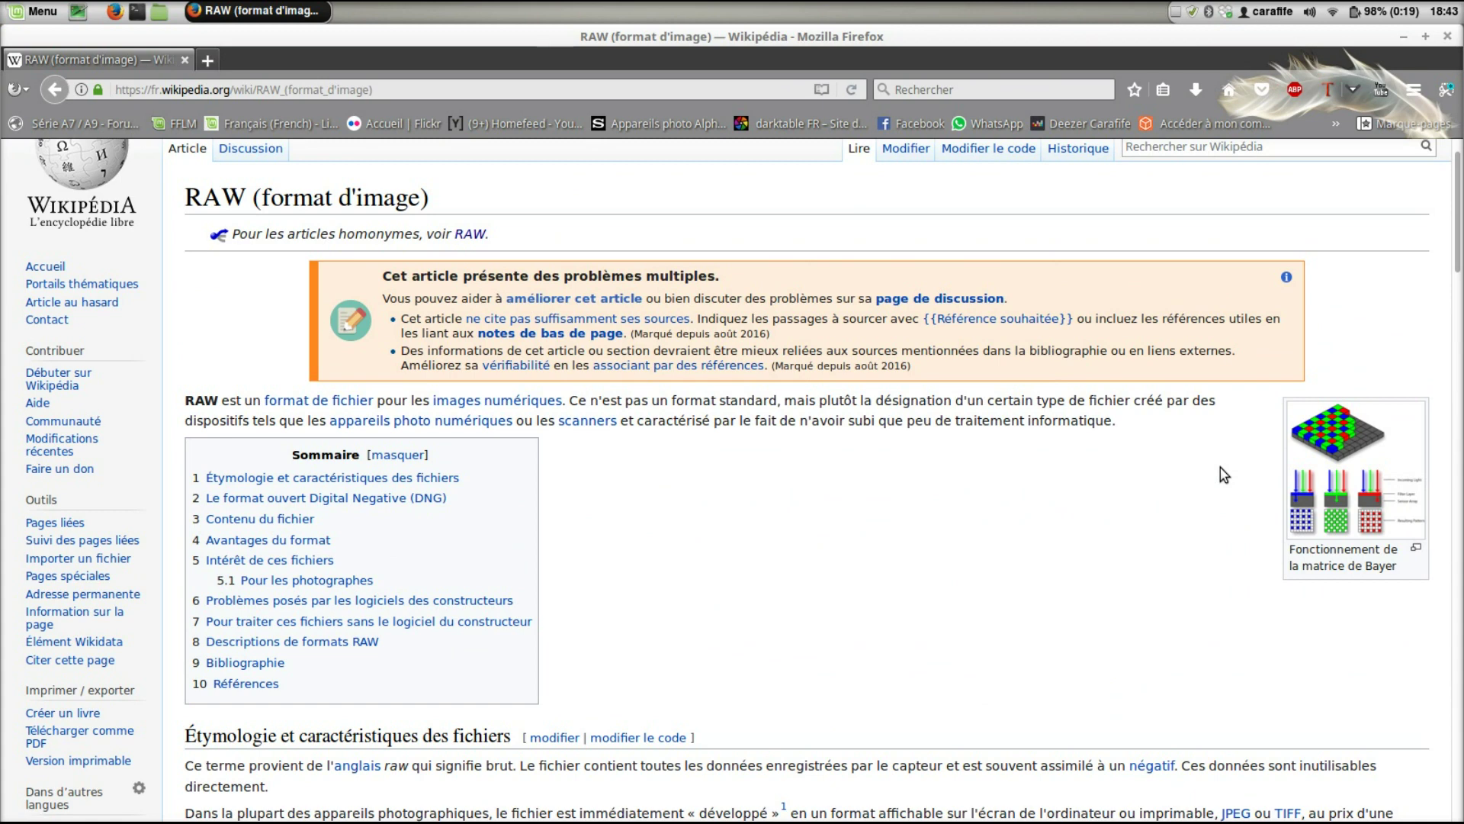
scroll(1223, 474, "up", 1)
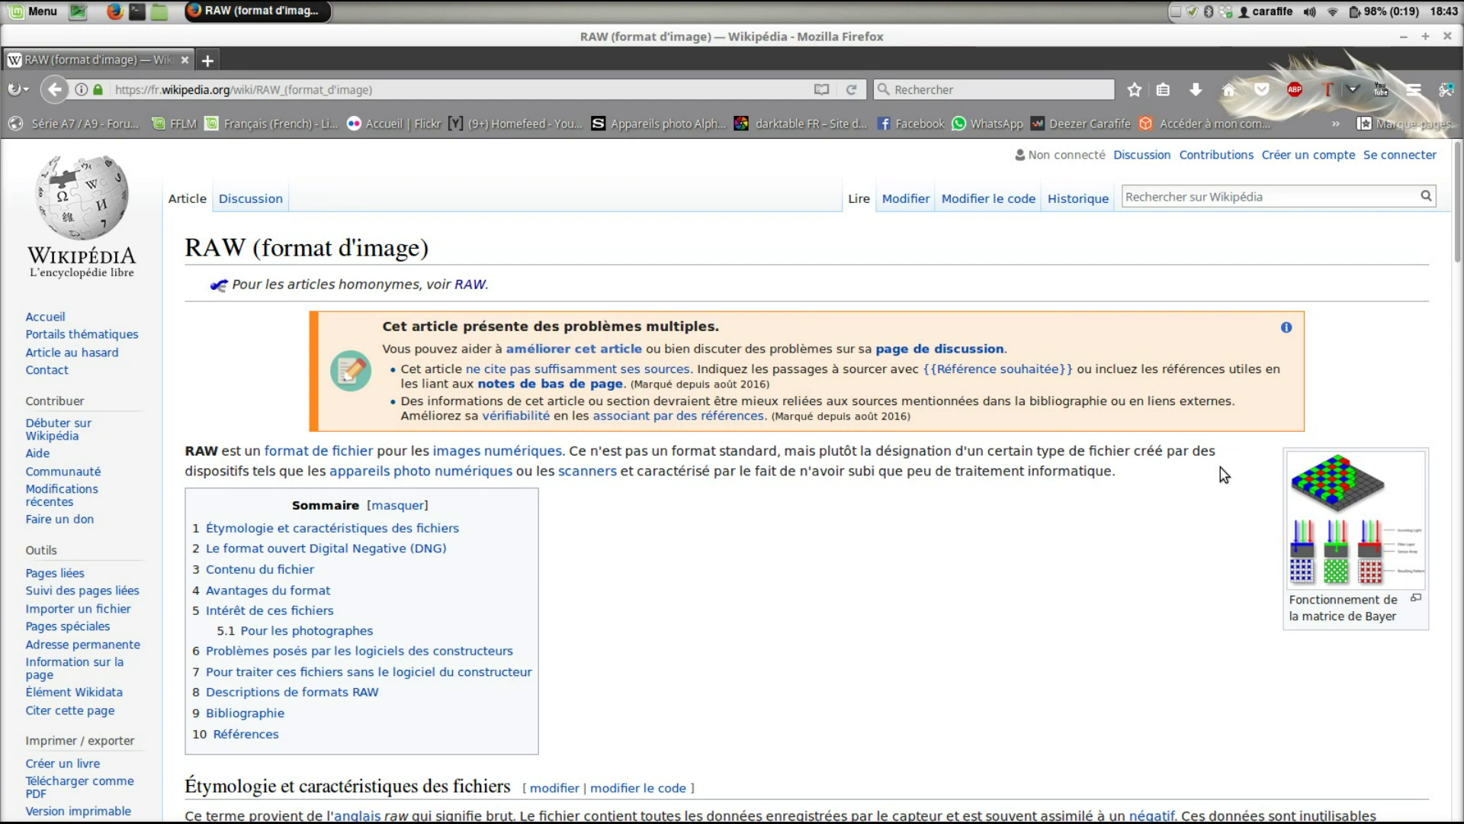
scroll(1223, 475, "down", 3)
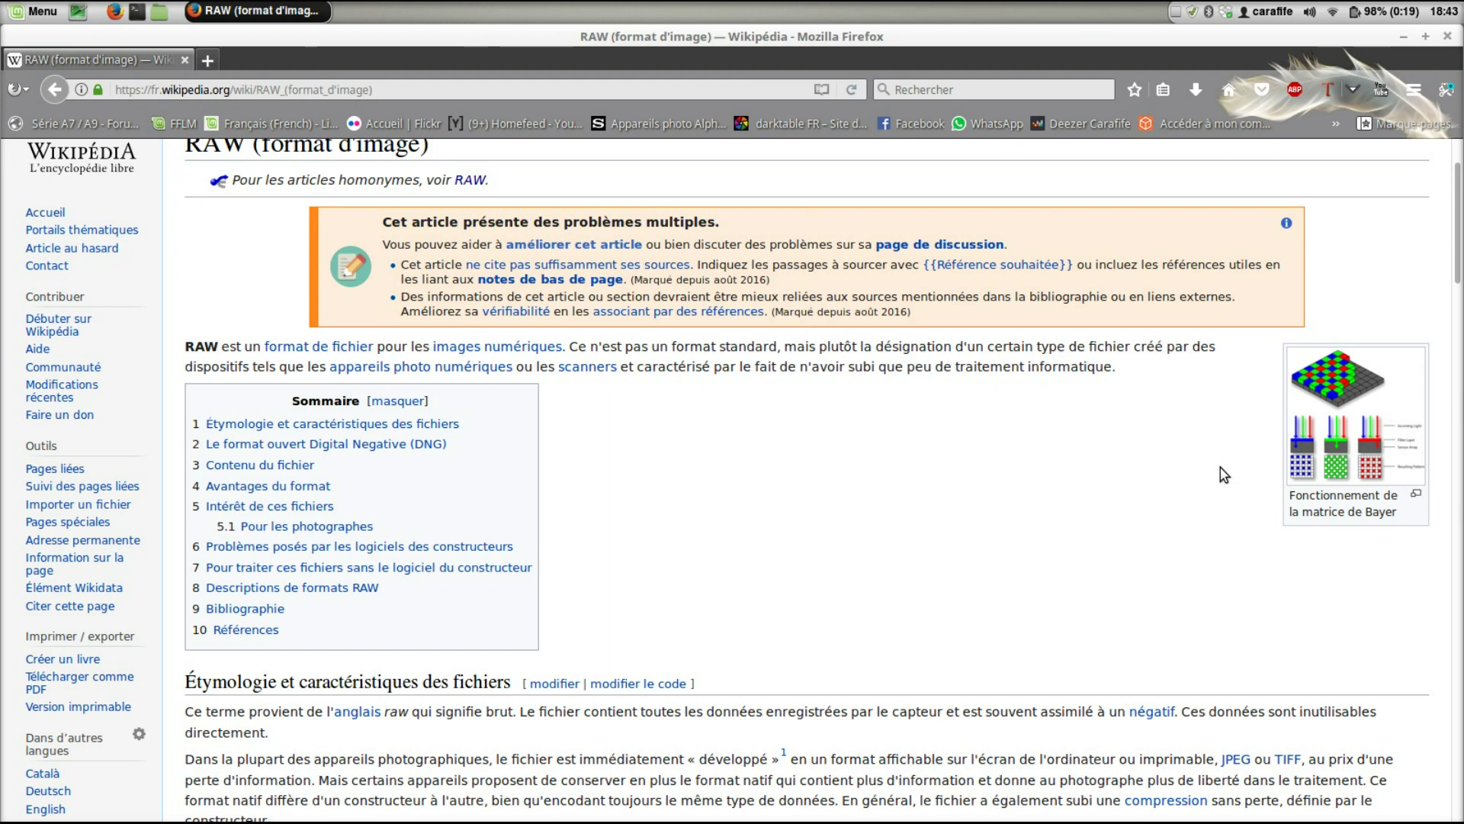
scroll(1224, 475, "down", 6)
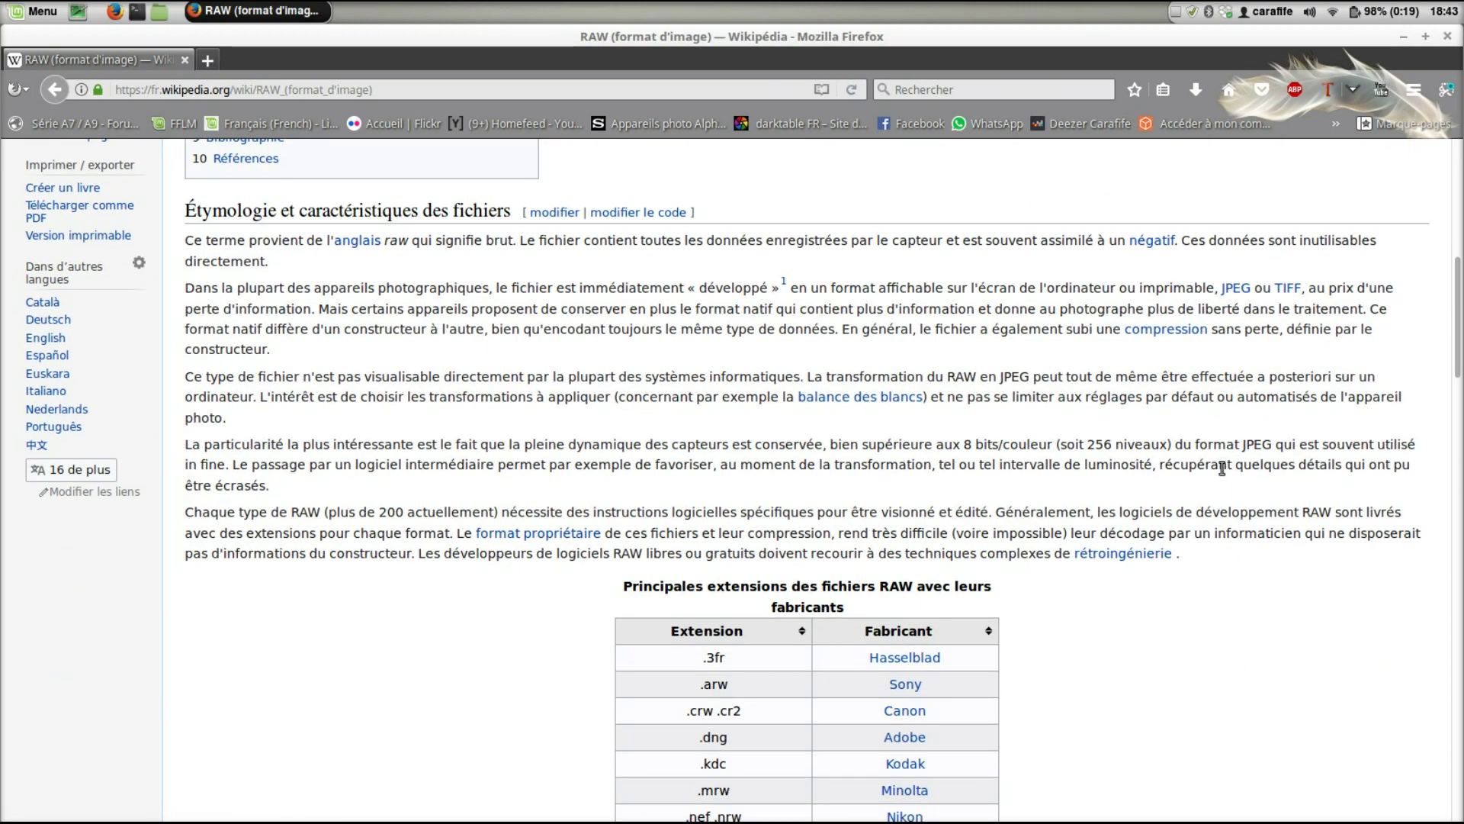
scroll(1222, 468, "down", 1)
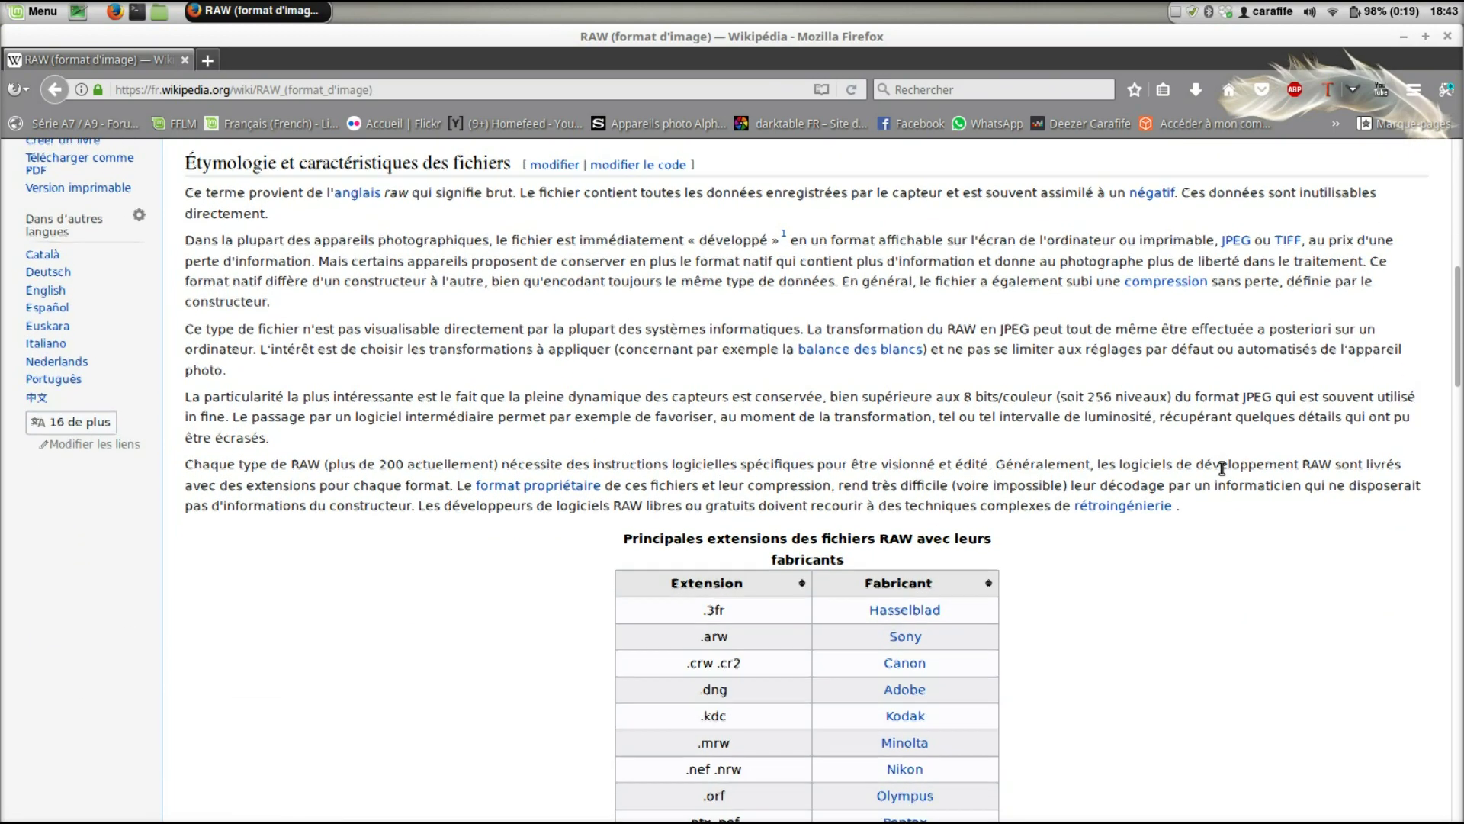
scroll(1223, 468, "up", 1)
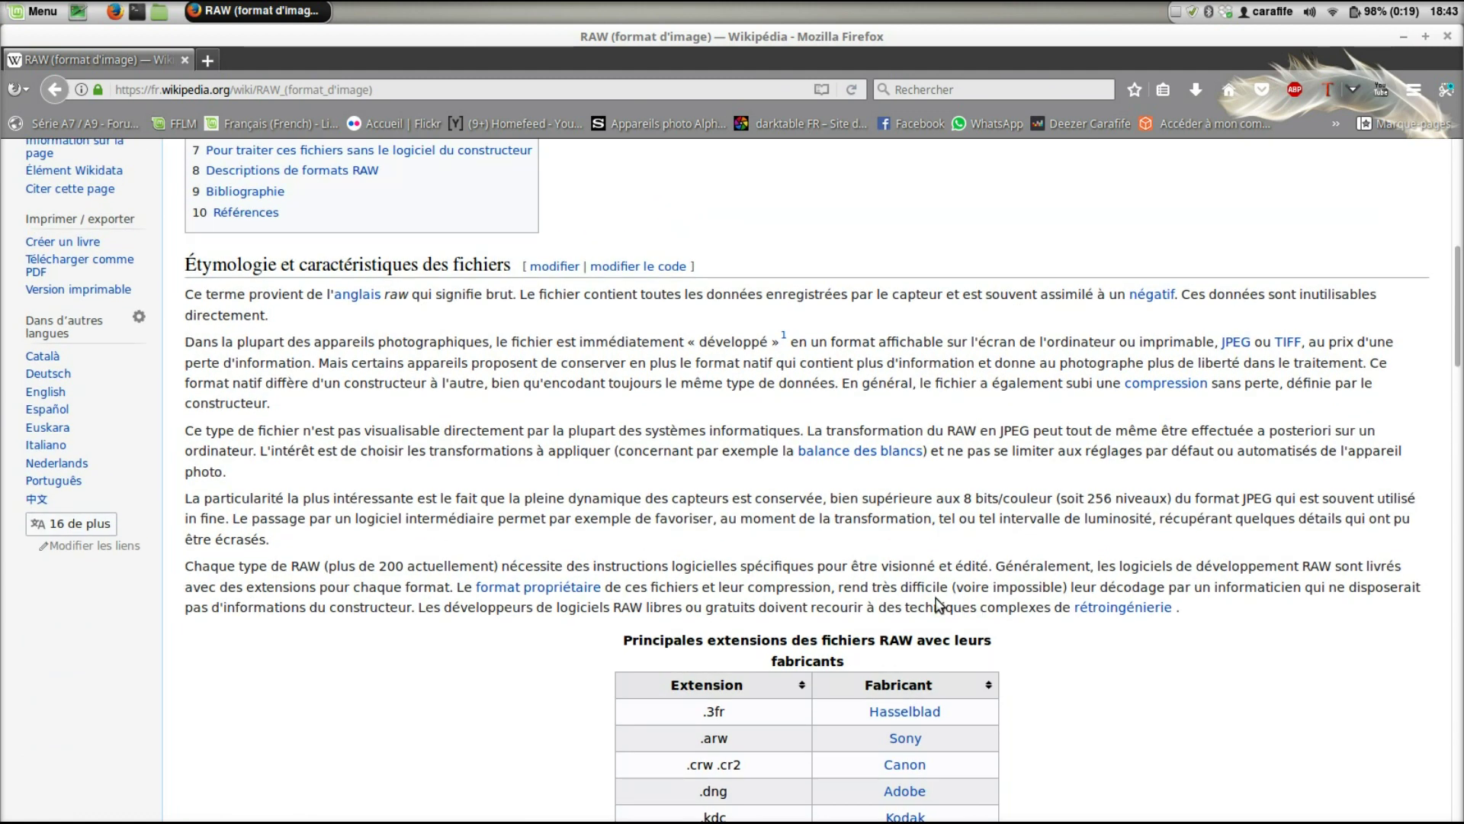
scroll(1075, 430, "up", 5)
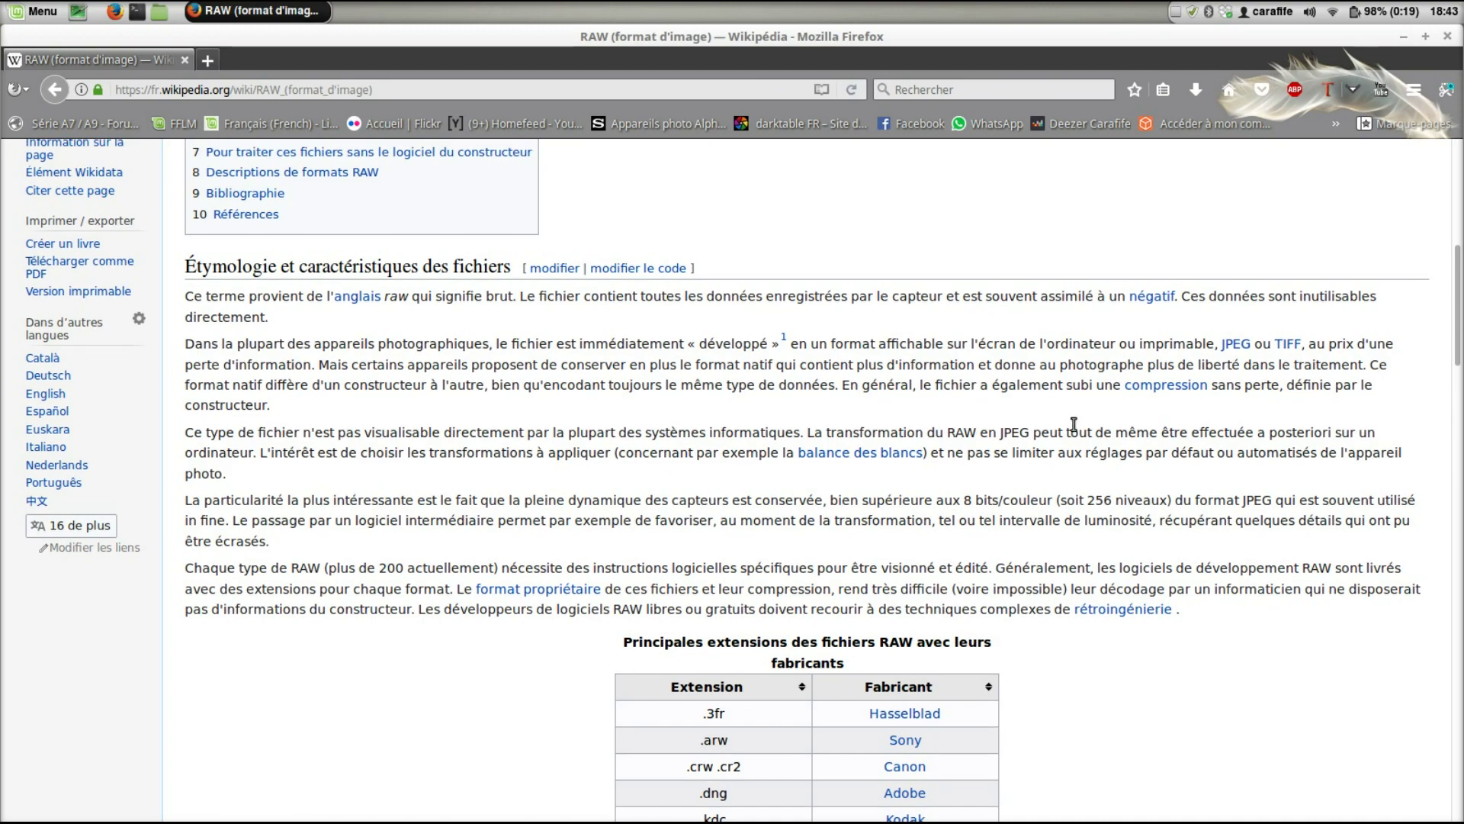
scroll(1075, 431, "up", 3)
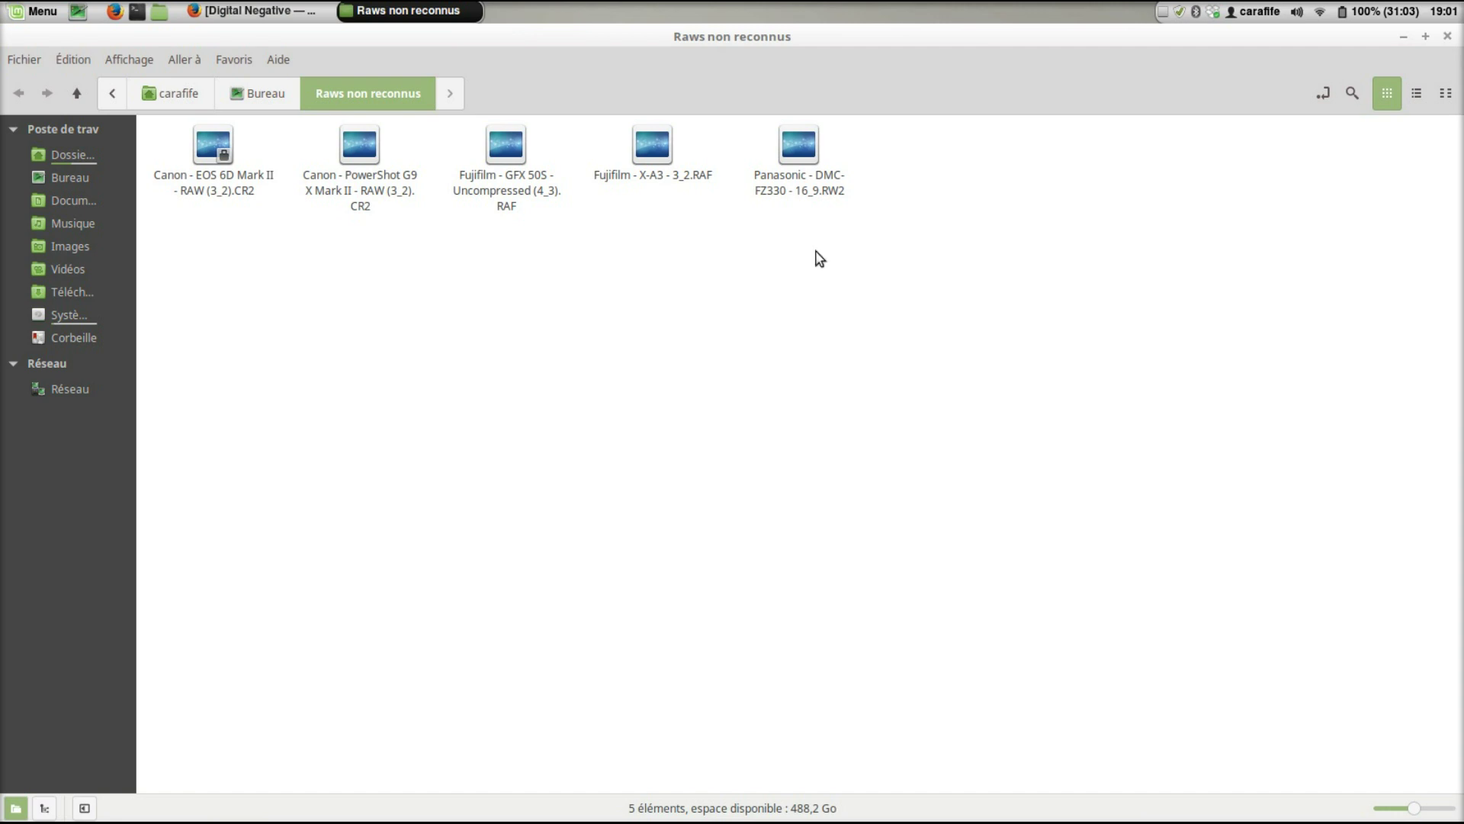
- Bring the Digital Negative Wikipedia article back to the front from the taskbar
left_click(288, 11)
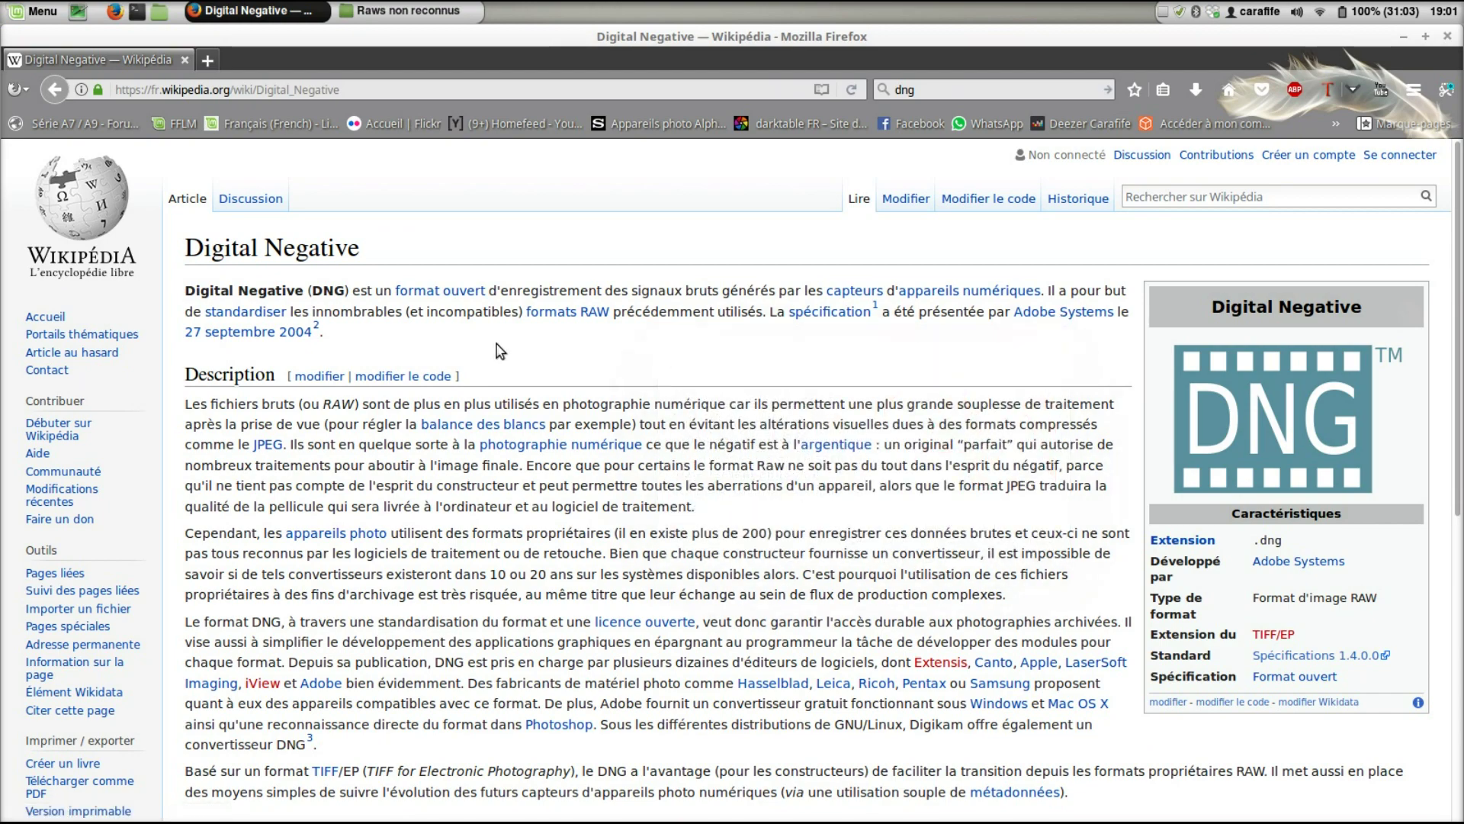
- Read the Digital Negative article down to Liens externes, then close Firefox
scroll(507, 349, "down", 1)
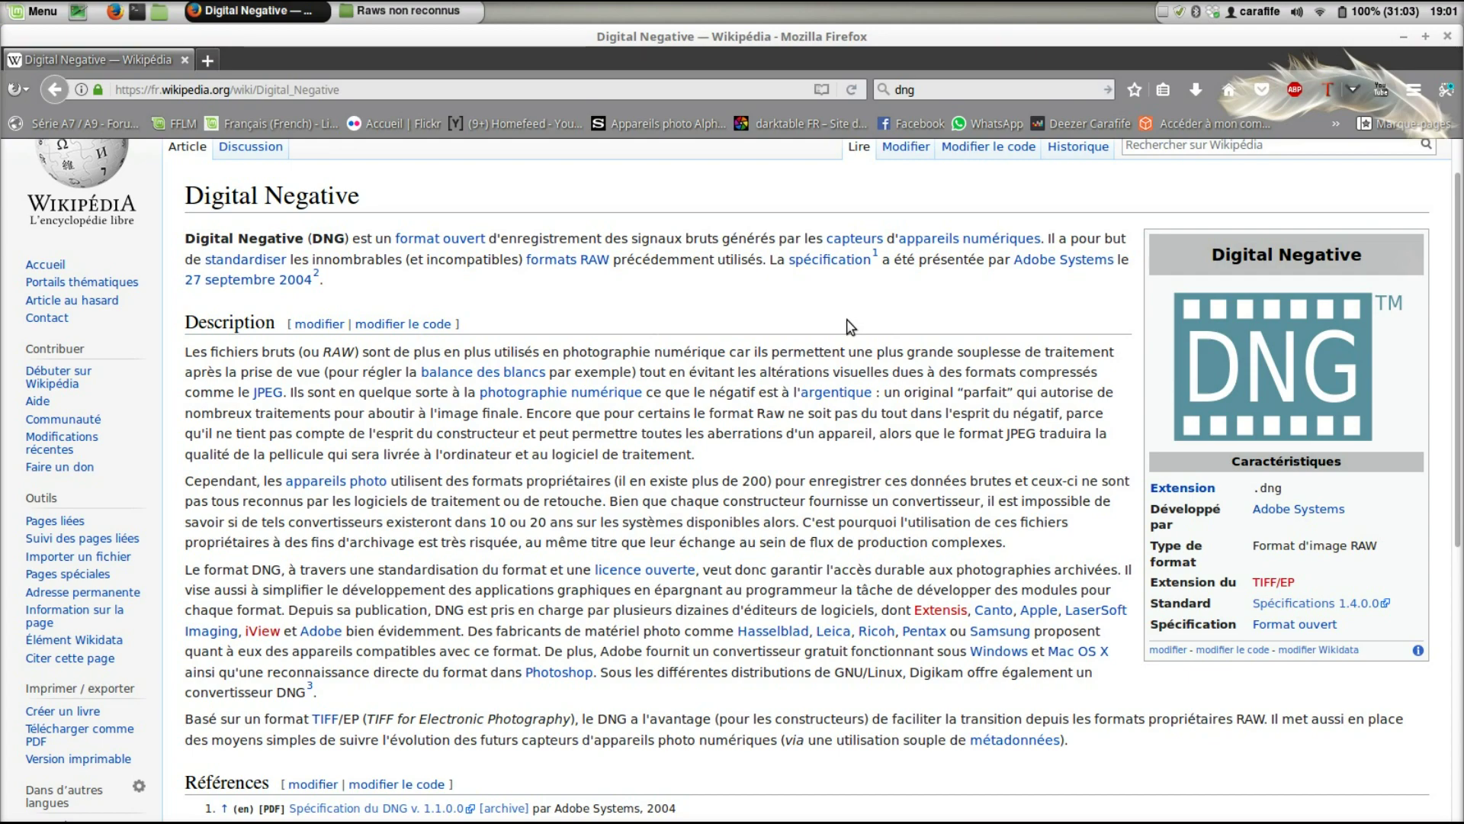
scroll(850, 326, "down", 1)
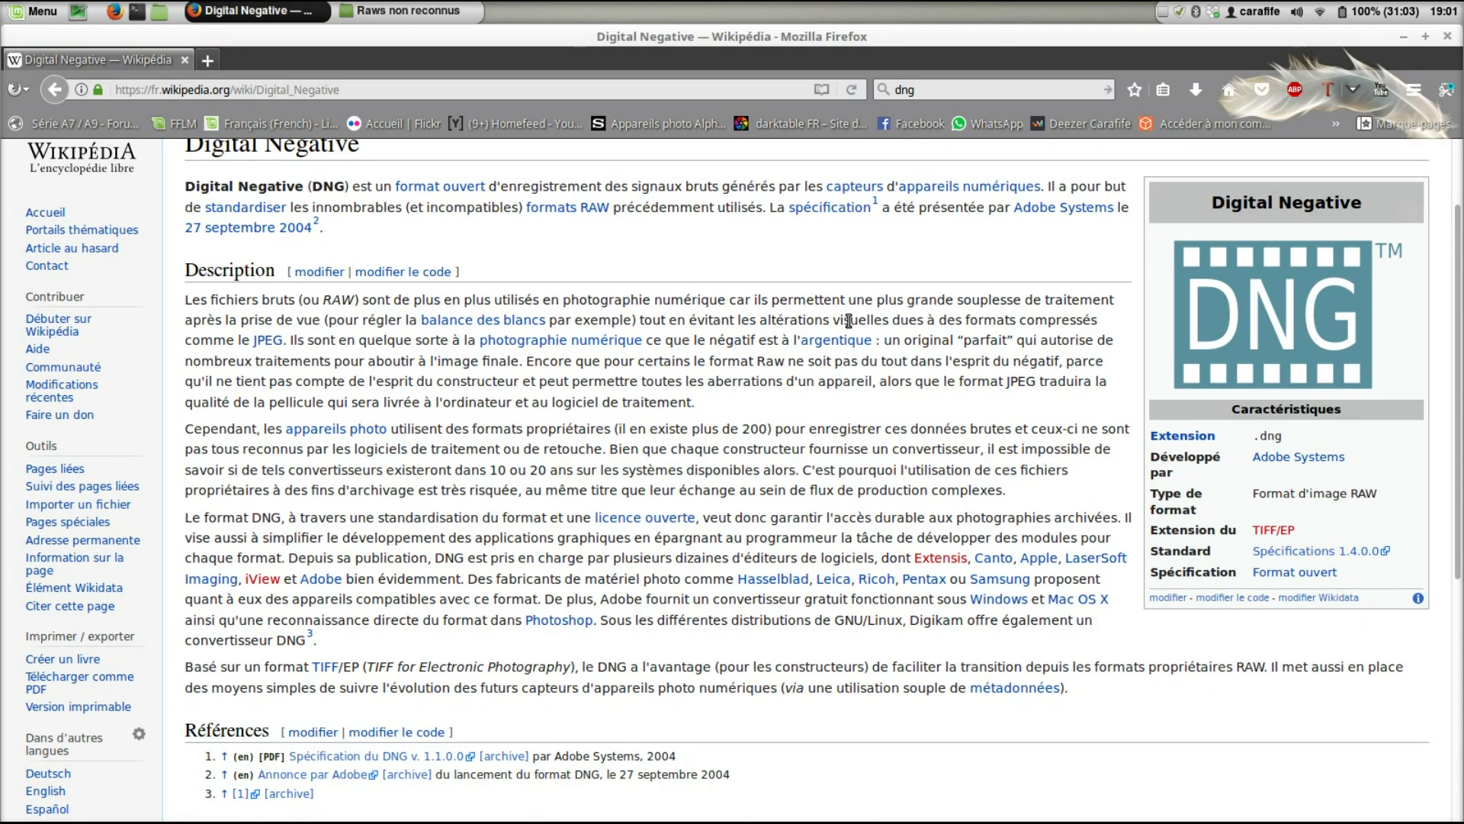
scroll(849, 321, "down", 3)
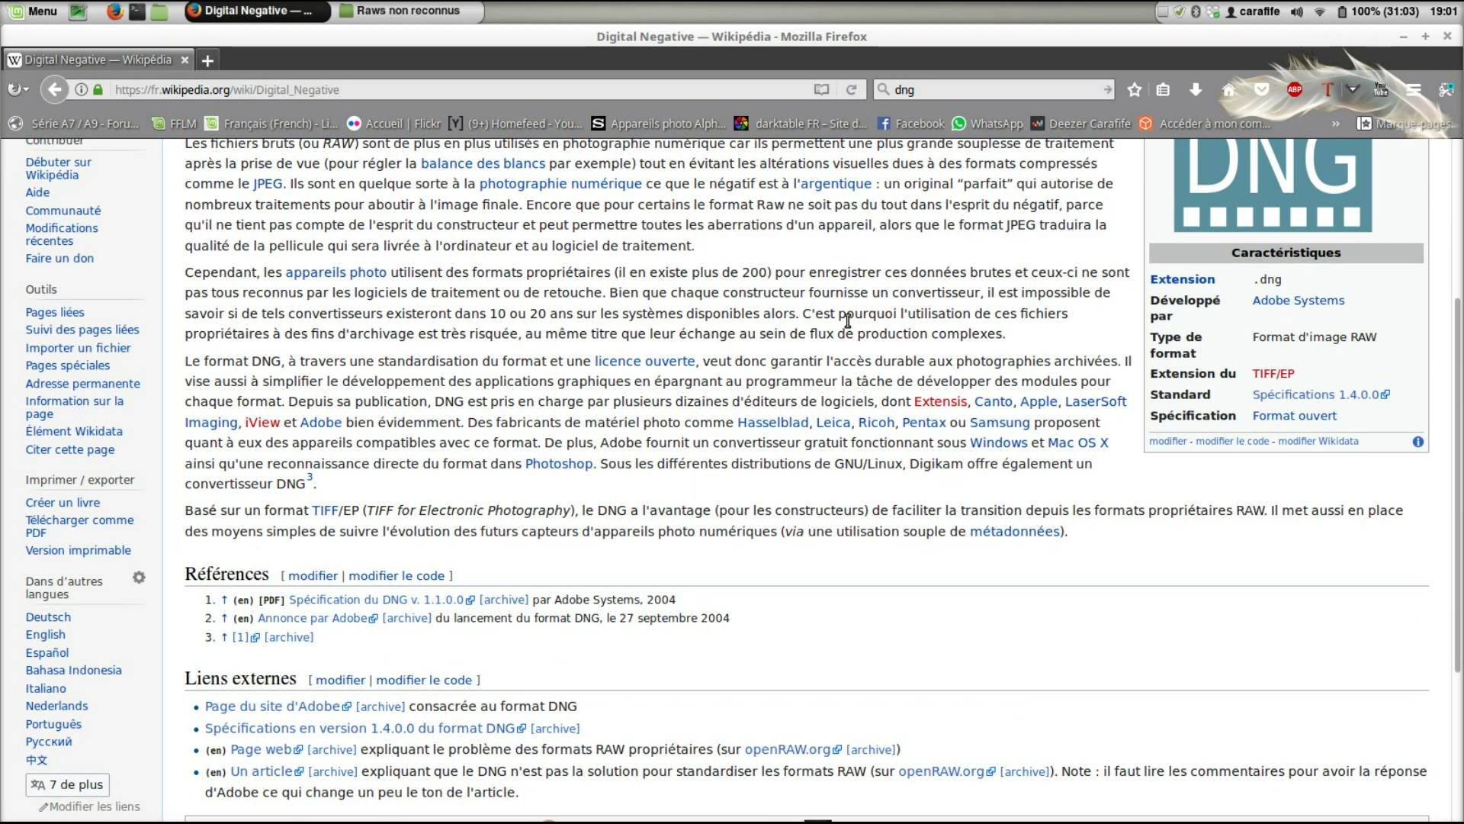
left_click(1448, 38)
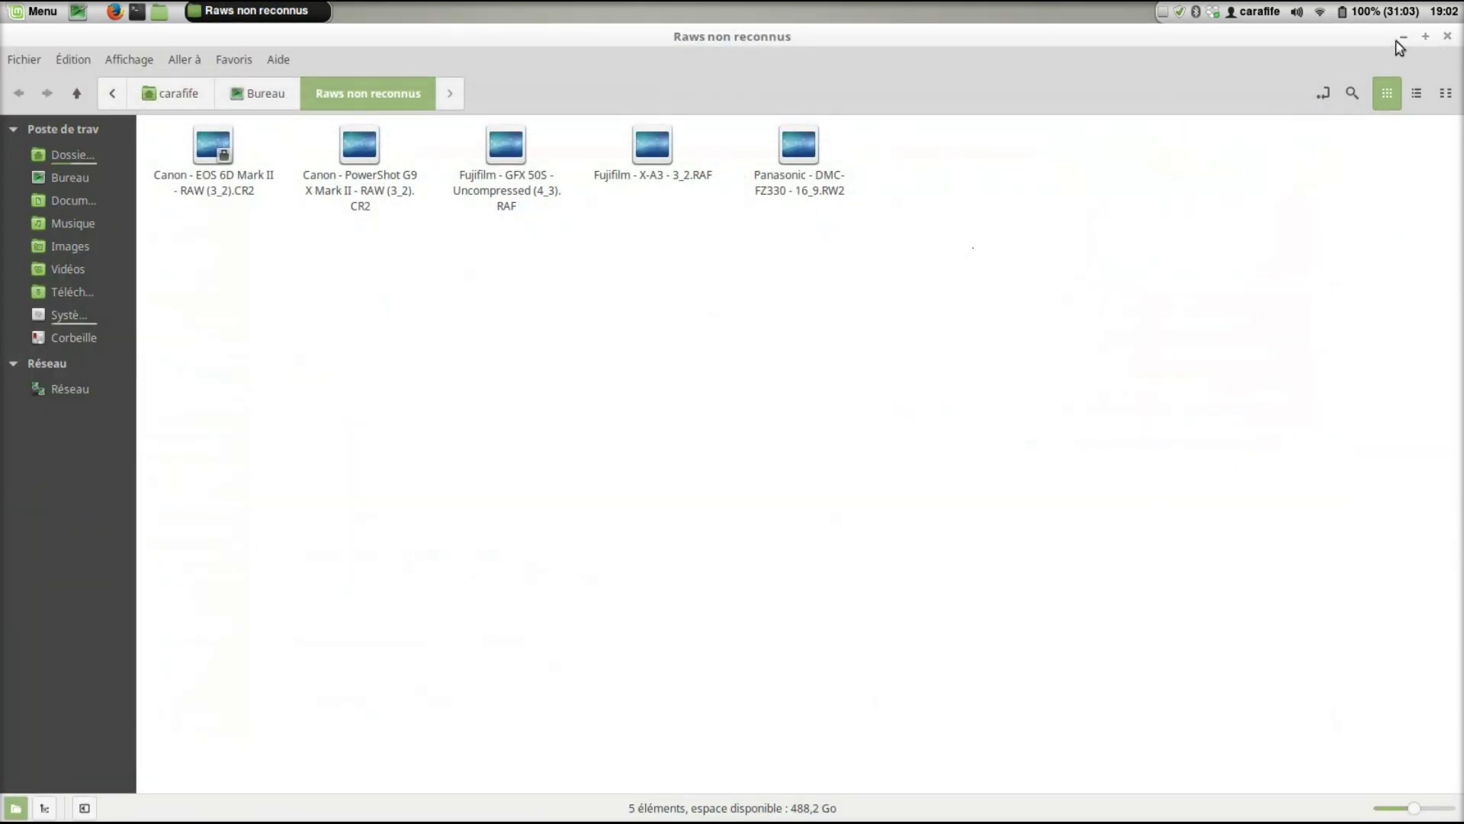
- Close the Raws non reconnus window and launch darktable from the dock
left_click(1452, 36)
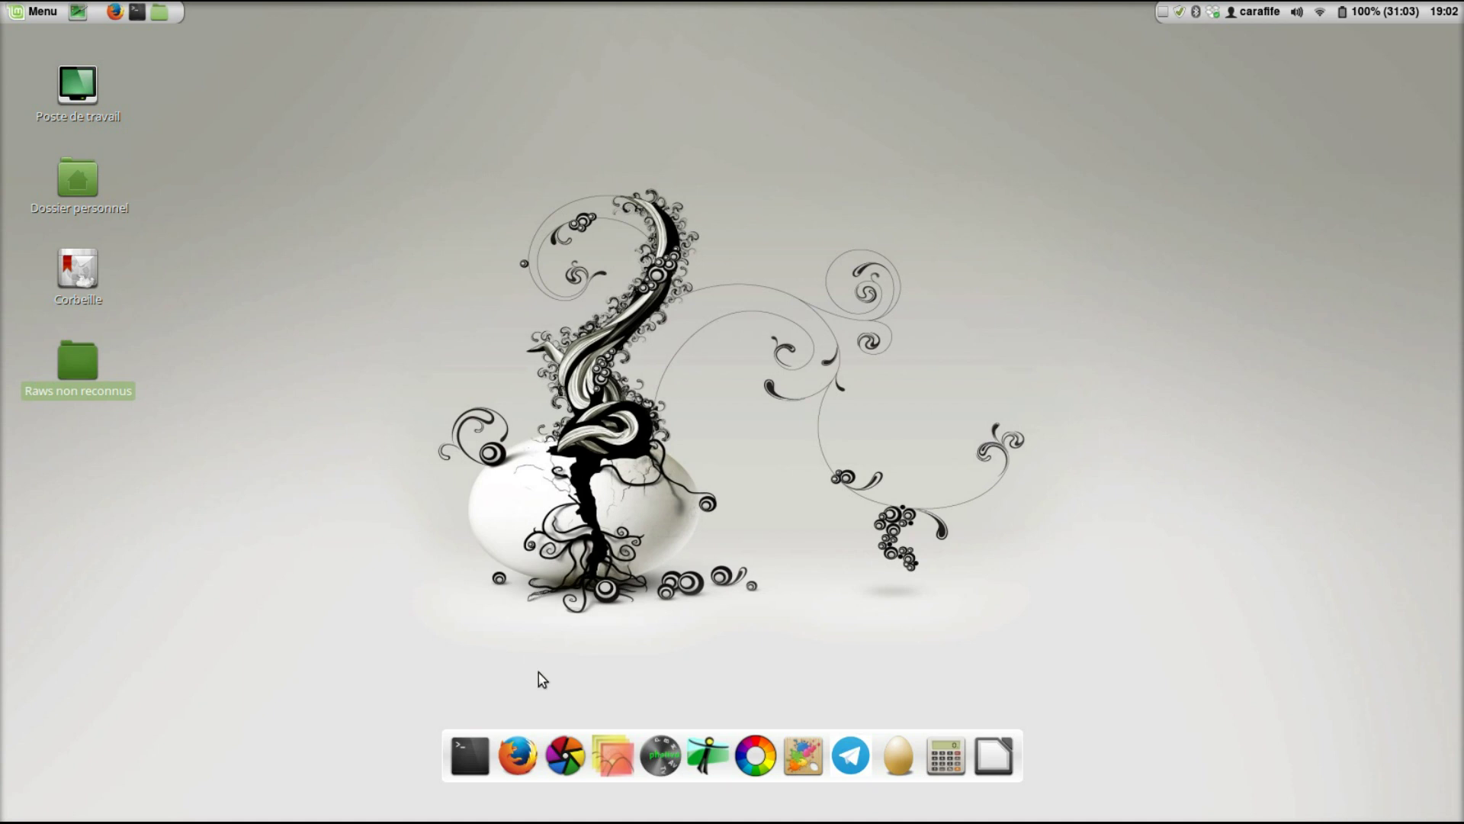
left_click(565, 755)
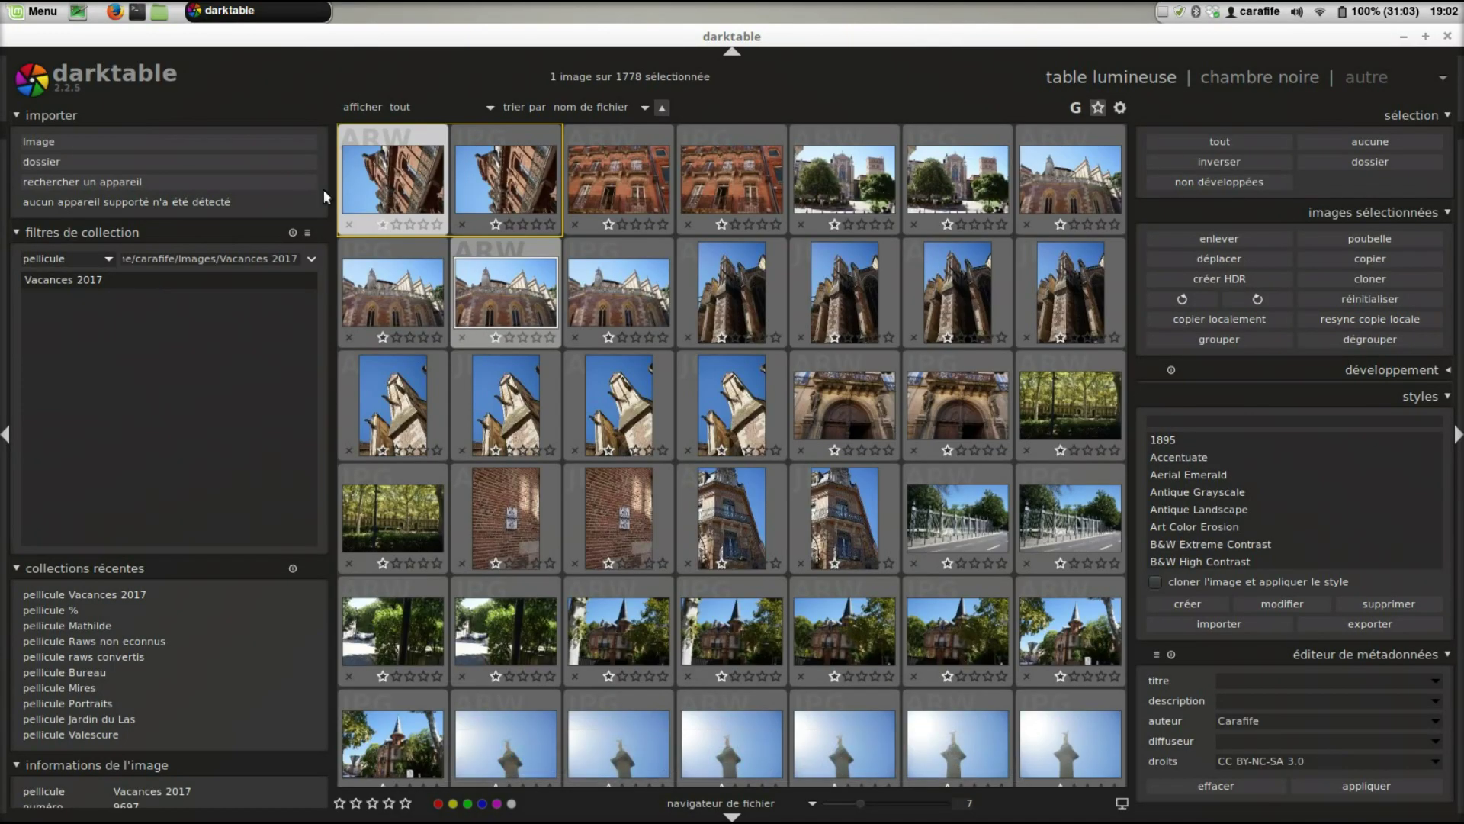
- Import the Bureau's Raws non reconnus folder, open its first photo in darkroom, then quit darktable
left_click(84, 159)
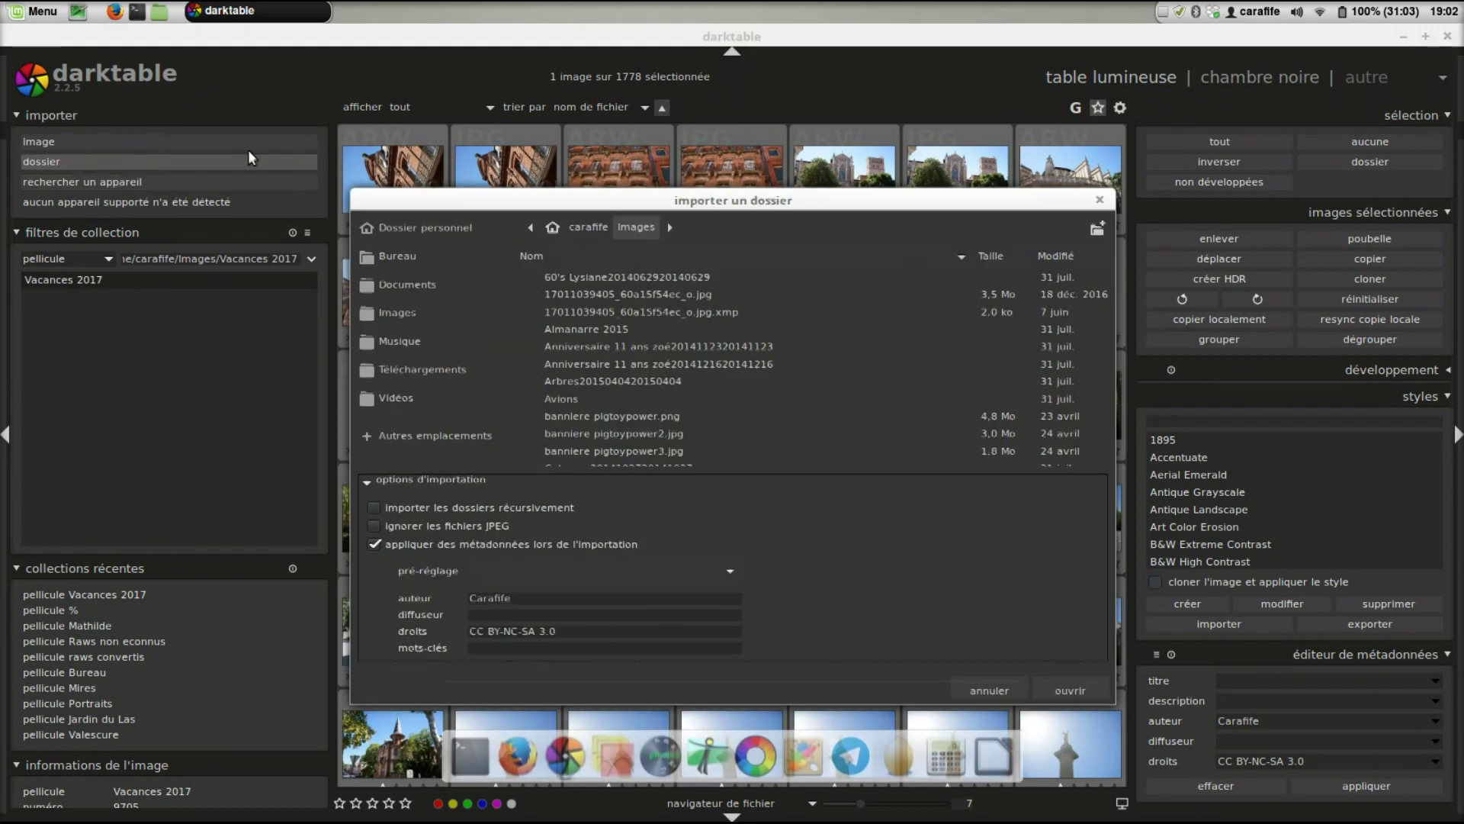
left_click(405, 264)
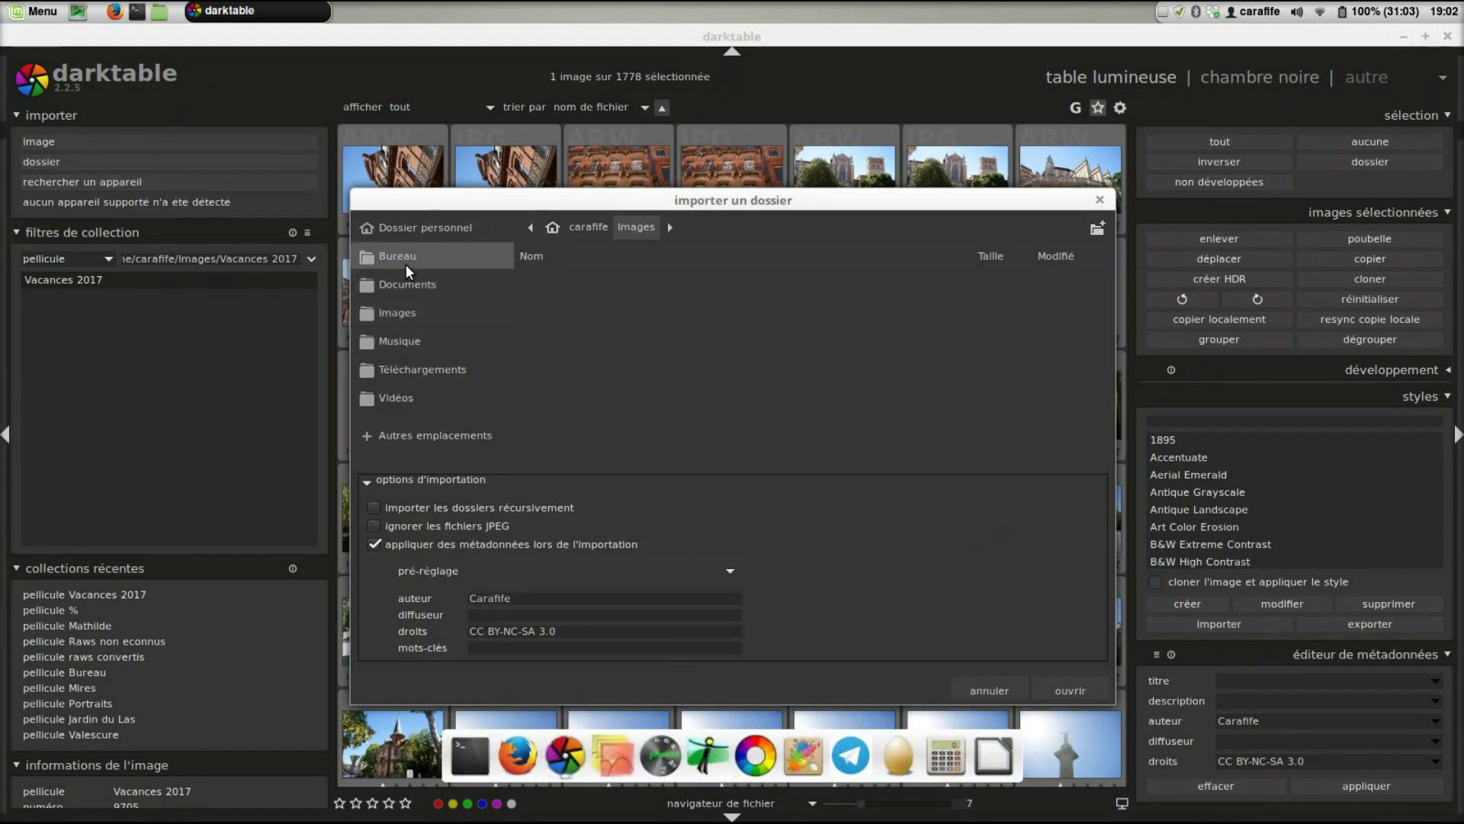
left_click(1077, 690)
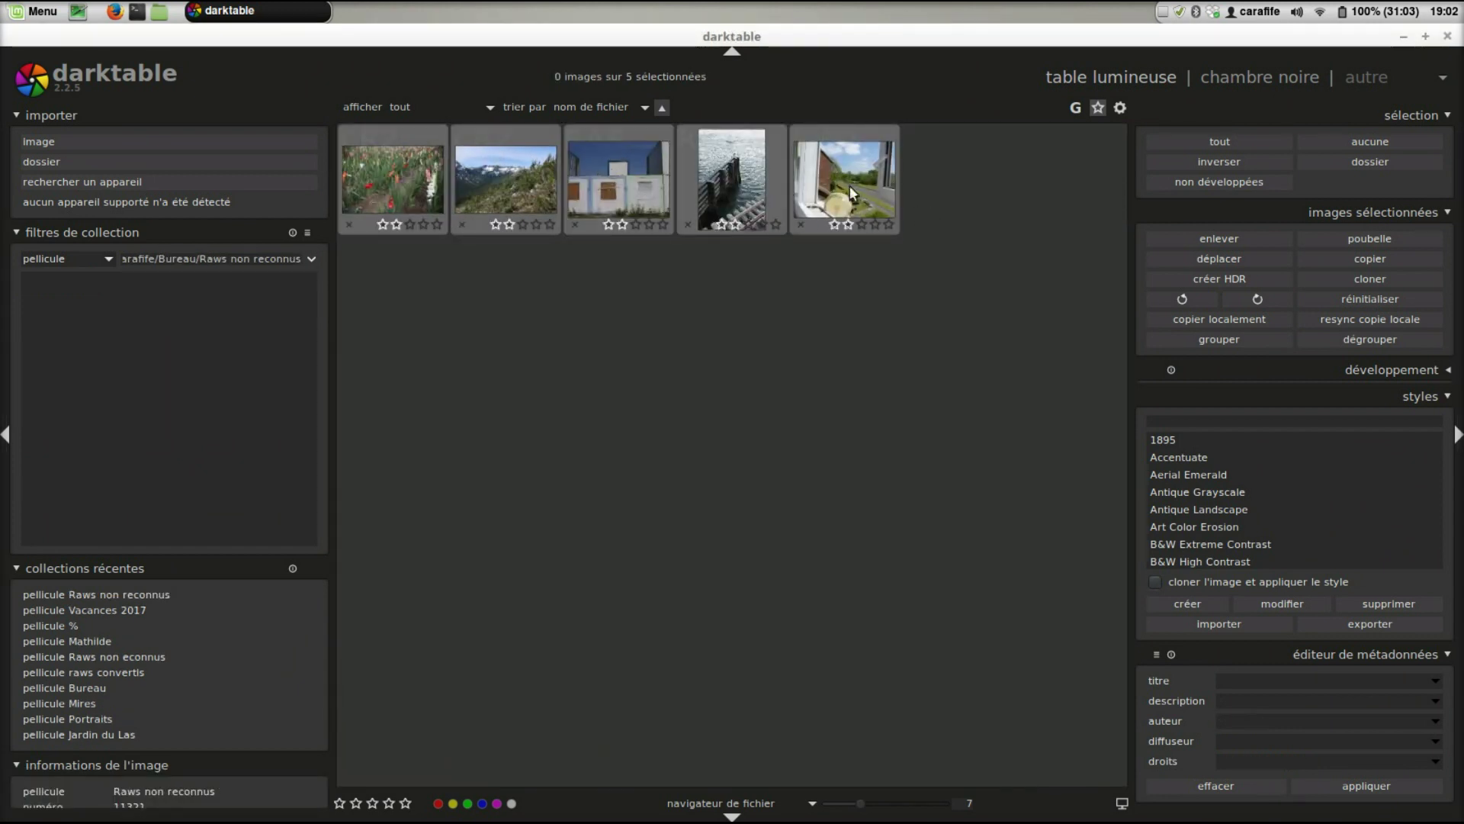
double_click(398, 167)
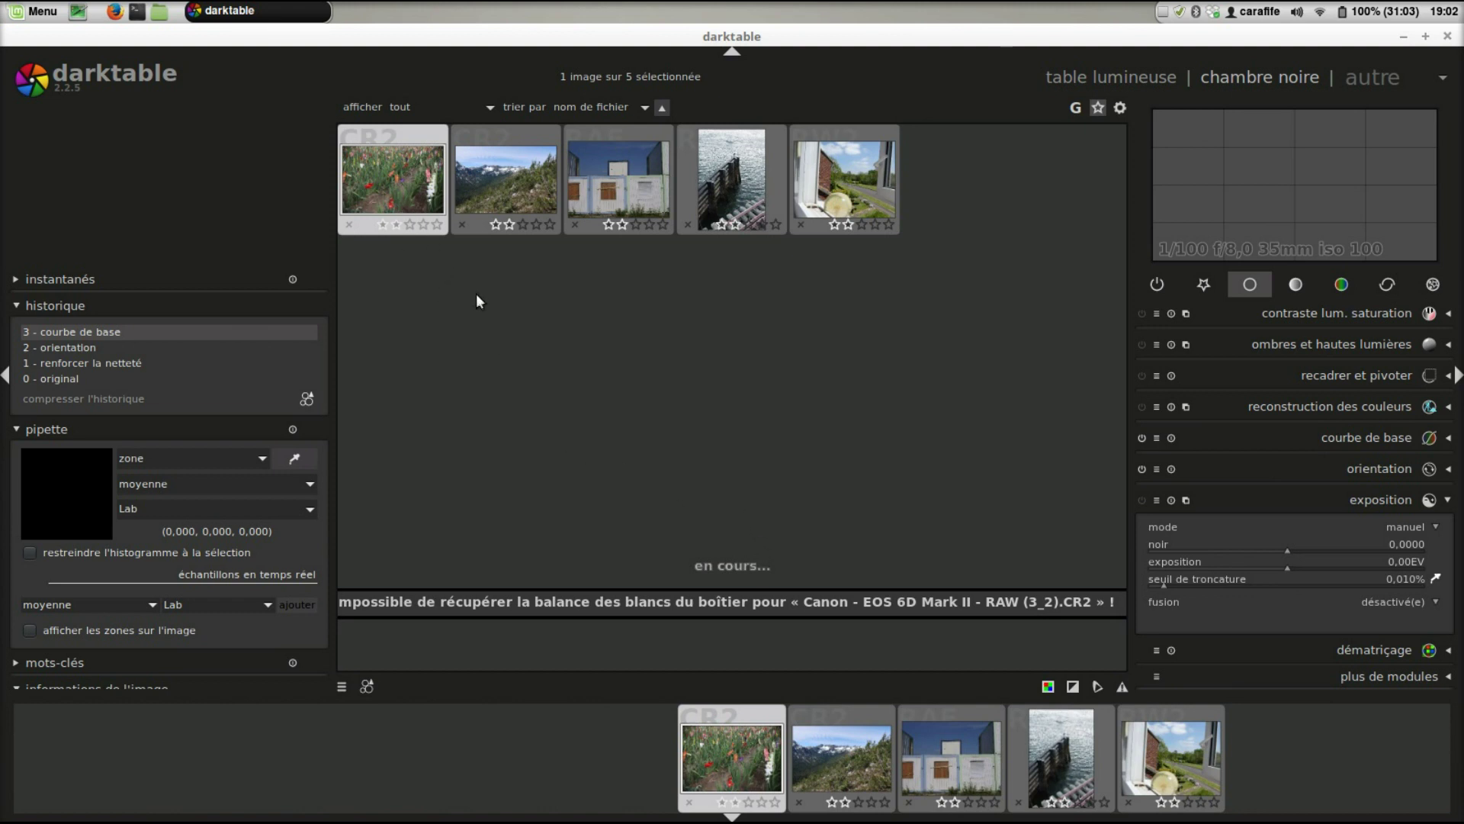
left_click(1449, 38)
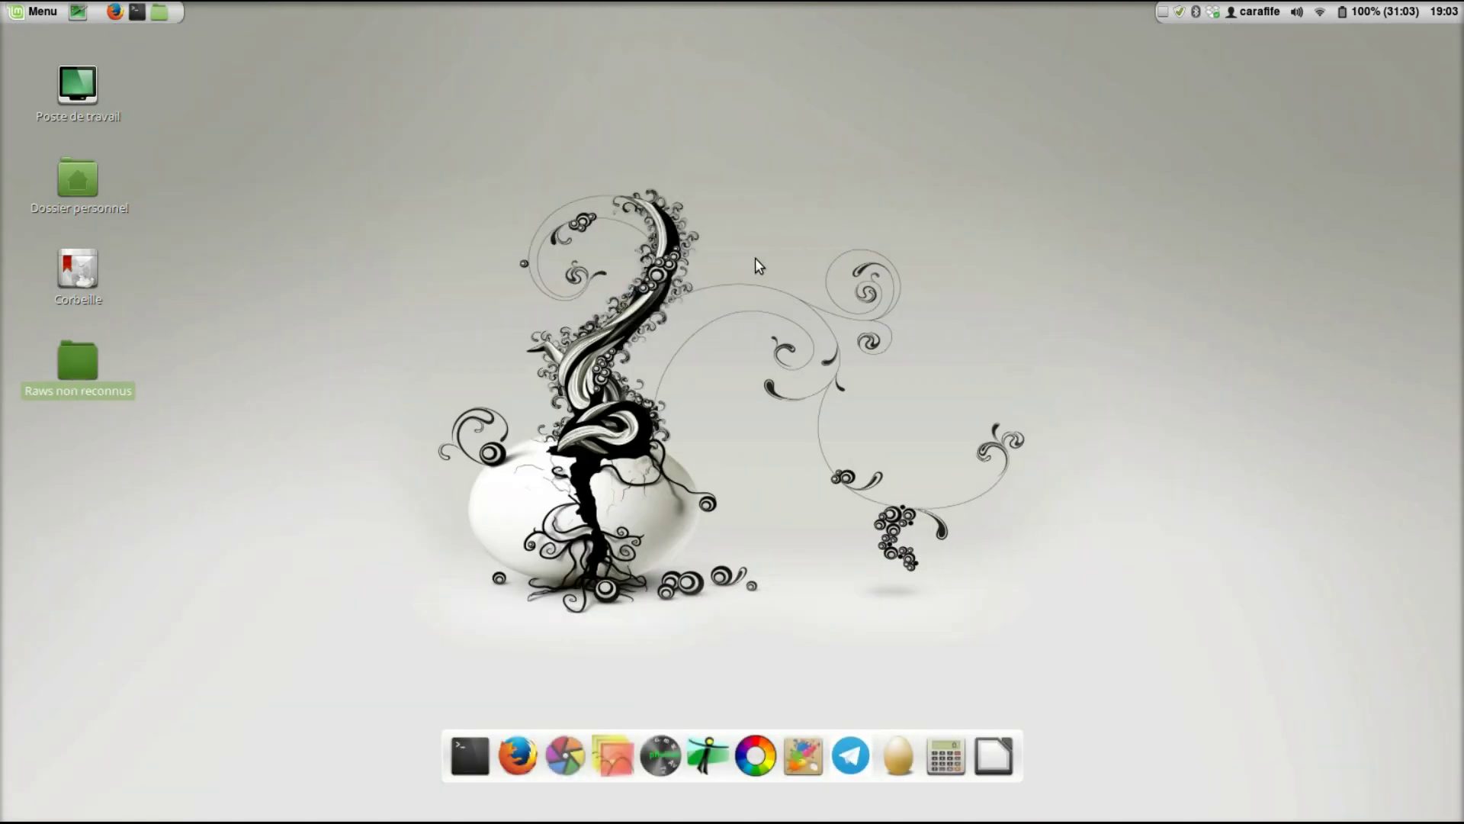
- Deselect the Raws non reconnus folder icon on the desktop
left_click(734, 309)
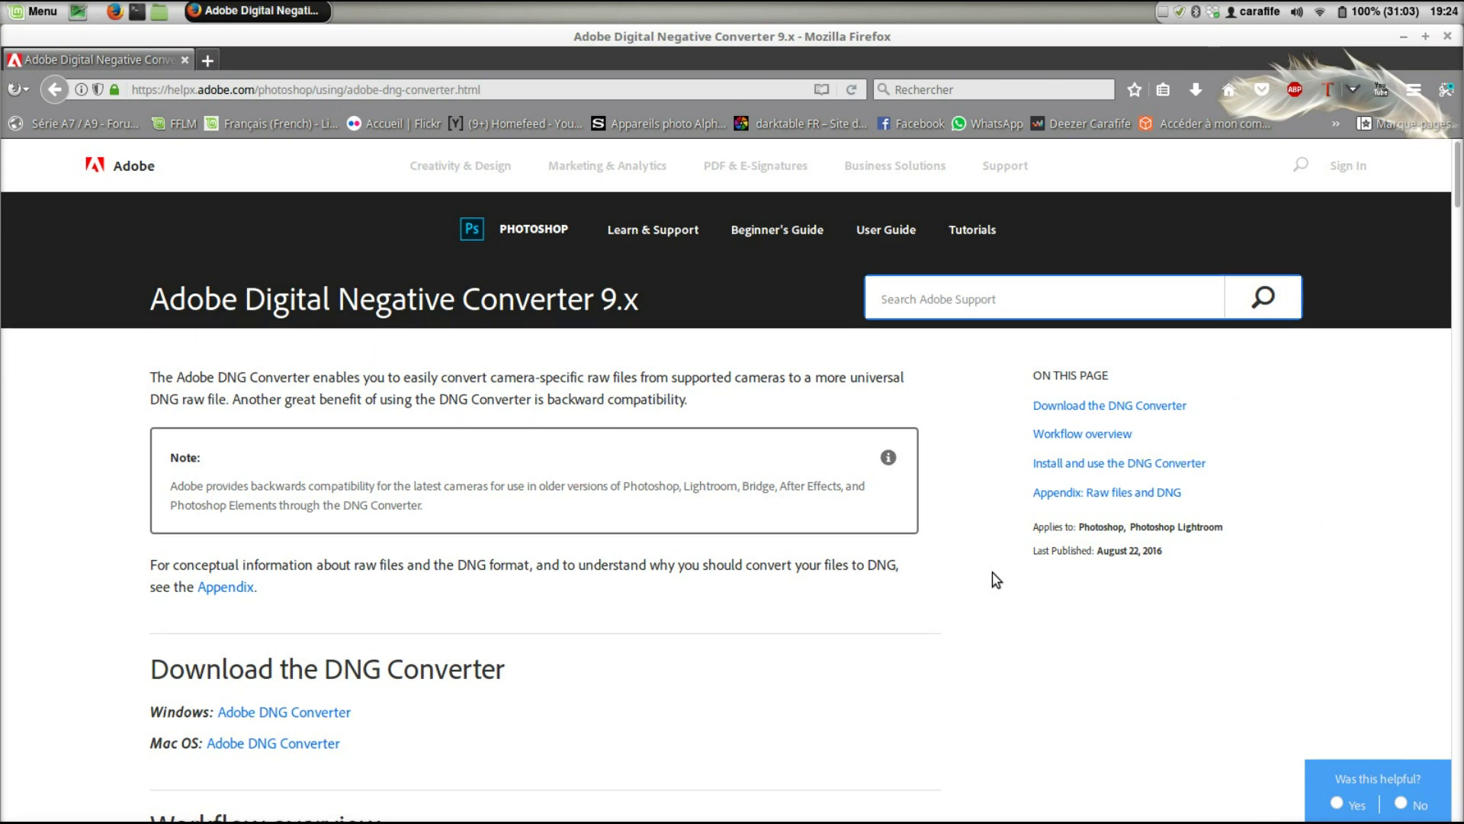
- Open the Windows 'Adobe DNG Converter' link in the 'Download the DNG Converter' section
scroll(995, 580, "down", 3)
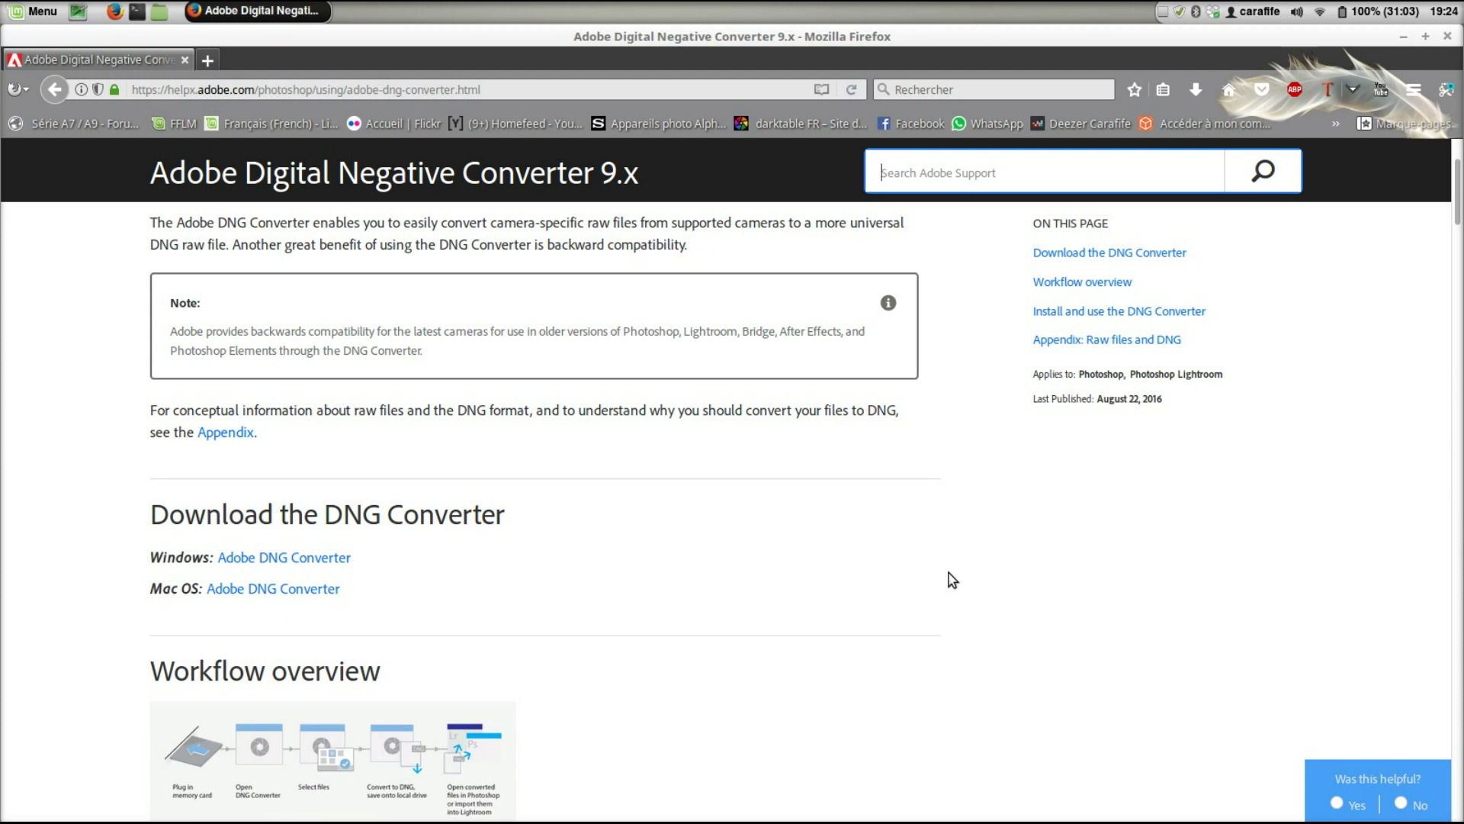
left_click_drag(441, 619, 161, 555)
left_click(575, 562)
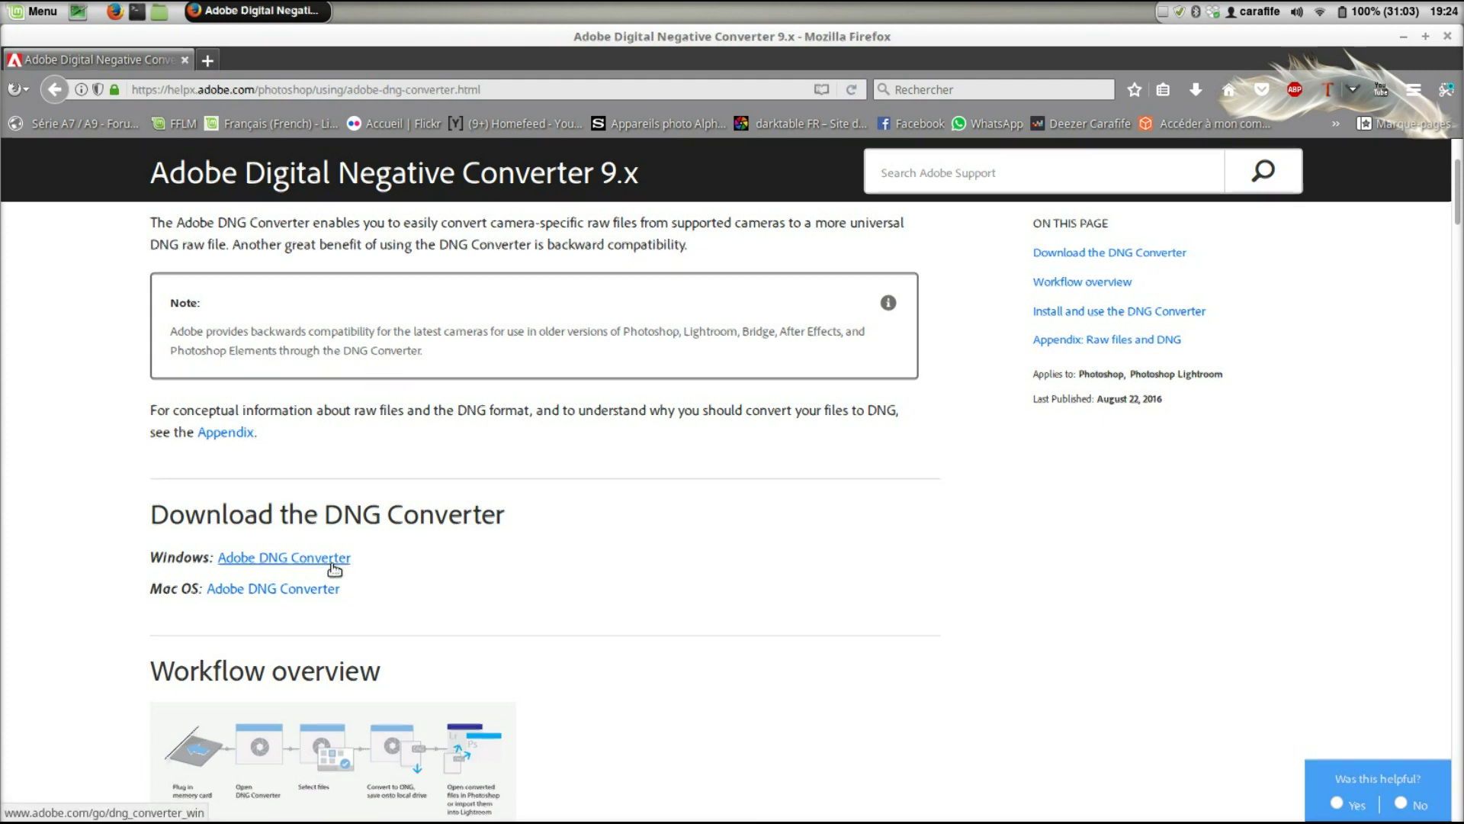
left_click(334, 564)
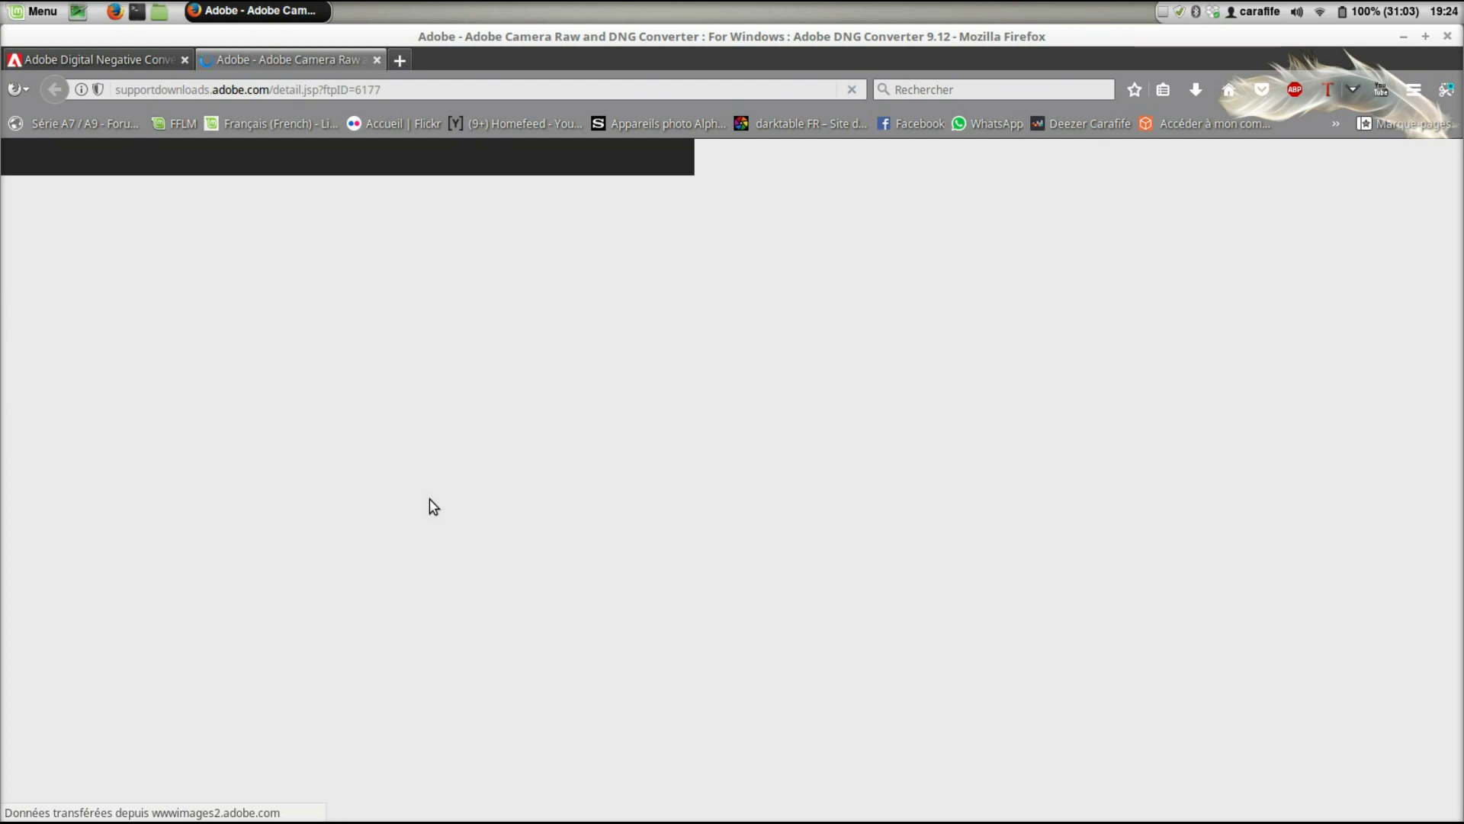
- Save the DNGConverter_9_12.exe installer into the Bureau folder, then launch the software manager
scroll(429, 499, "down", 10)
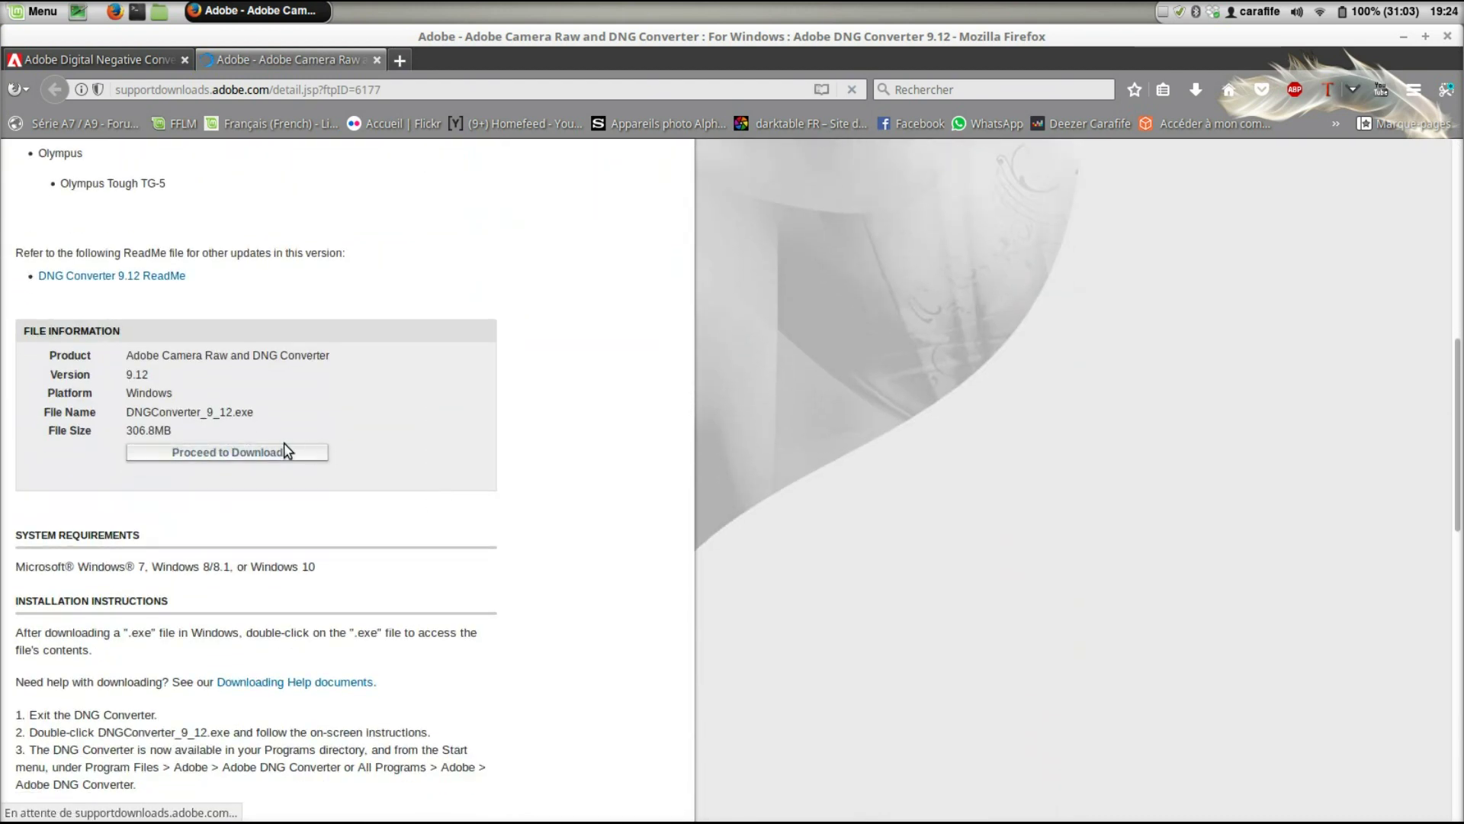
left_click(308, 452)
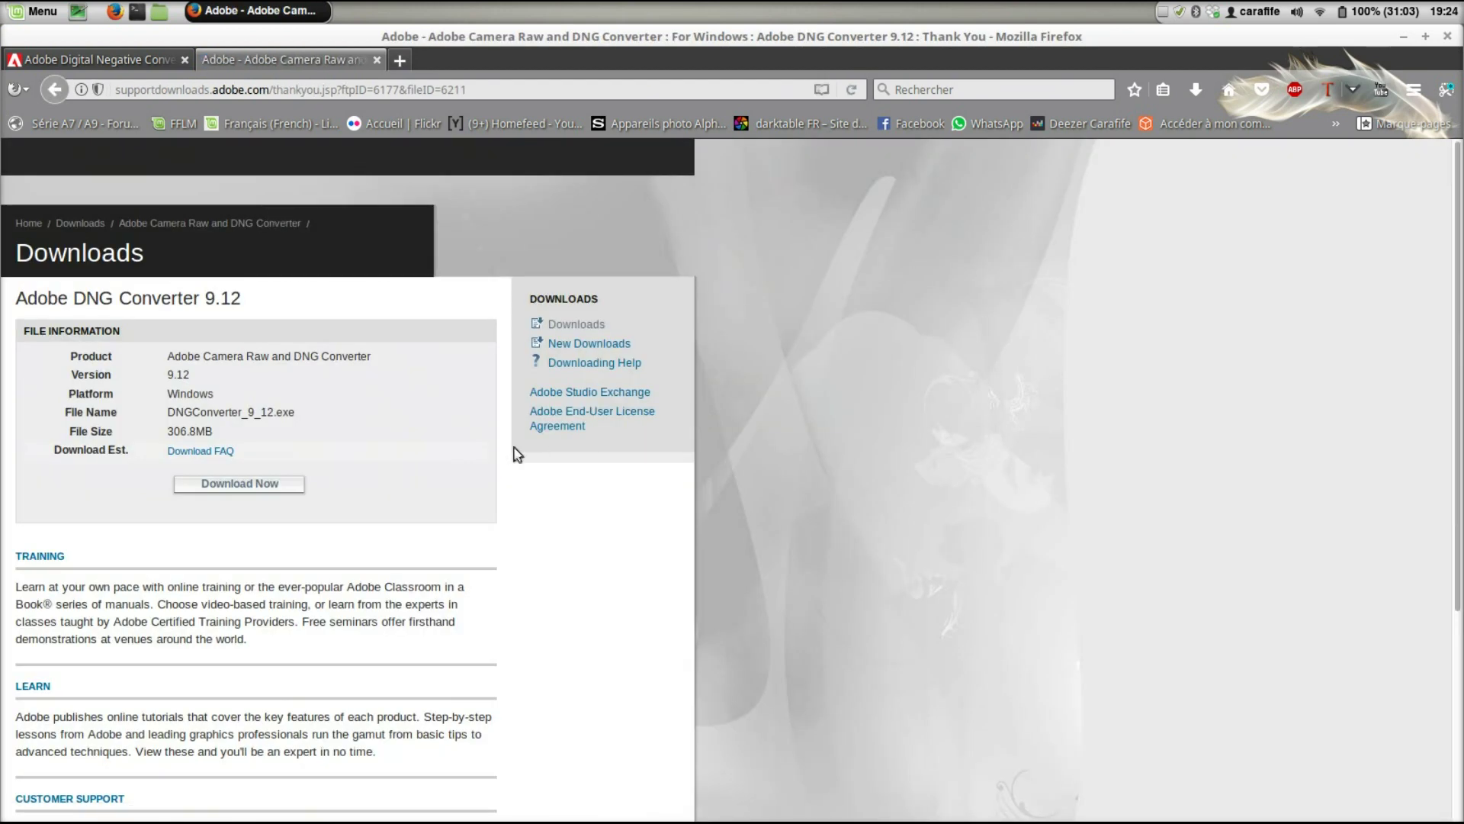
left_click(282, 483)
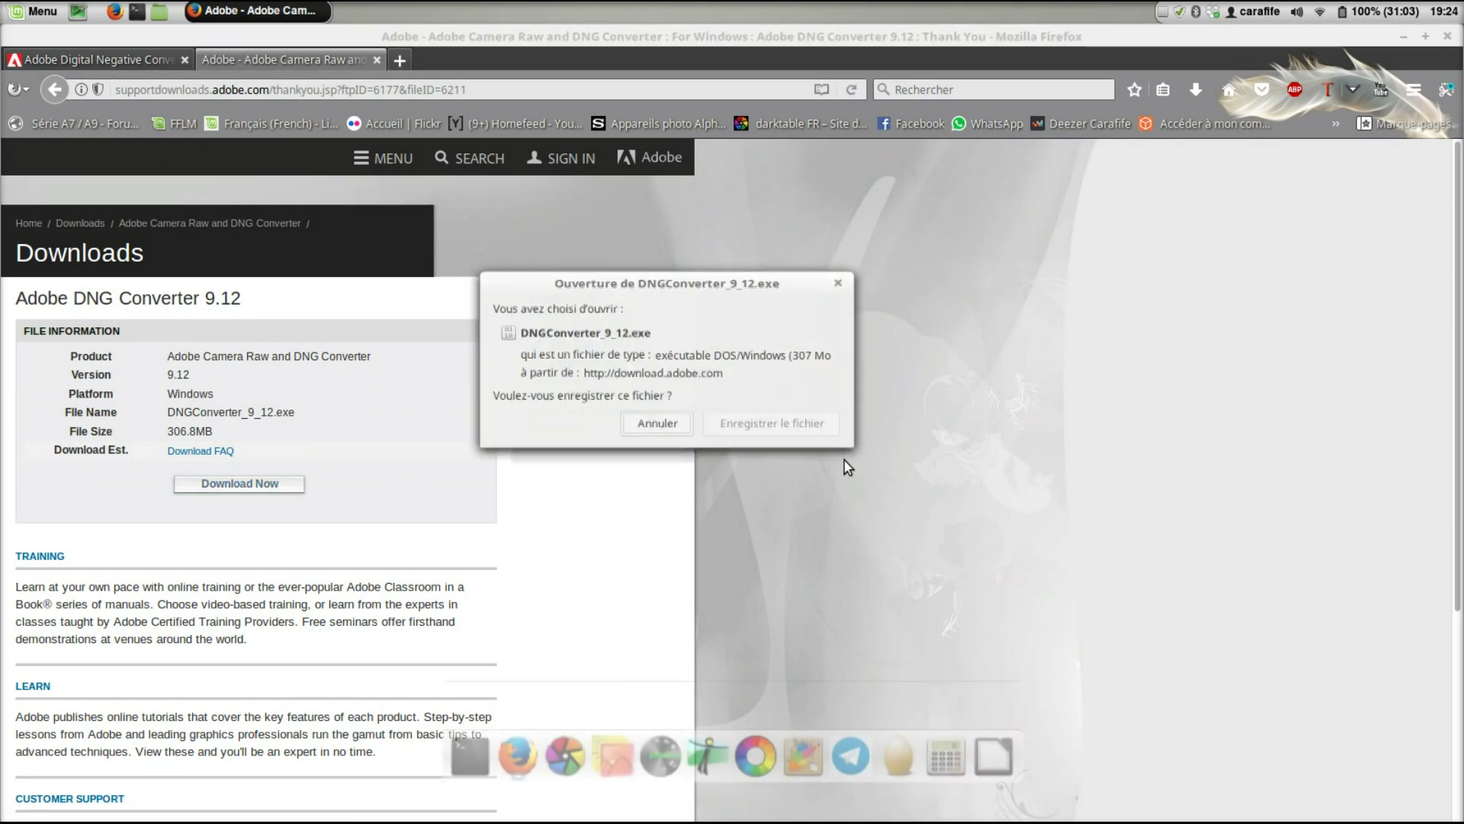
left_click(799, 427)
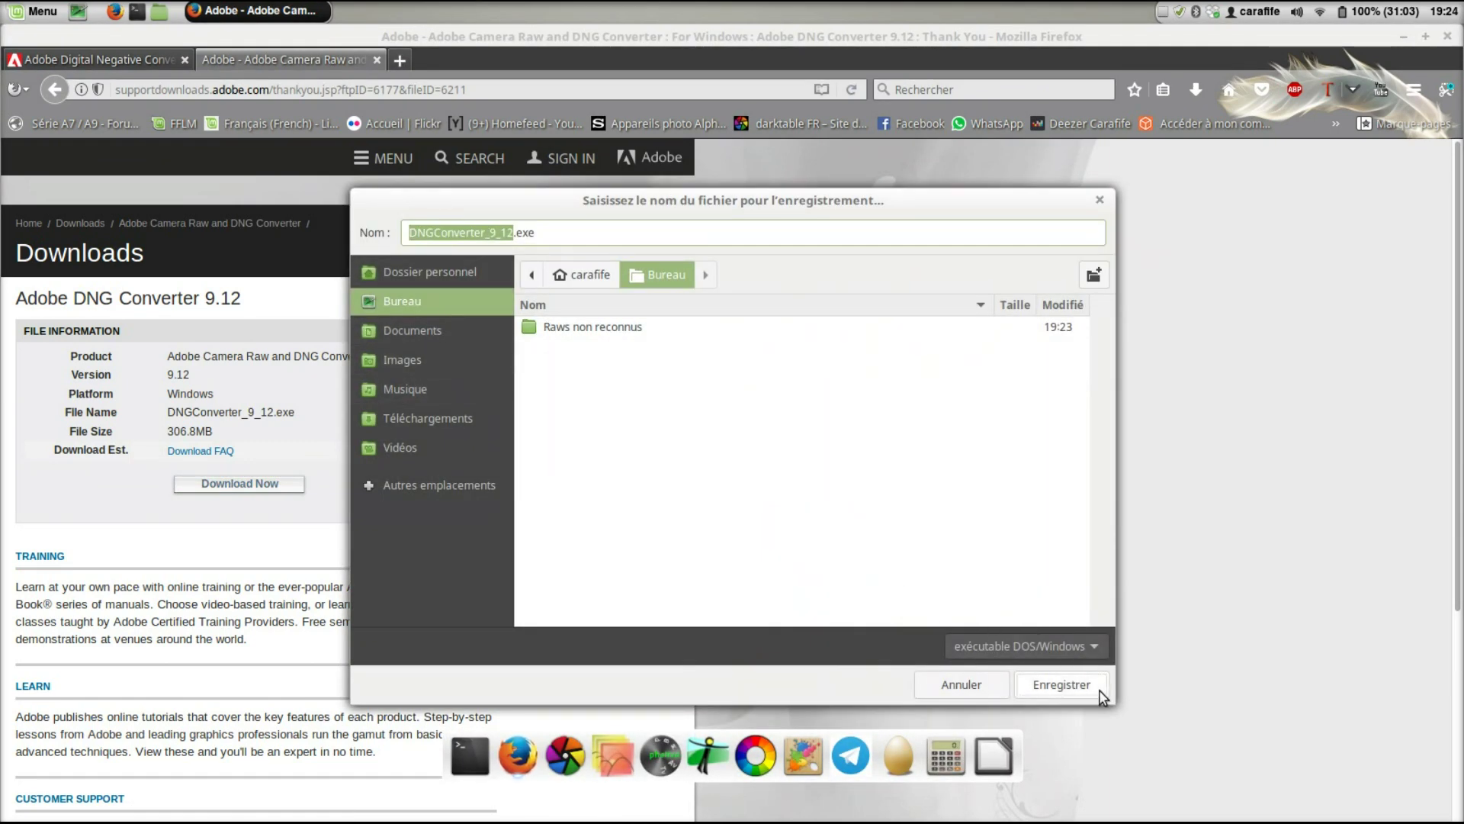
left_click(1098, 688)
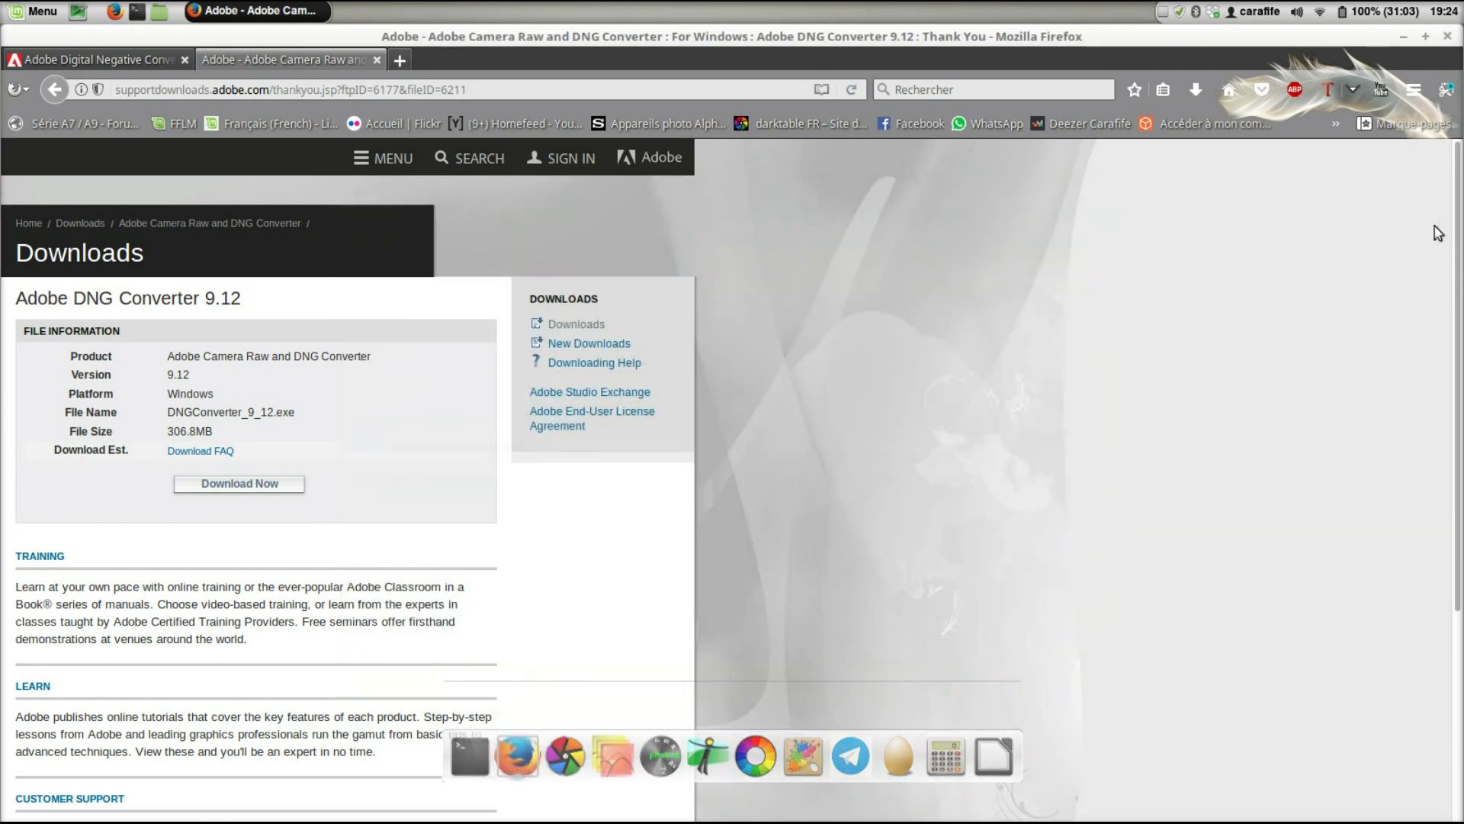
left_click(20, 10)
left_click(42, 127)
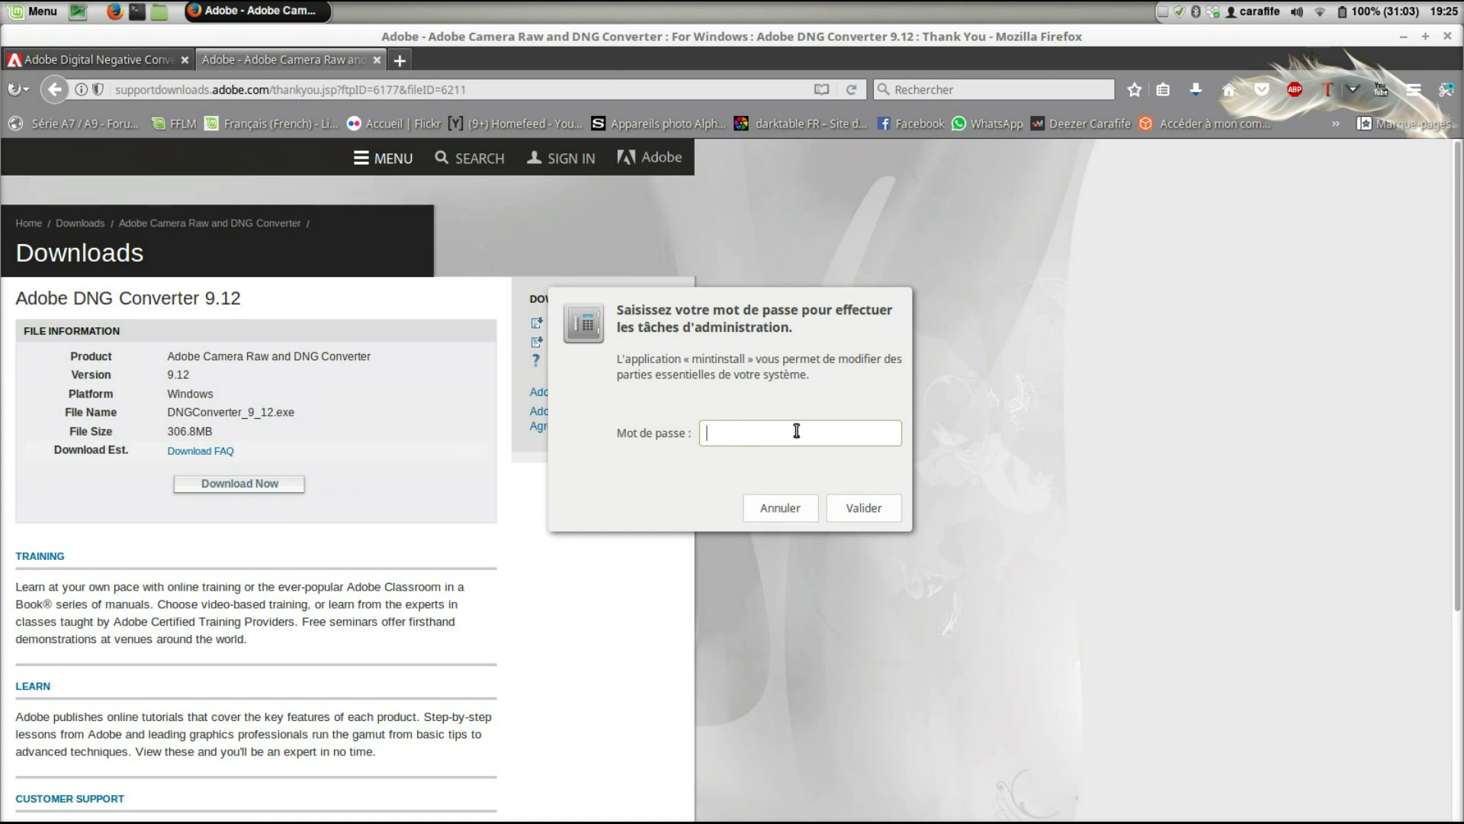
- Enter the administrator password, confirm Wine is installed, close the software manager, and minimise Firefox
type("******")
key("Return")
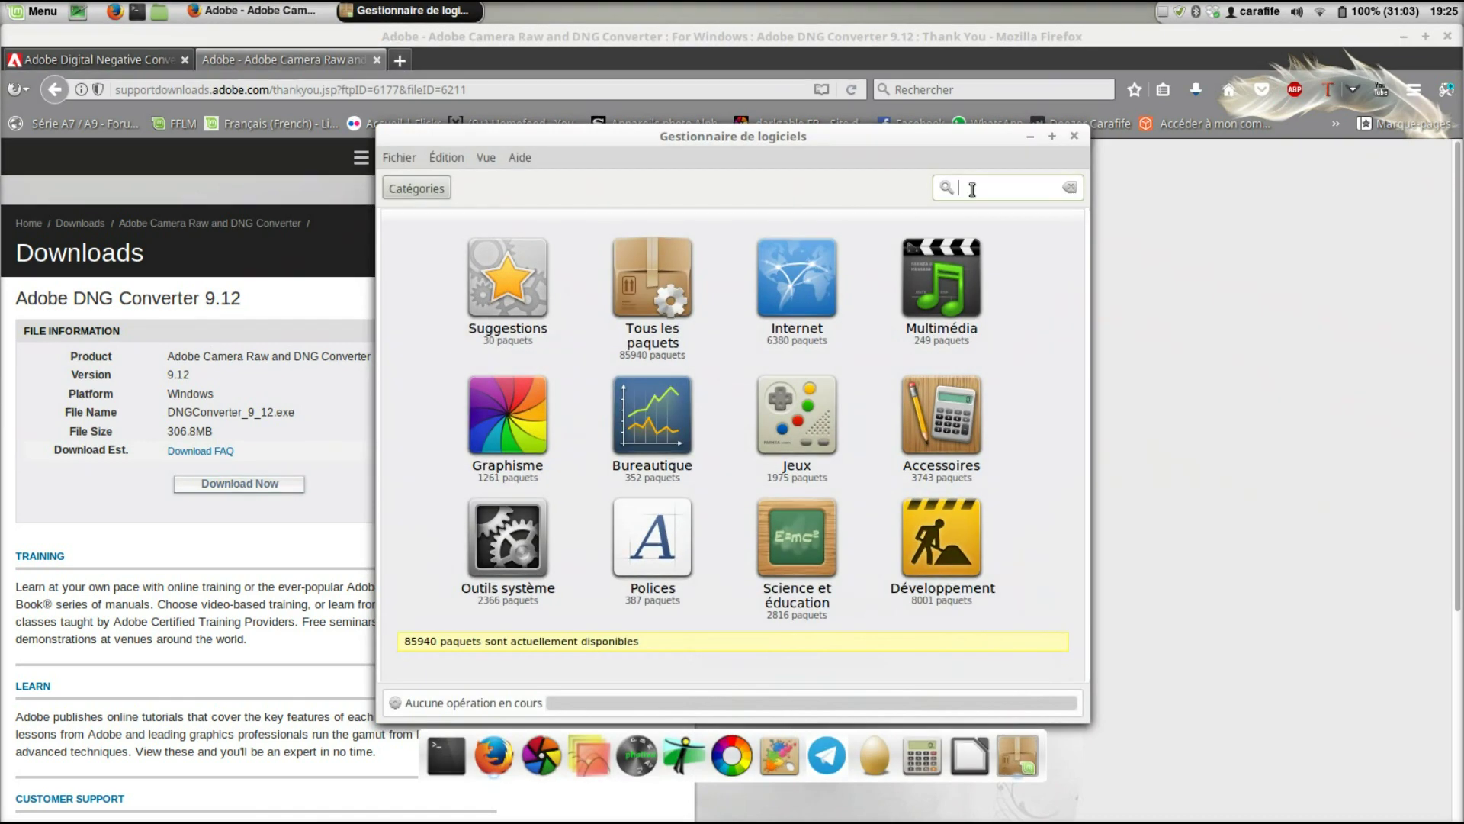
type("wine")
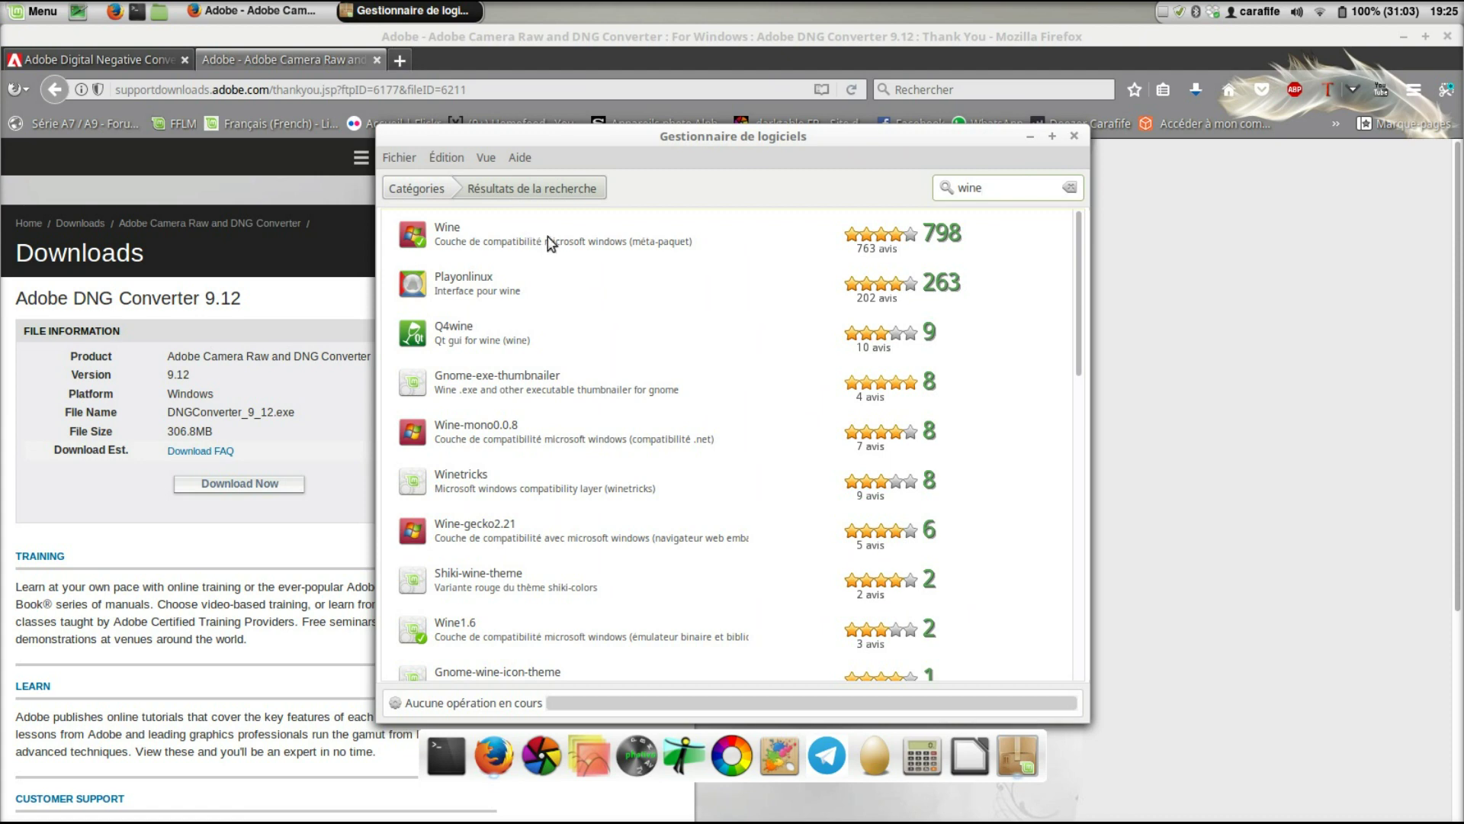
left_click(547, 236)
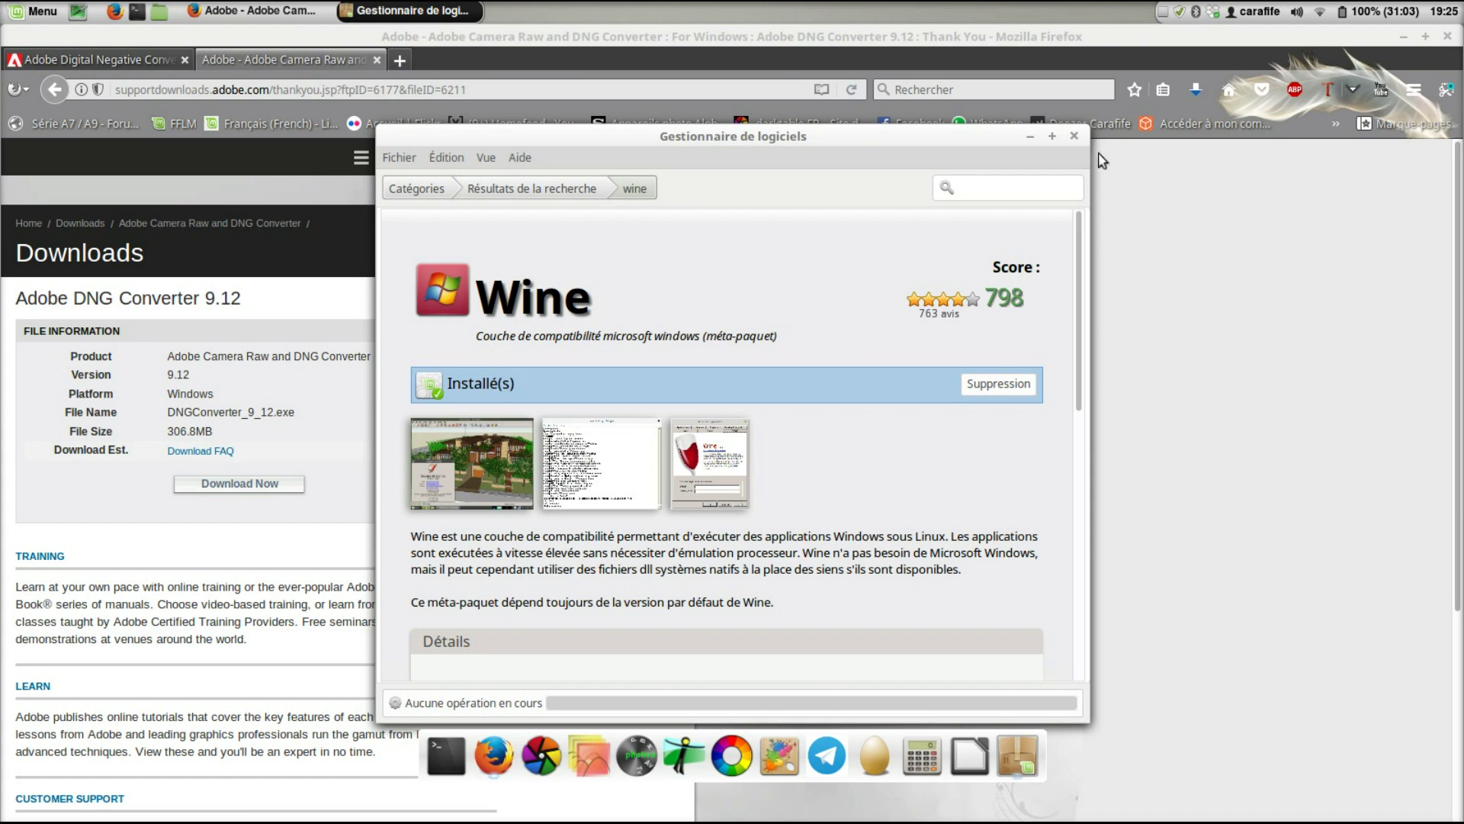
left_click(1074, 135)
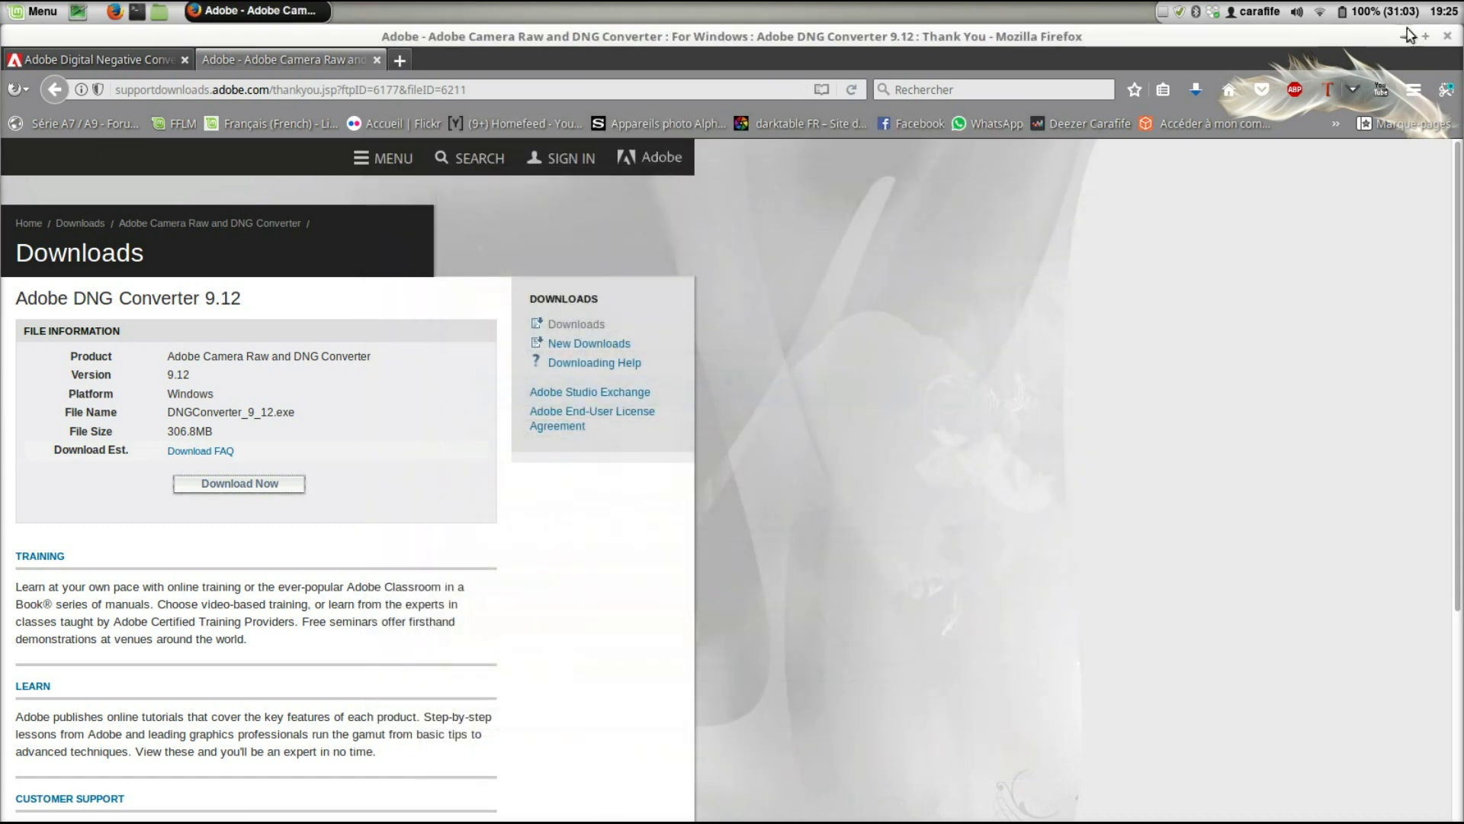
left_click(1402, 36)
- Start Adobe DNG Converter from the Wine category of the Linux Mint menu
left_click(17, 10)
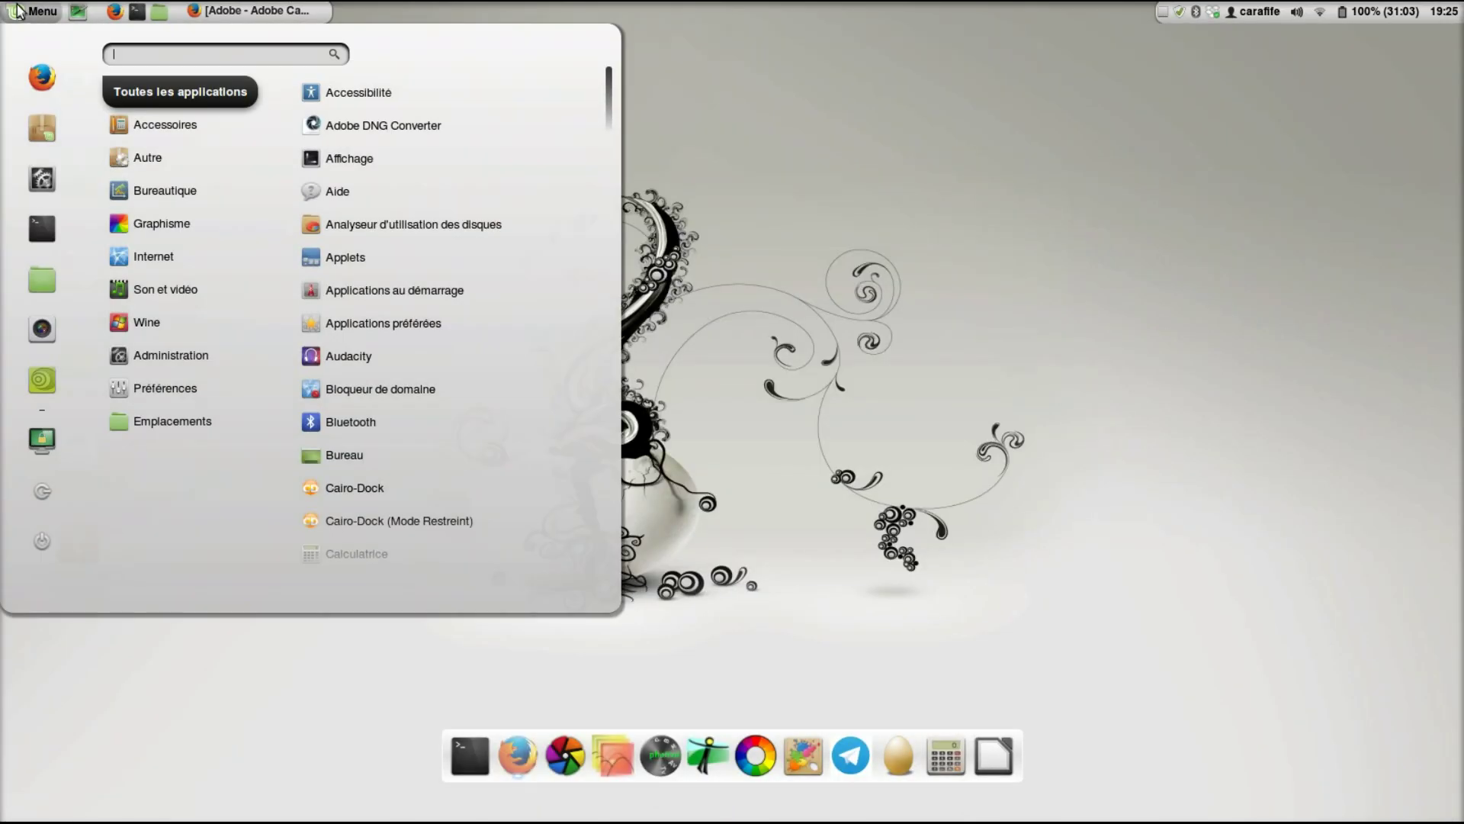
mouse_move(177, 323)
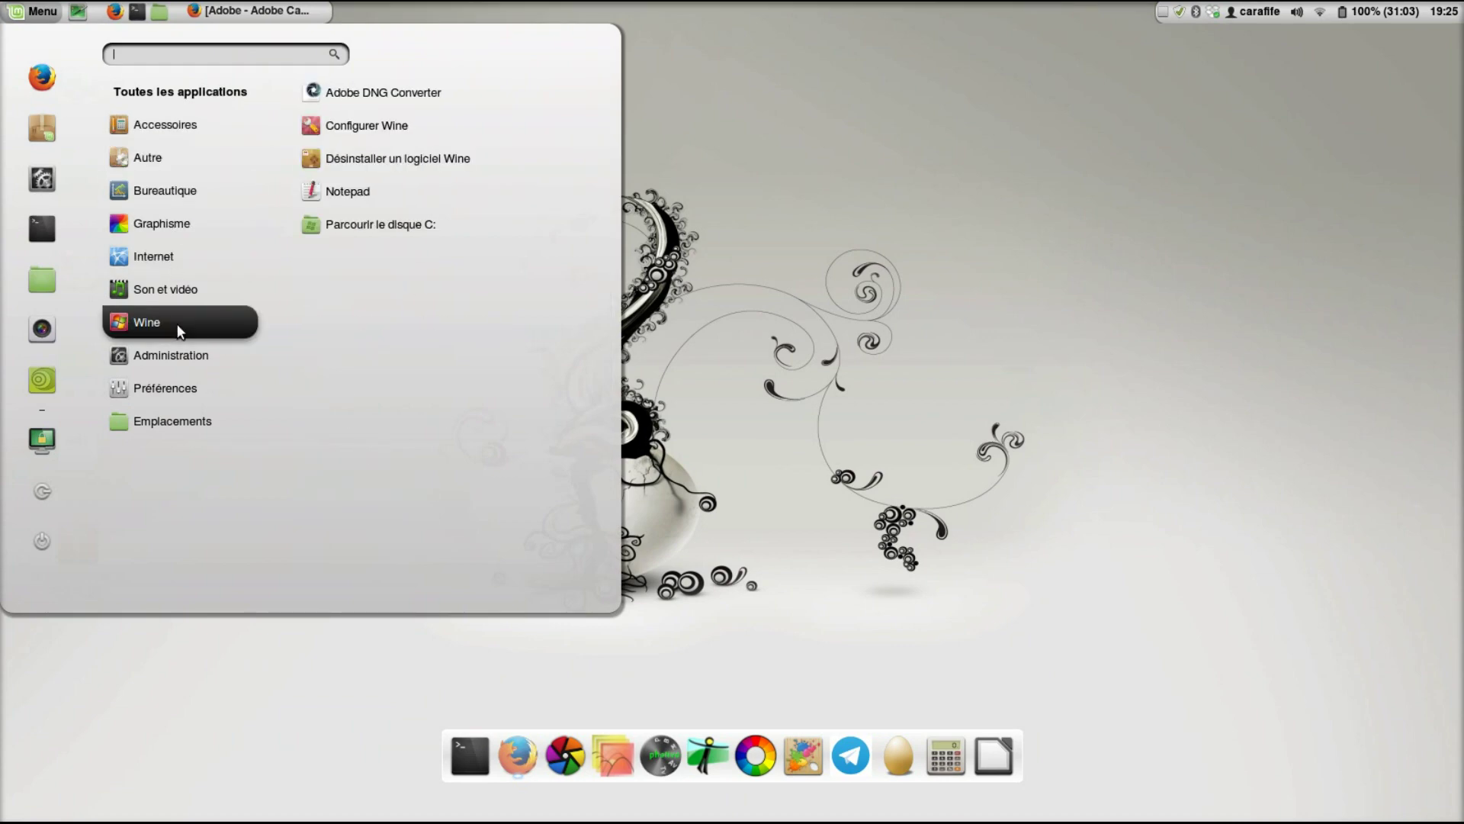
left_click(393, 95)
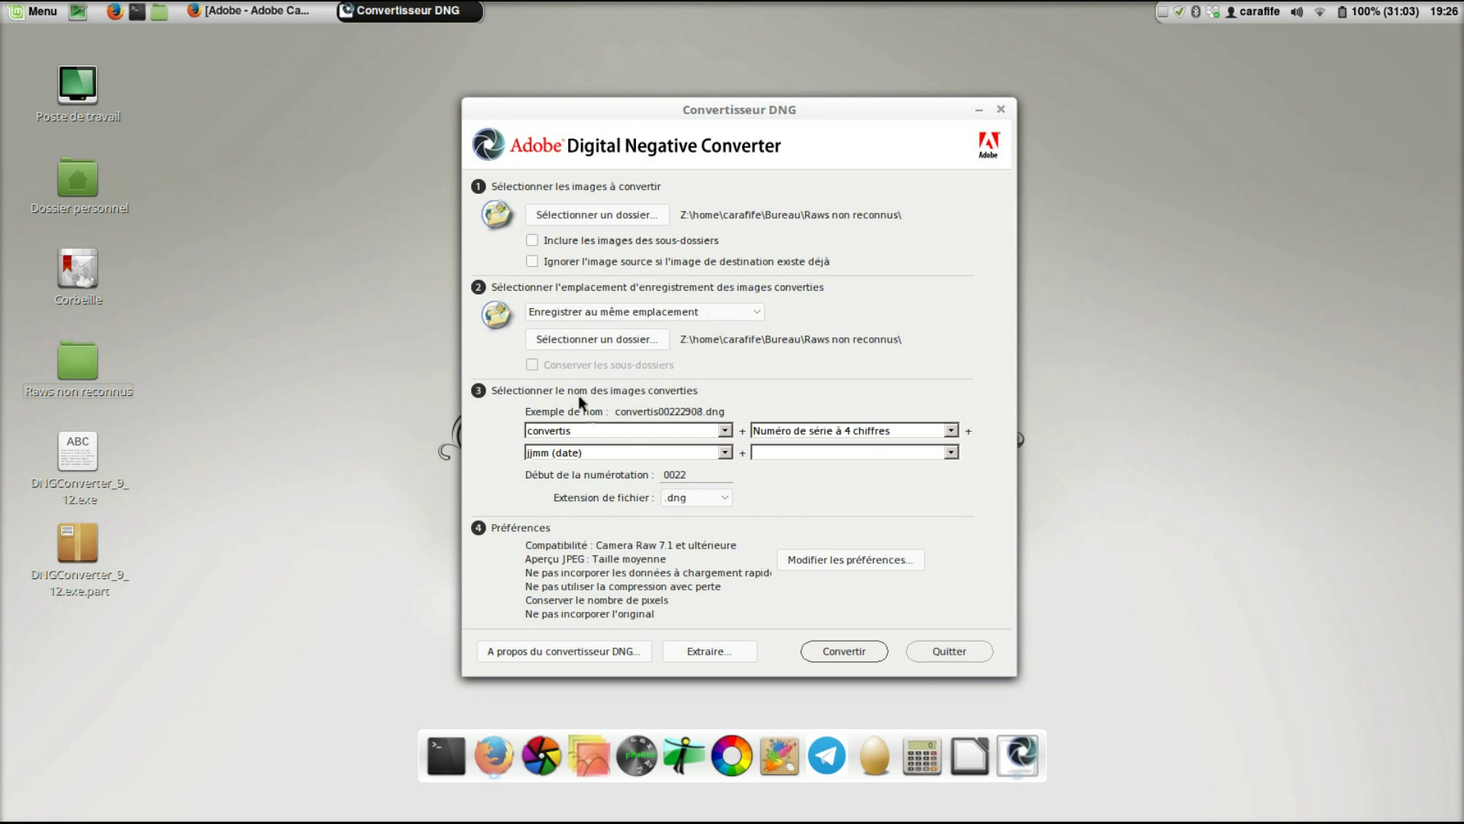
- Set the first name part to 'convertis' and convert the five raw files to DNG
left_click(721, 430)
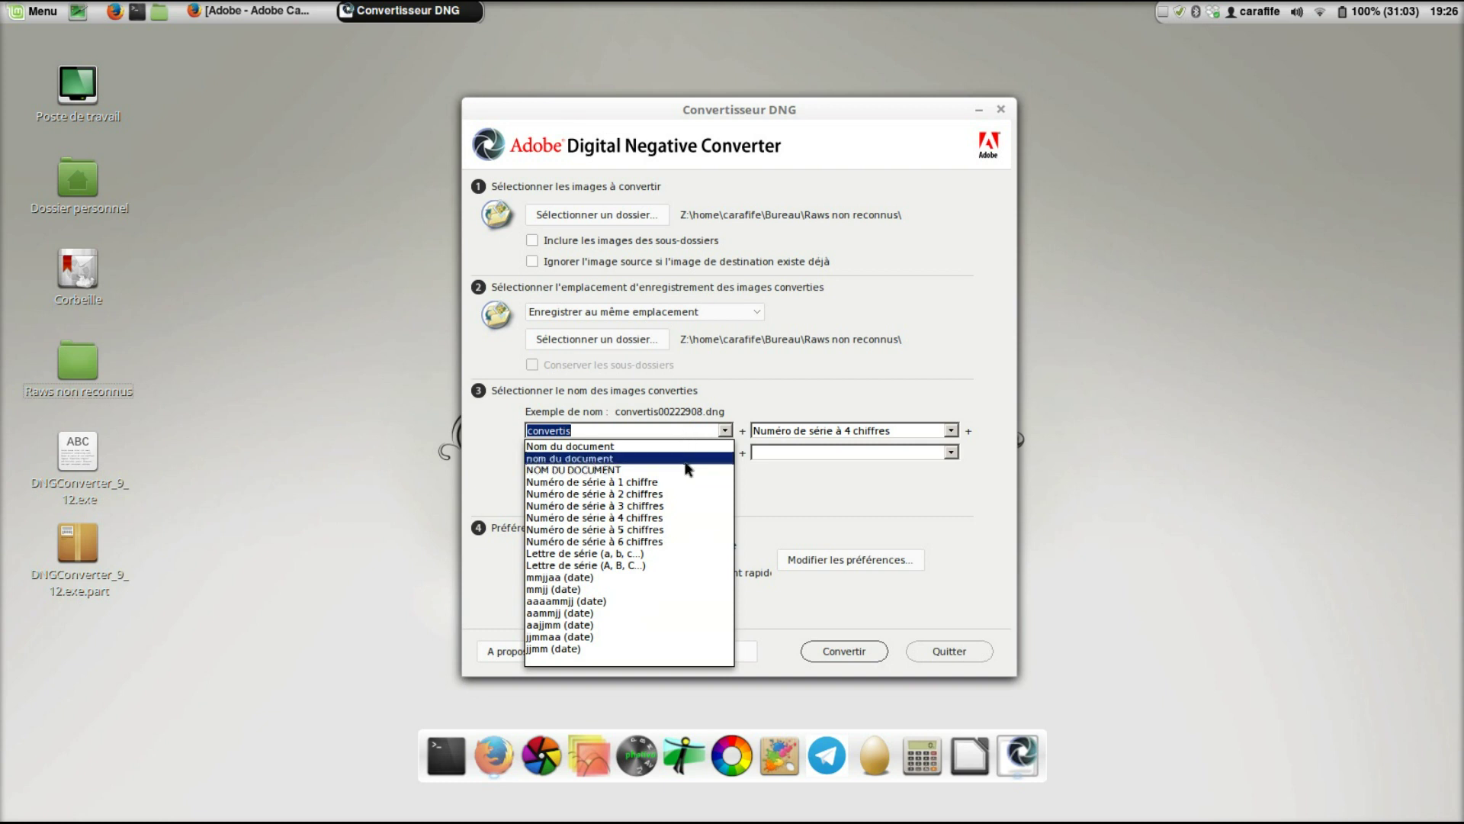
left_click(851, 379)
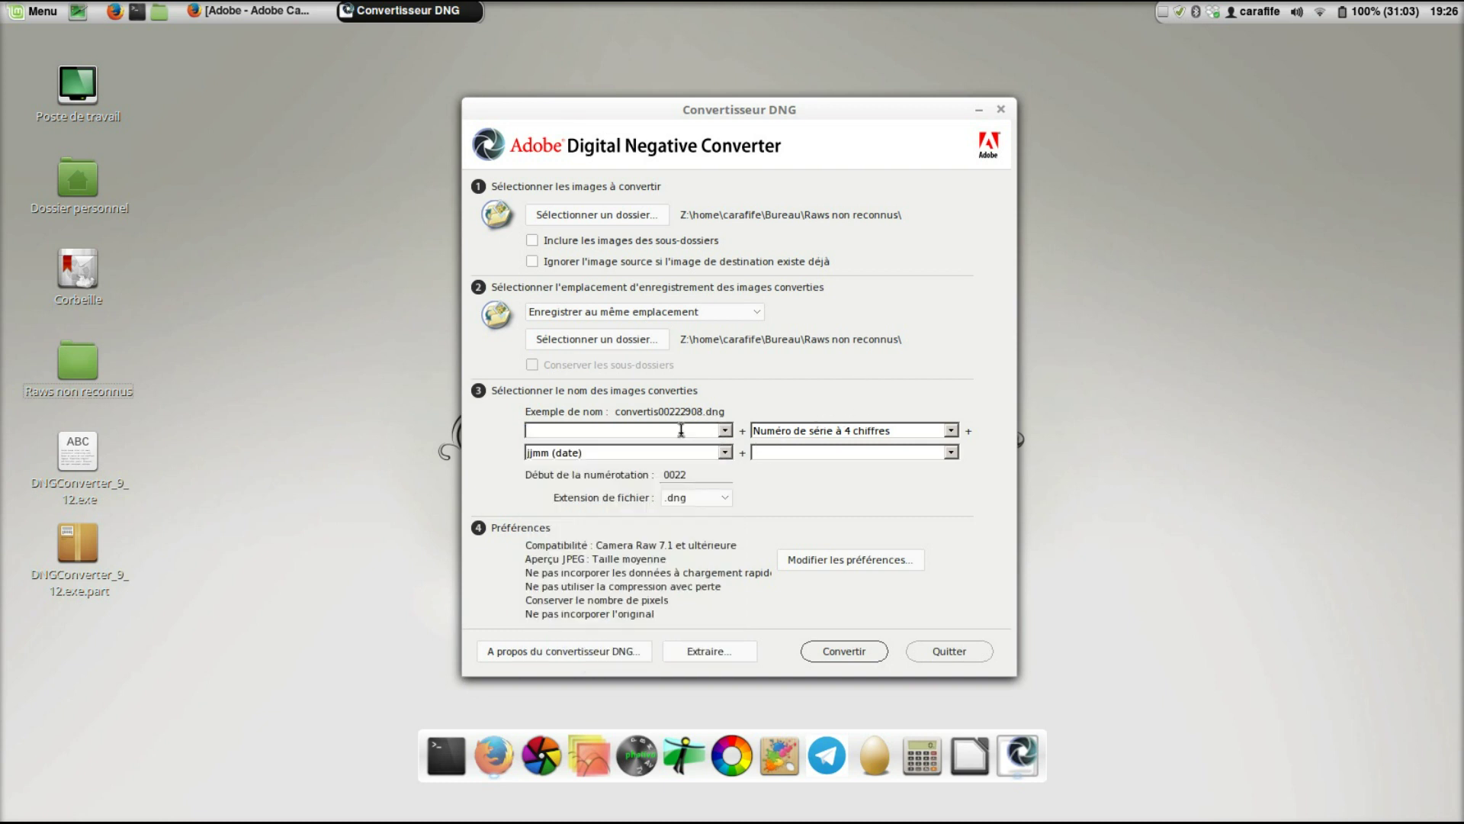
type("convertis")
left_click(869, 652)
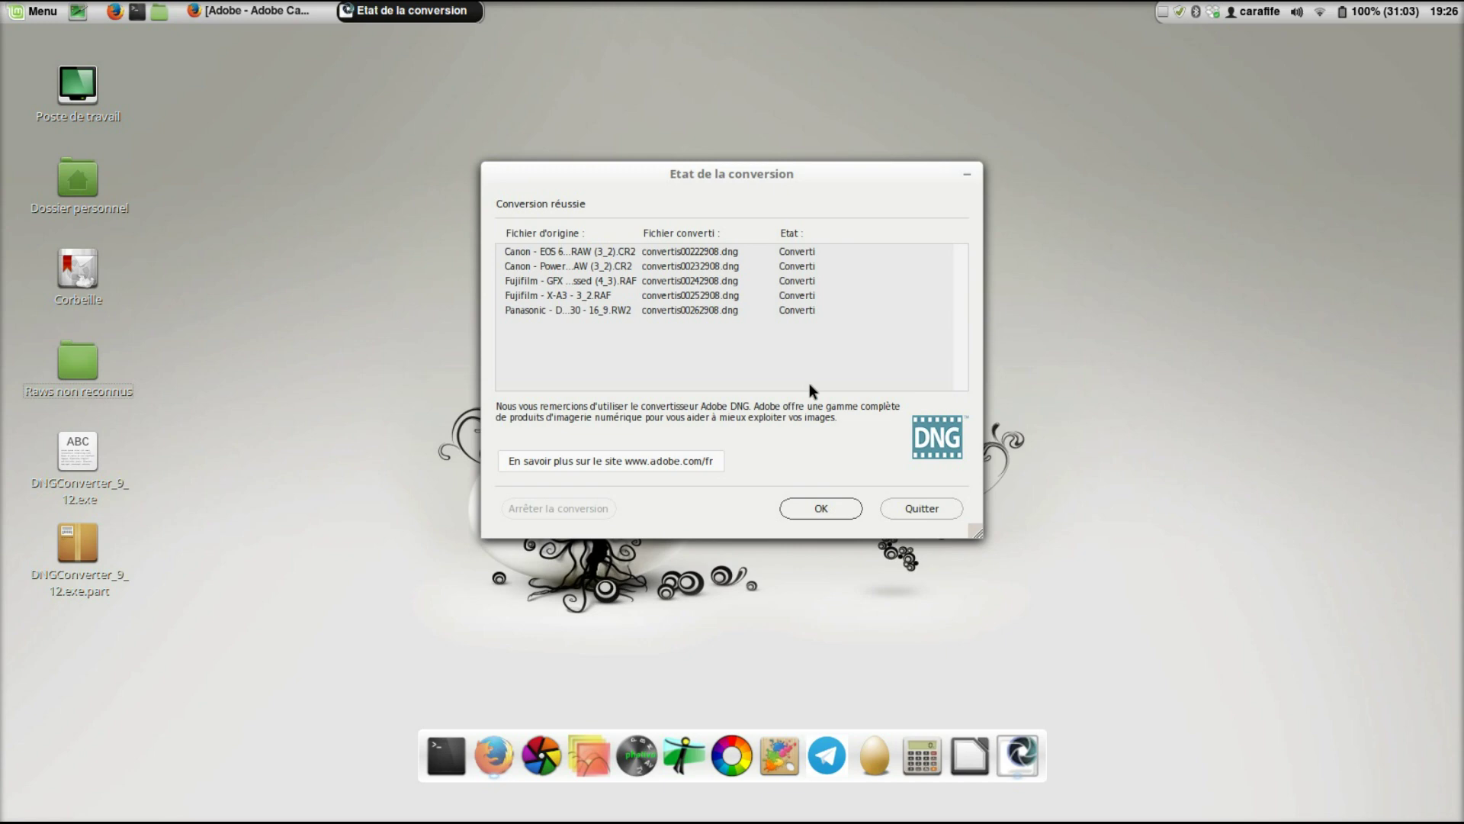
- Close the converter, check the five convertis DNGs in Raws non reconnus, then start darktable
left_click(813, 505)
left_click(1005, 112)
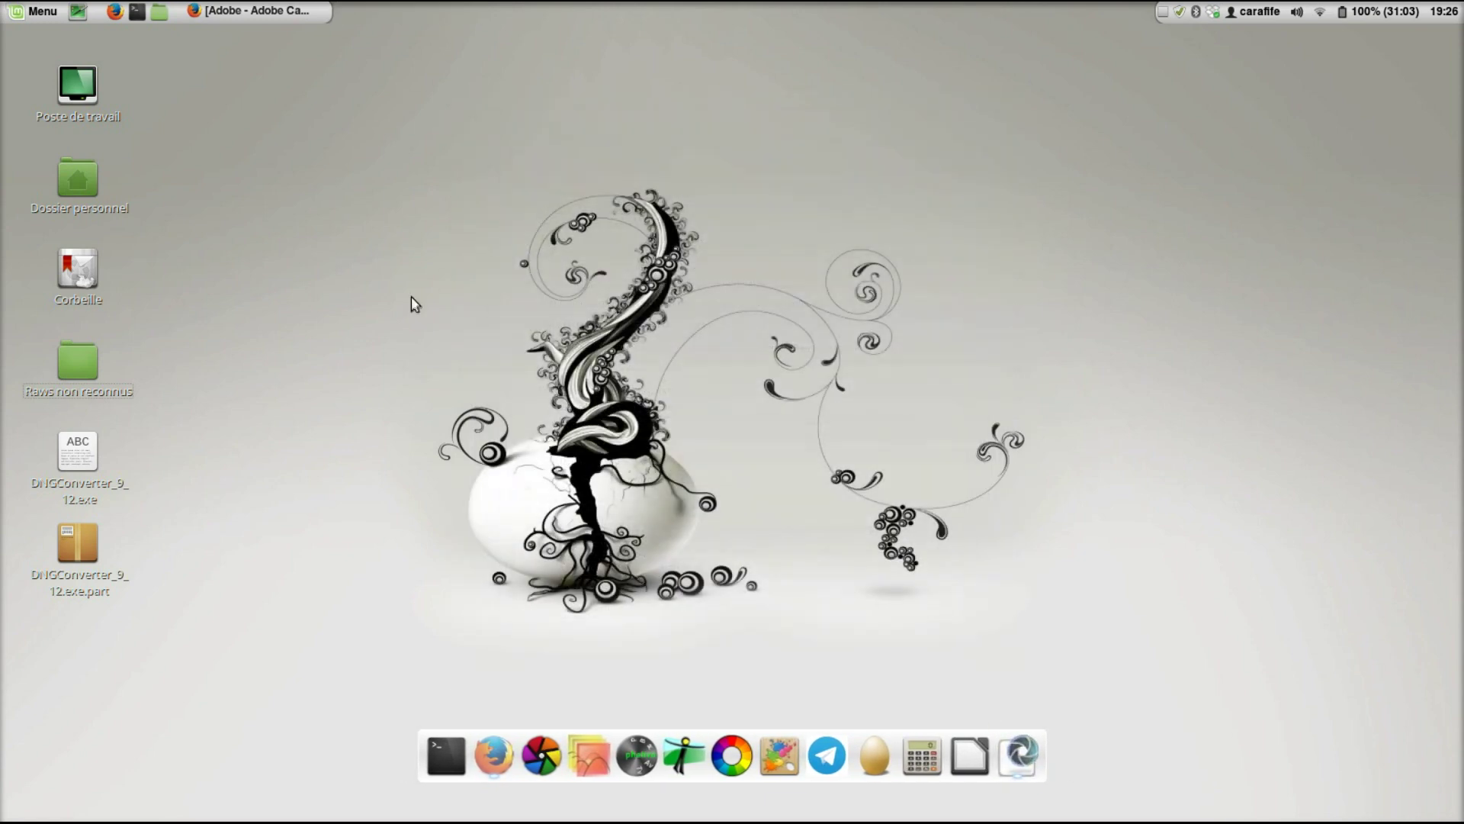
double_click(78, 360)
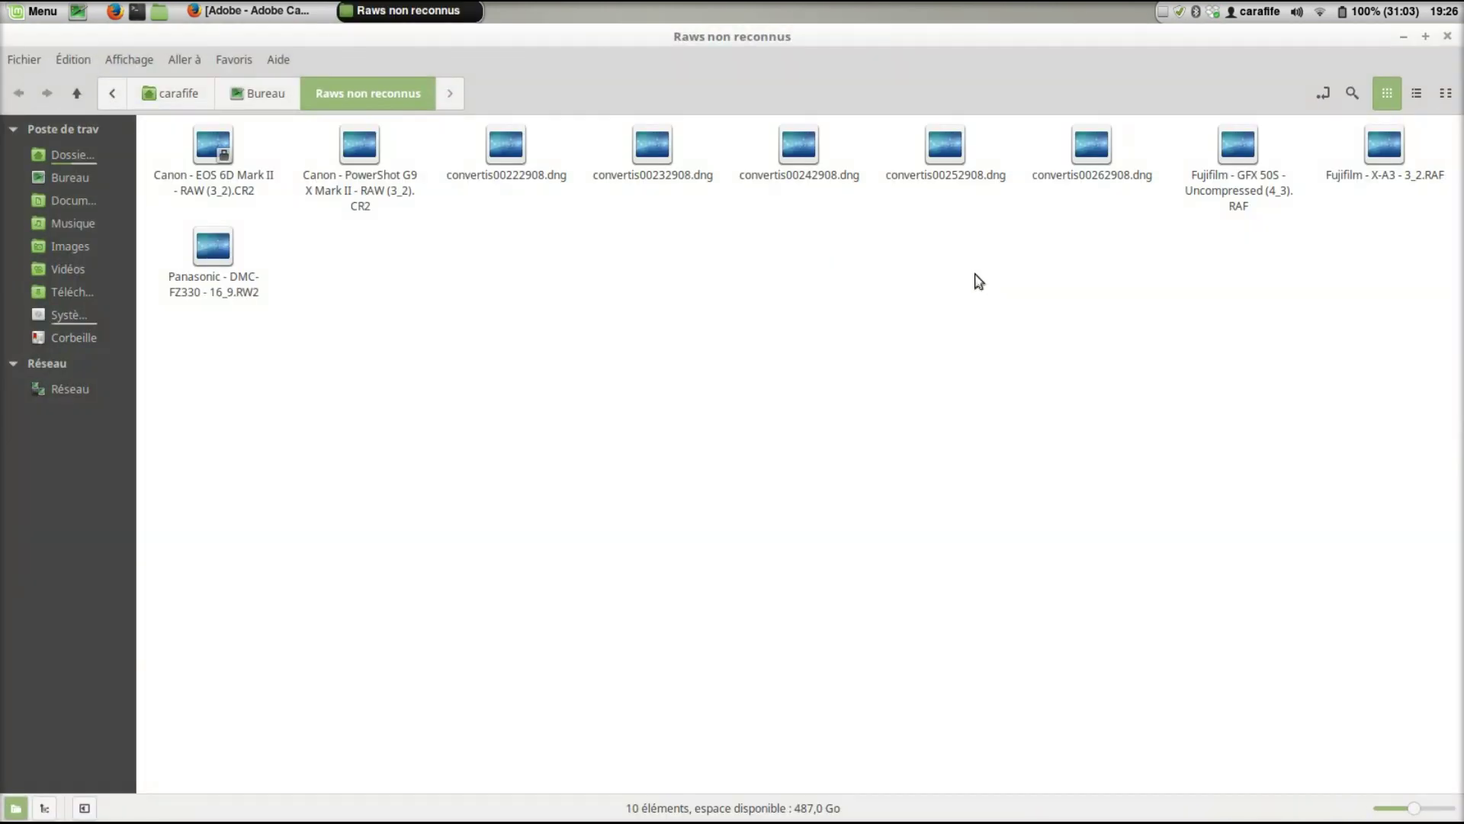
left_click_drag(1101, 204, 492, 123)
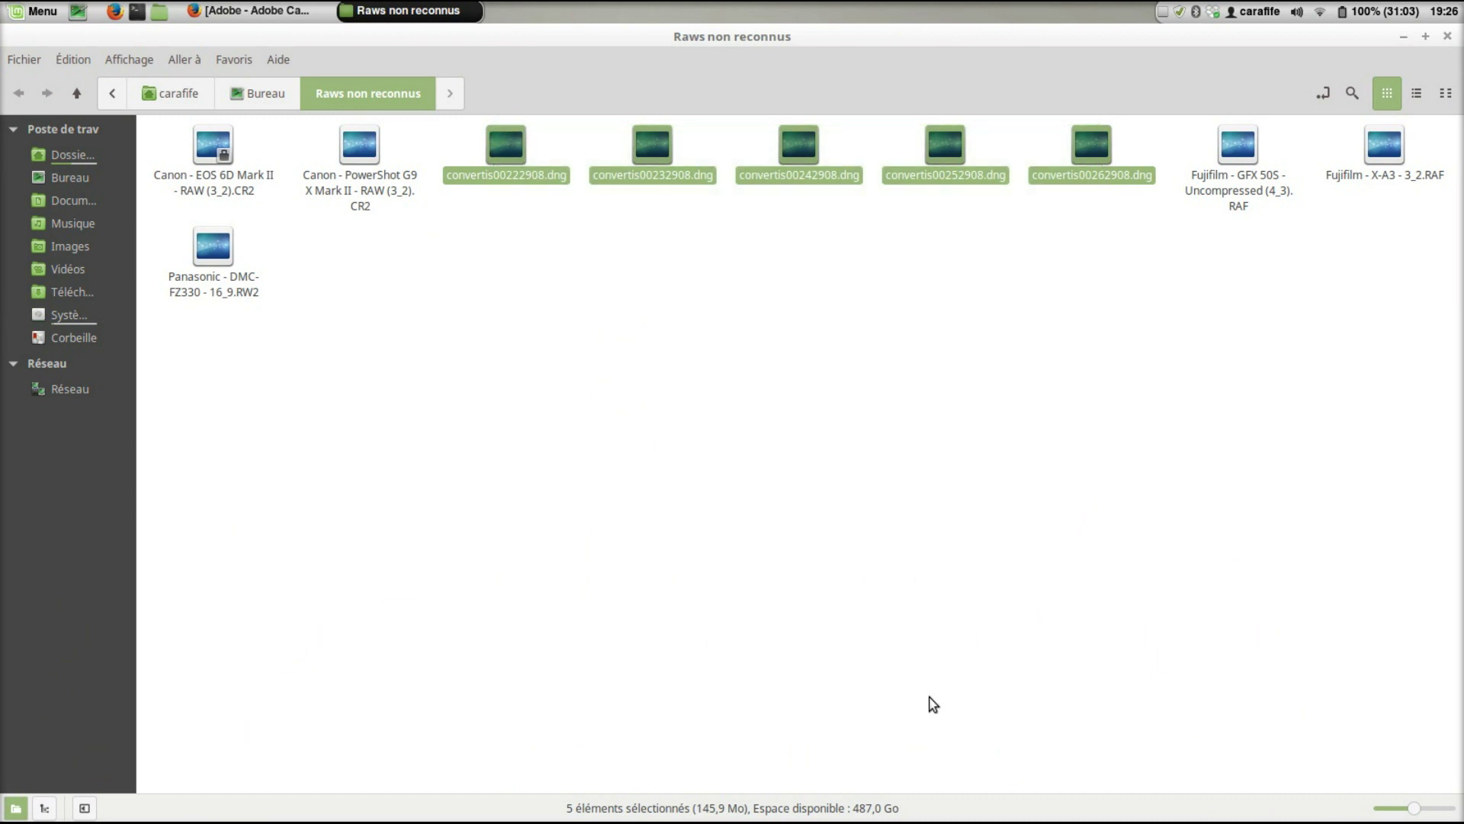
left_click(1447, 38)
left_click(575, 740)
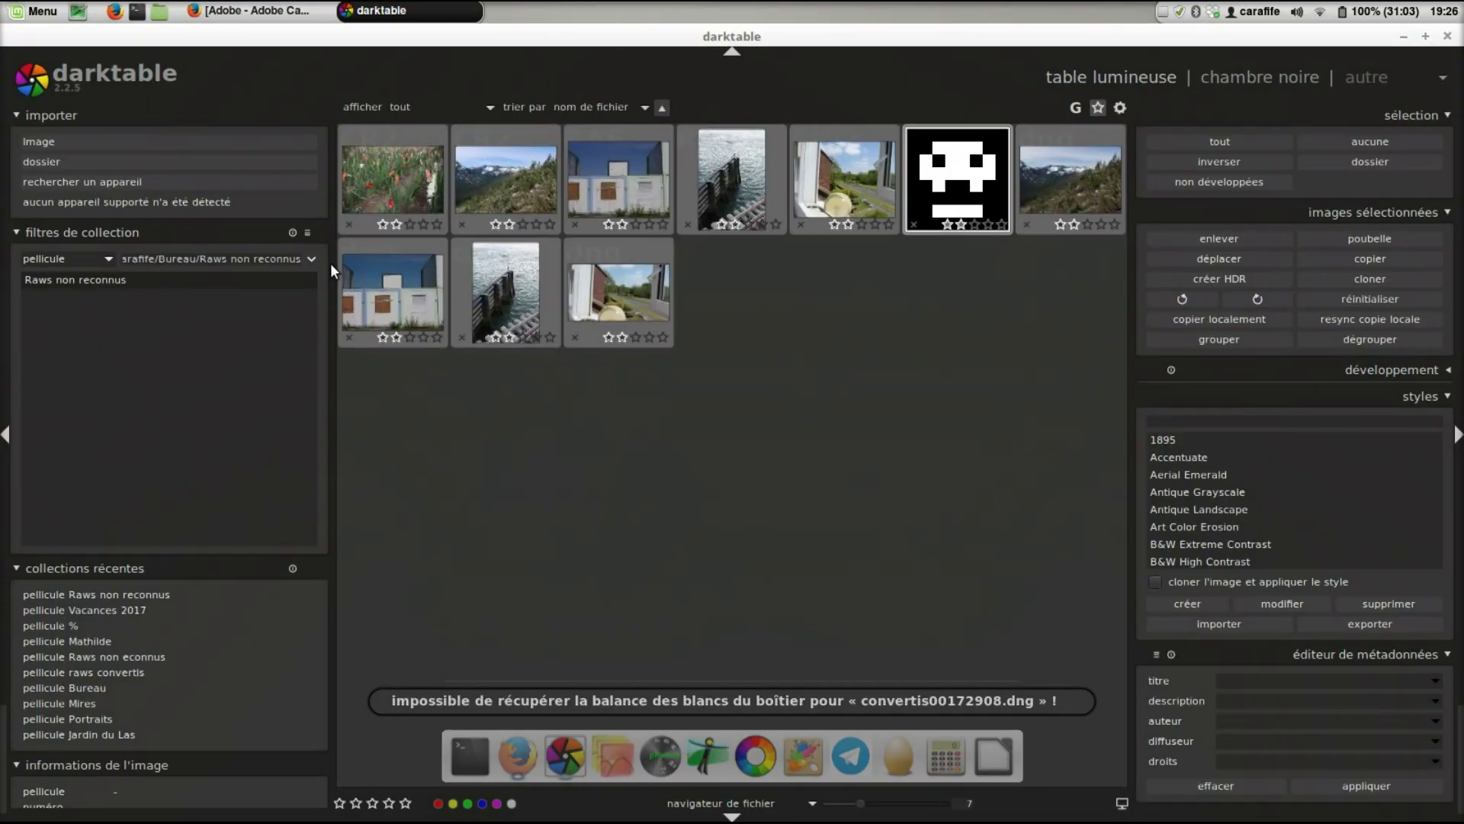
- Import the Raws non reconnus folder into darktable
left_click(145, 162)
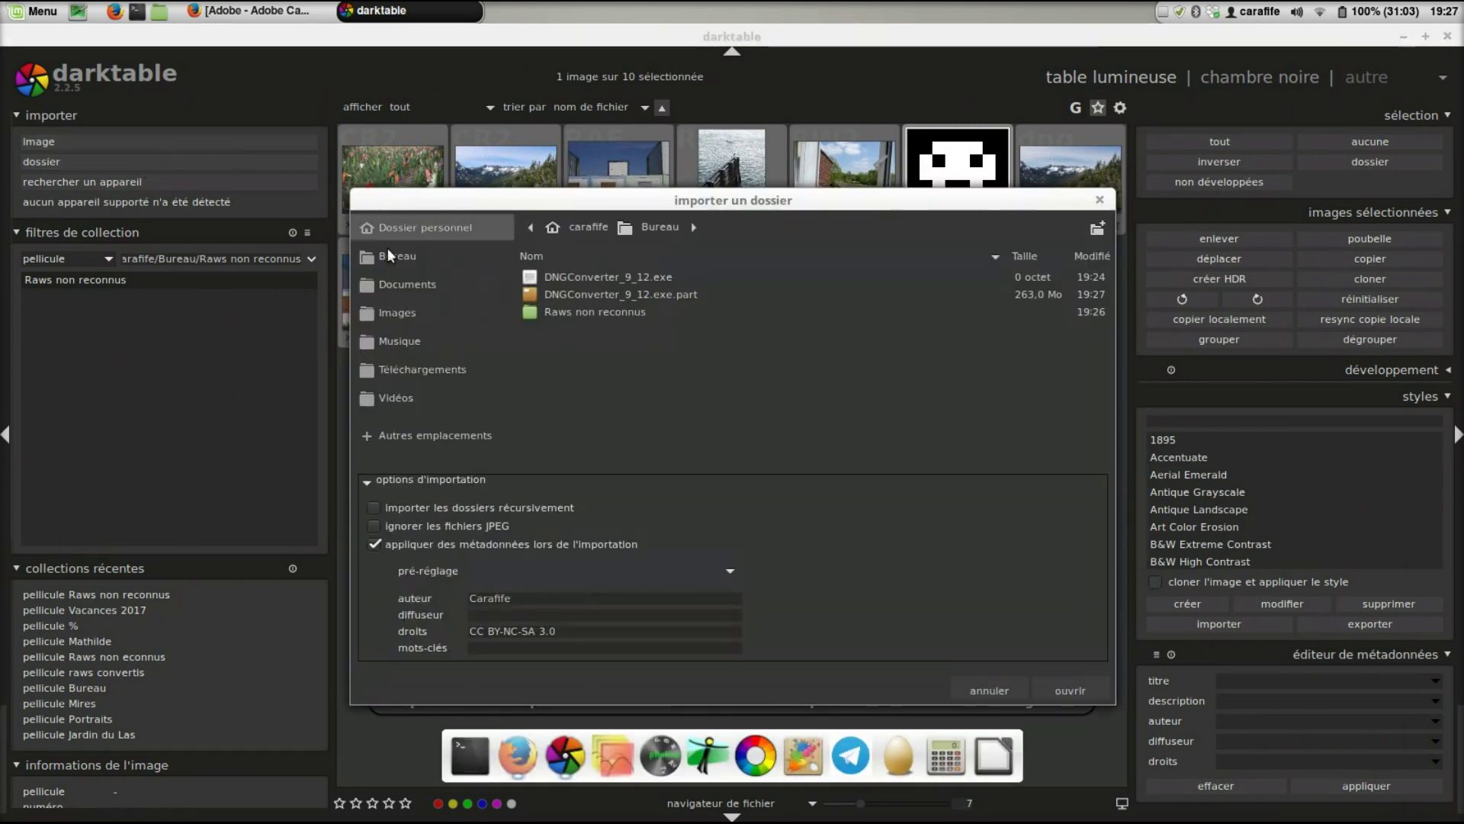
left_click(610, 312)
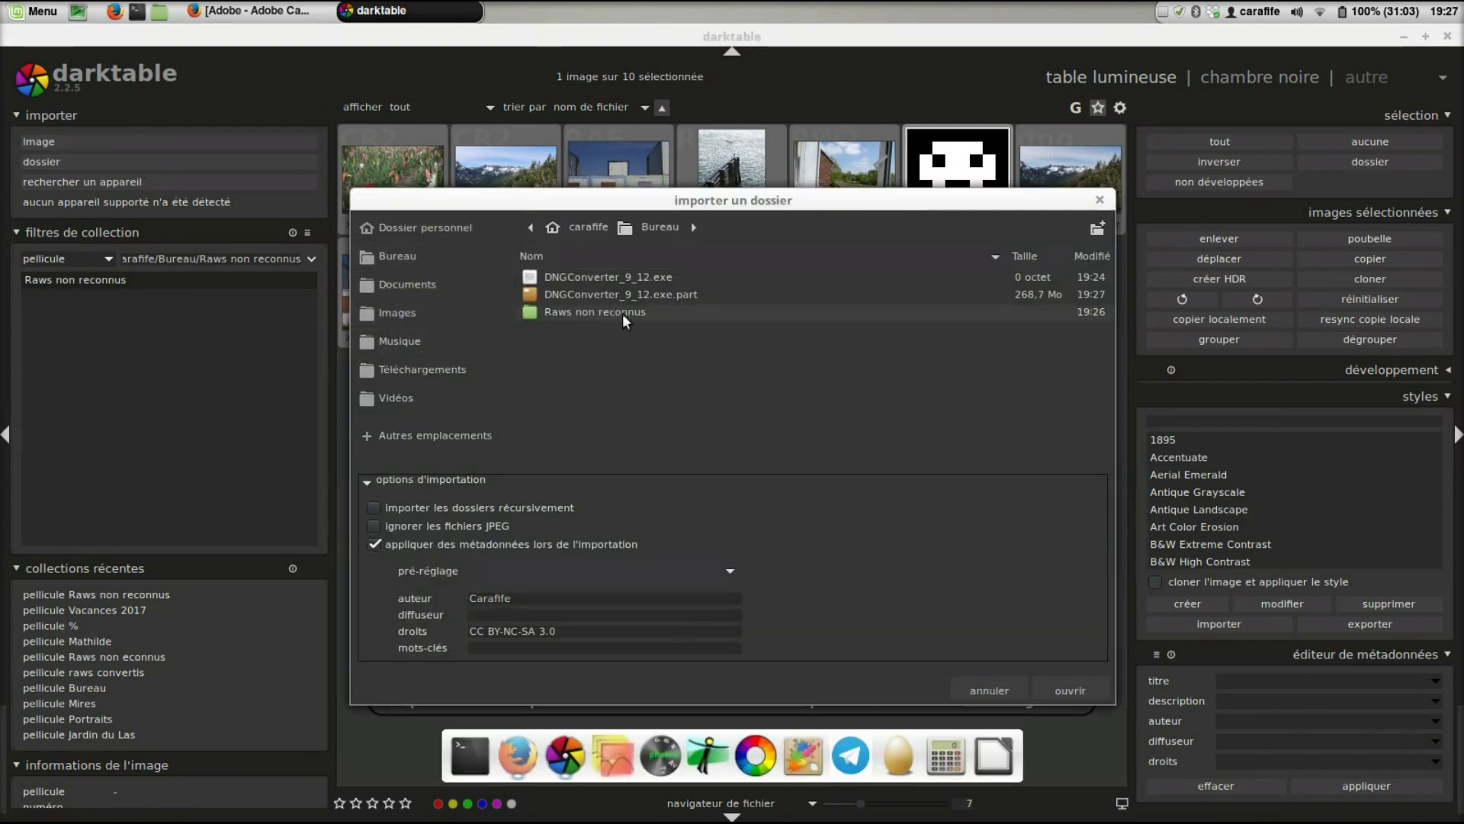
left_click(1086, 693)
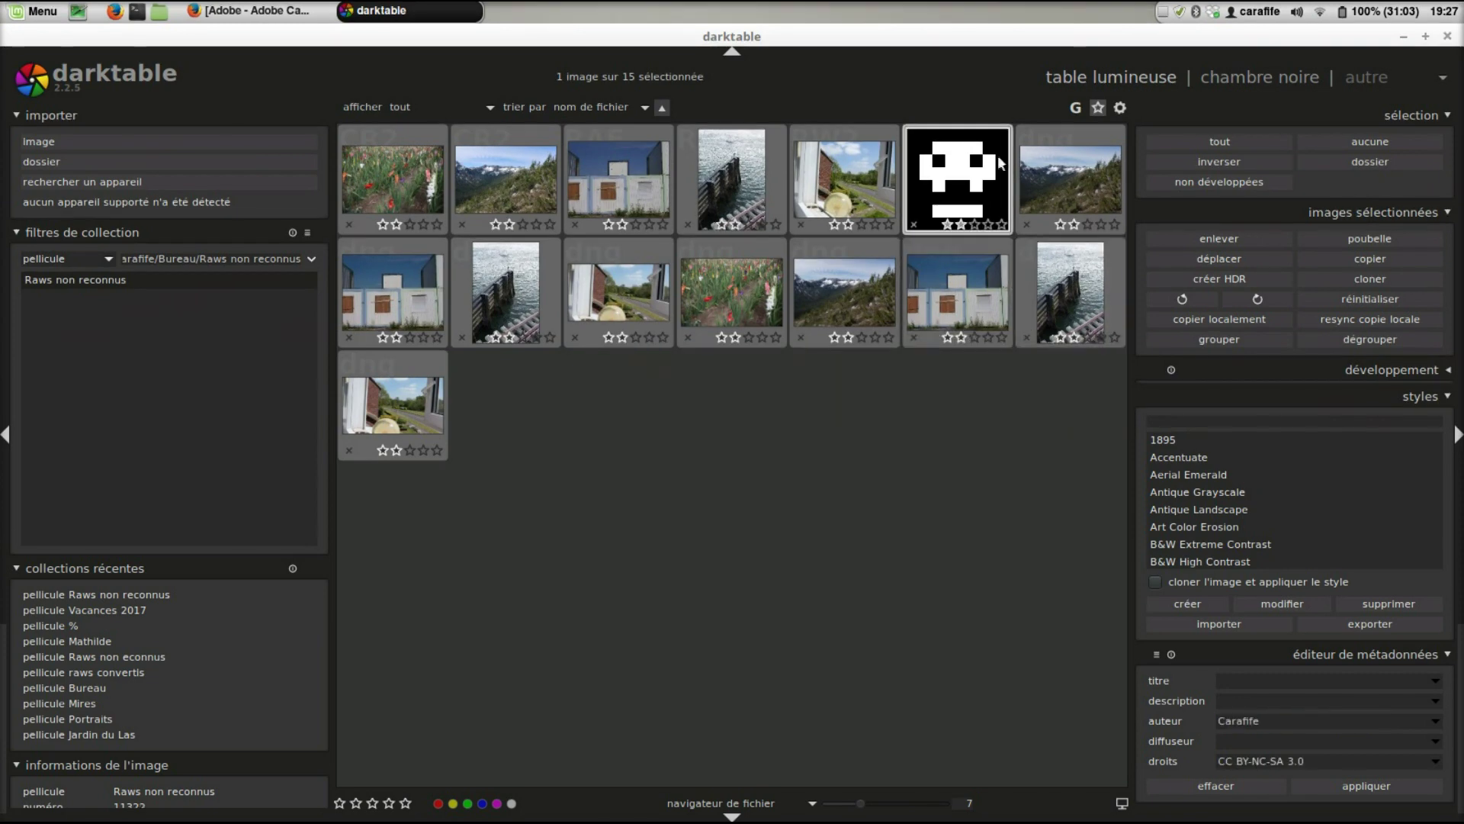
- Trash the broken black skull image, leaving 14 images, and select the first tulips image
left_click(1374, 238)
left_click(822, 493)
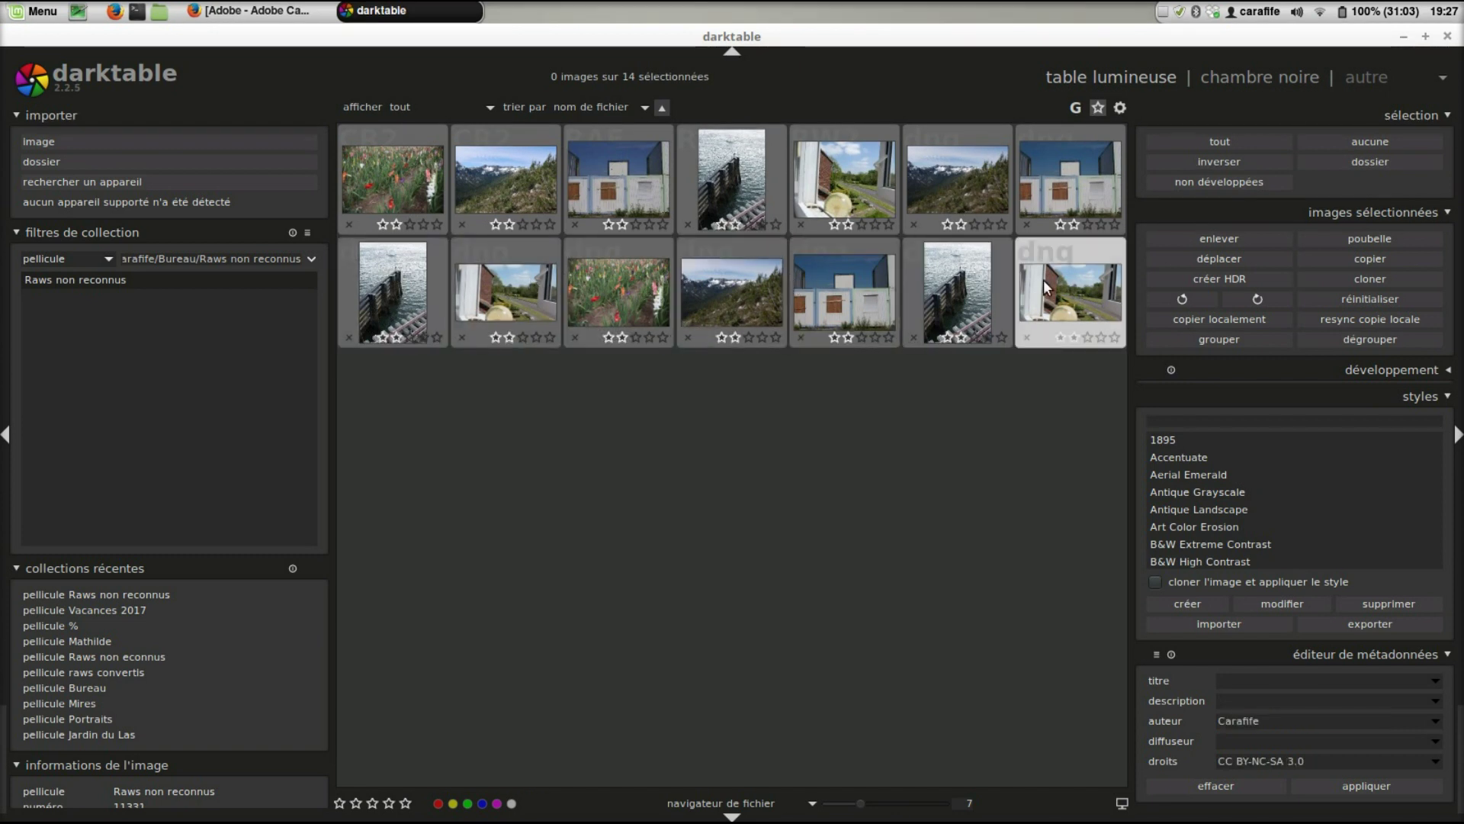
double_click(377, 169)
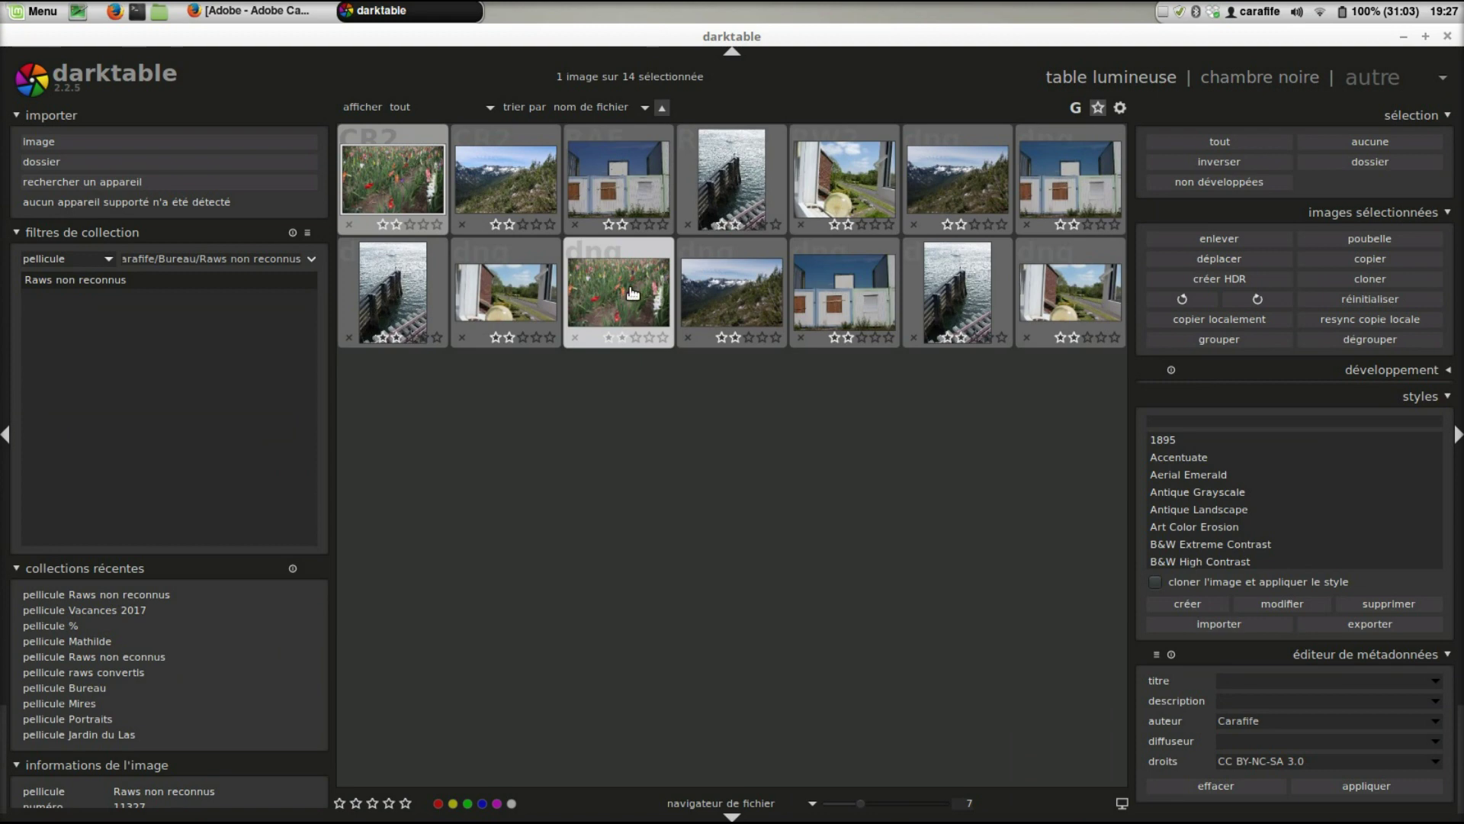
- Apply the 'similaire canon eos' base curve preset to the DNG in the darkroom, then minimise darktable
double_click(631, 292)
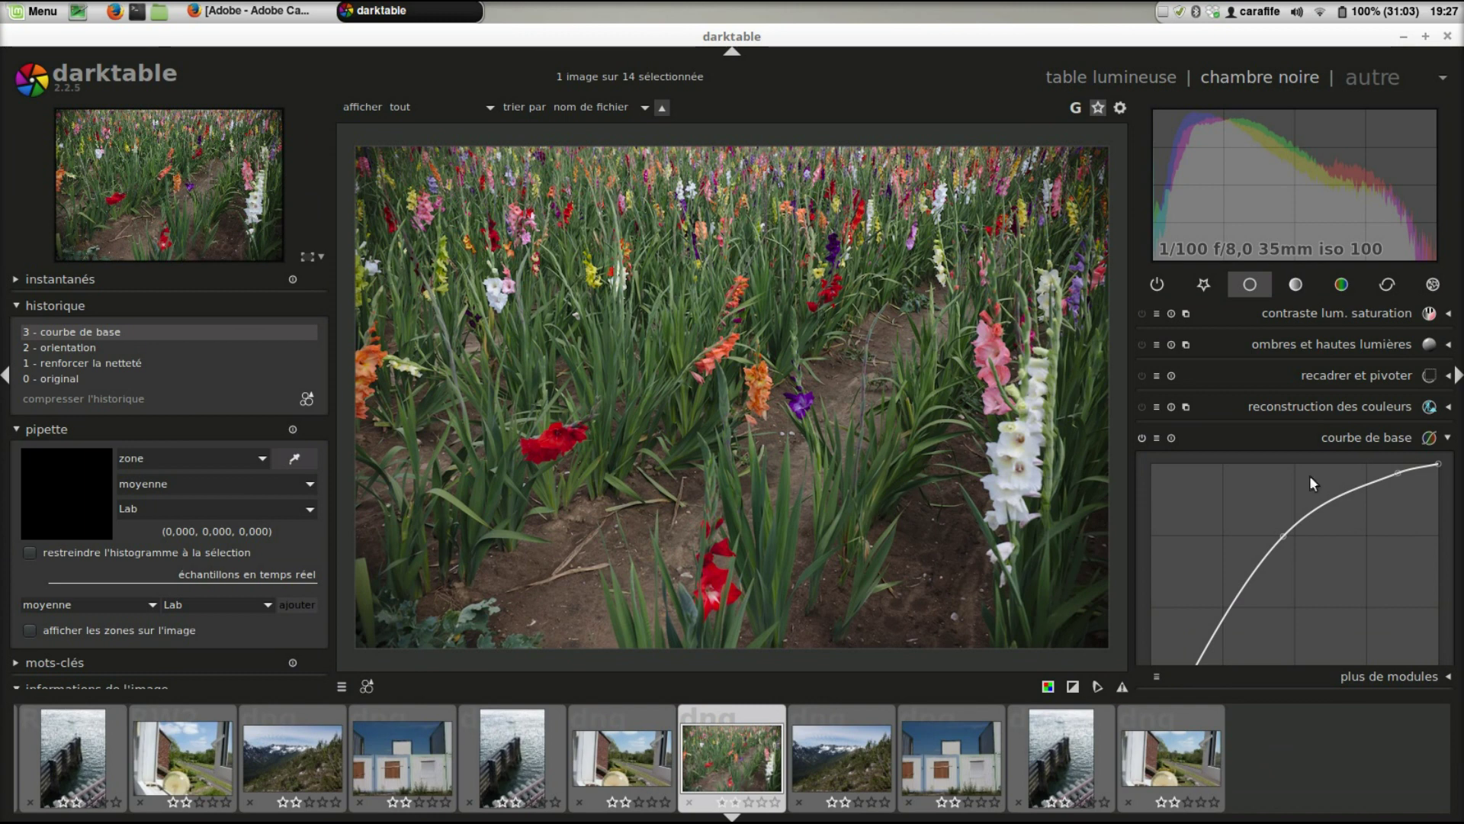
scroll(1453, 457, "down", 4)
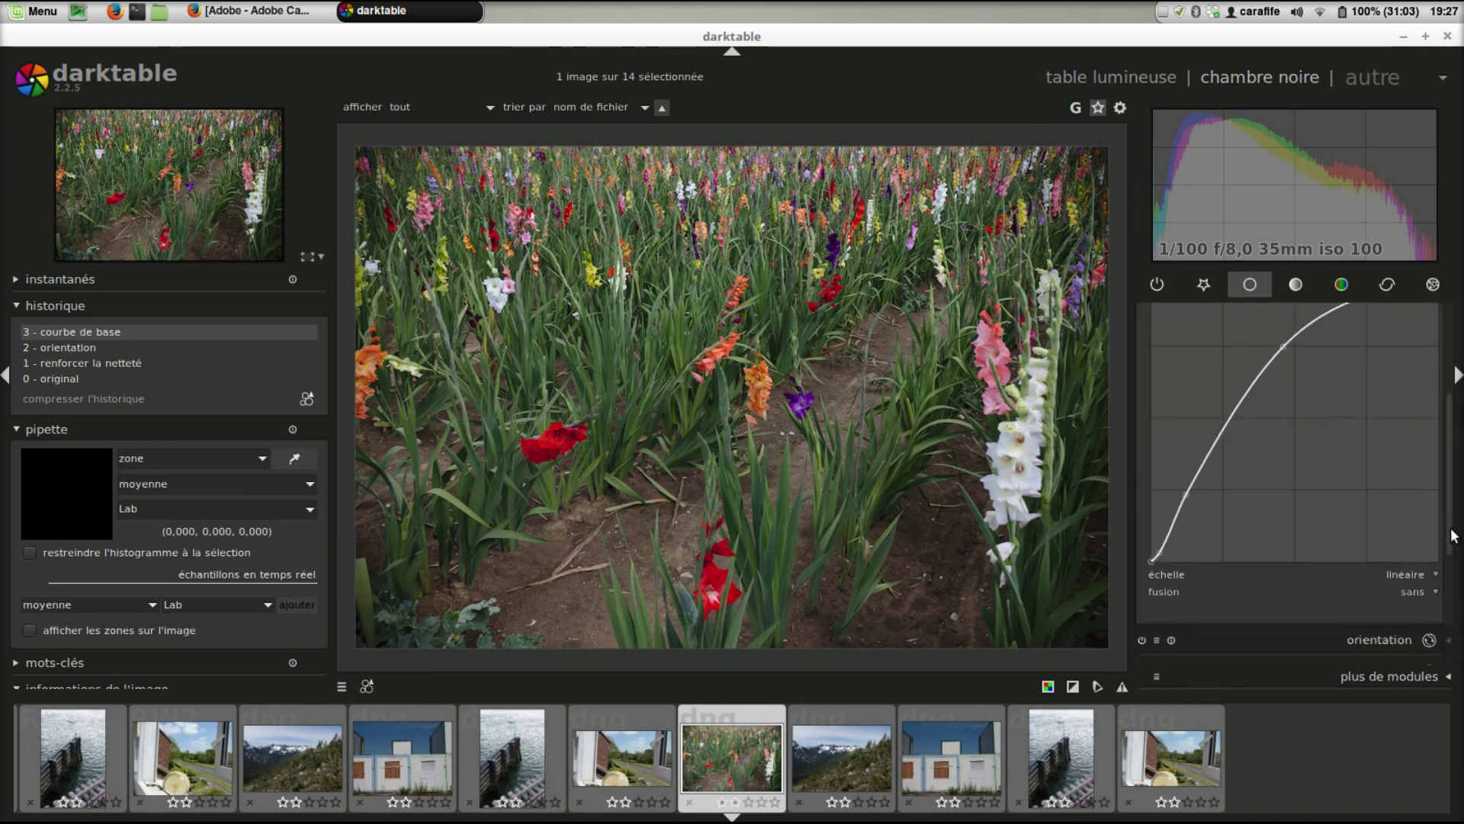
scroll(1453, 522, "up", 1)
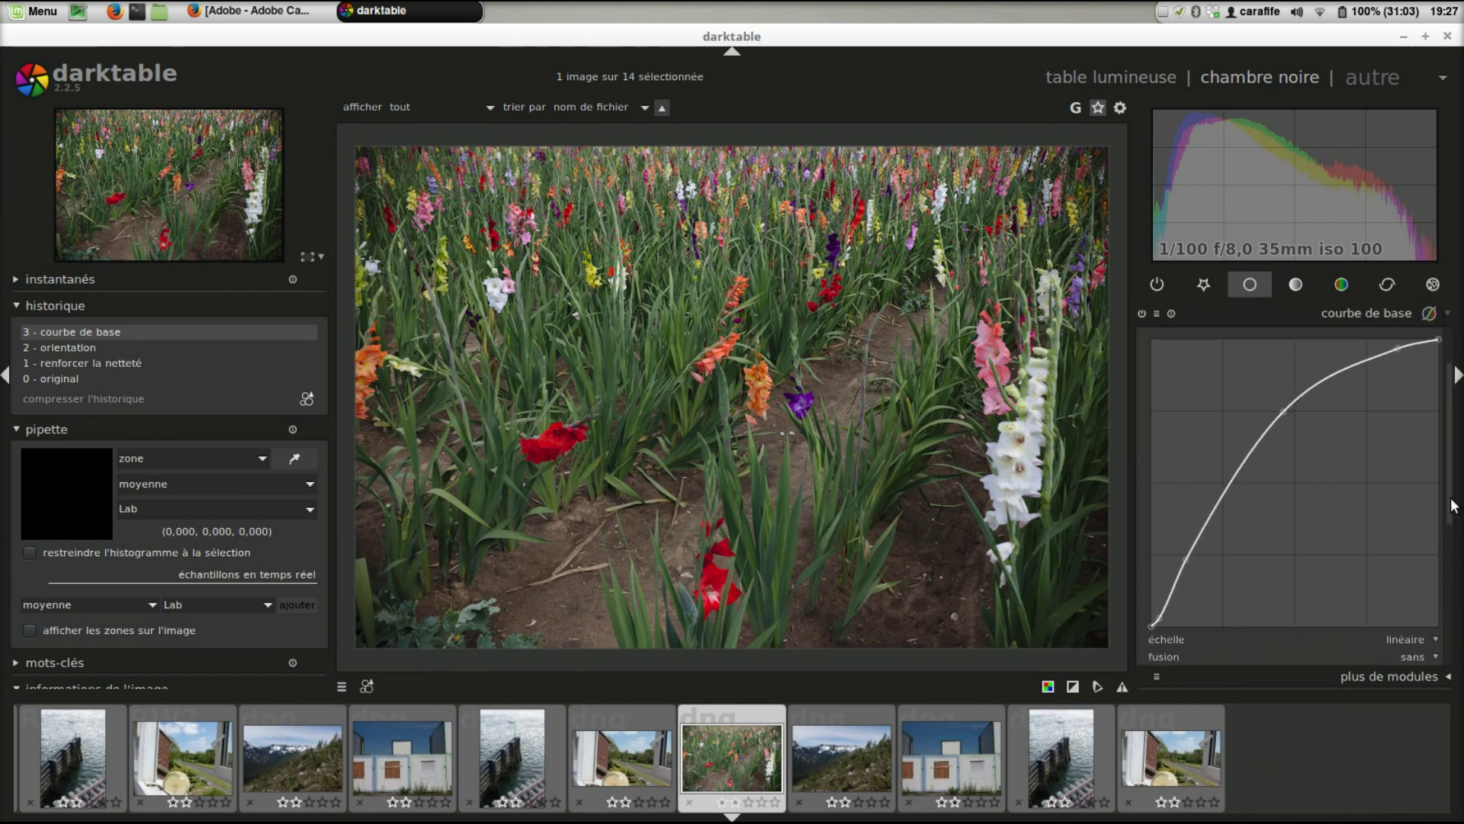
left_click(1156, 313)
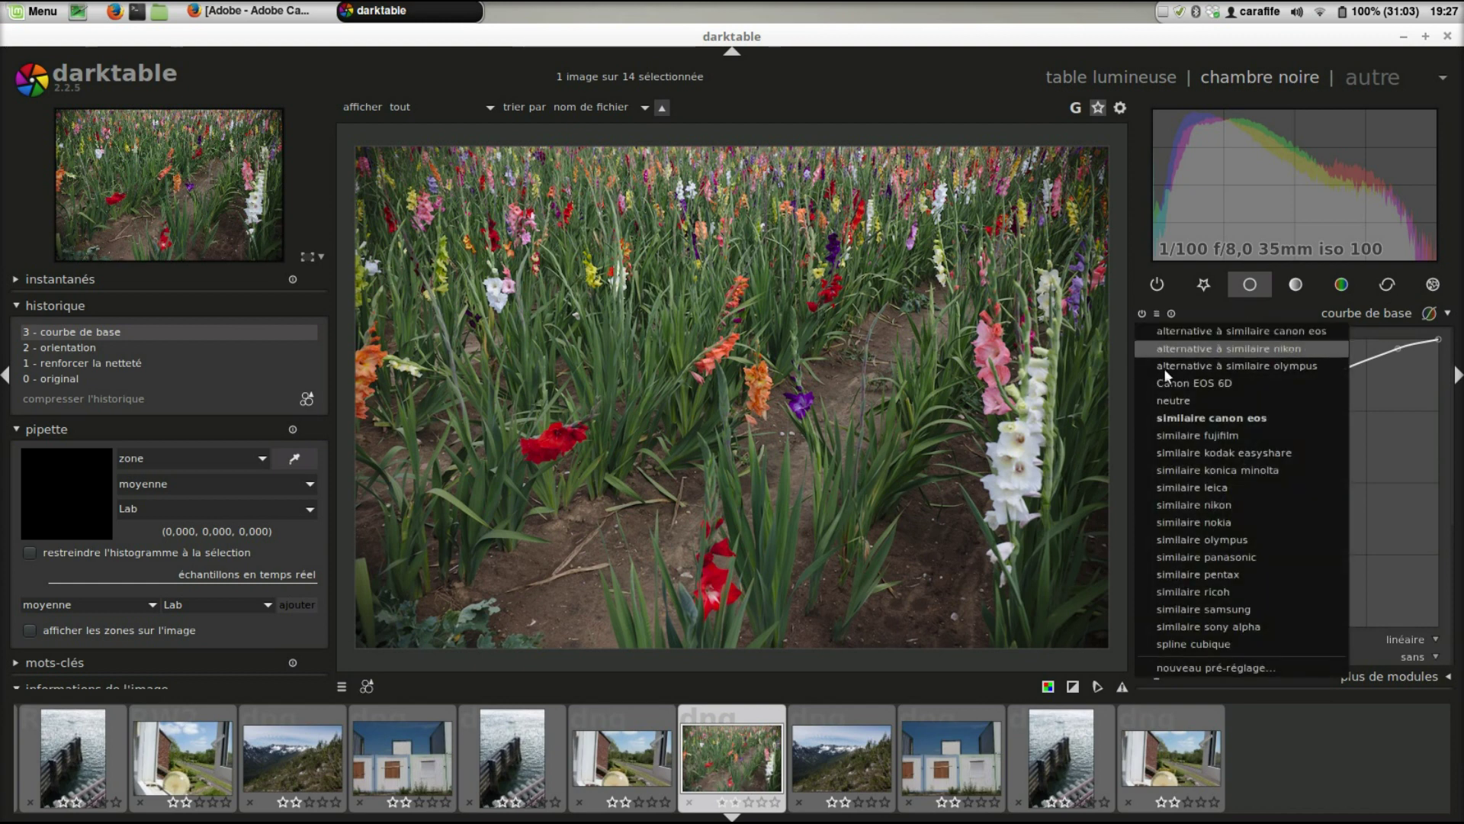
left_click(1228, 421)
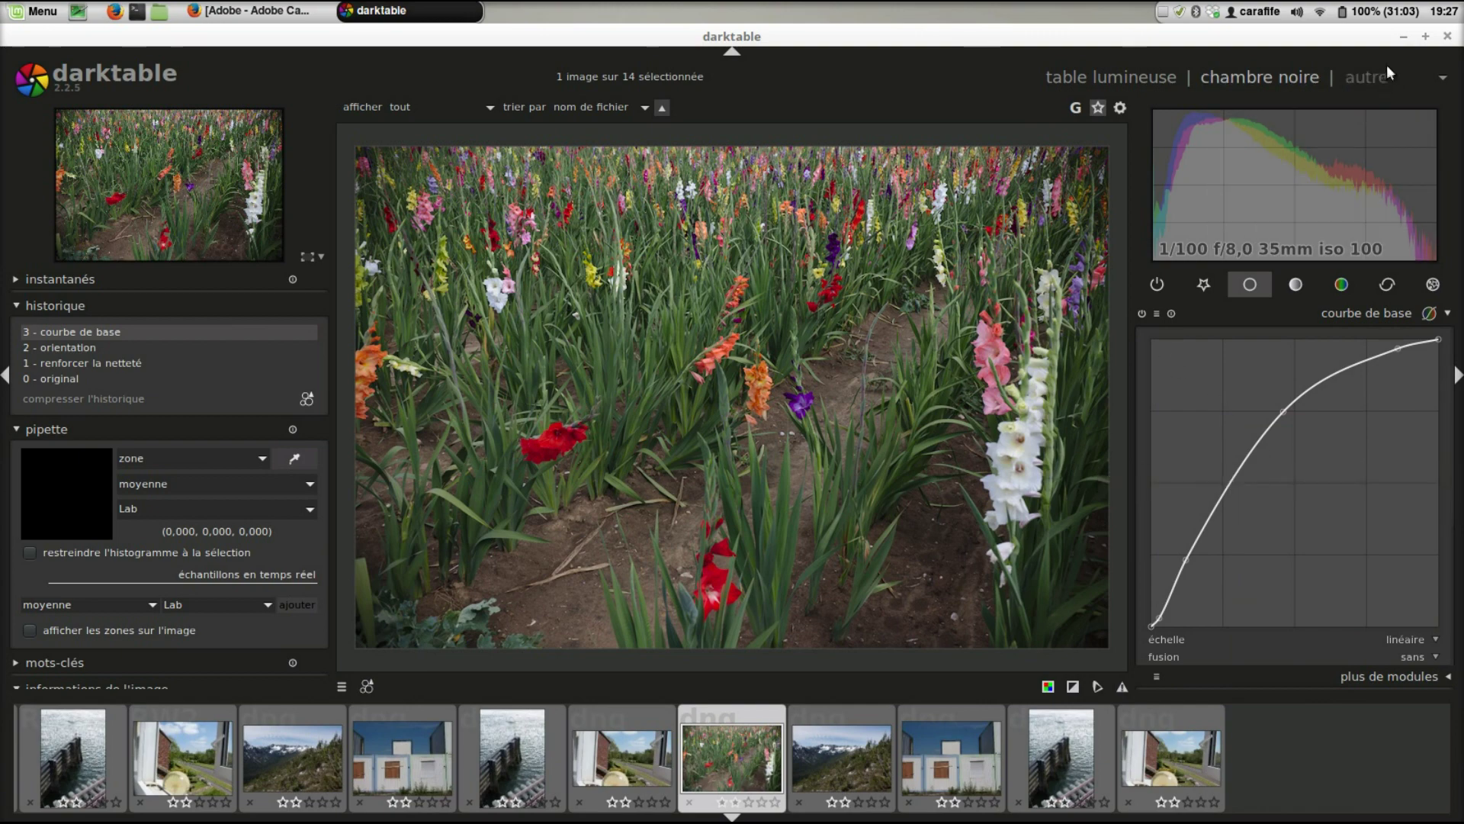
left_click(1403, 36)
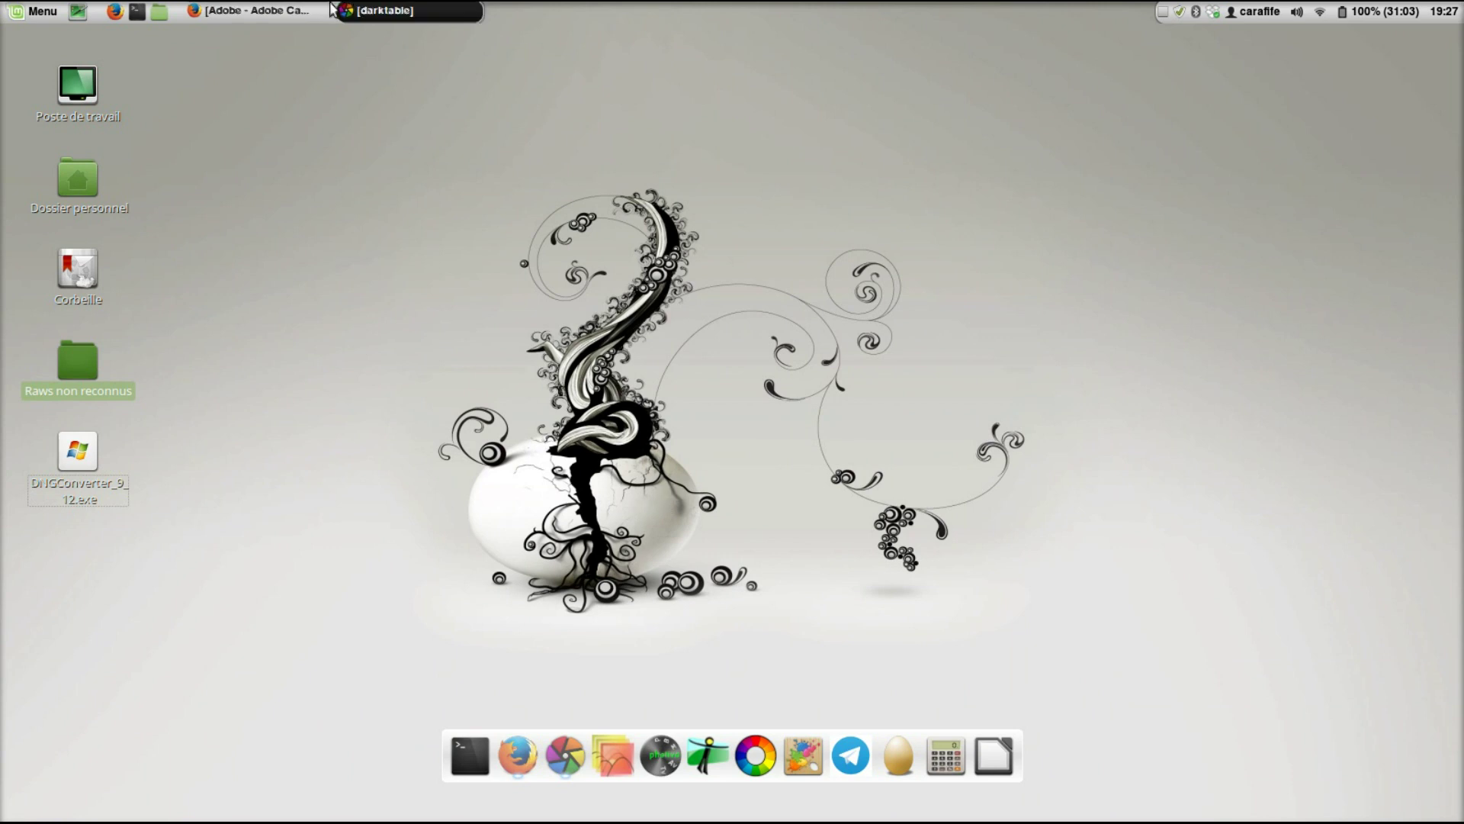
- Bring darktable back from the taskbar
mouse_move(283, 11)
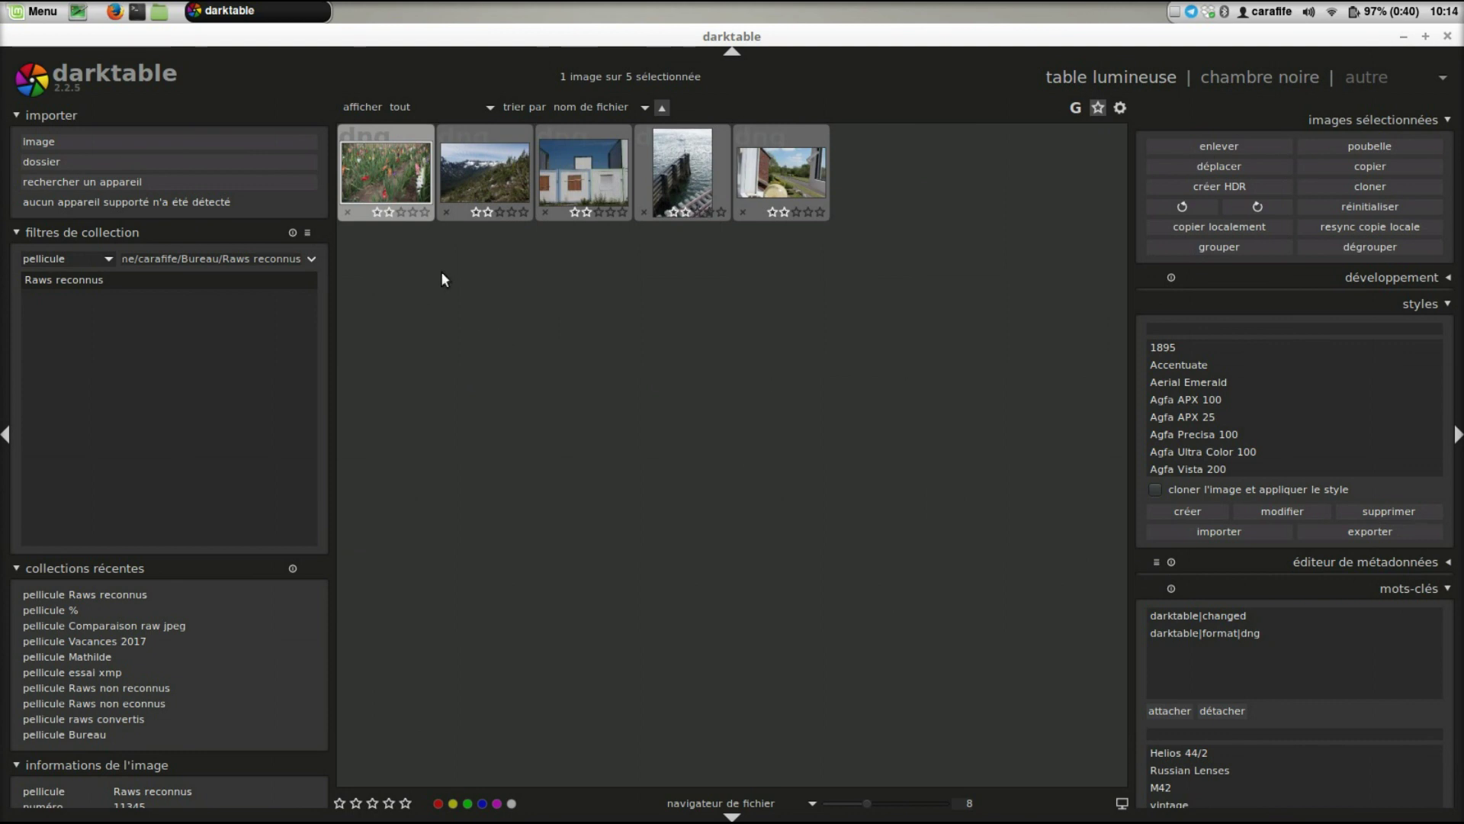
- Open the first gladiolus thumbnail from Raws reconnus in the darkroom
double_click(375, 180)
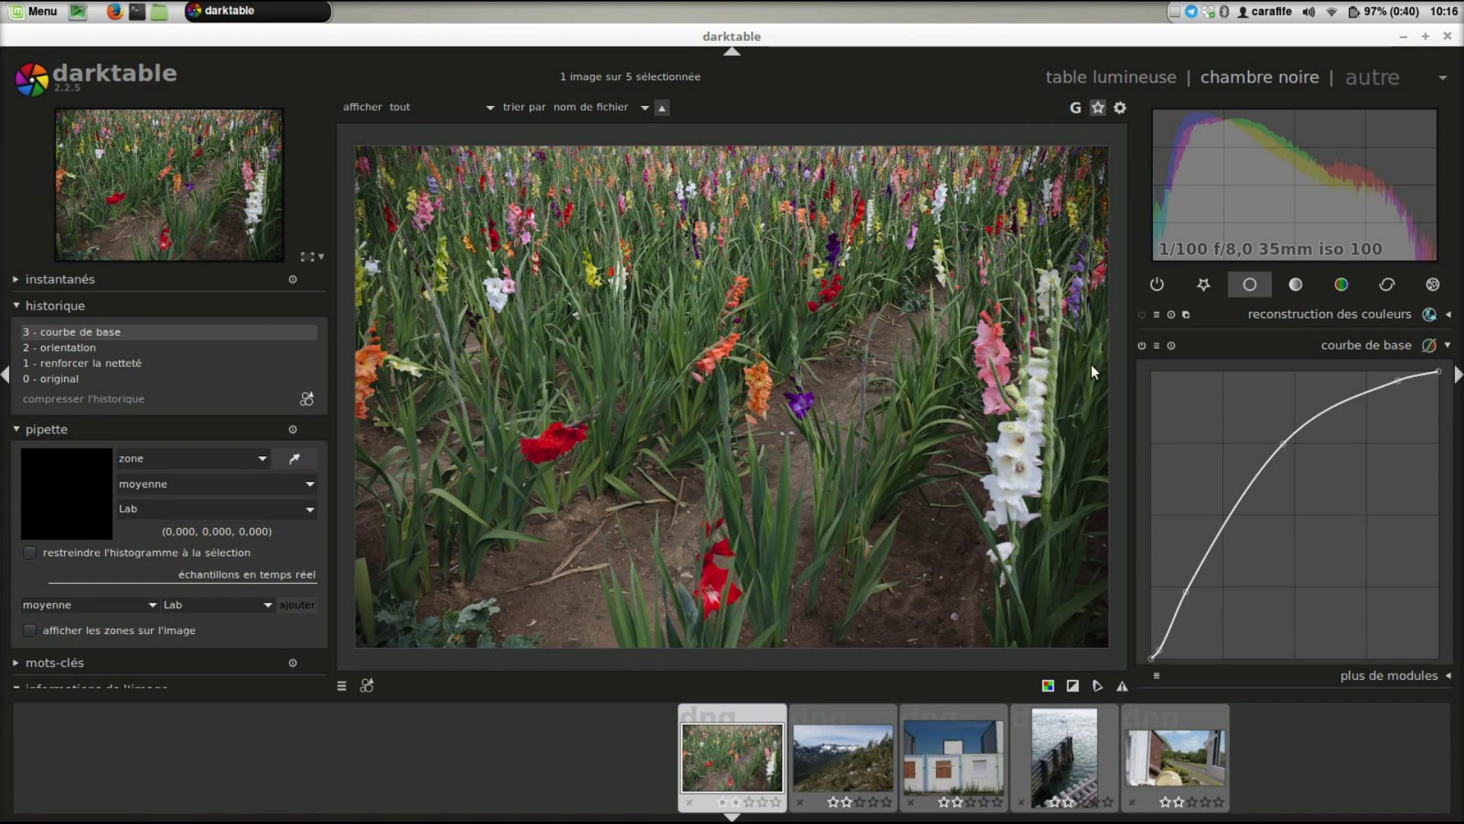
scroll(1451, 462, "down", 1)
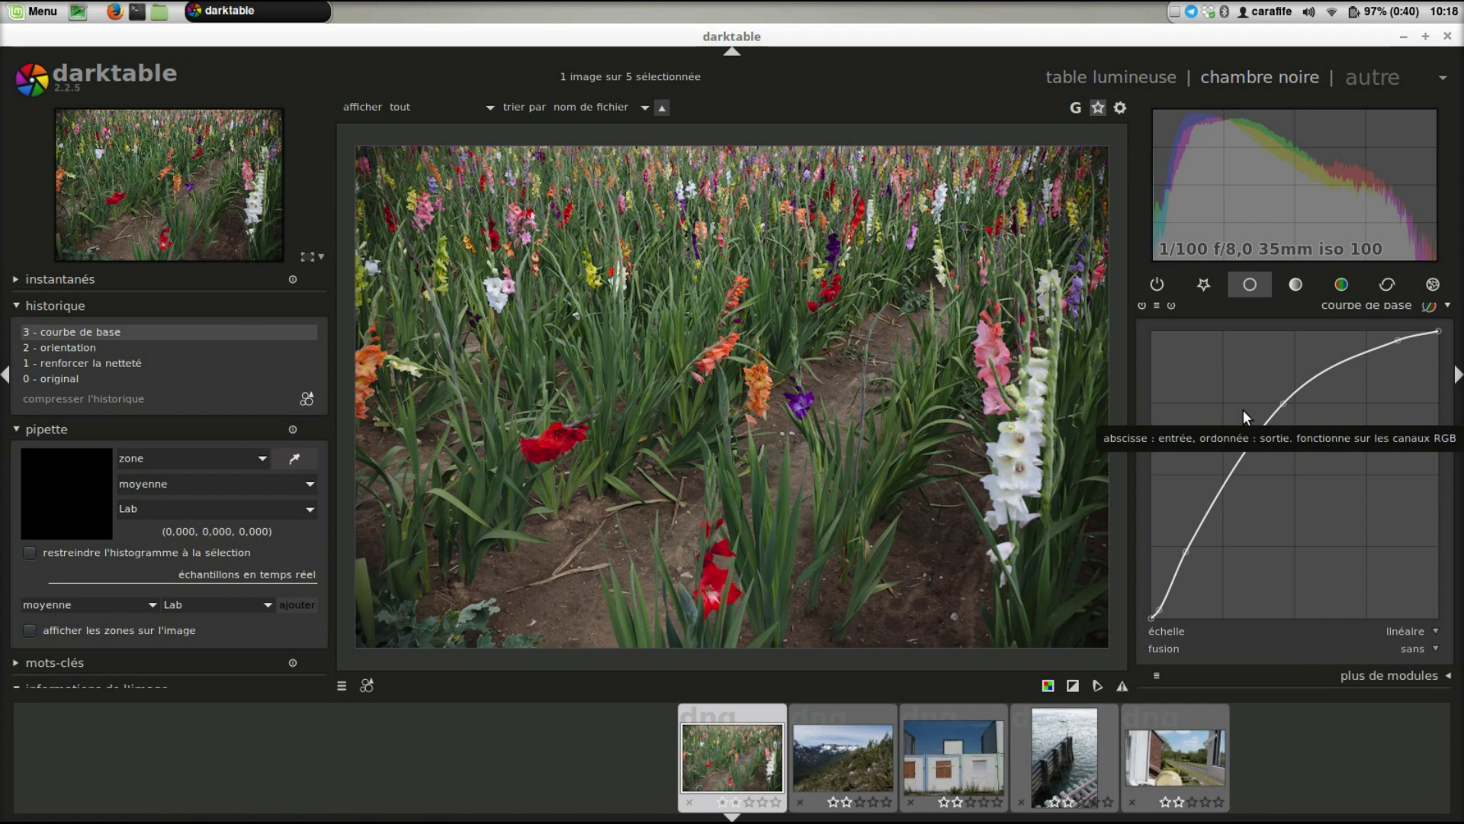
- Scroll the right panel to reveal the gladiolus photo's applied base curve
left_click_drag(1453, 458, 1453, 441)
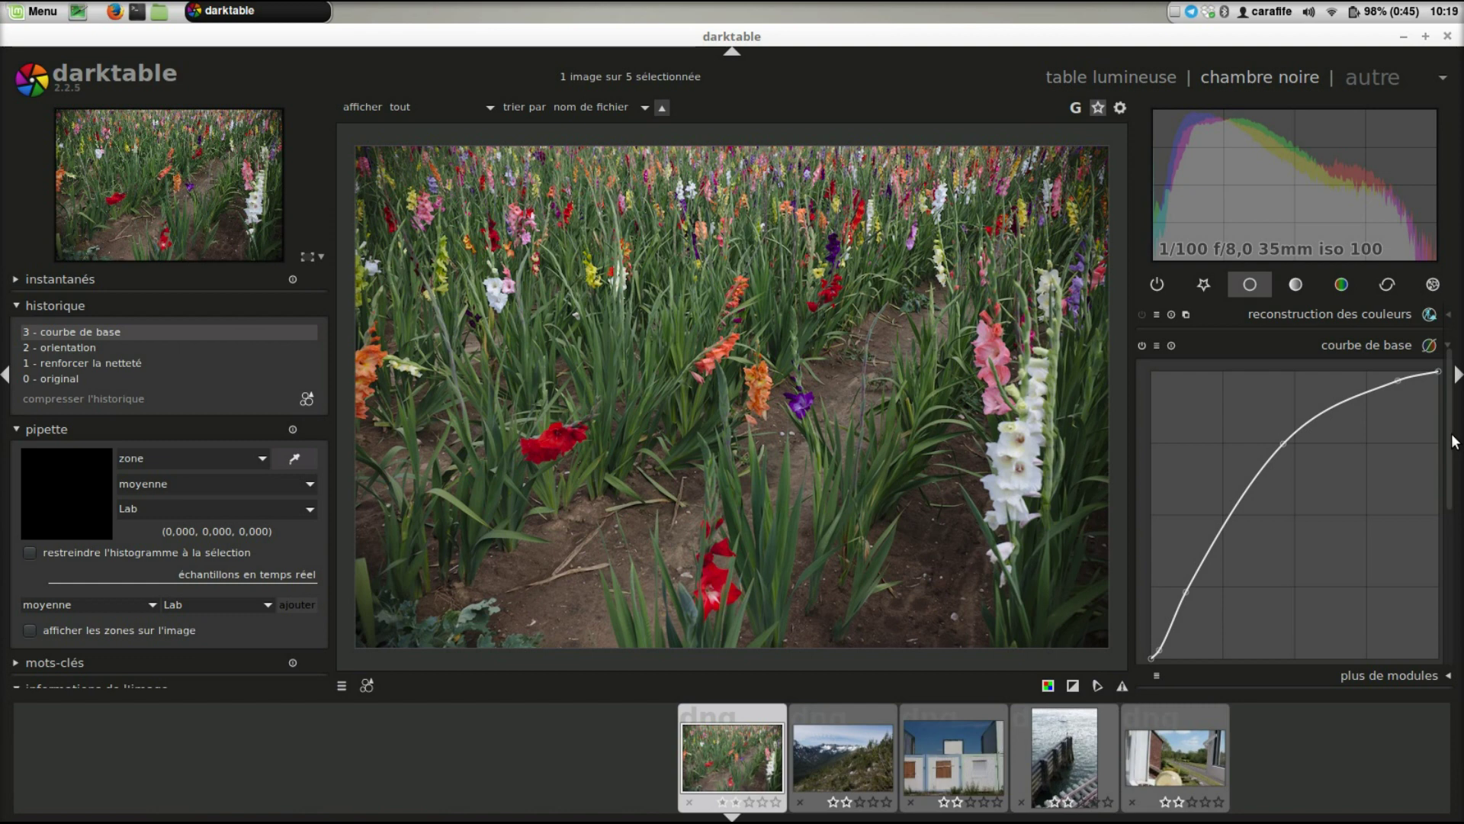
scroll(1454, 441, "down", 1)
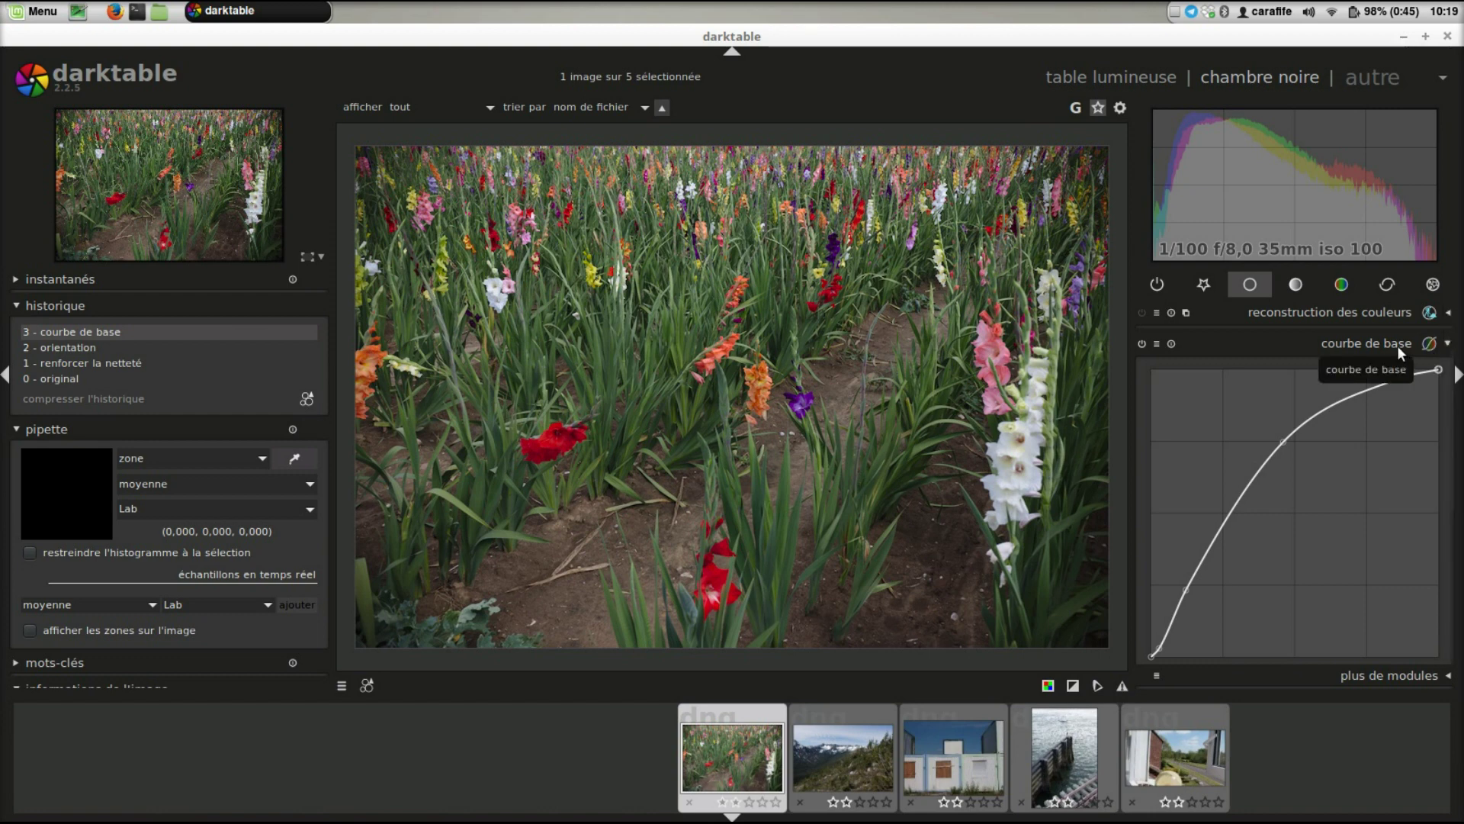
- Expand 'courbe des tonalités' in the tone group to show its straight, unmodified L curve
left_click(1308, 289)
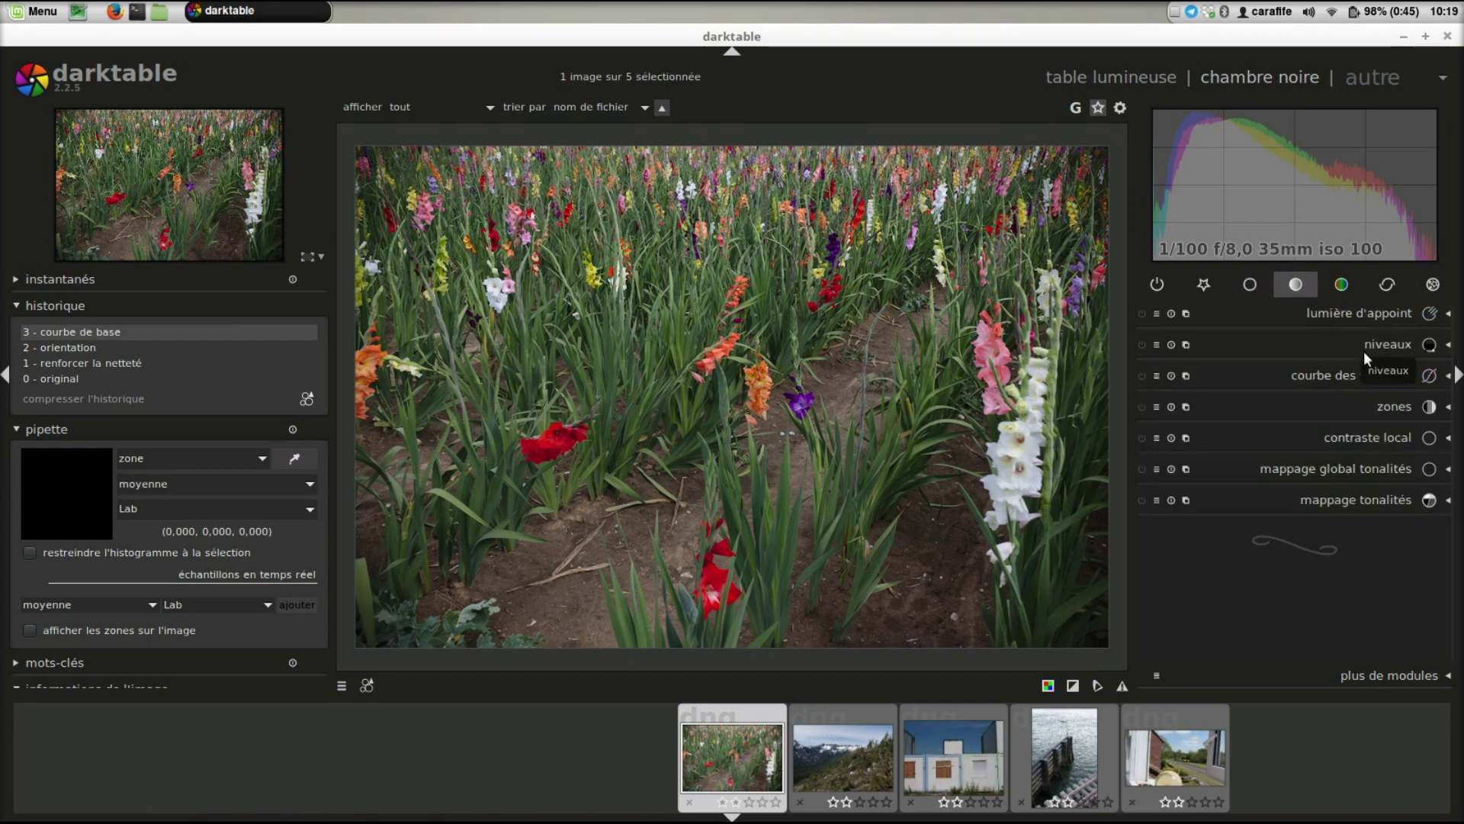
left_click(1383, 371)
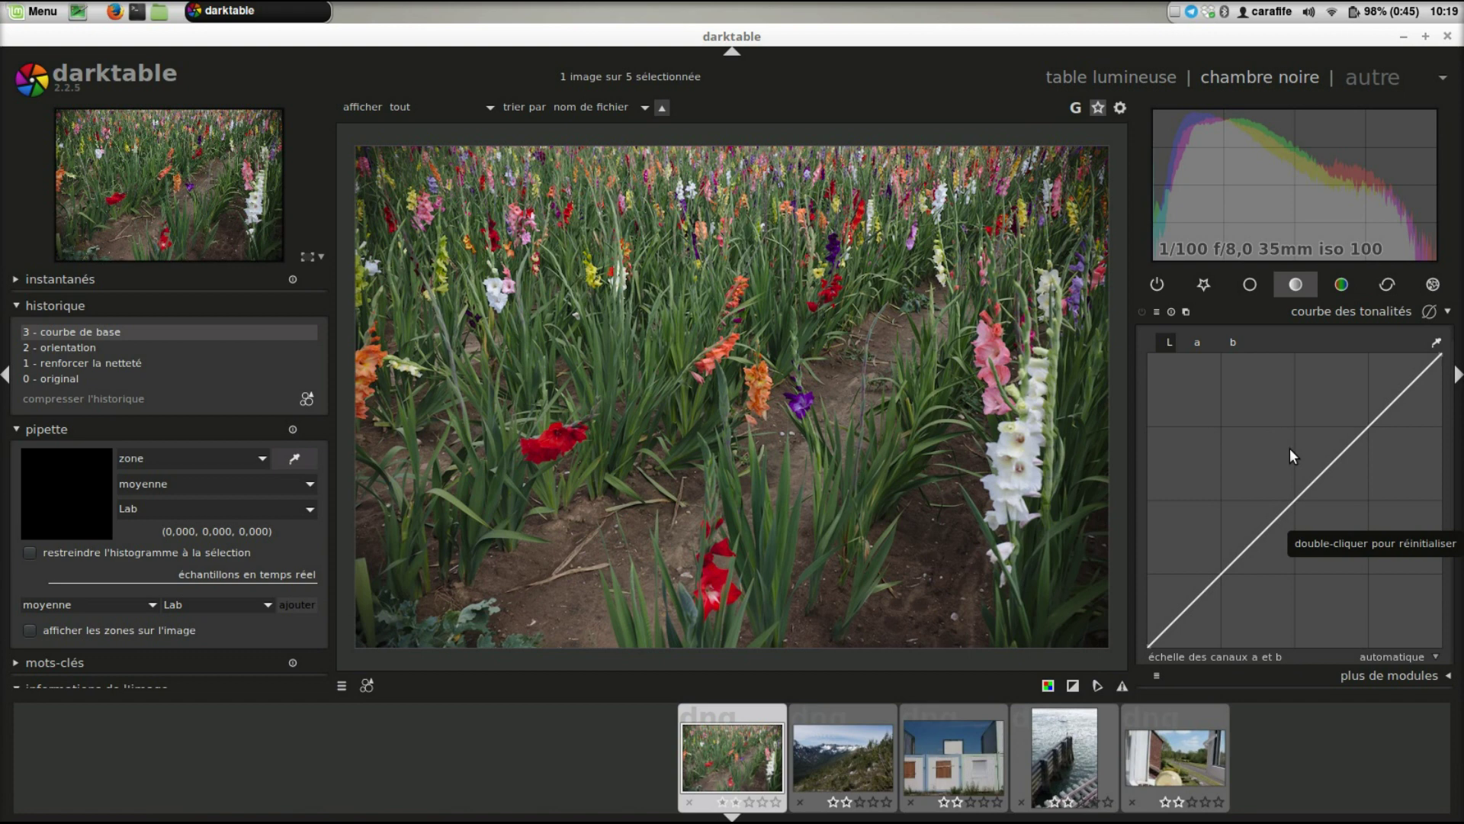
- Return to the base group and show the full 'courbe de base' curve with its scale setting
left_click(1255, 288)
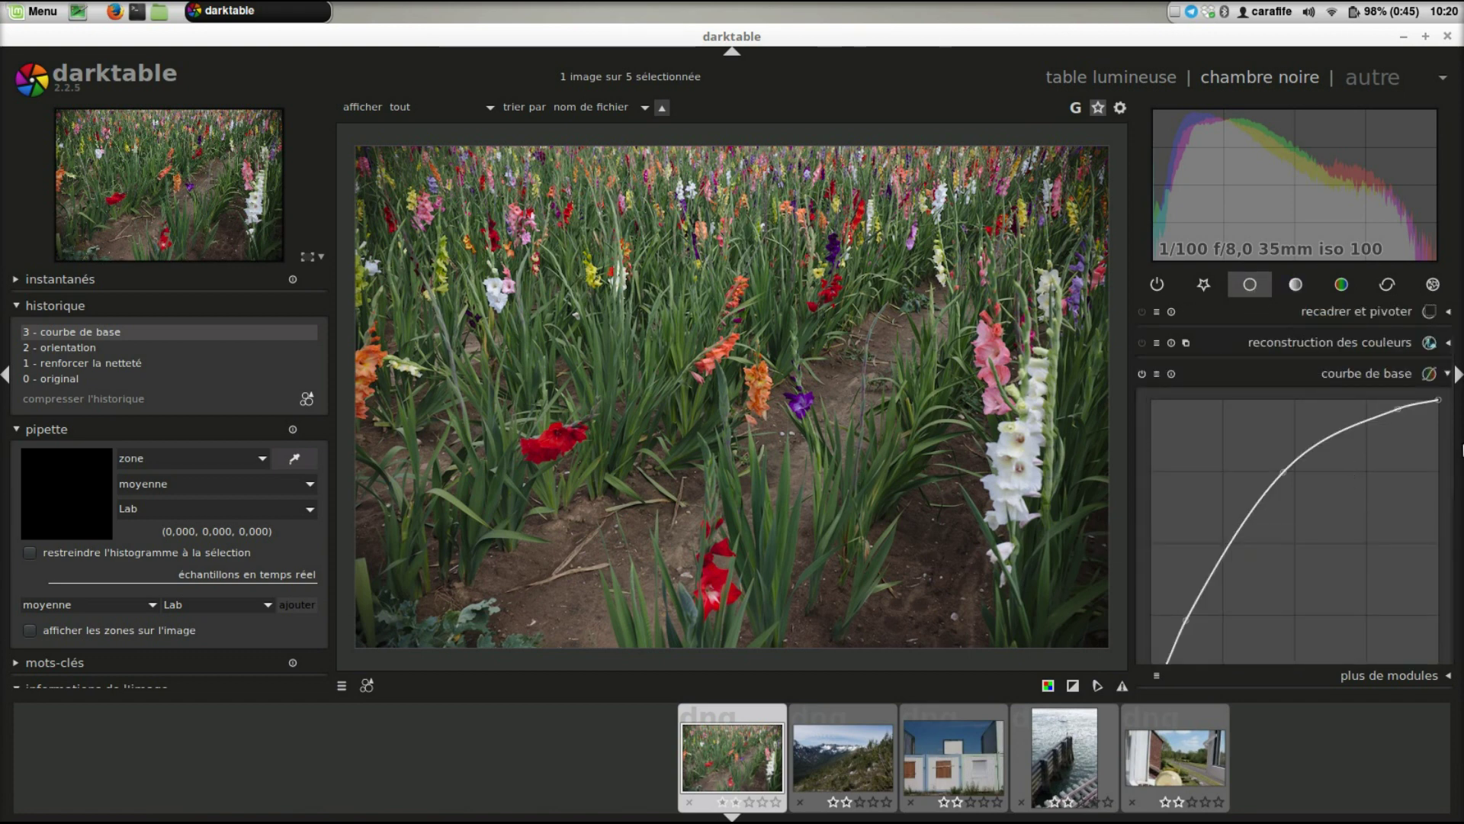
left_click_drag(1453, 440, 1452, 461)
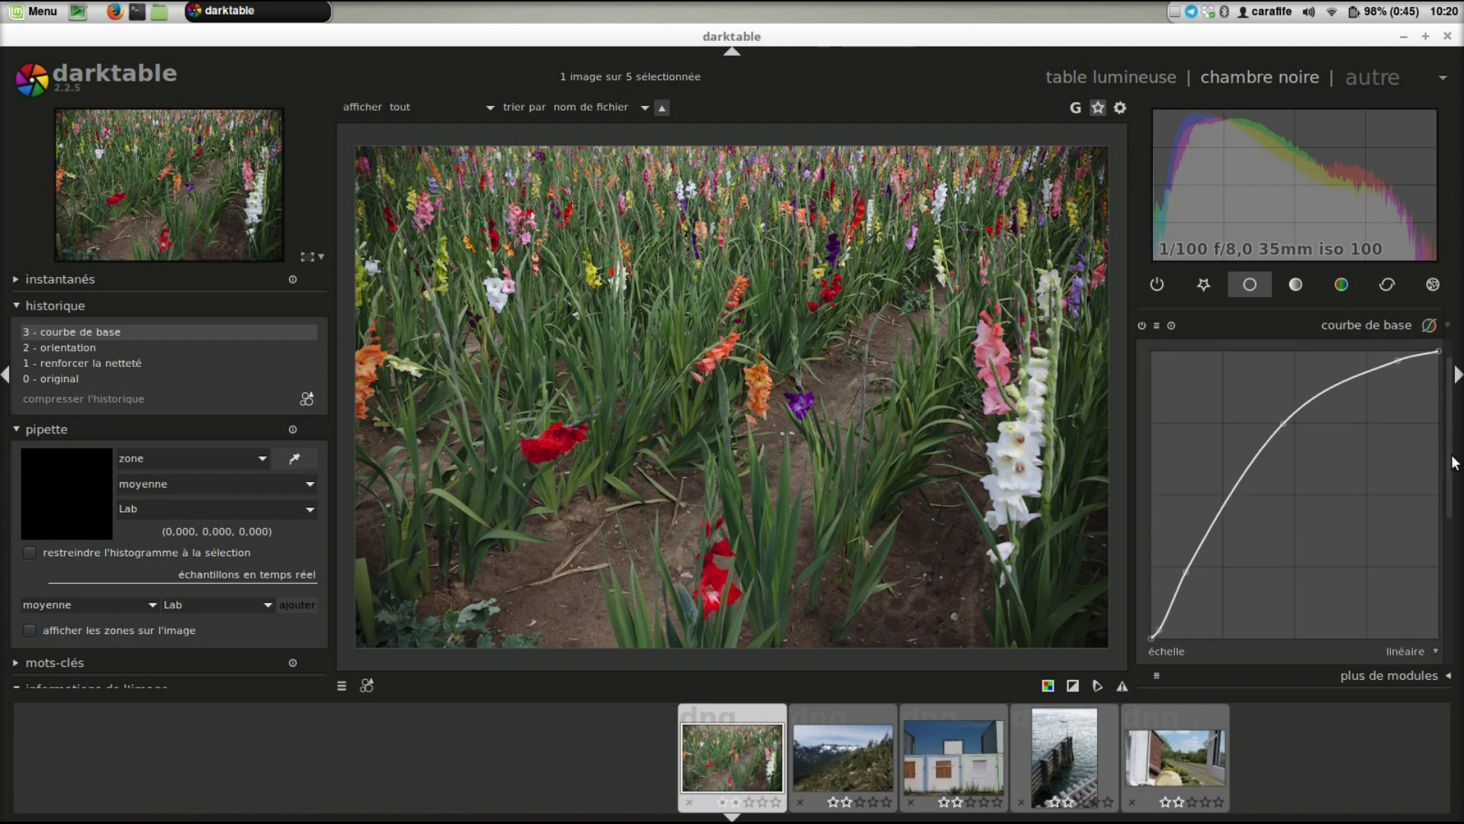
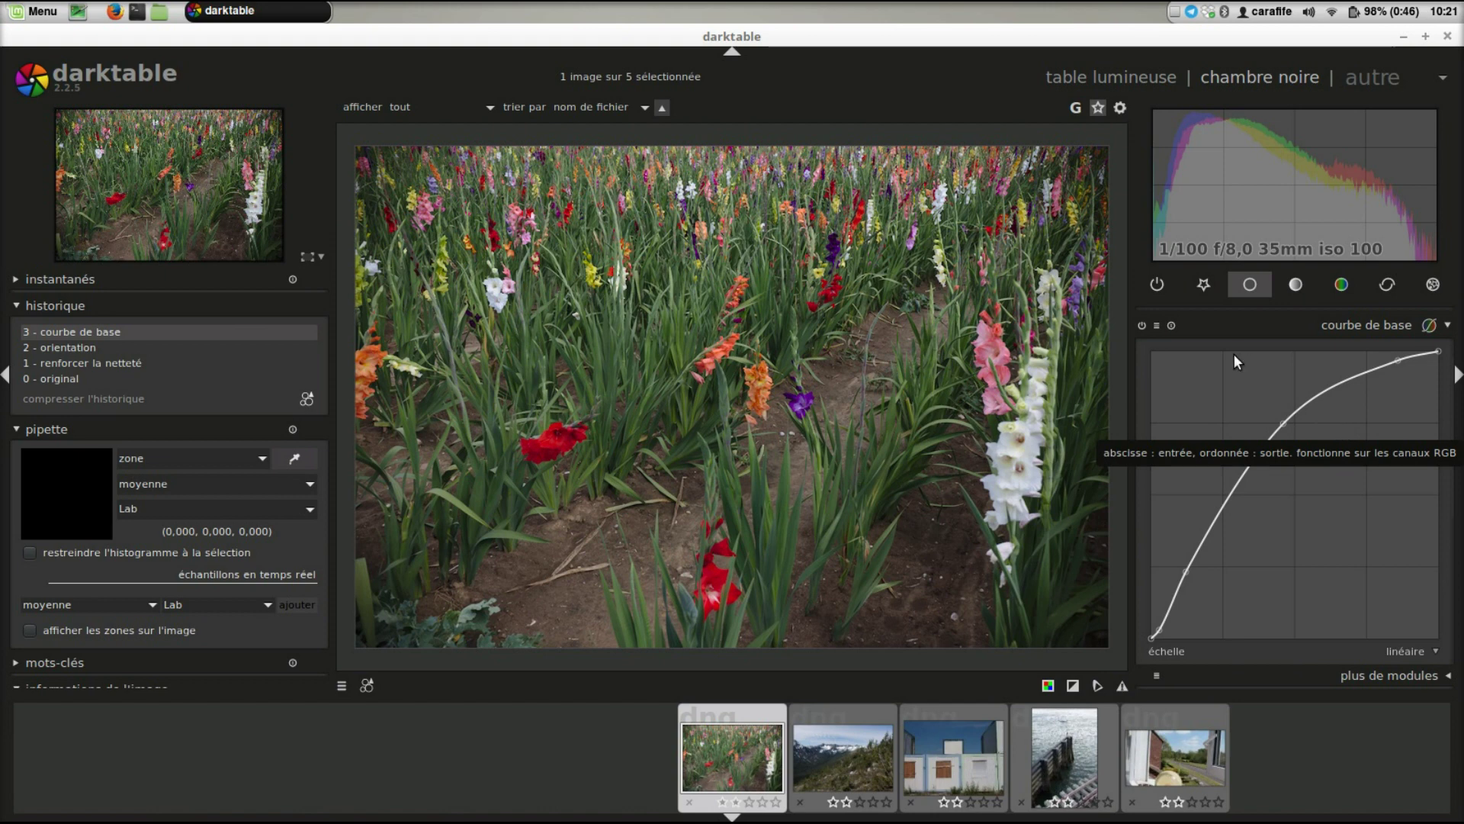
- Browse the base curve presets list three times without applying any preset
left_click(1156, 326)
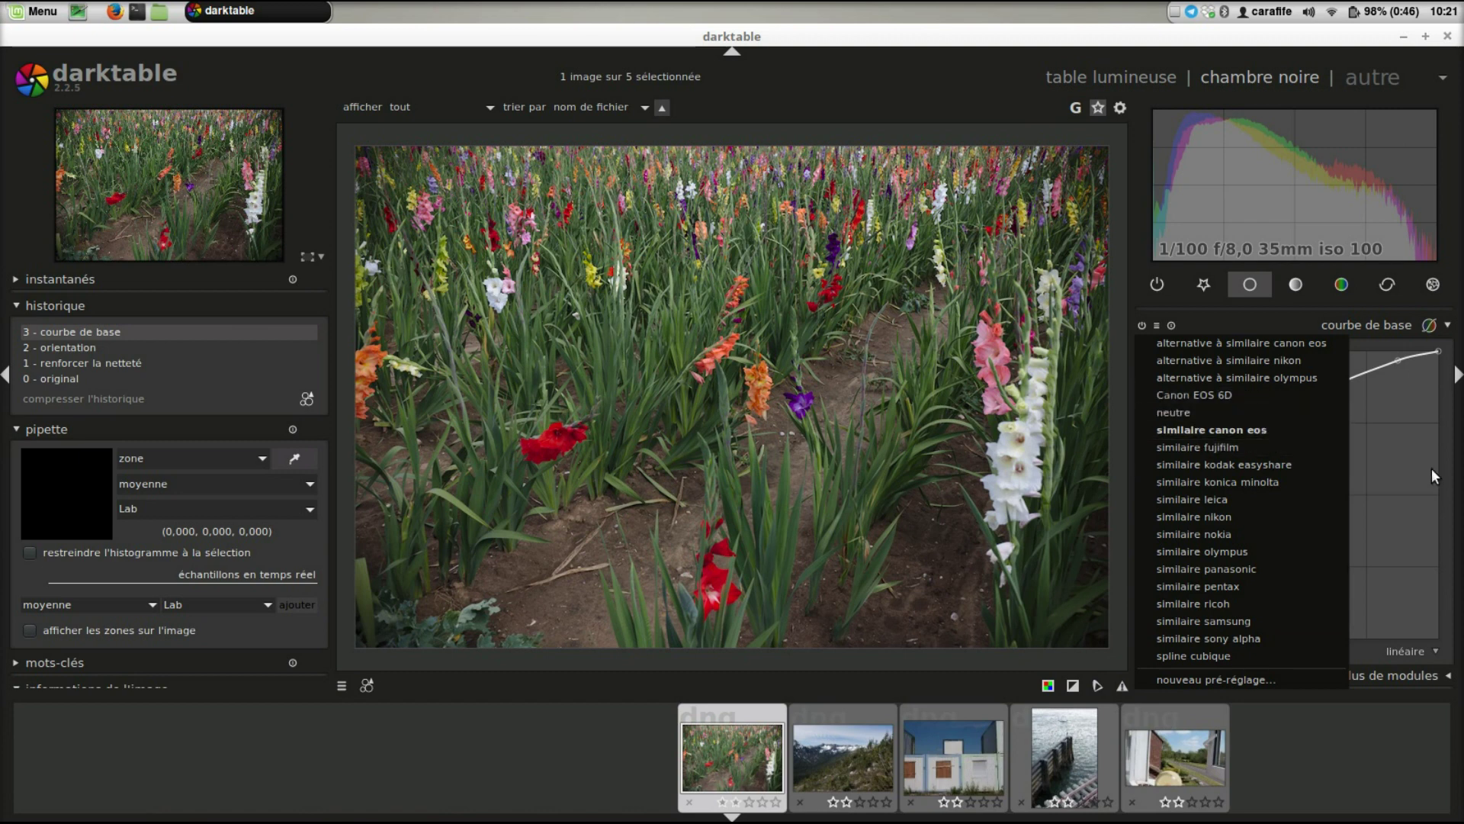
left_click(1407, 477)
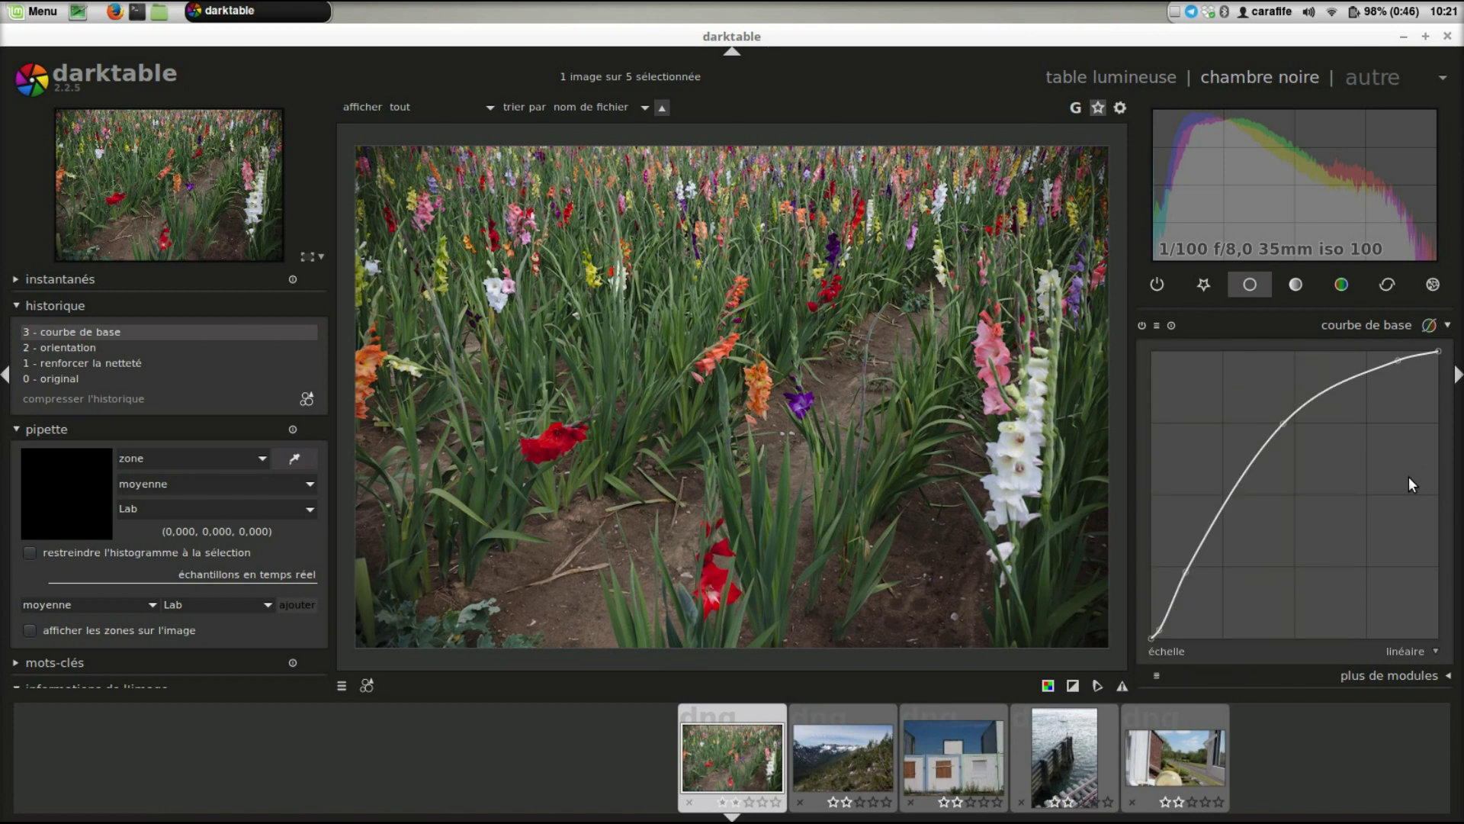
left_click(1156, 326)
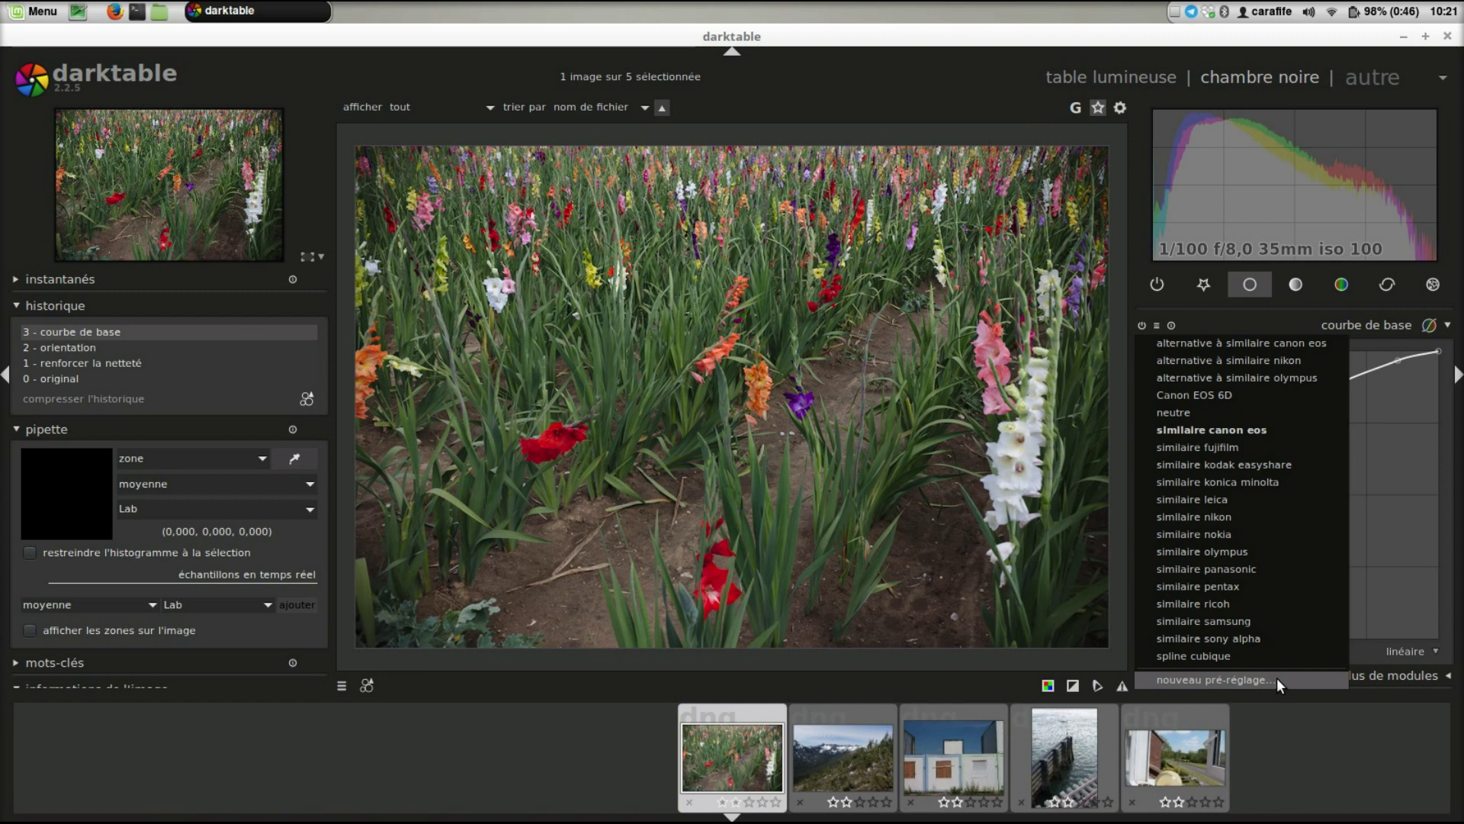
left_click(1397, 505)
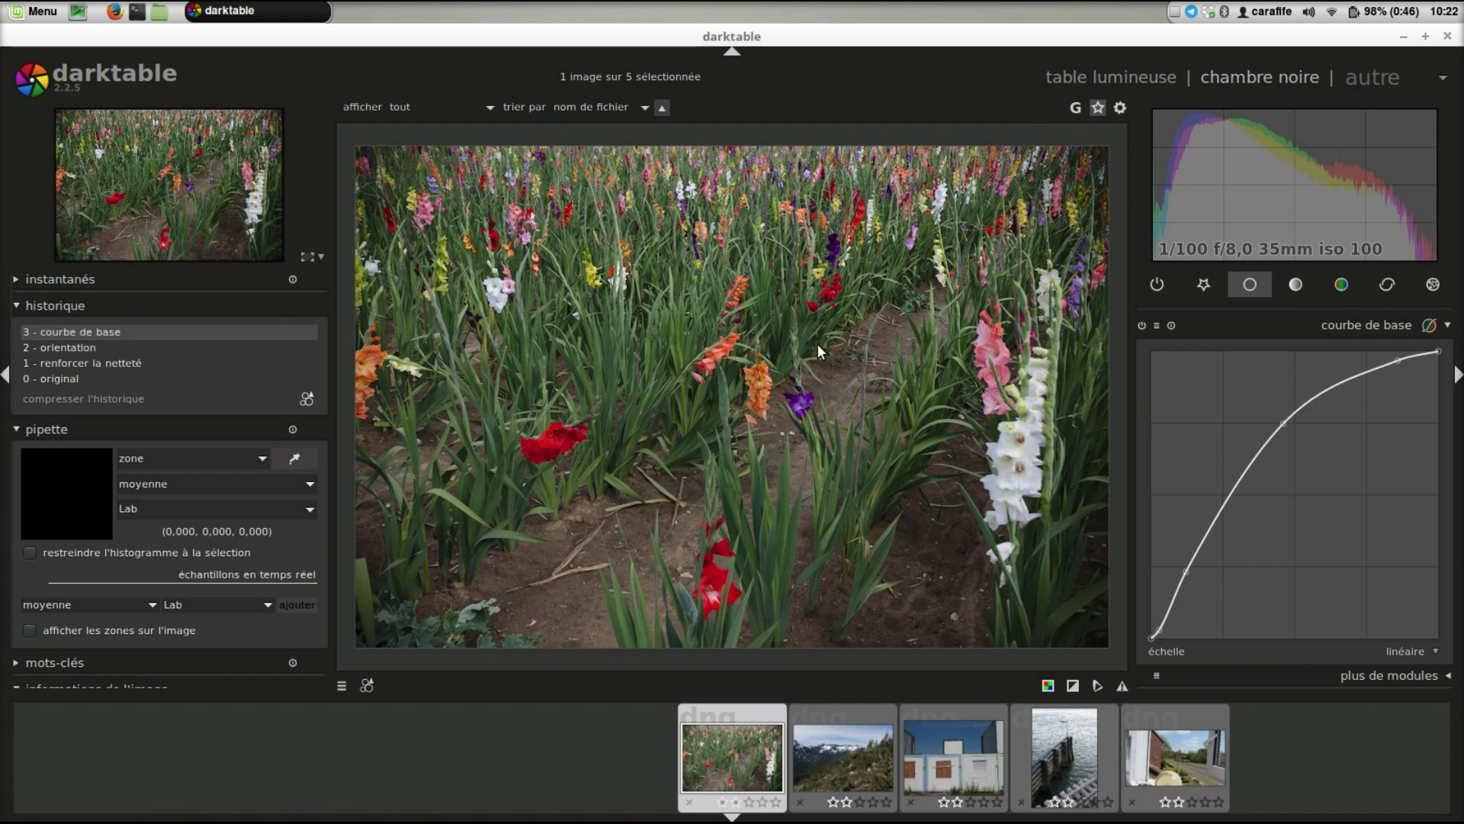
left_click(1158, 325)
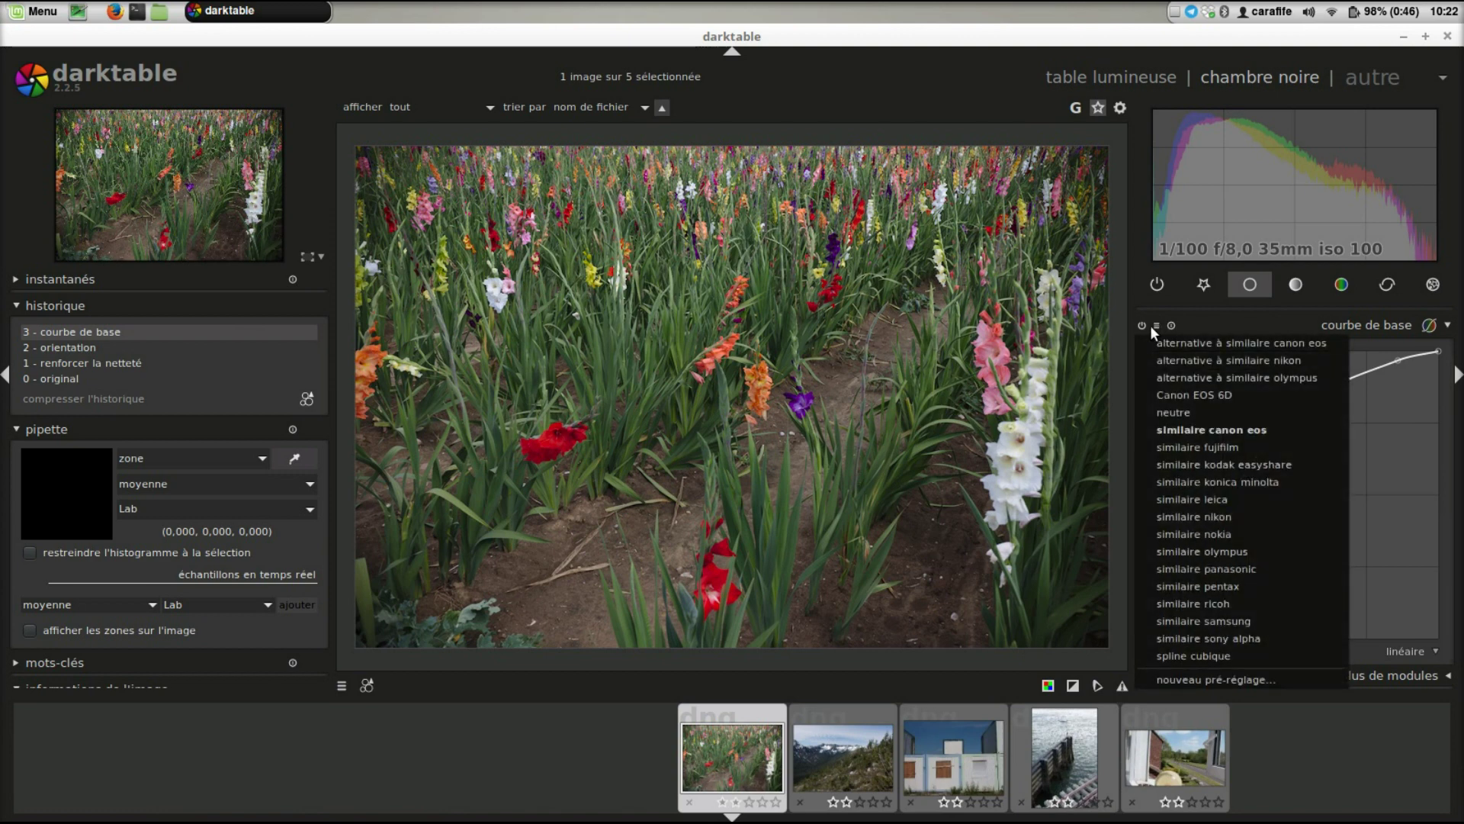
left_click(966, 326)
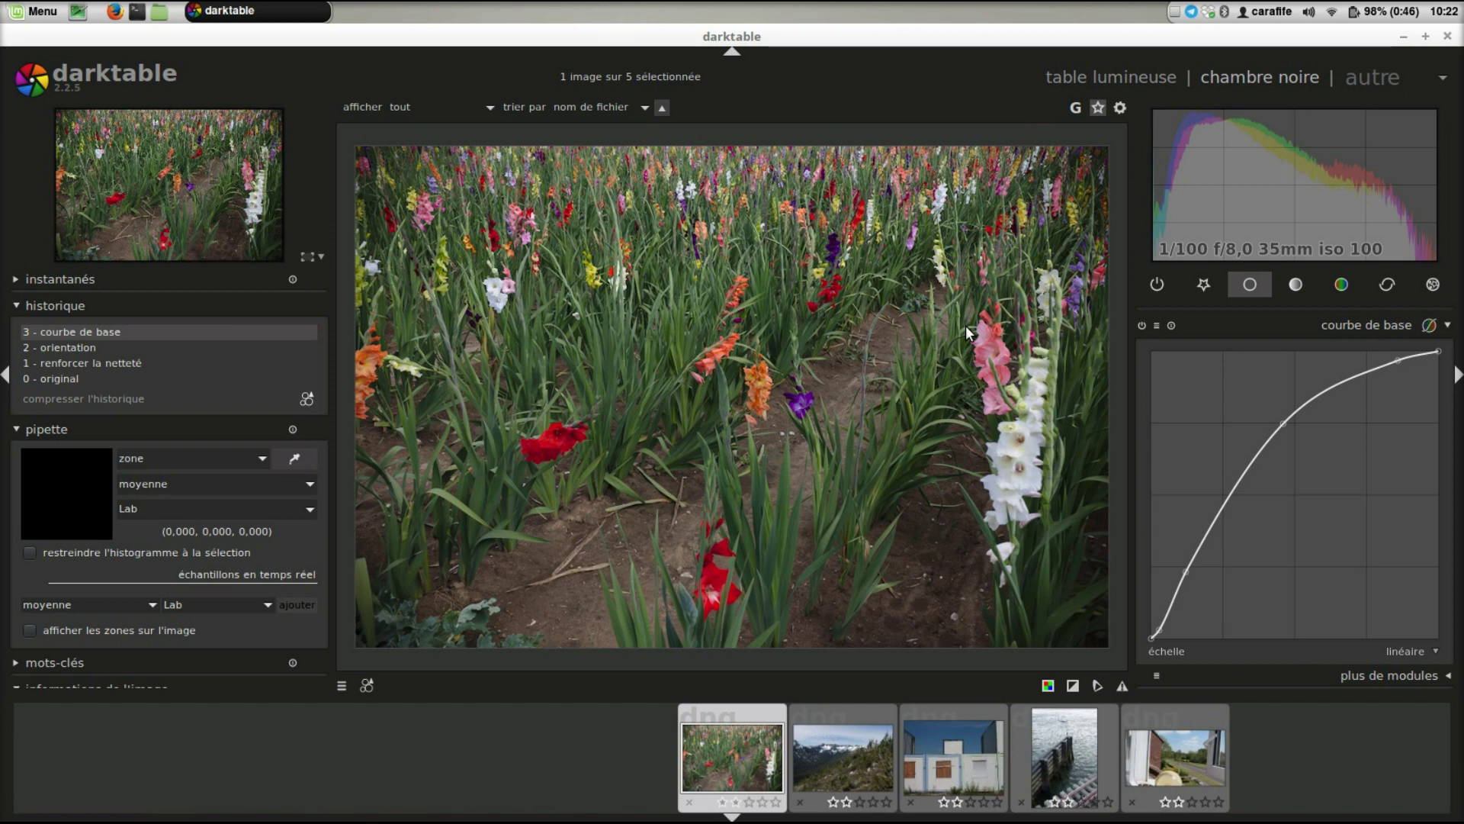
- Review darktable's processing and memory preferences, then close them
left_click(1120, 108)
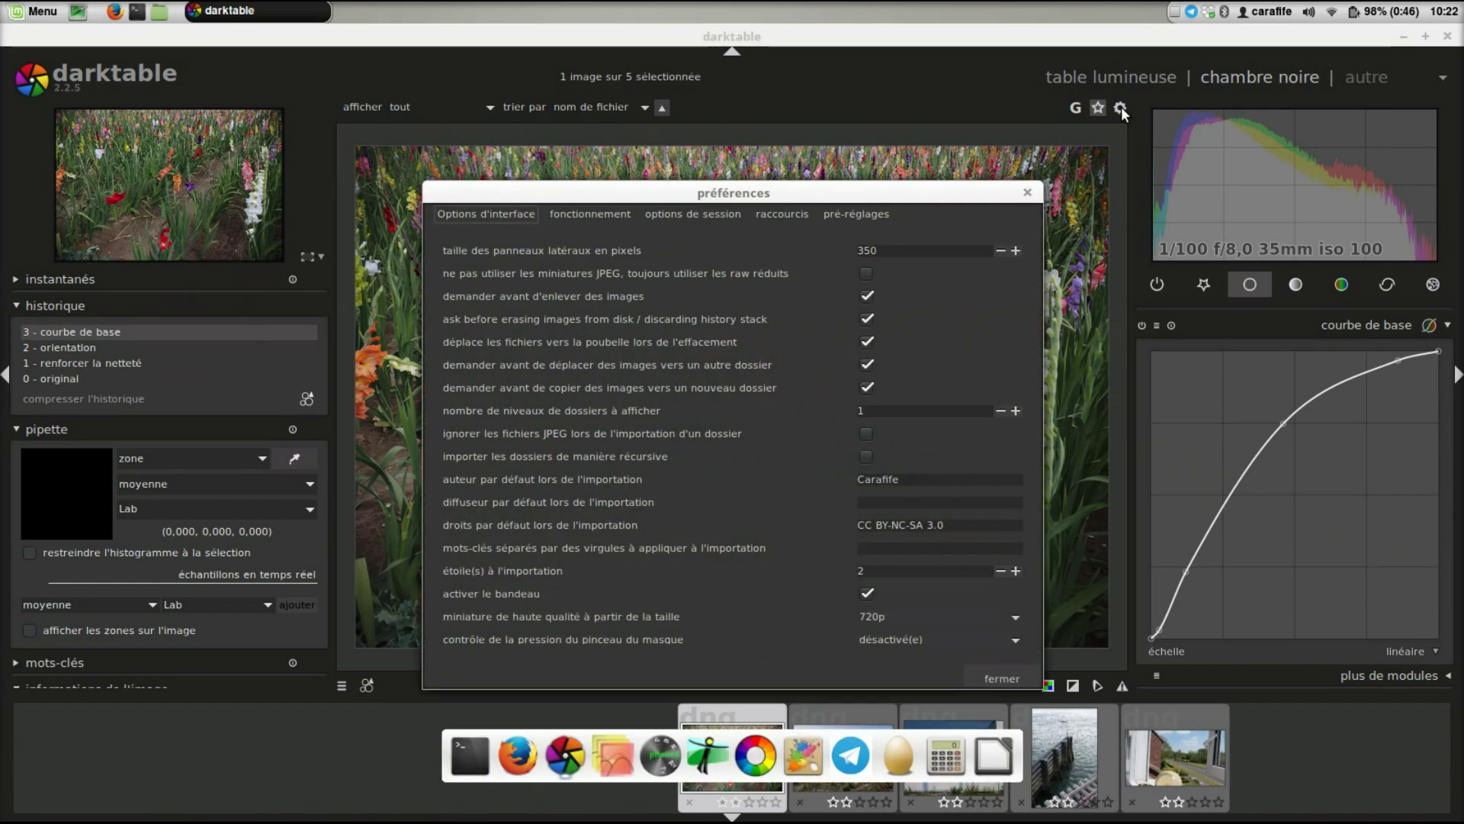
scroll(801, 415, "up", 5)
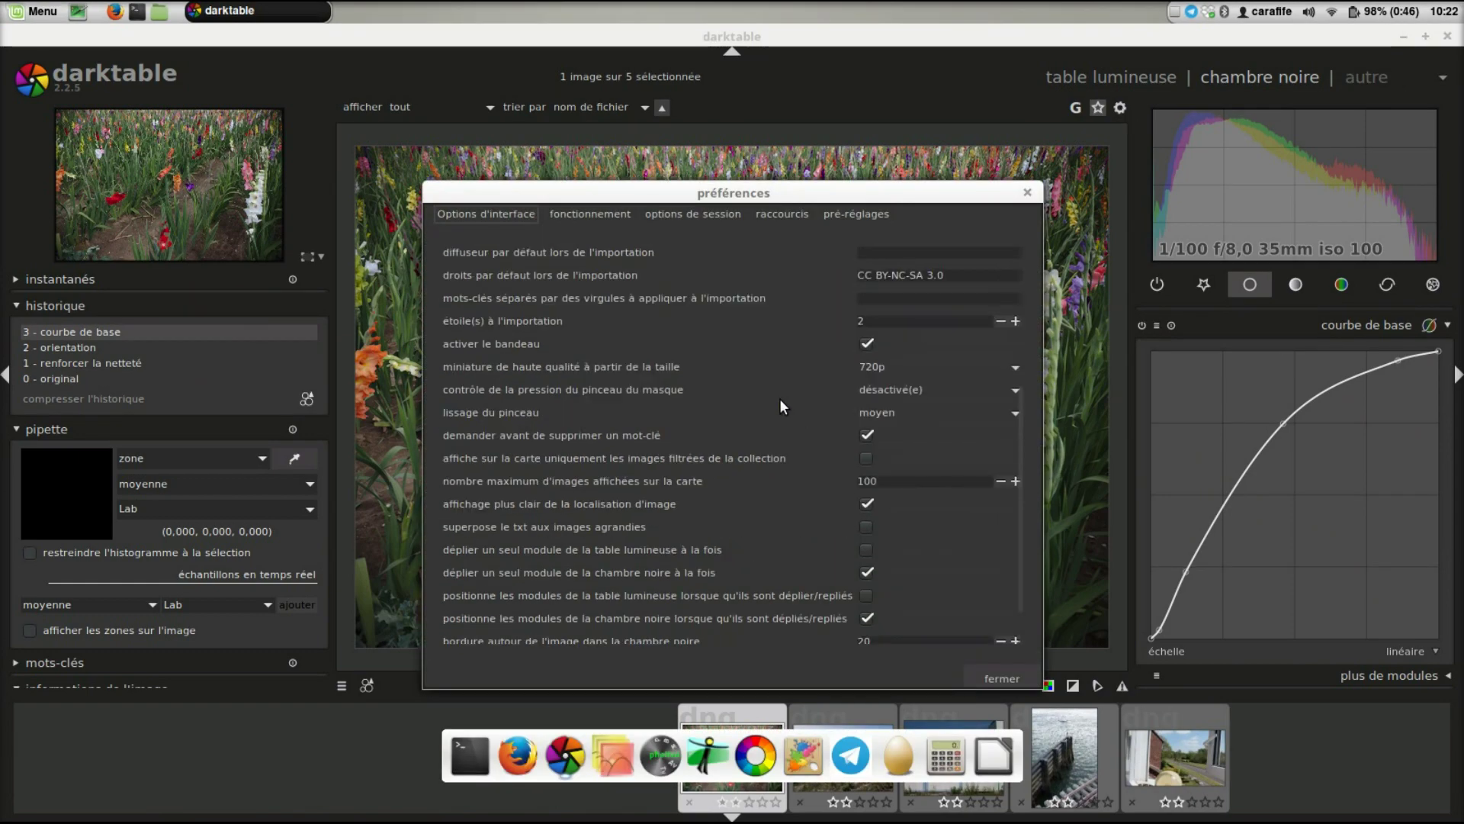
scroll(785, 408, "down", 2)
scroll(782, 406, "up", 5)
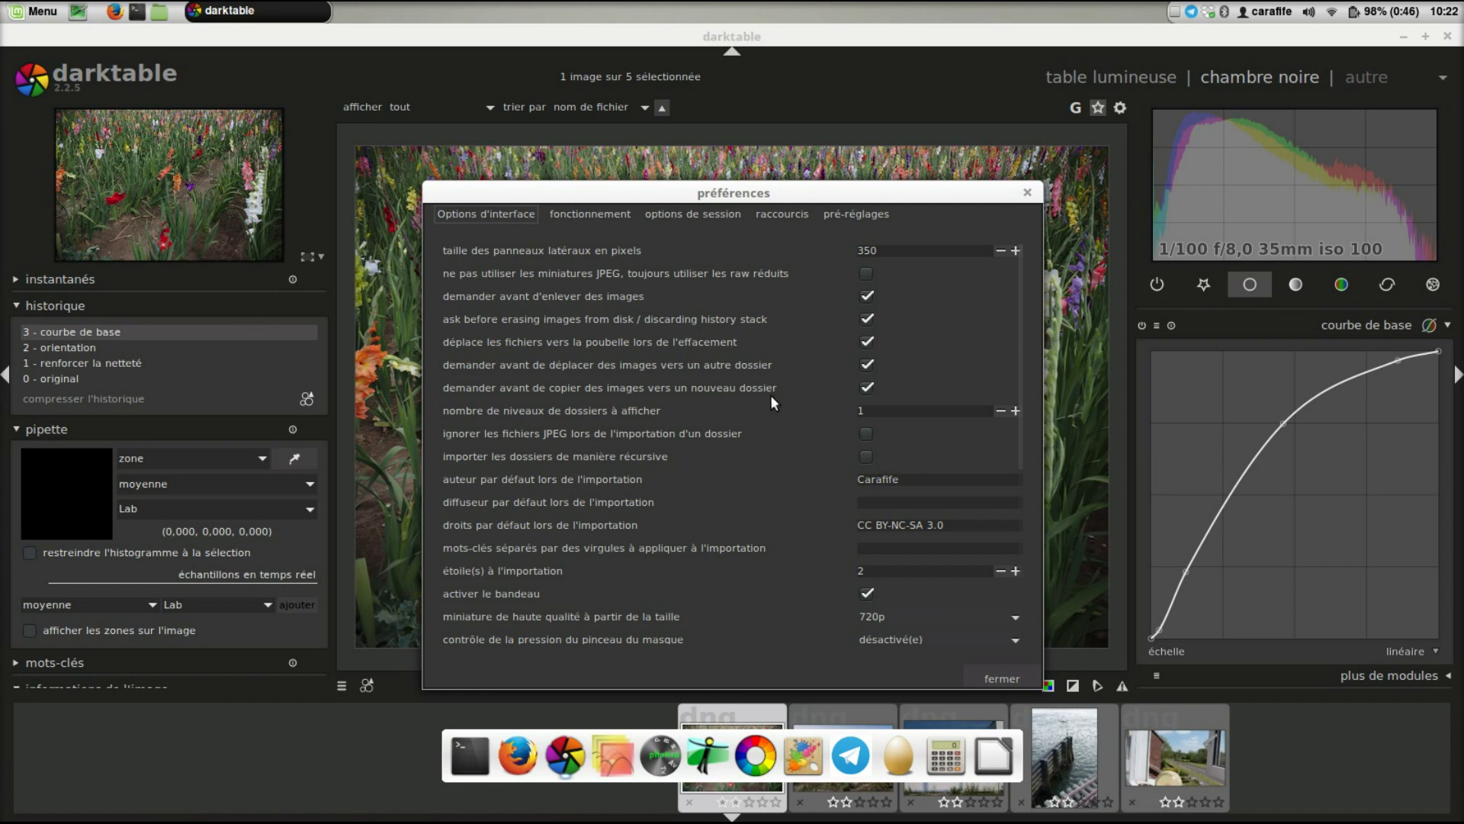
left_click(593, 213)
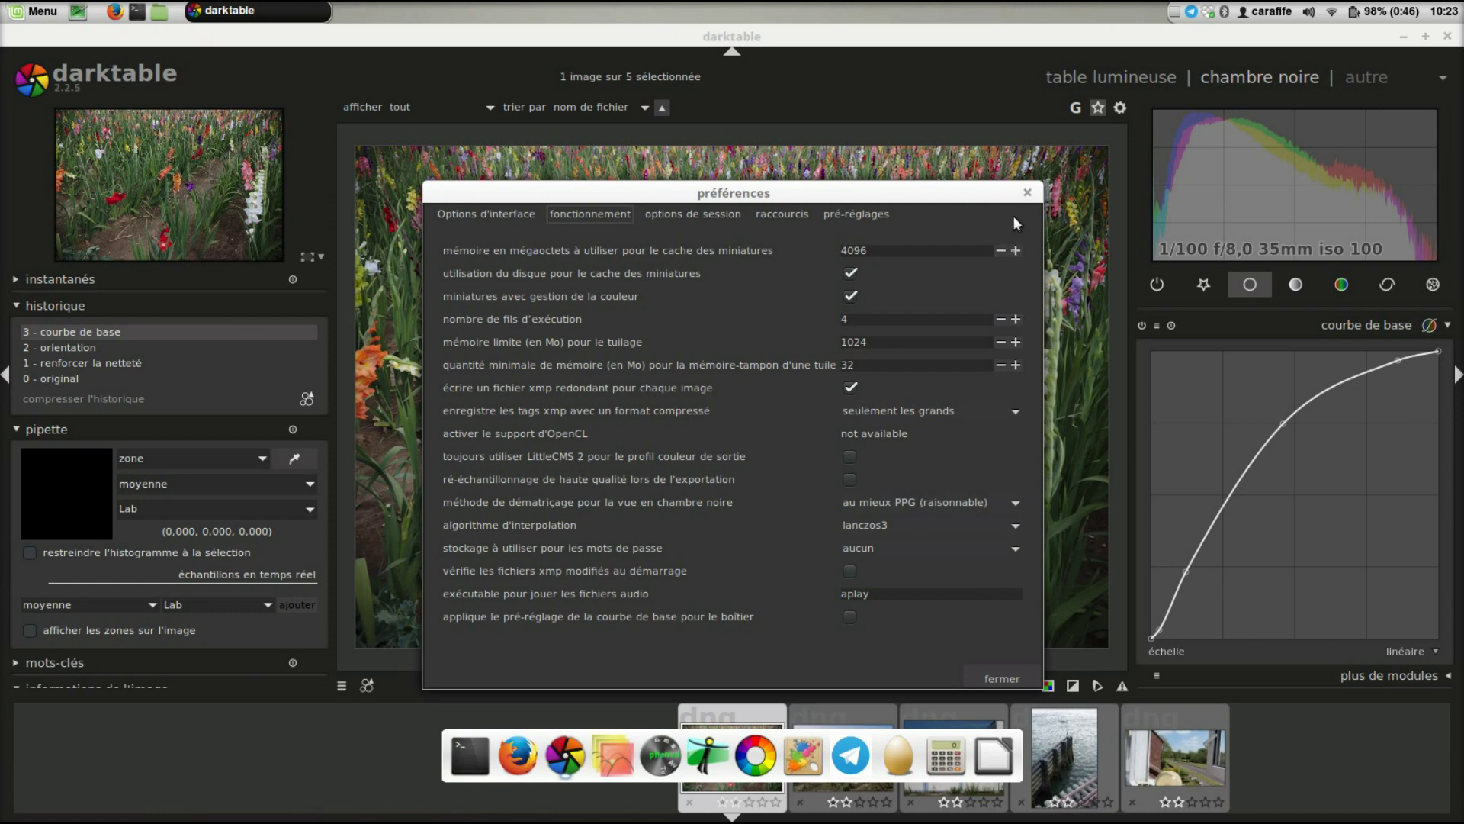
left_click(1026, 193)
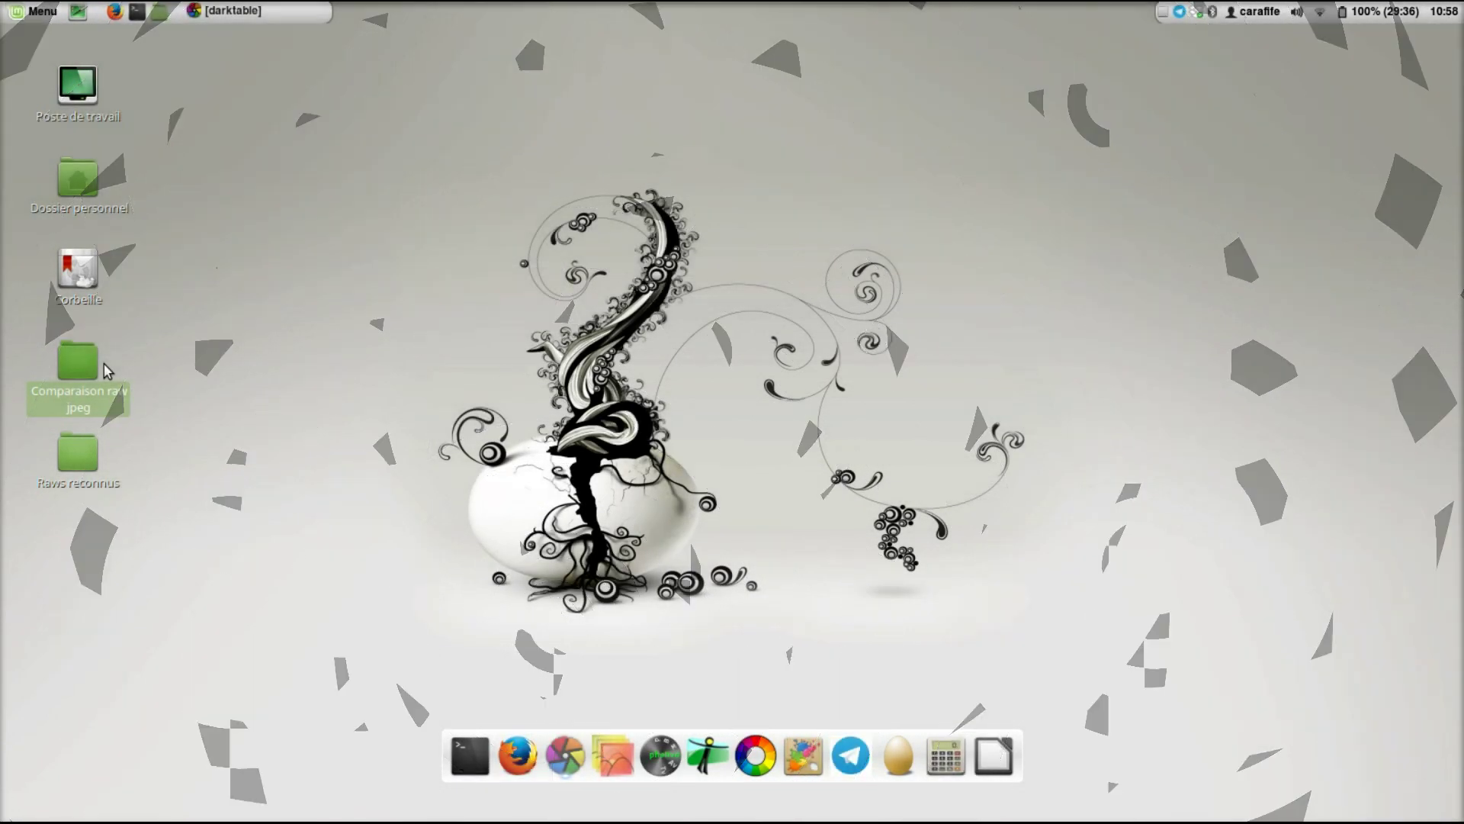
- Look over the Comparaison raw jpeg folder's JPG and RW2 files, then return to darktable
double_click(104, 364)
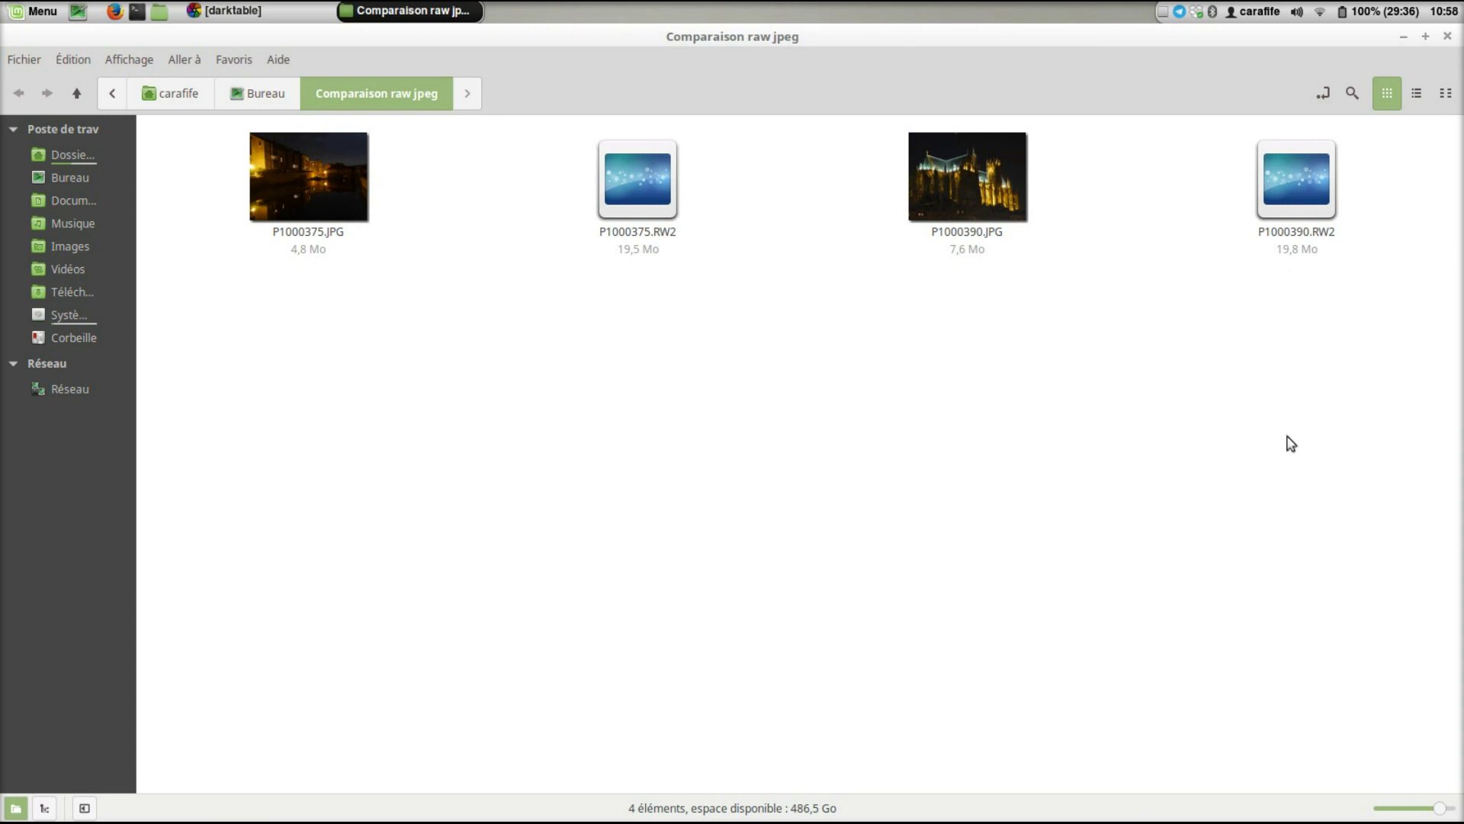
left_click(1447, 36)
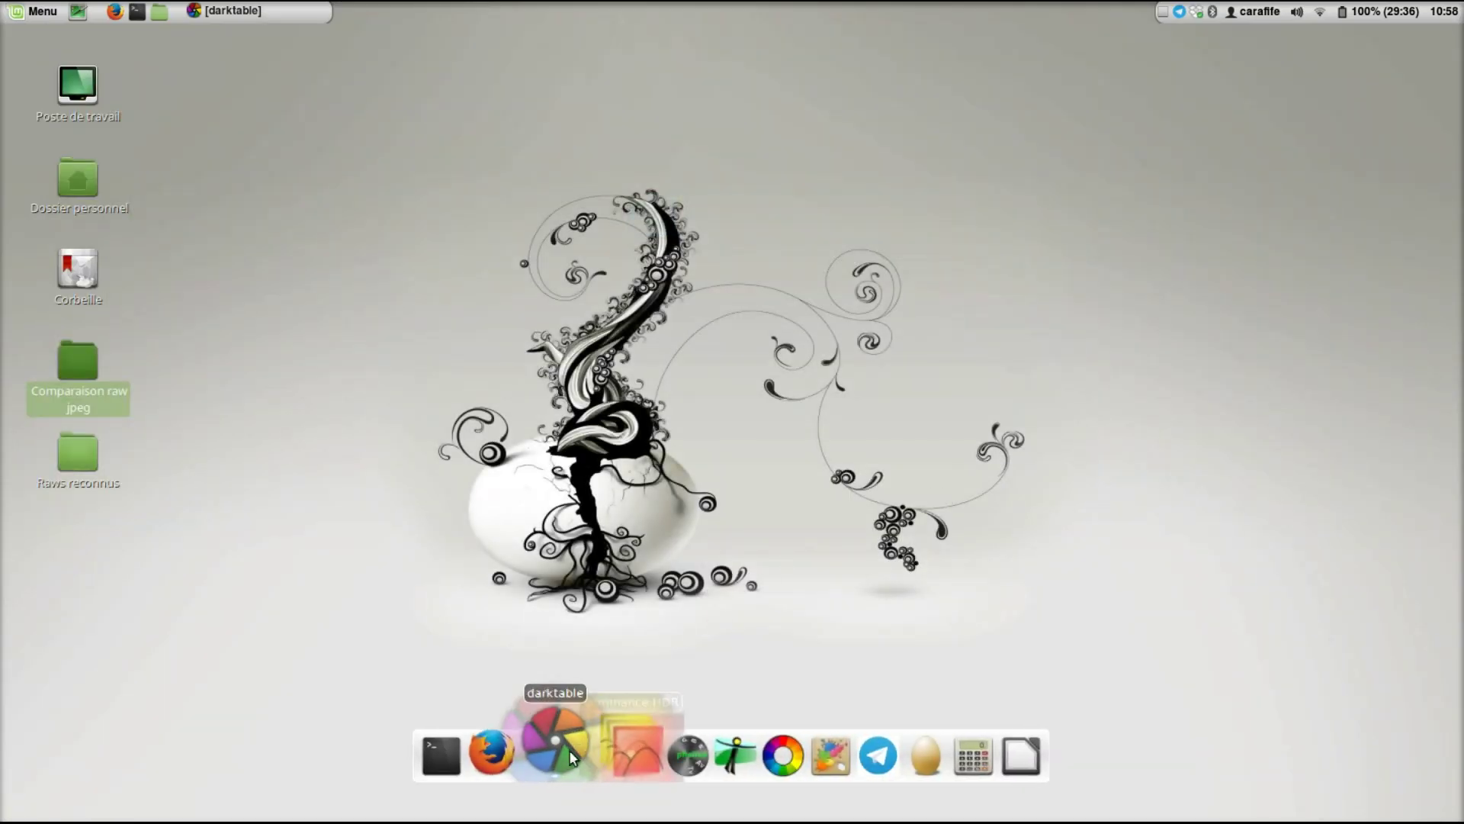
left_click(565, 751)
- Import the 'Comparaison raw jpeg' folder into the darktable lighttable as a film roll
left_click(217, 162)
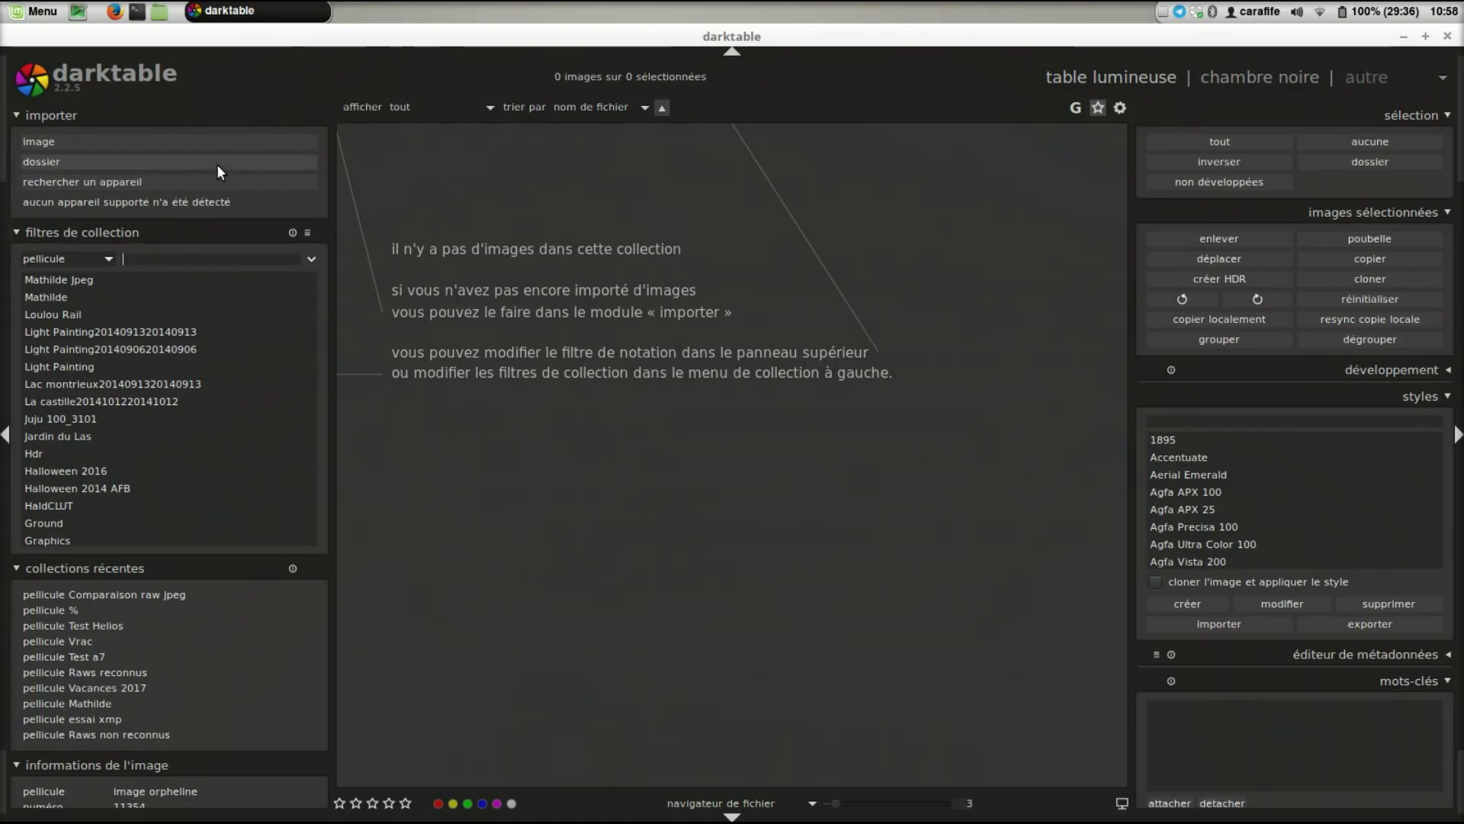
left_click(581, 278)
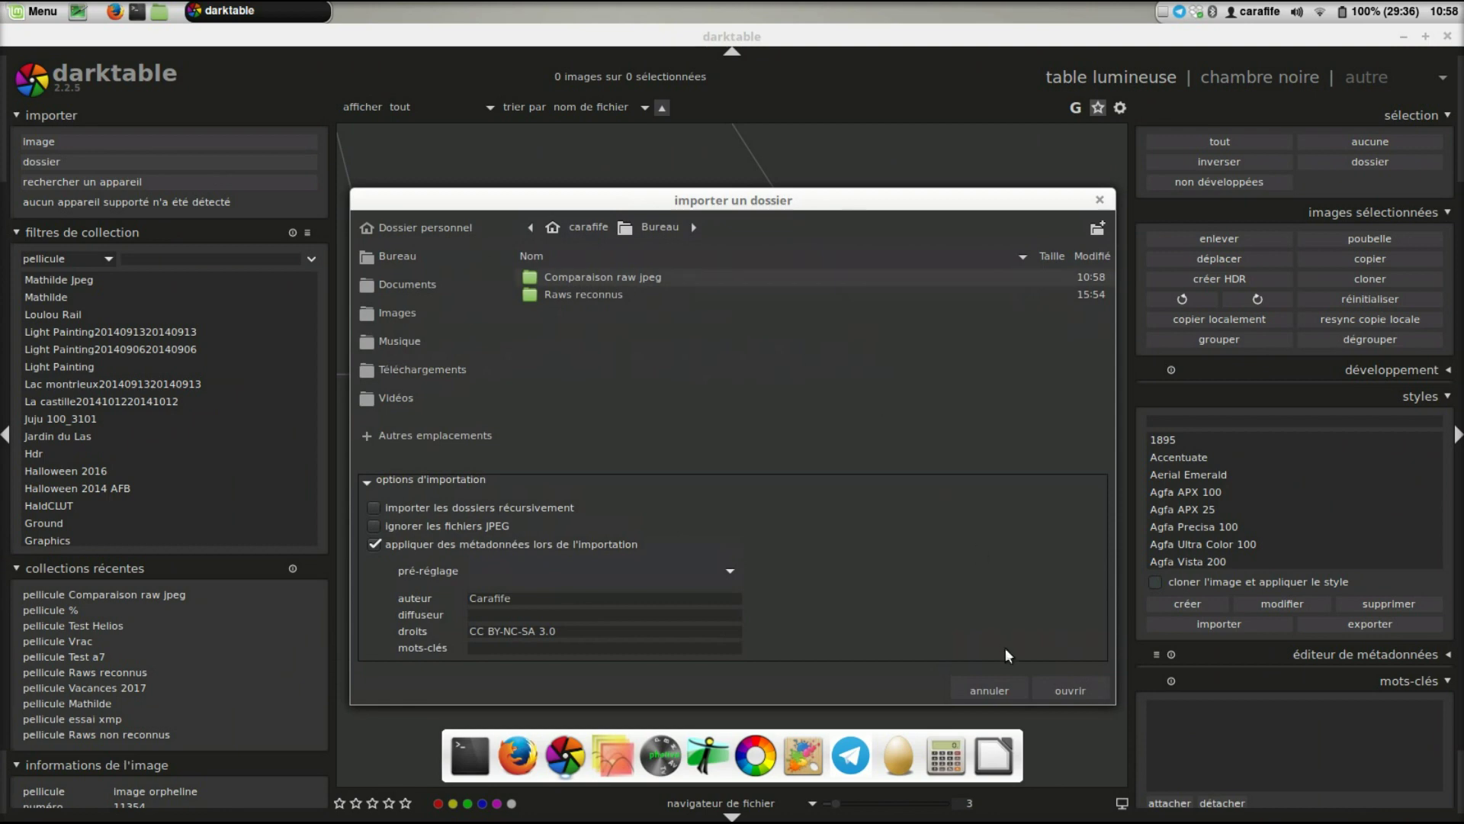
left_click(1063, 690)
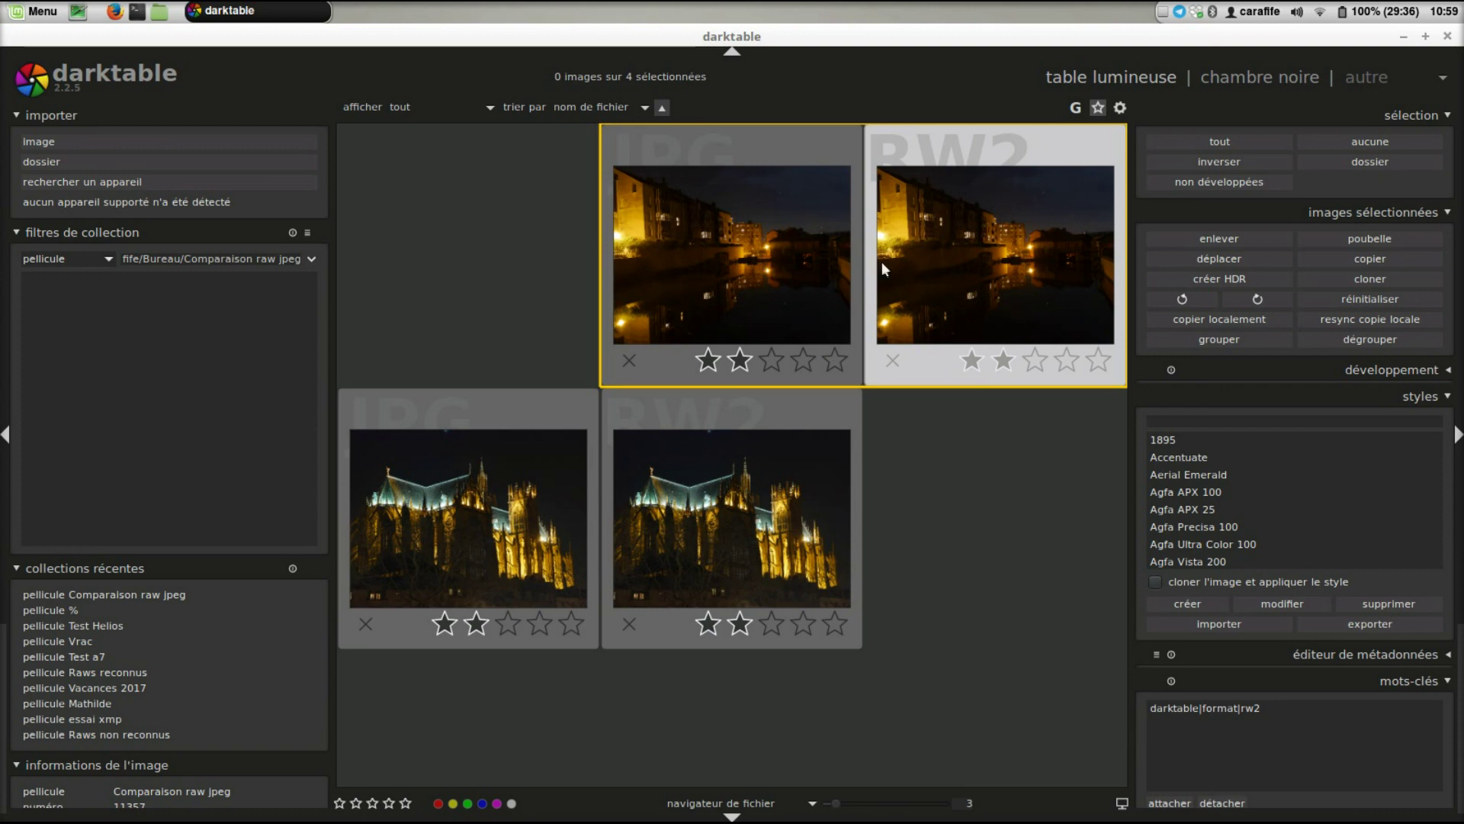
double_click(735, 262)
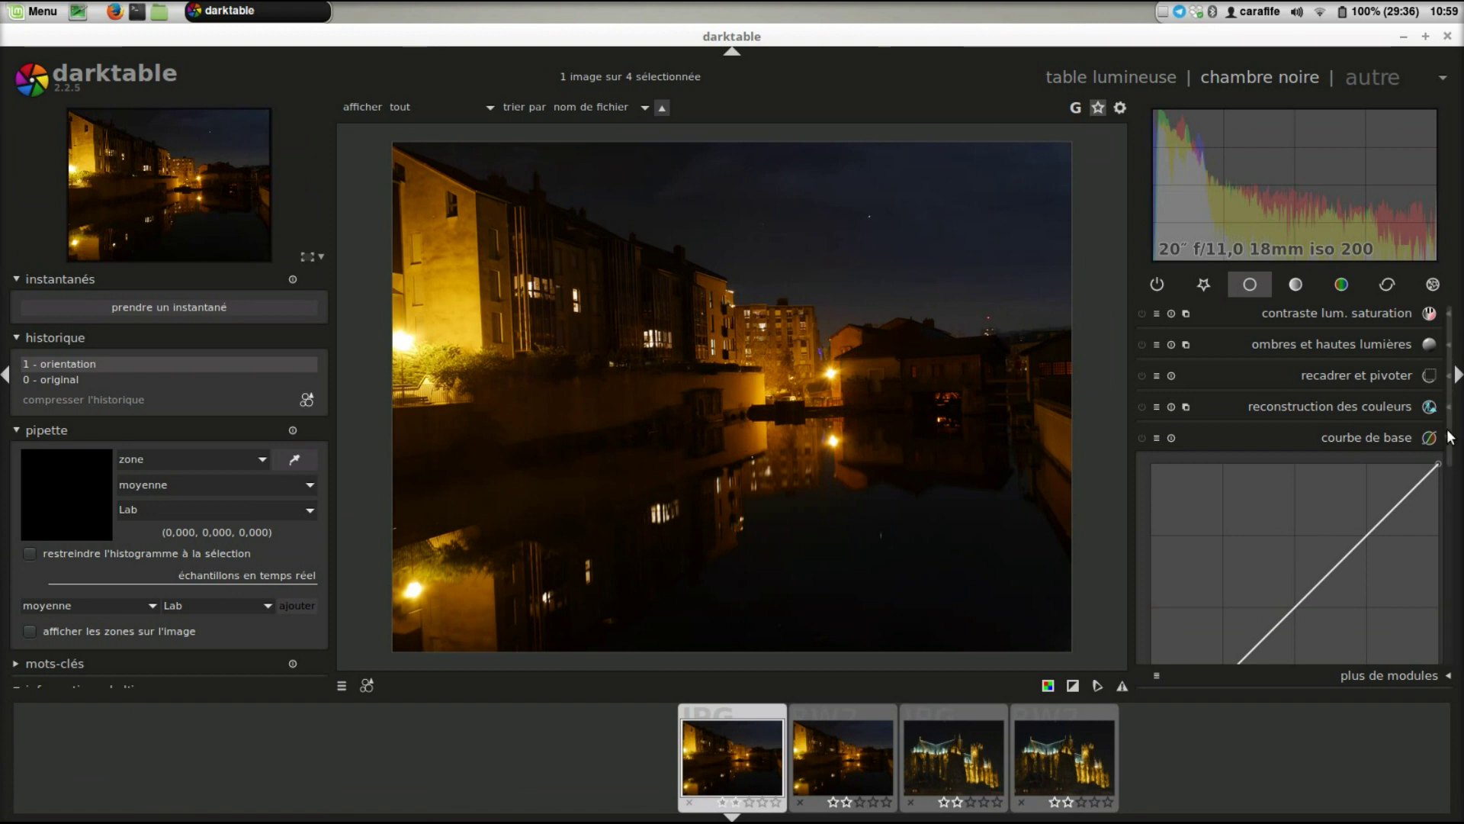
scroll(1453, 458, "down", 3)
scroll(1455, 496, "up", 1)
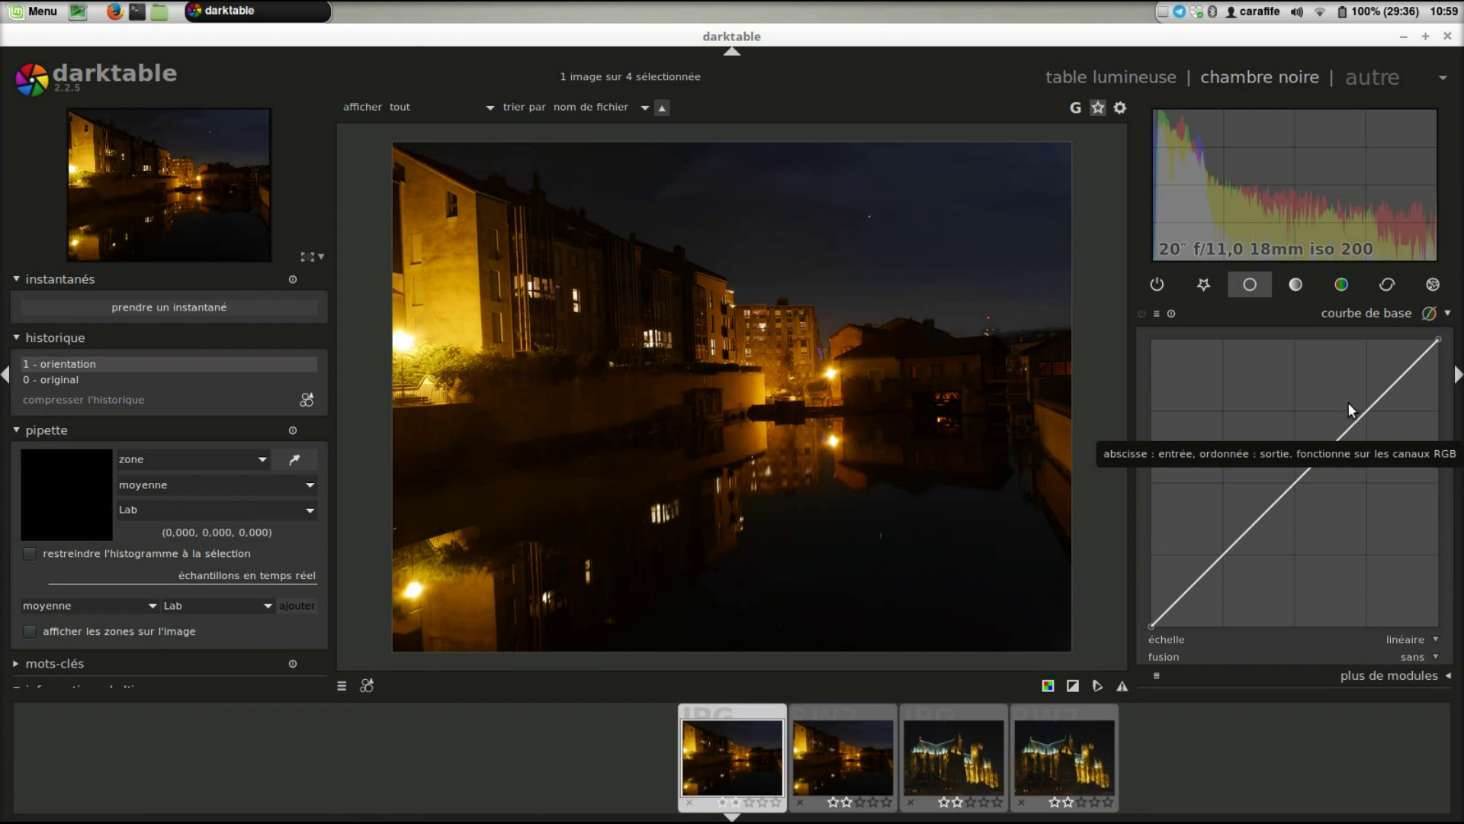
left_click(1101, 79)
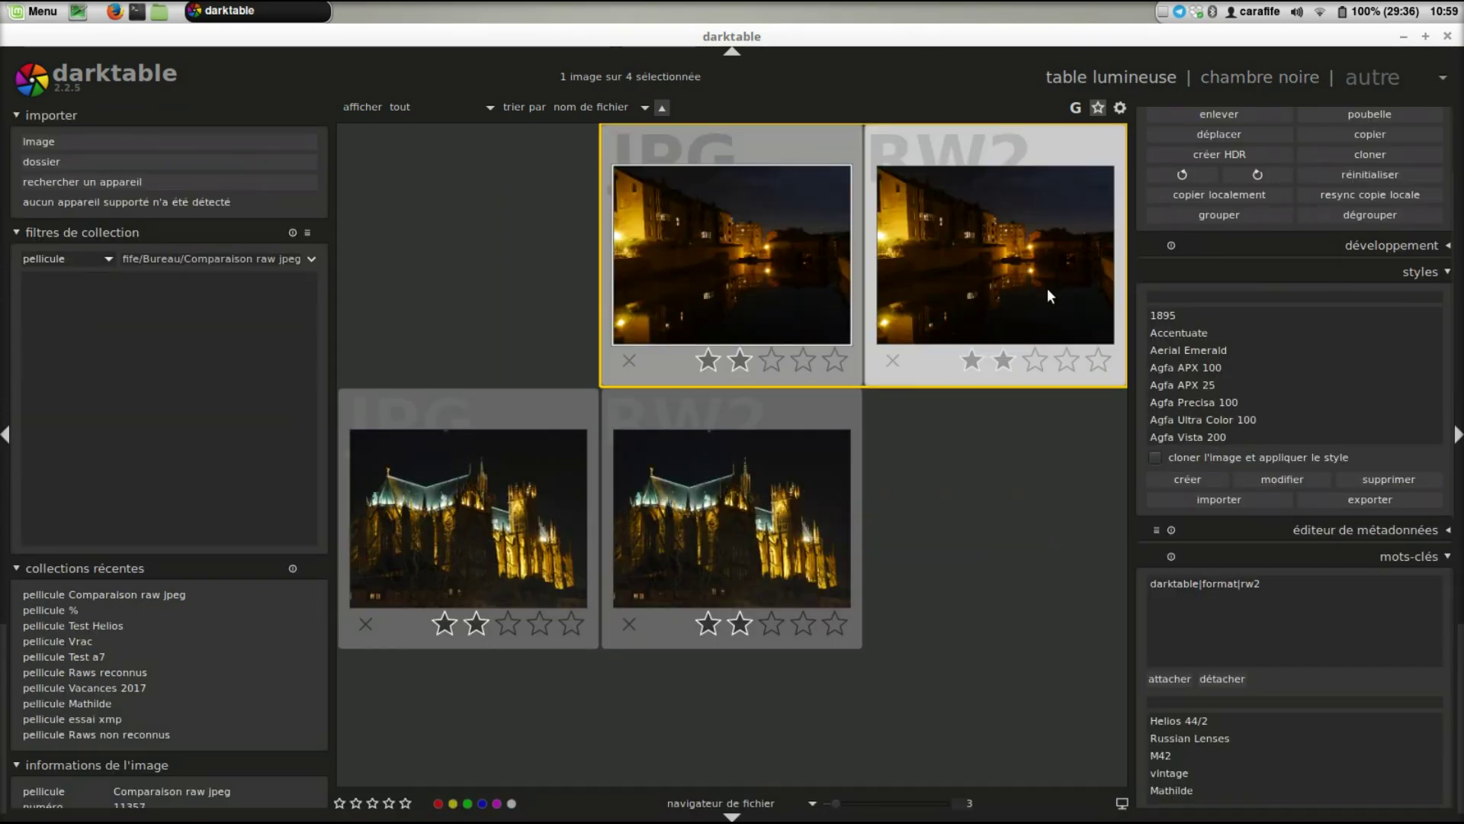
- Compress the RW2 canal photo's history back to orientation, dropping the base curve, then open the JPG
double_click(1046, 286)
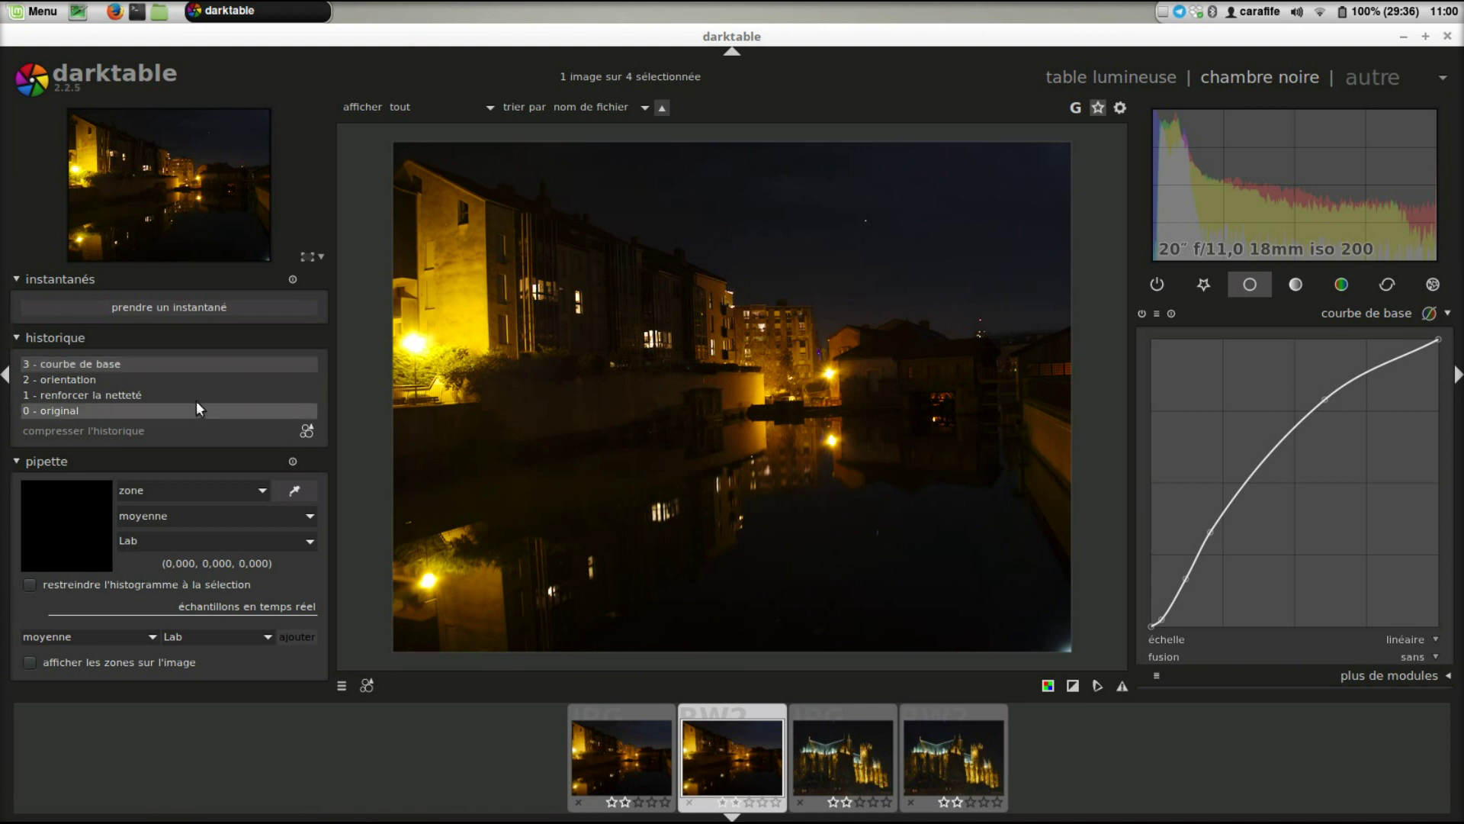
left_click(198, 380)
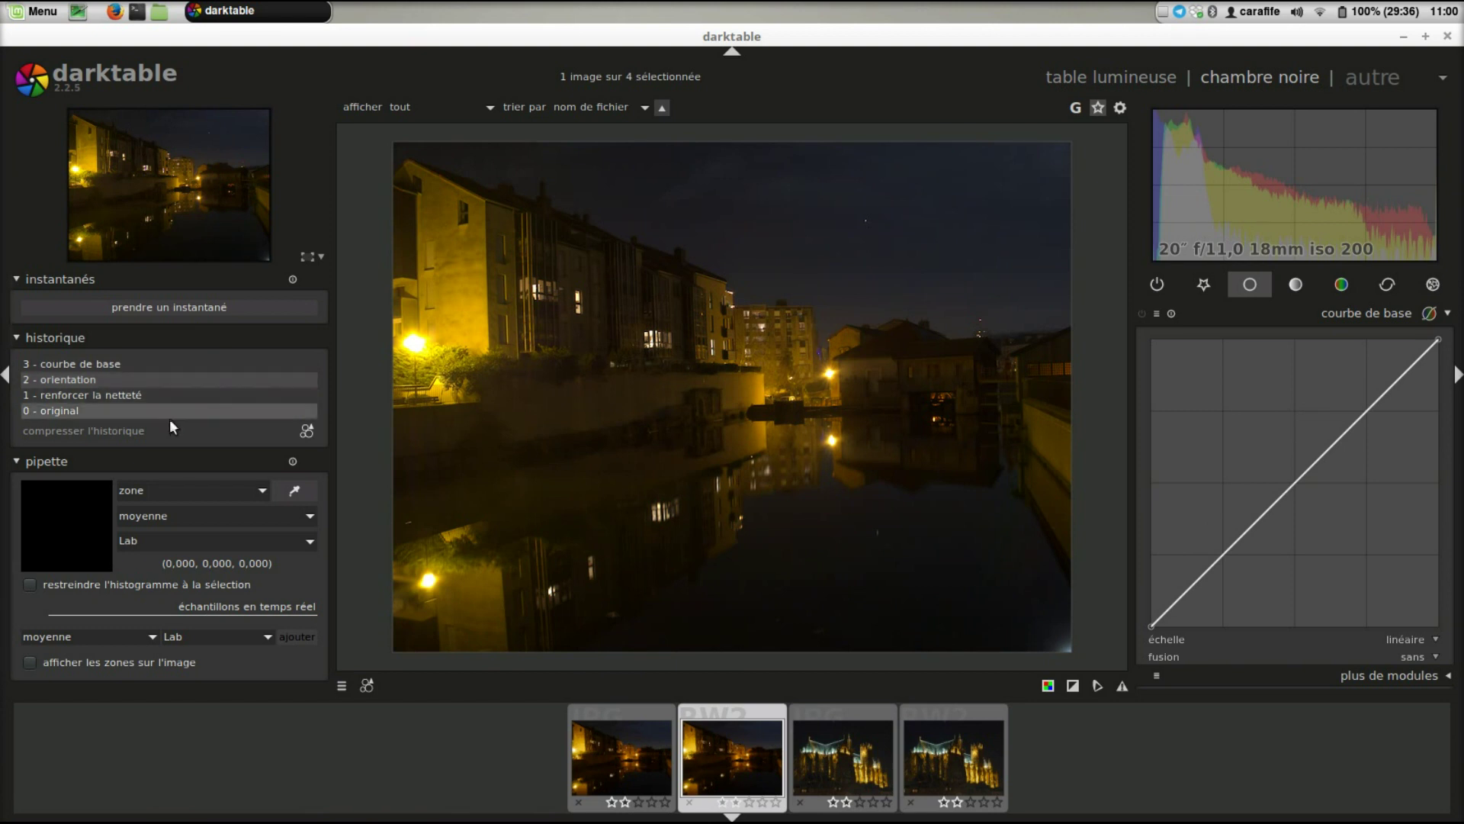
left_click(172, 427)
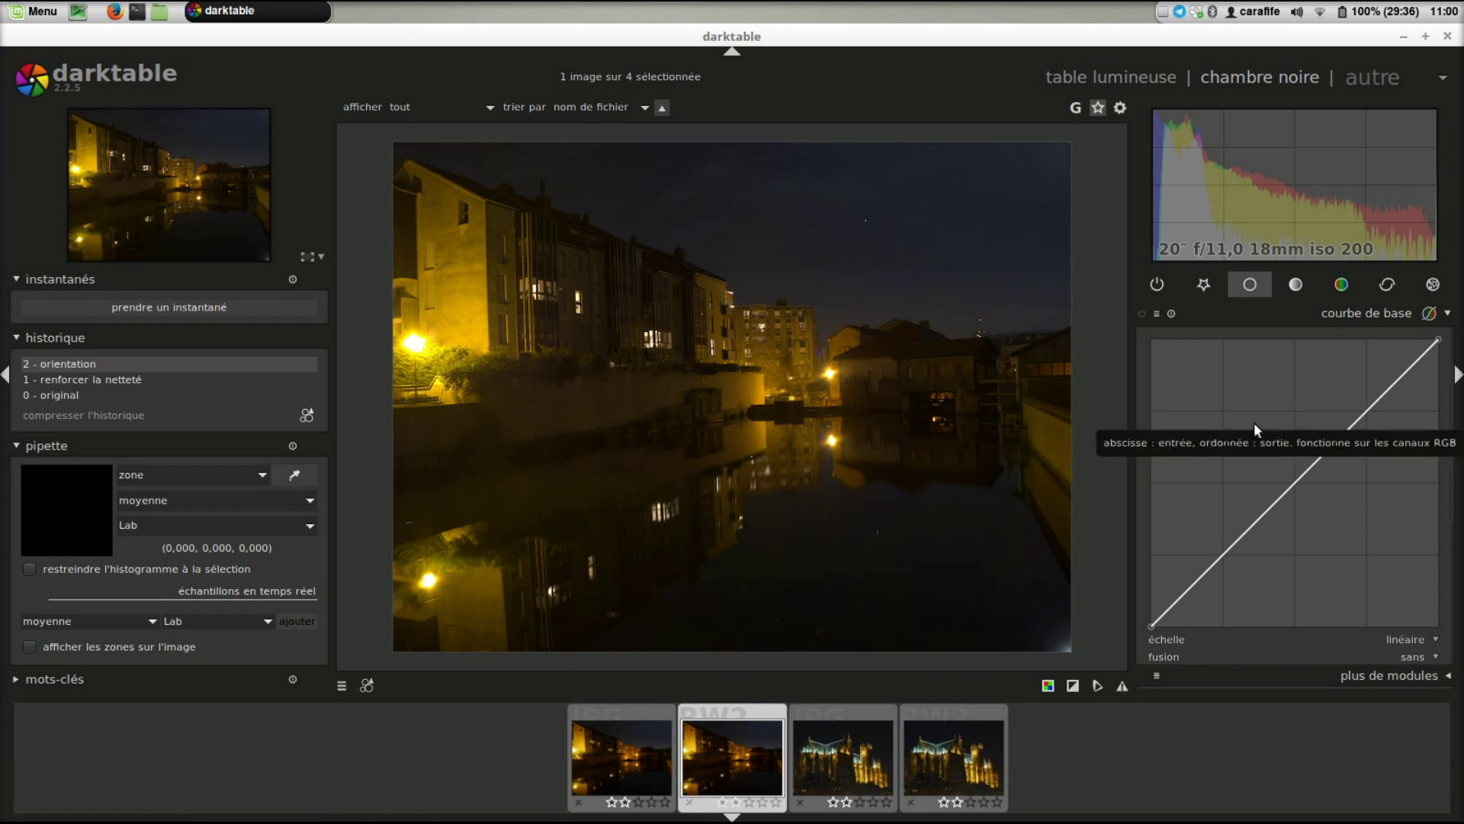
left_click(633, 776)
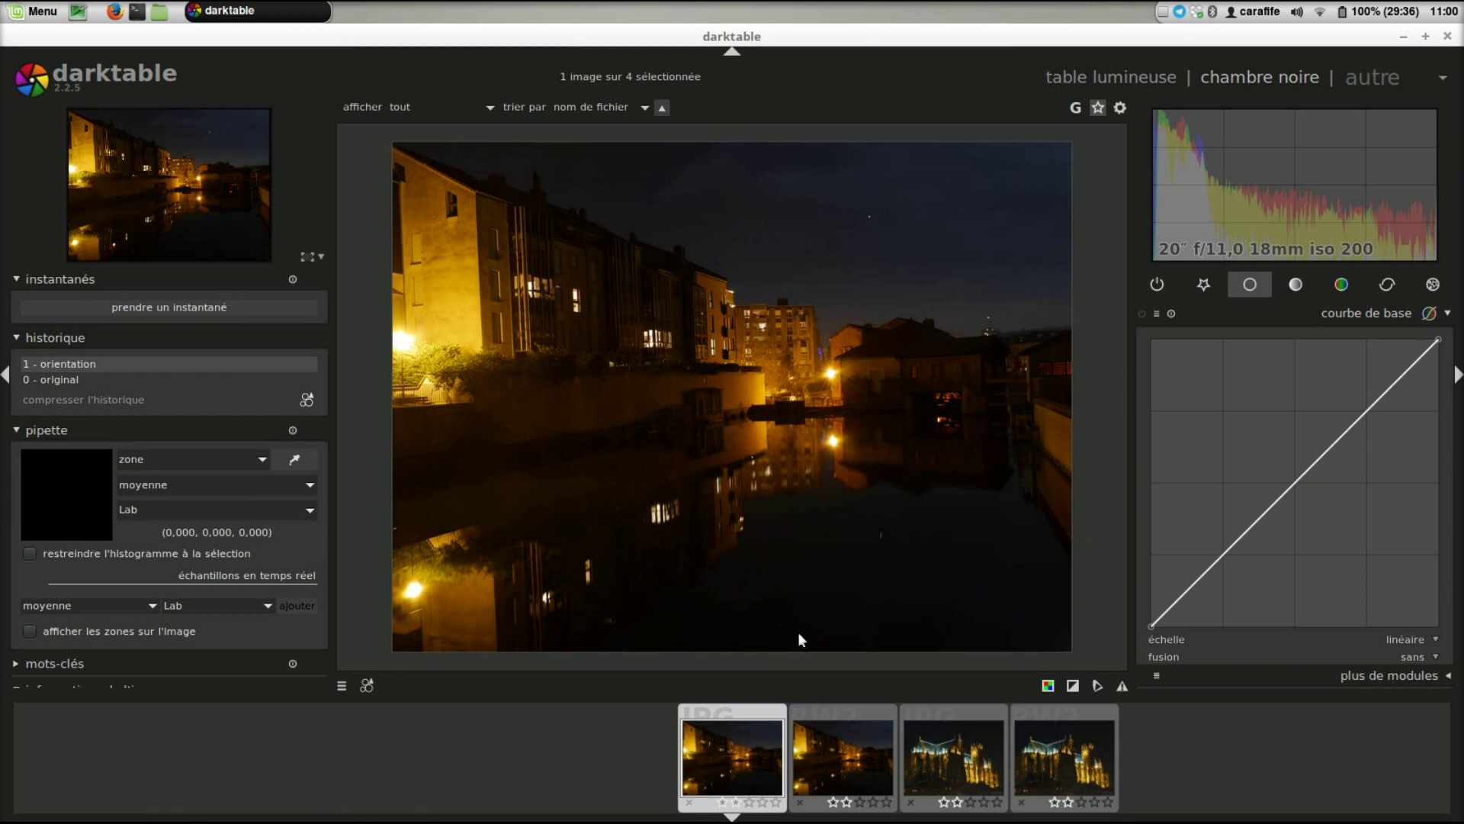
left_click(846, 752)
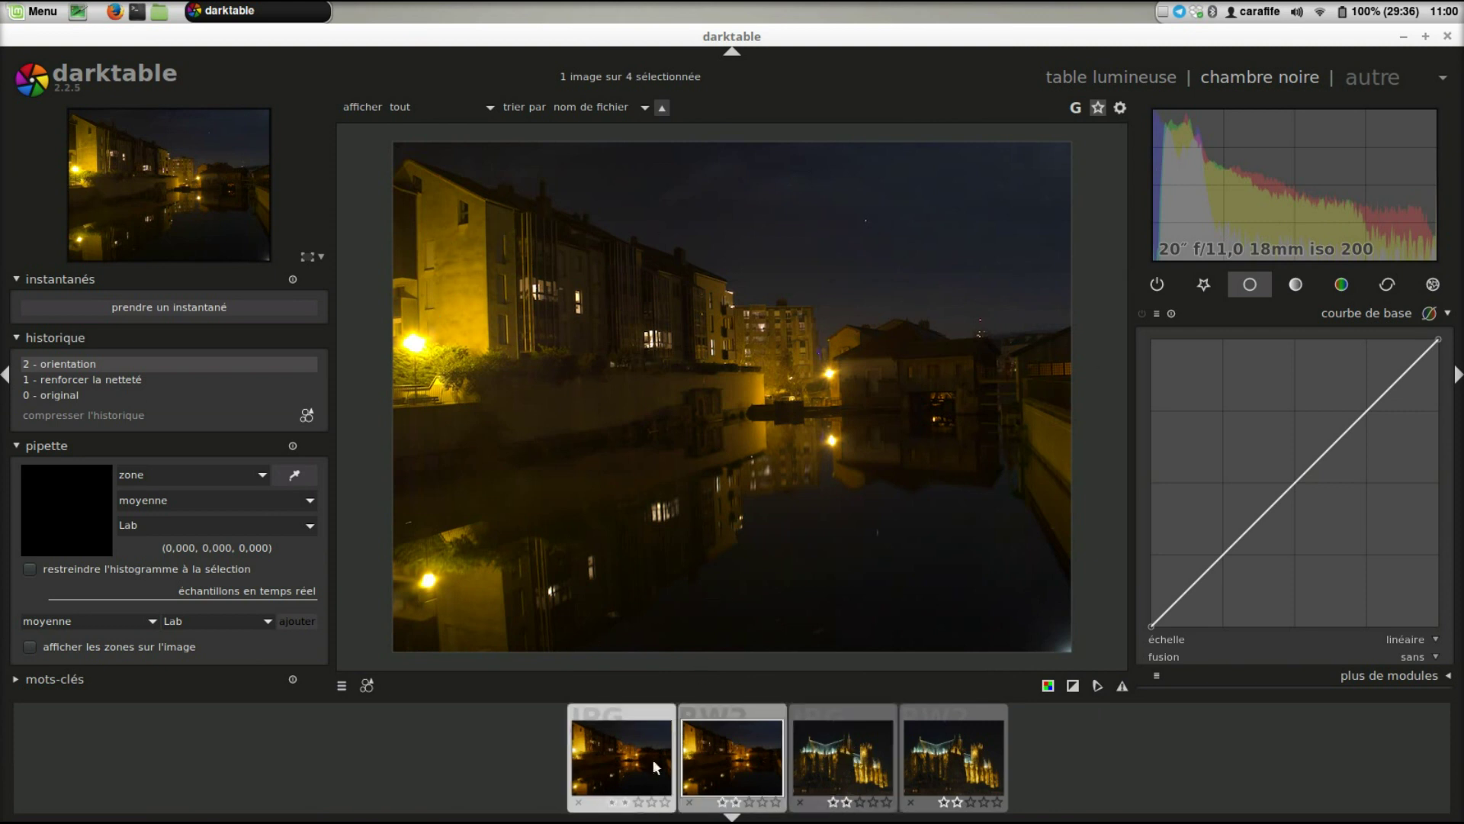
left_click(637, 781)
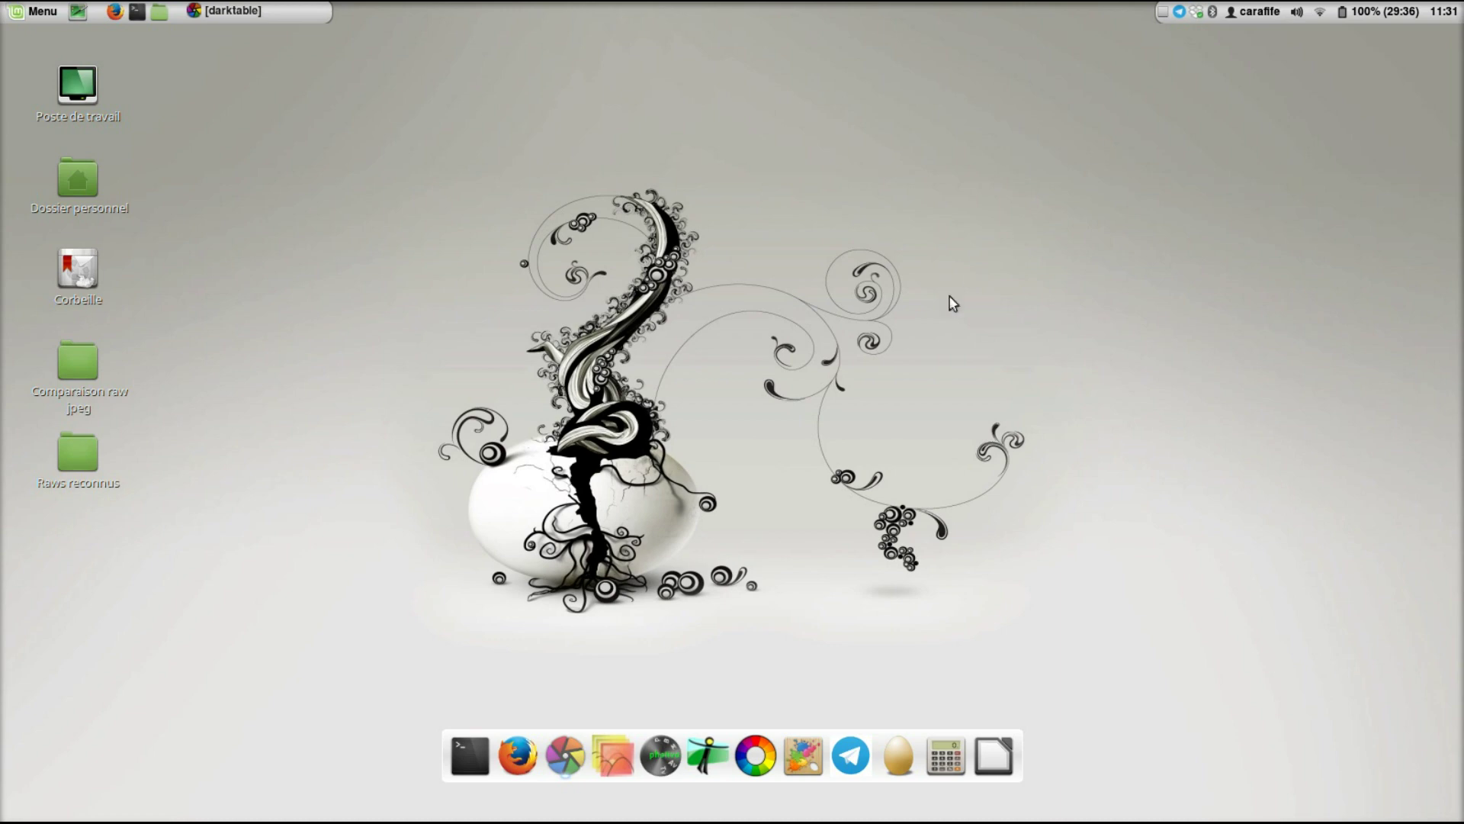
- Restore the minimized darktable window showing the white tiger photo in the darkroom
left_click(573, 749)
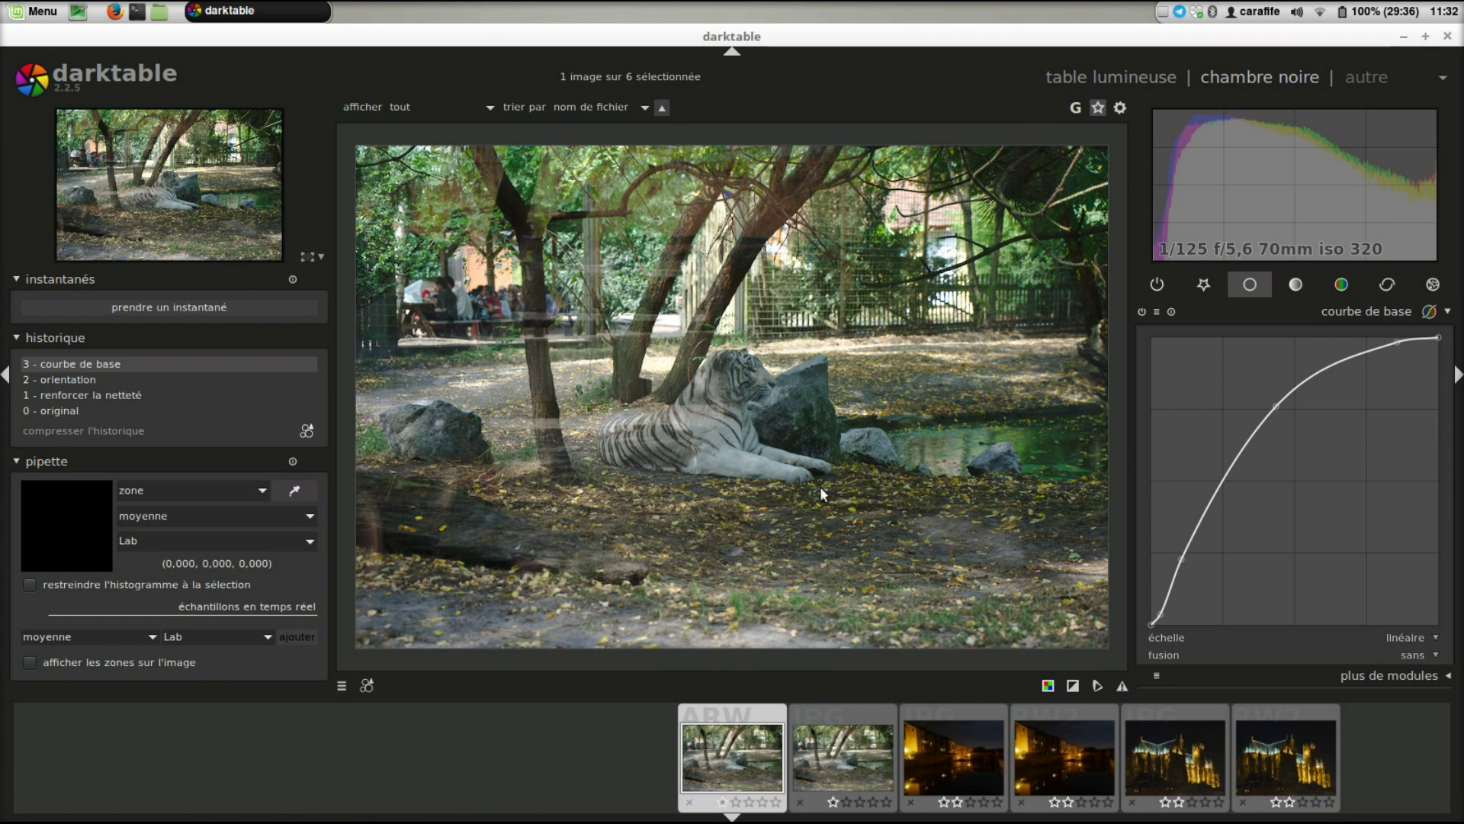
left_click(833, 762)
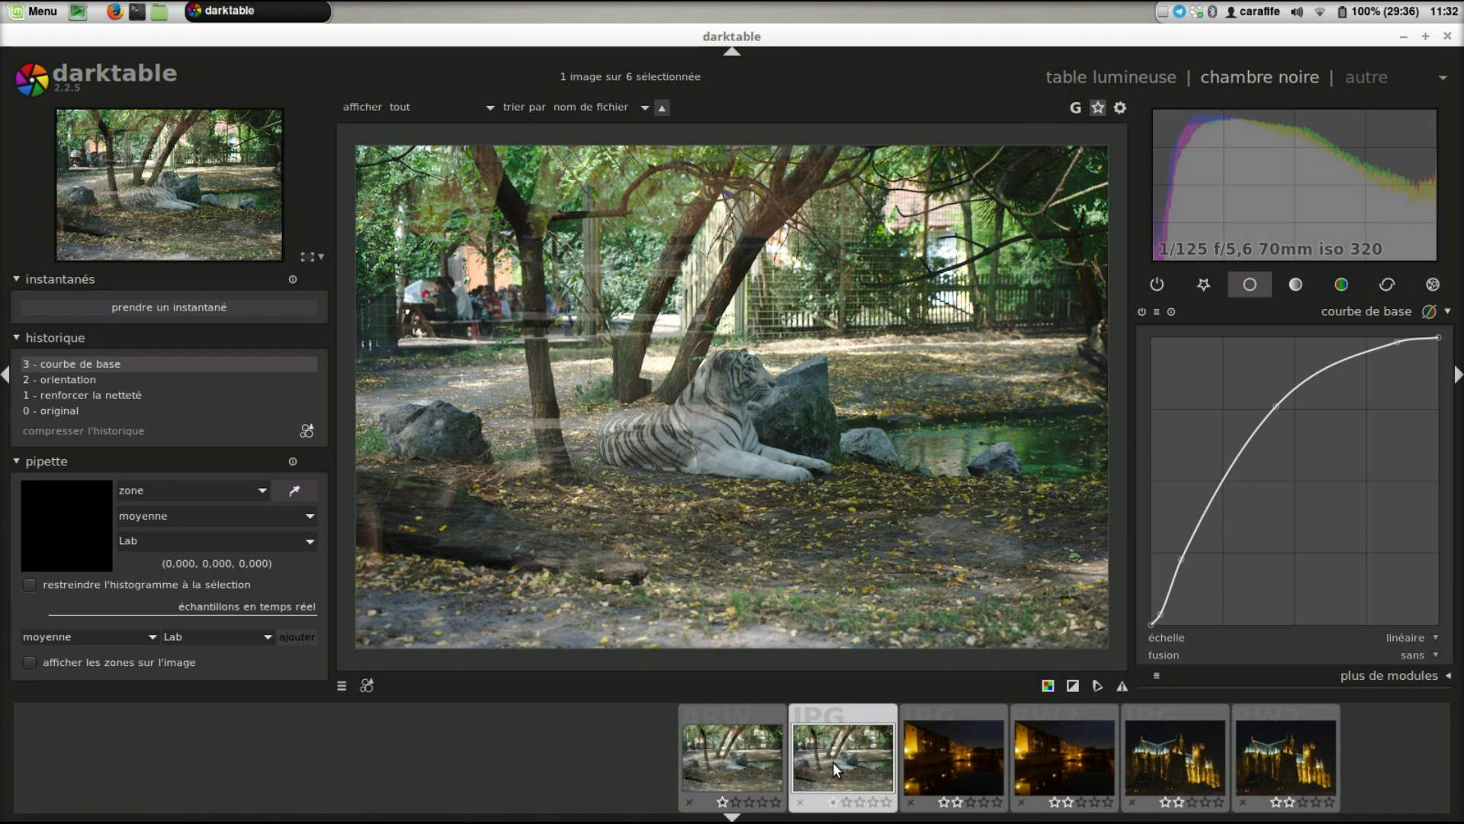
left_click(760, 757)
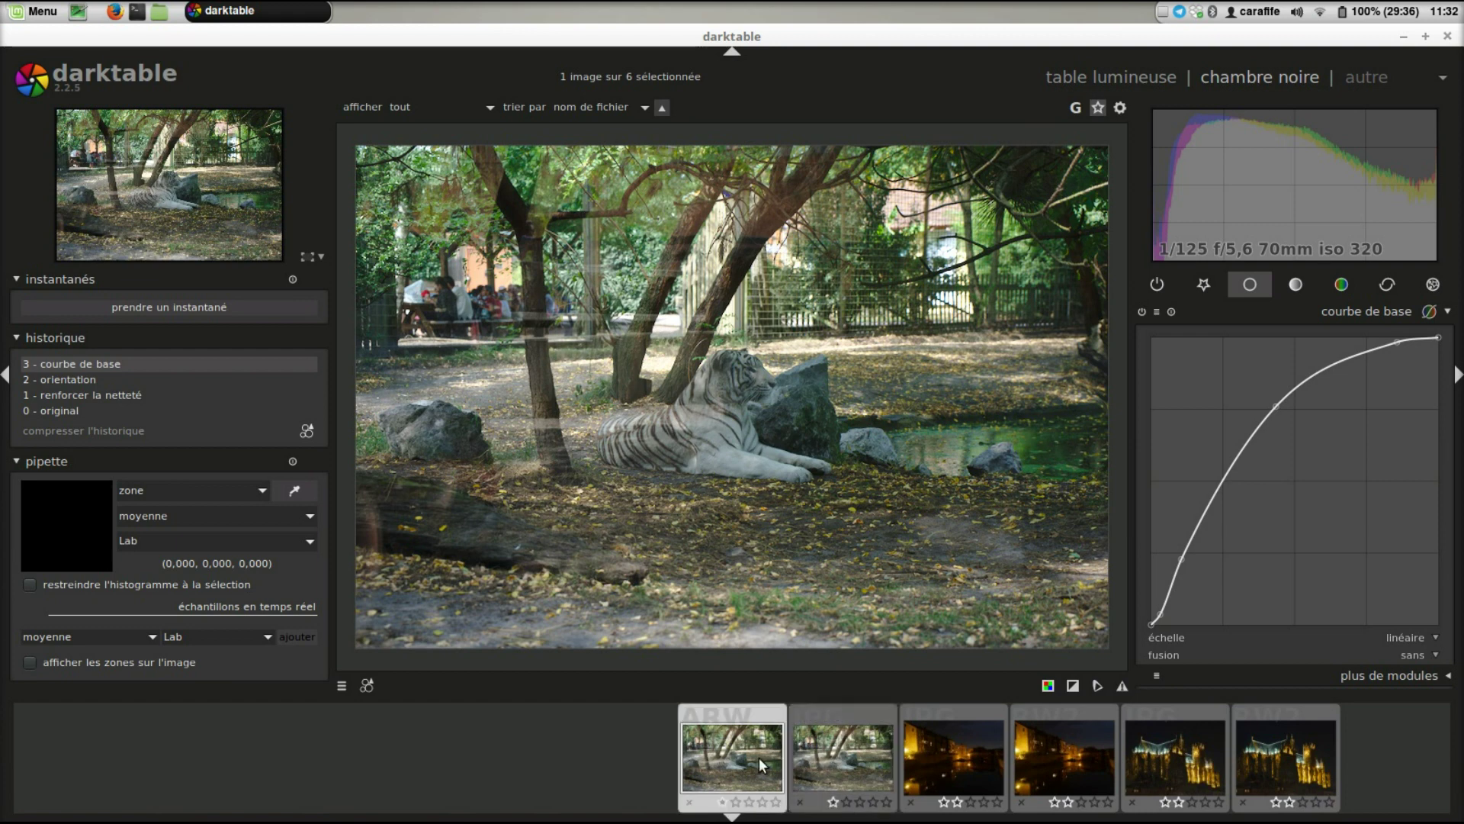
left_click(861, 748)
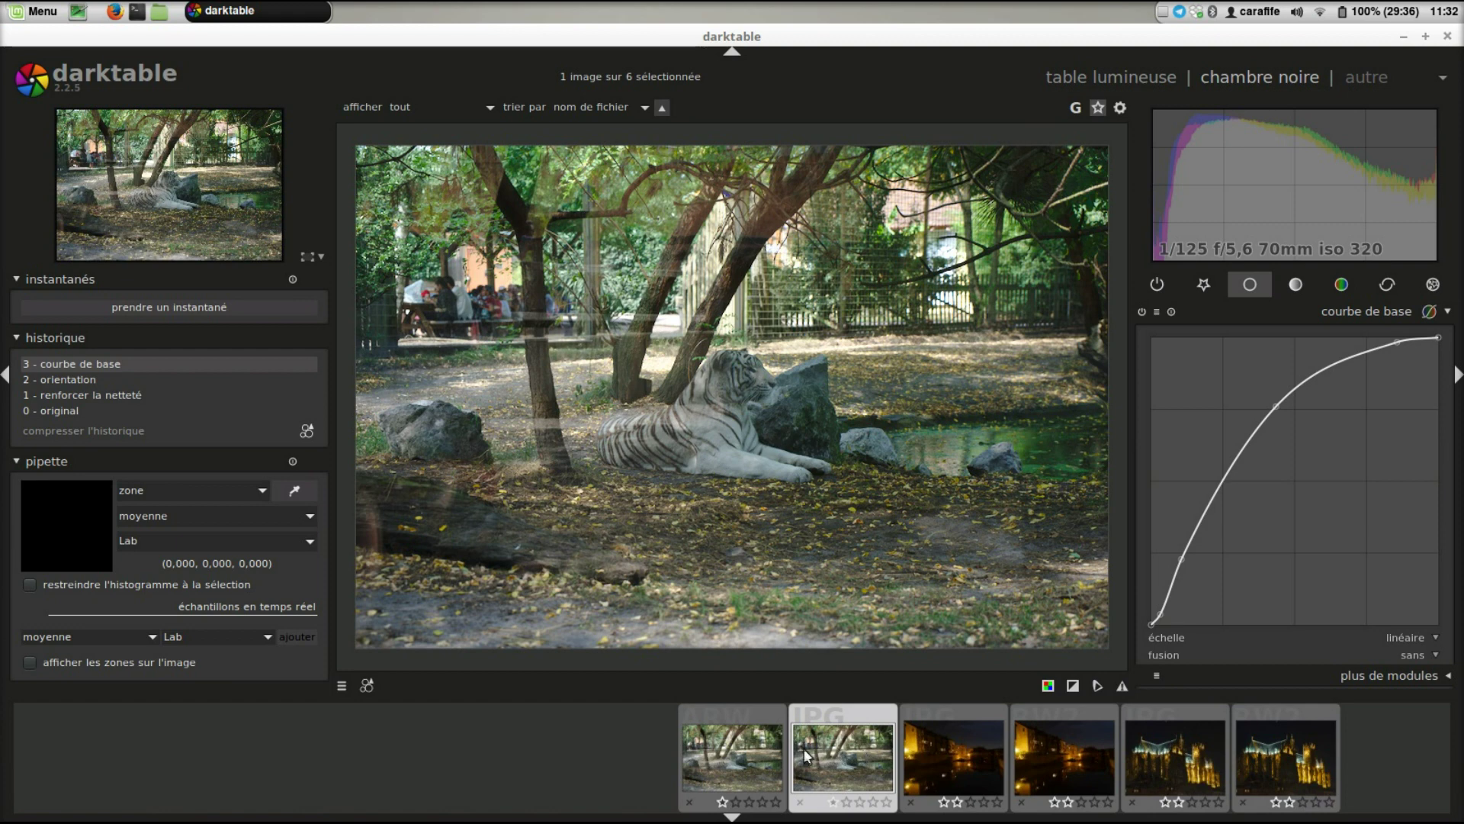
left_click(766, 749)
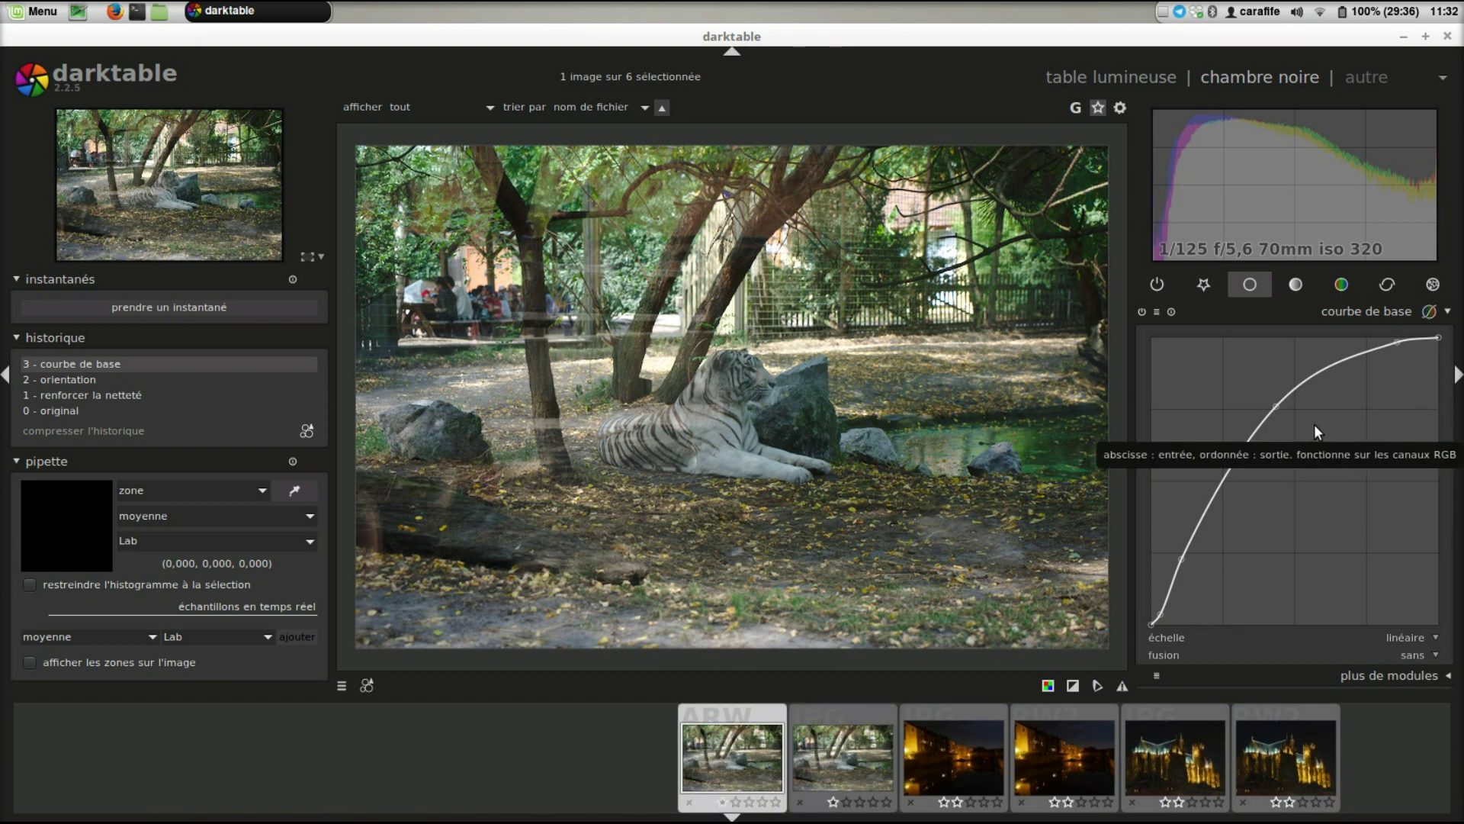
left_click(848, 744)
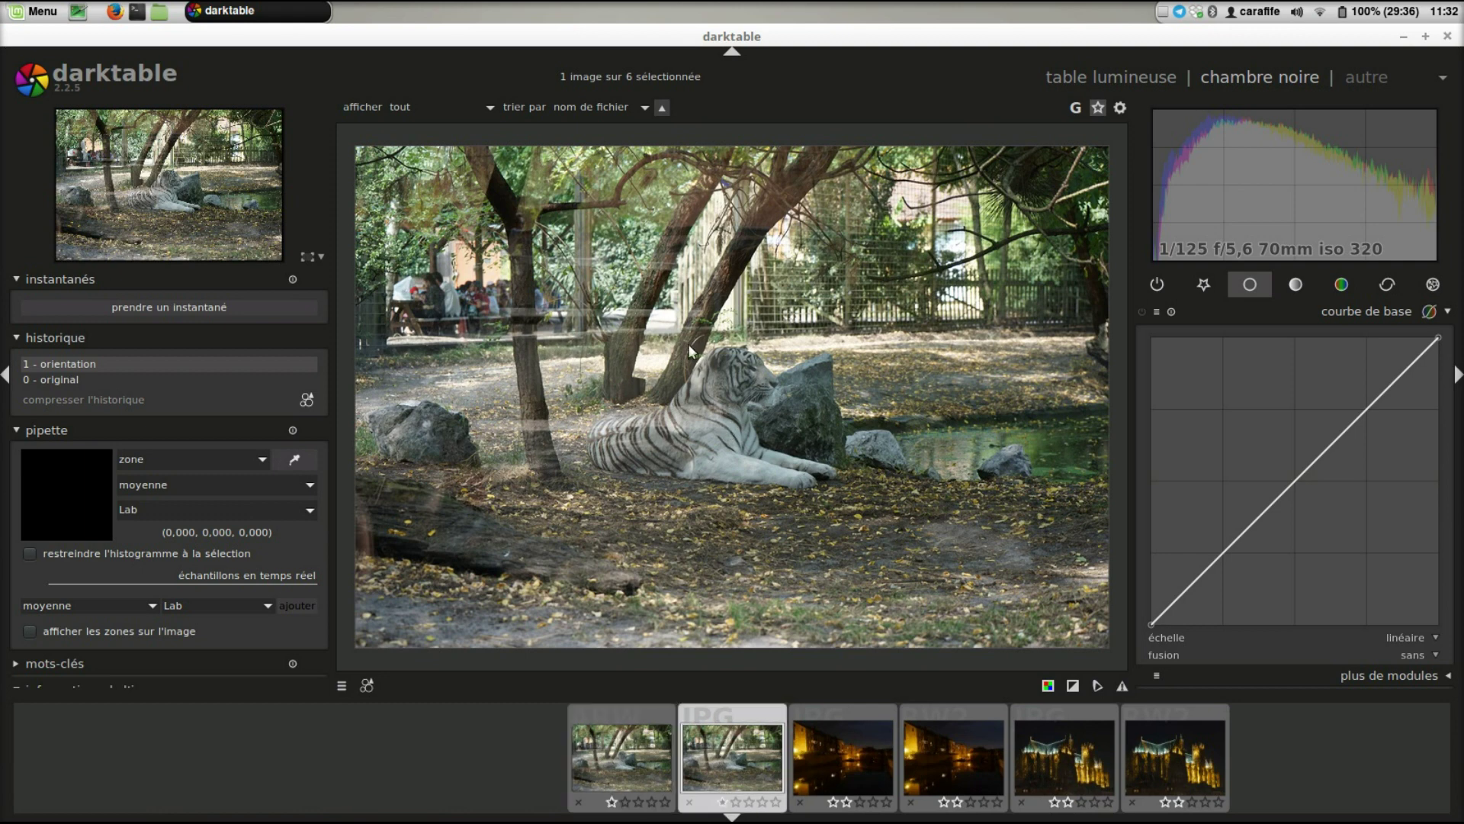
left_click(650, 753)
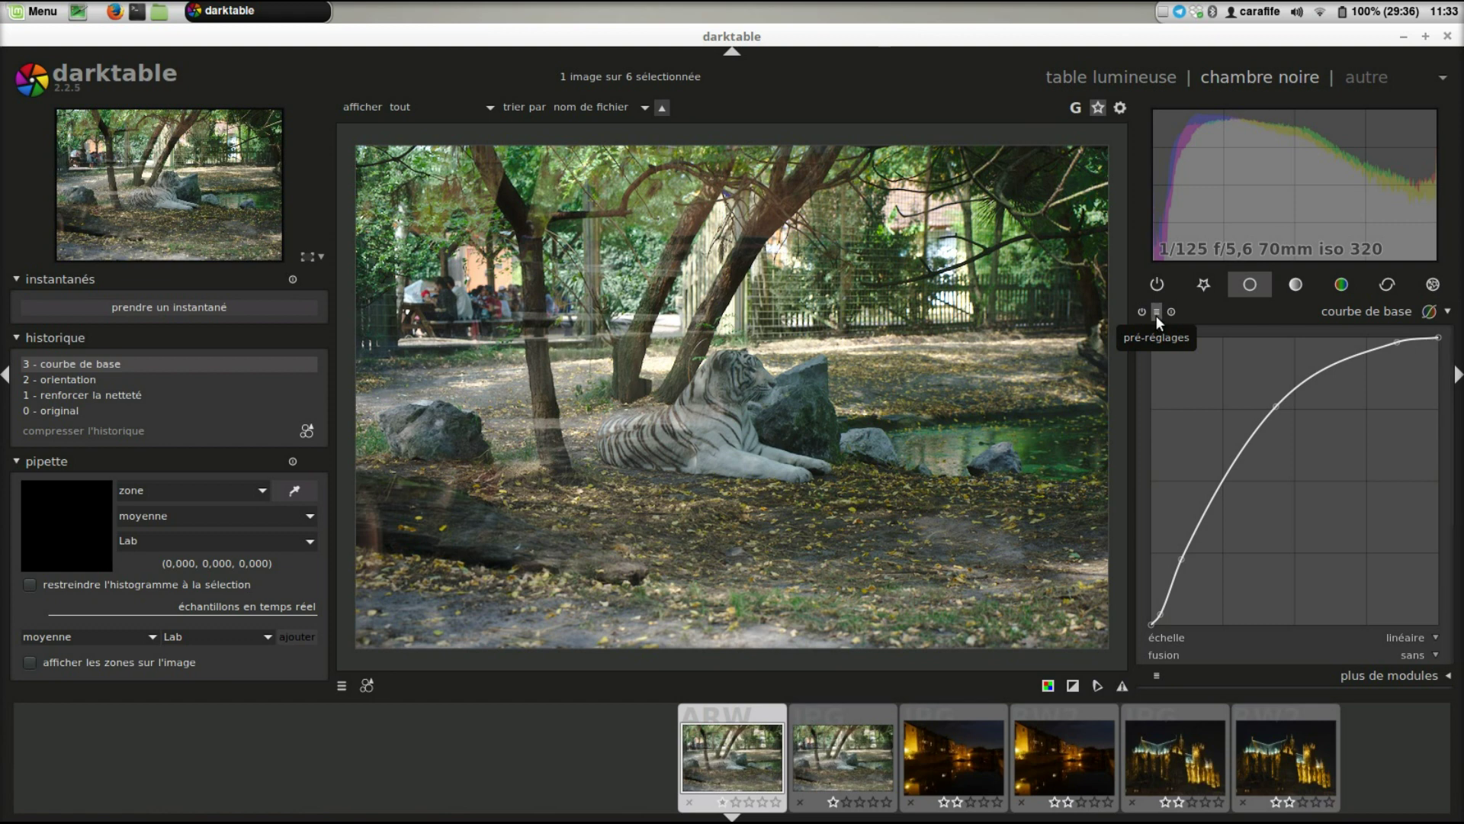
- Create a new base curve preset from the current curve, moving its dialog above the photo
left_click(1156, 312)
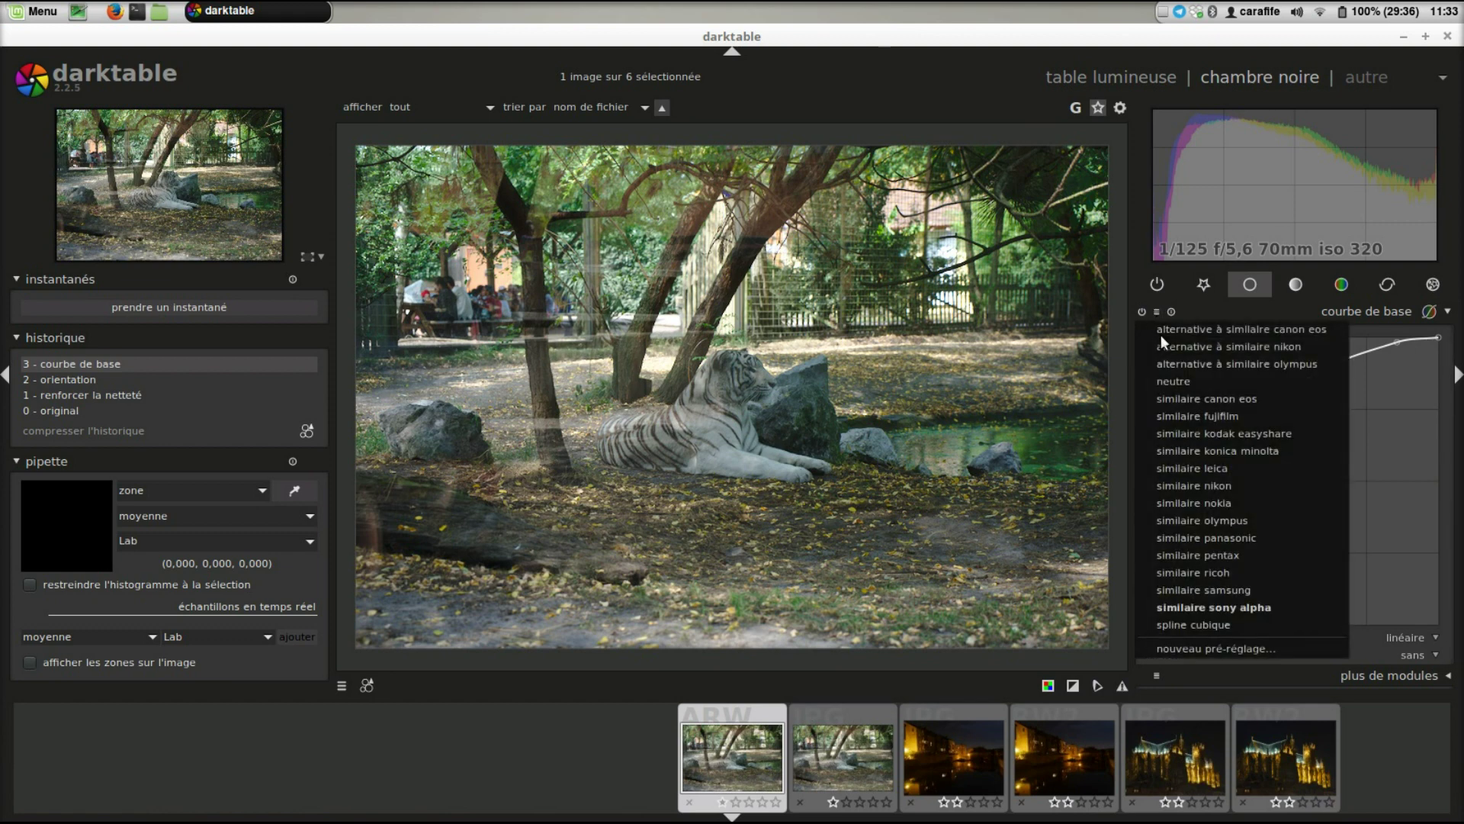
left_click(1247, 658)
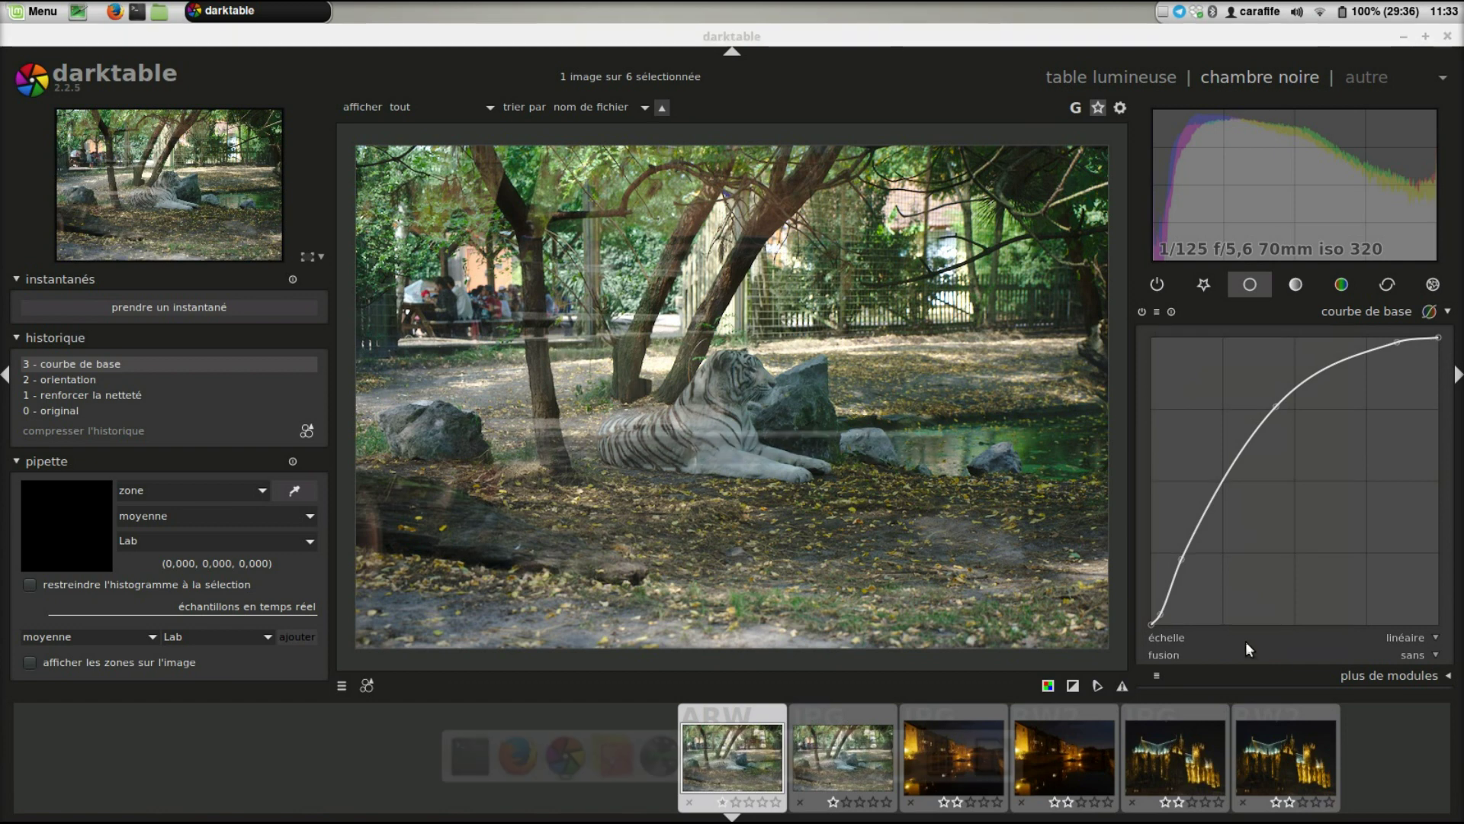
left_click_drag(734, 391, 813, 180)
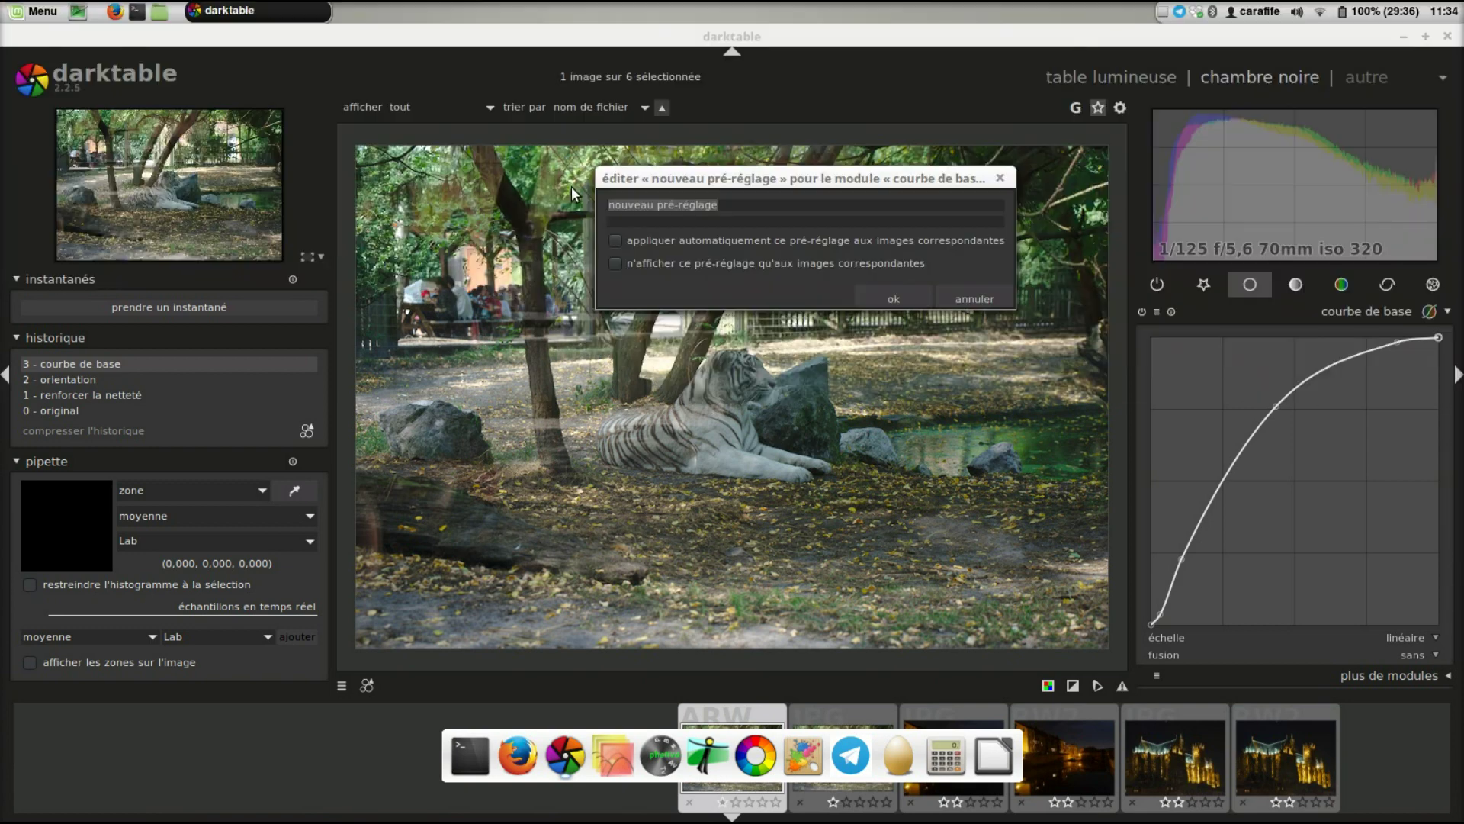
- Name the preset 'Test' and enable automatic application to matching images
type("Test")
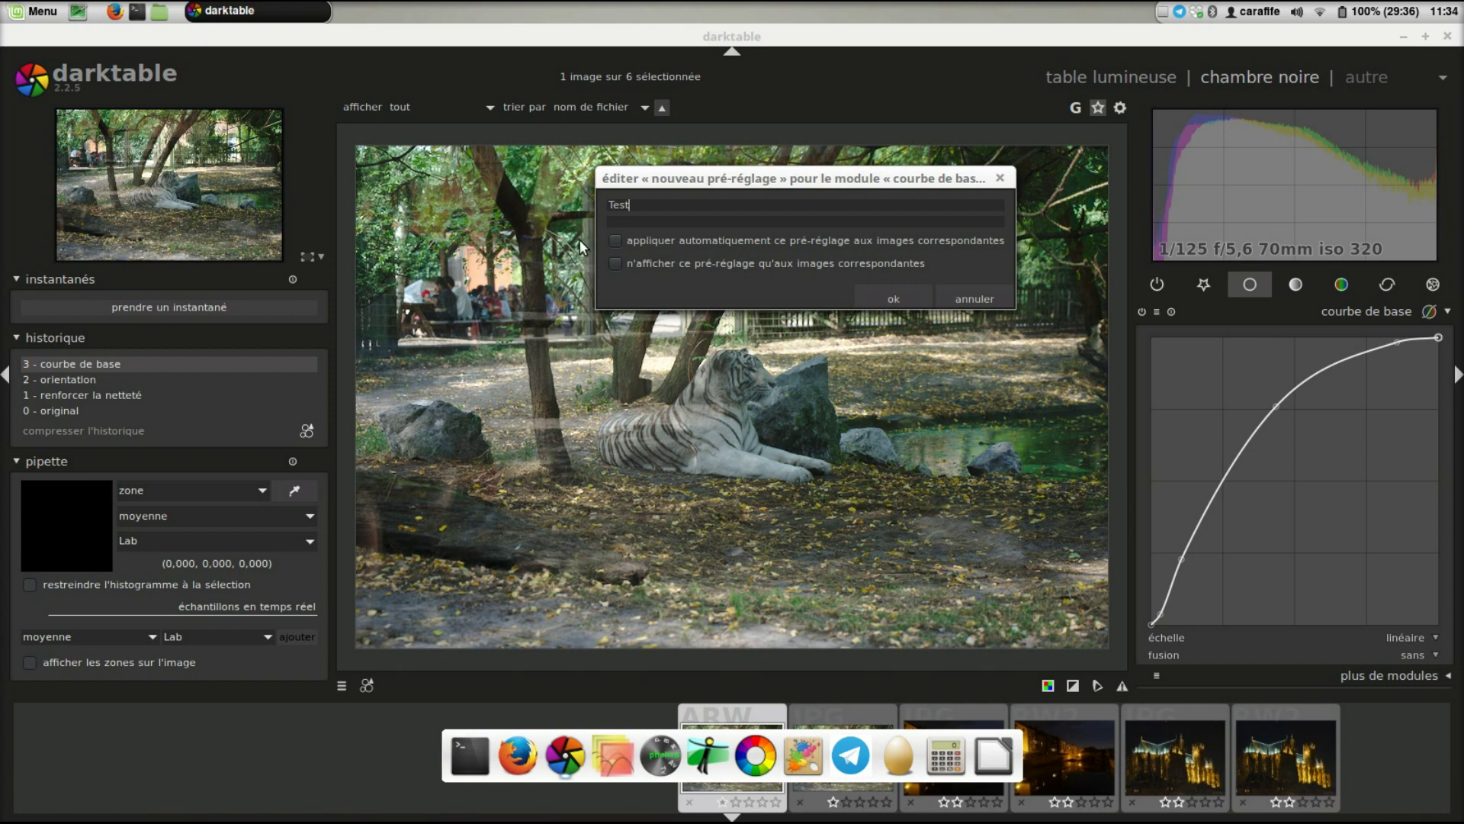
left_click(615, 241)
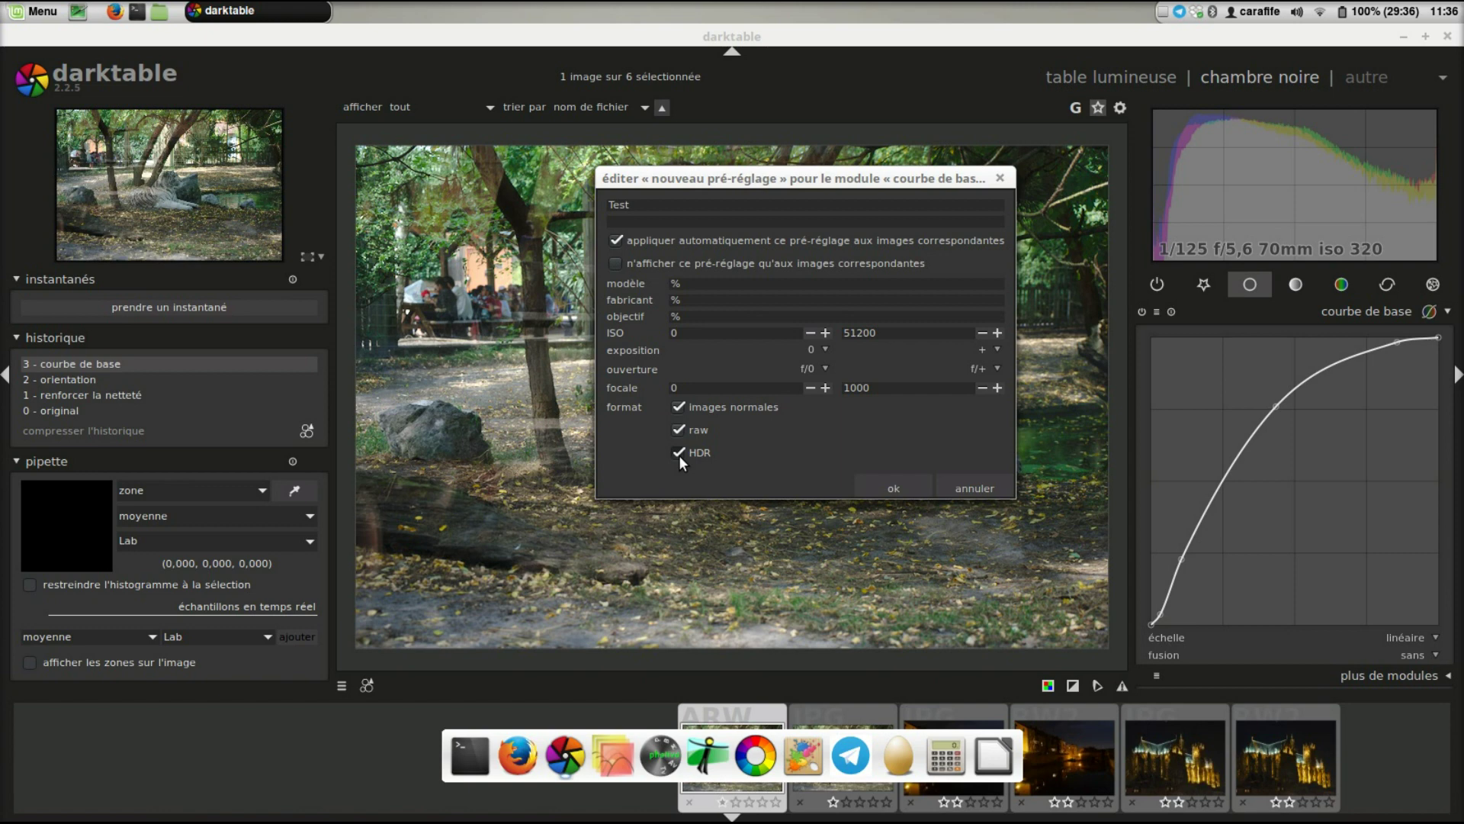
- Exclude normal images, turn off automatic application, and save the 'Test' preset
left_click(678, 407)
left_click_drag(820, 182, 783, 156)
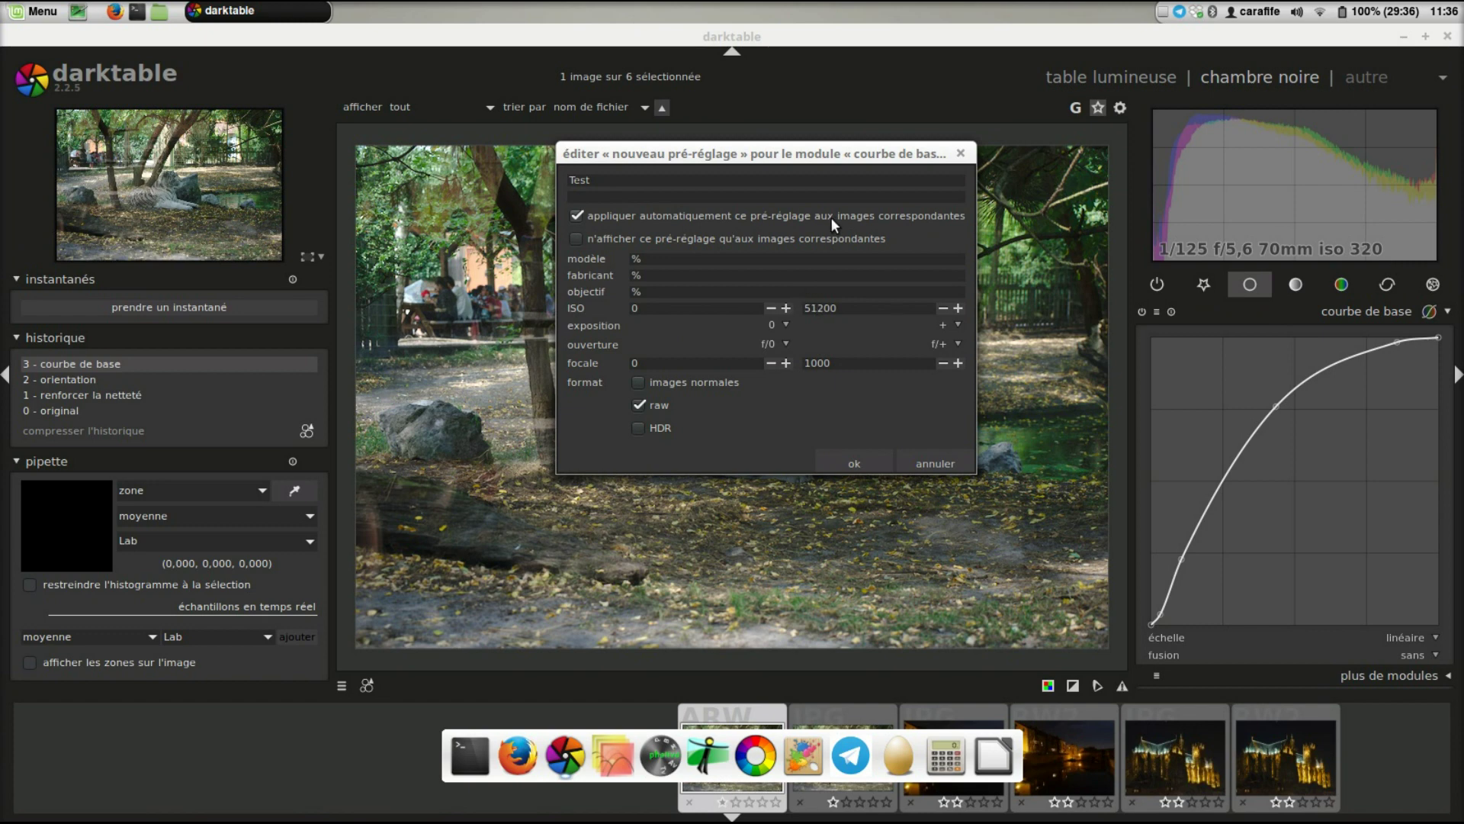
left_click(576, 216)
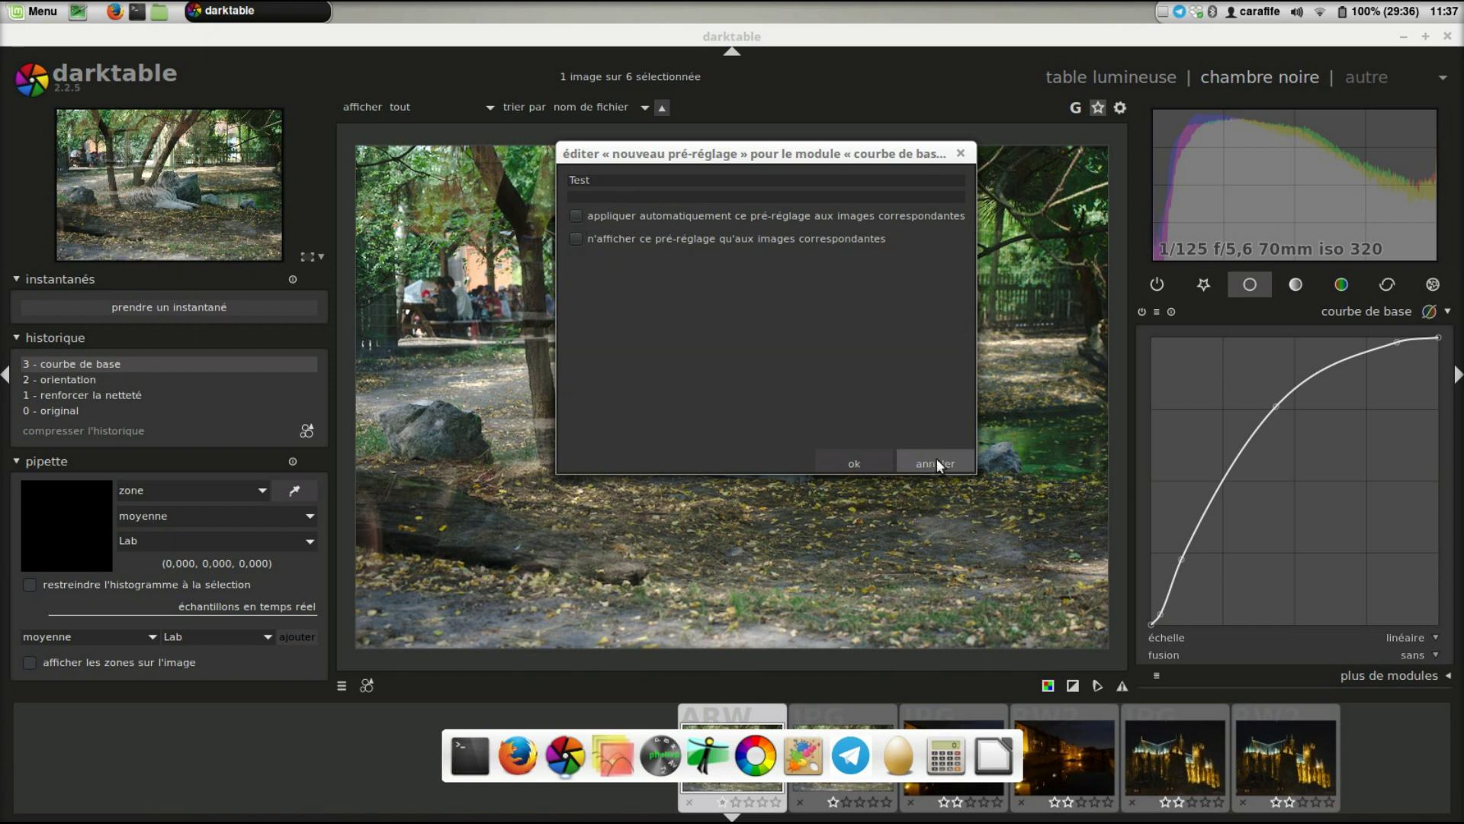
left_click(874, 460)
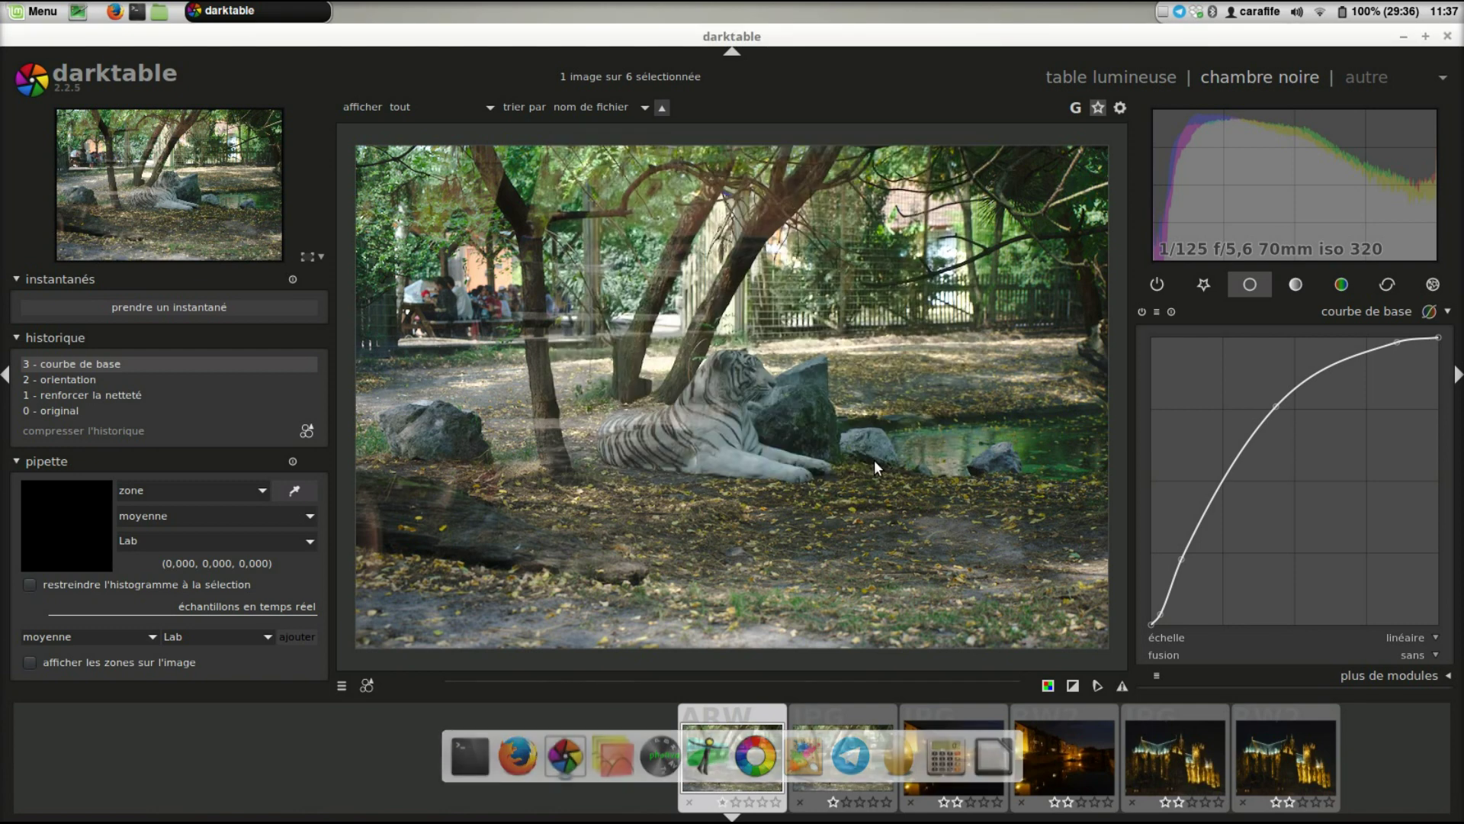
- Raise a midtone point on the base curve, then start another new base curve preset
left_click(1156, 312)
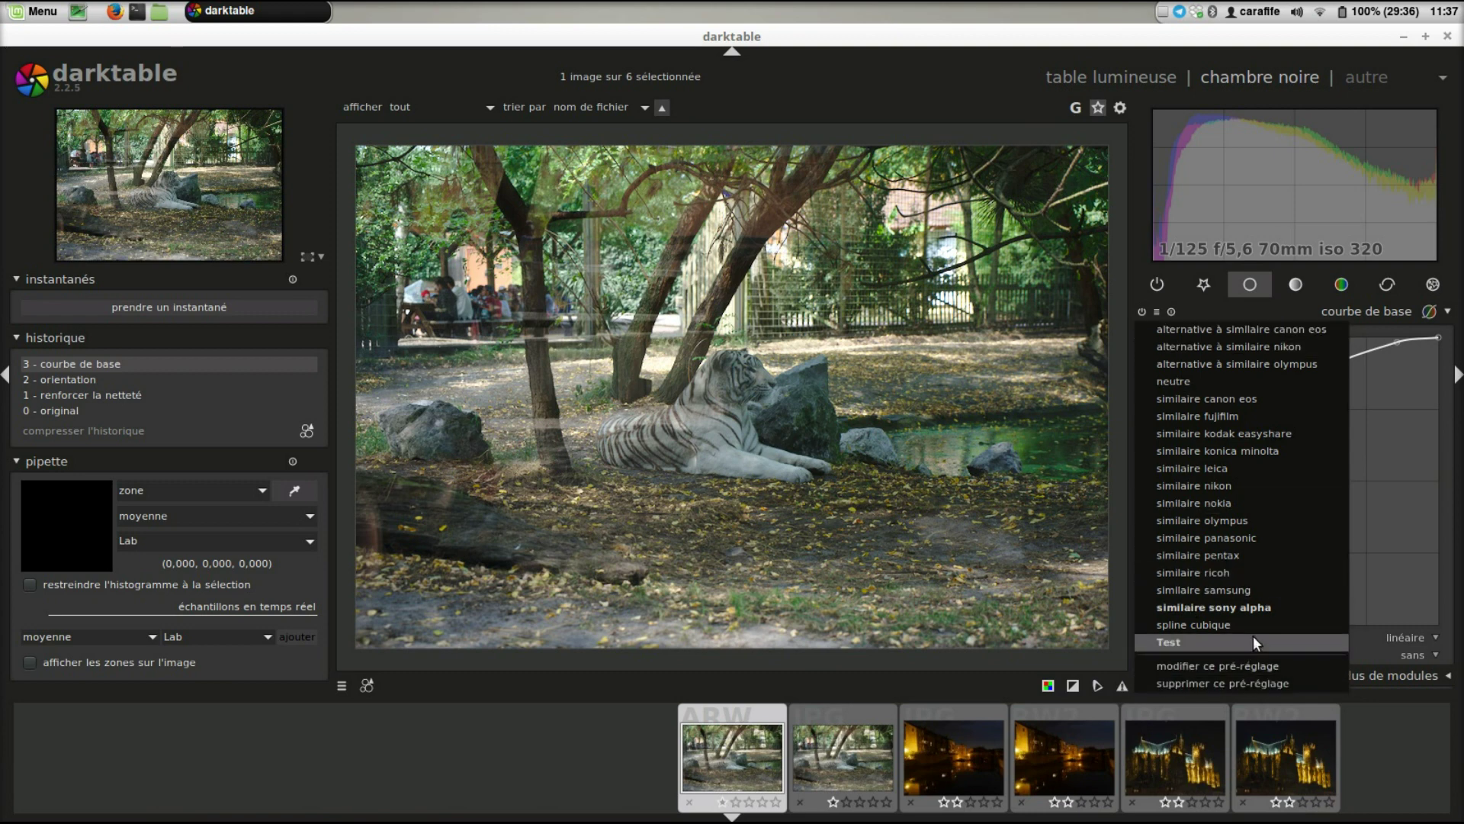
left_click(971, 555)
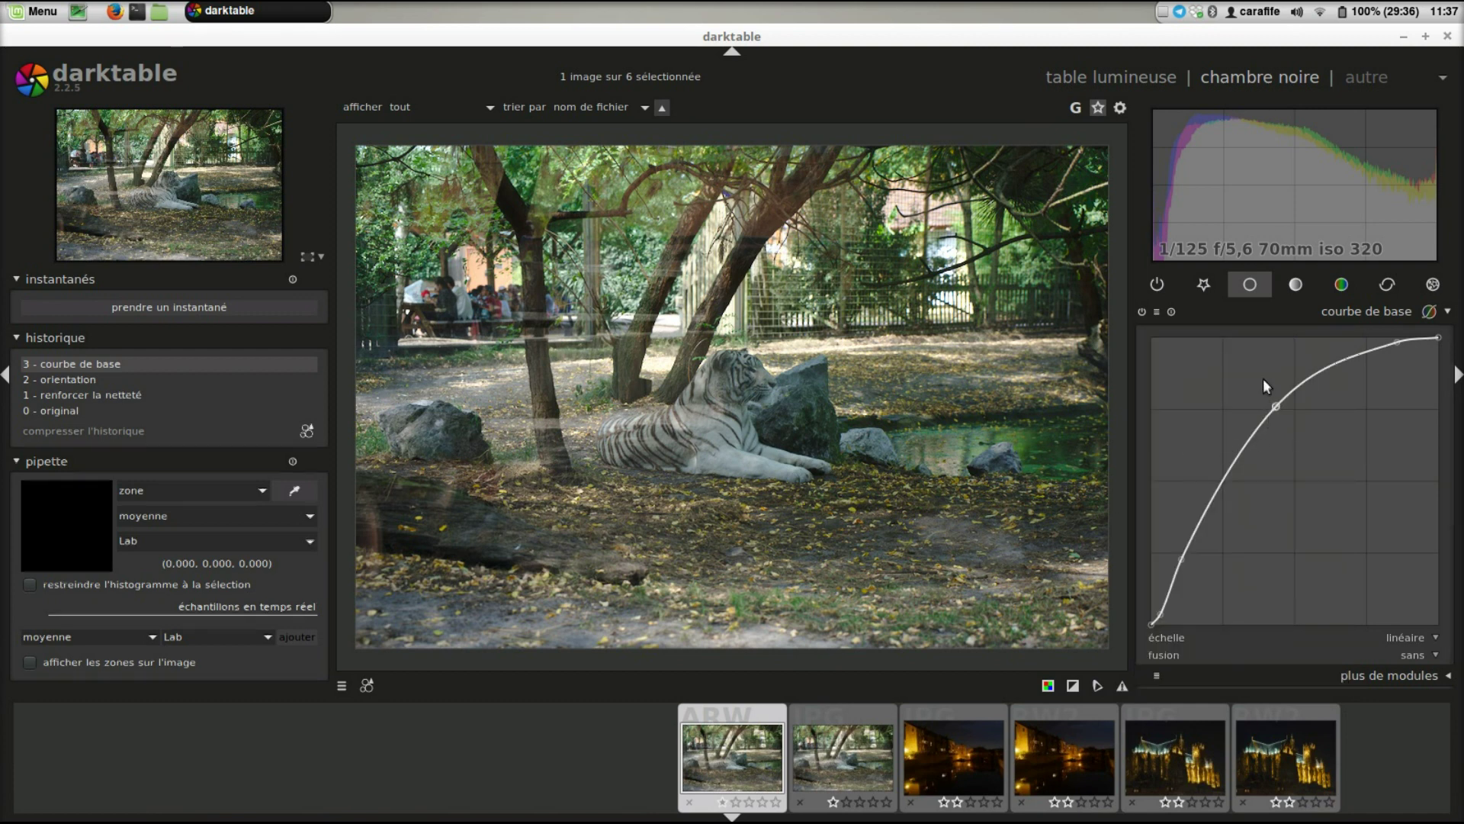
left_click_drag(1263, 378, 1263, 379)
left_click(1159, 311)
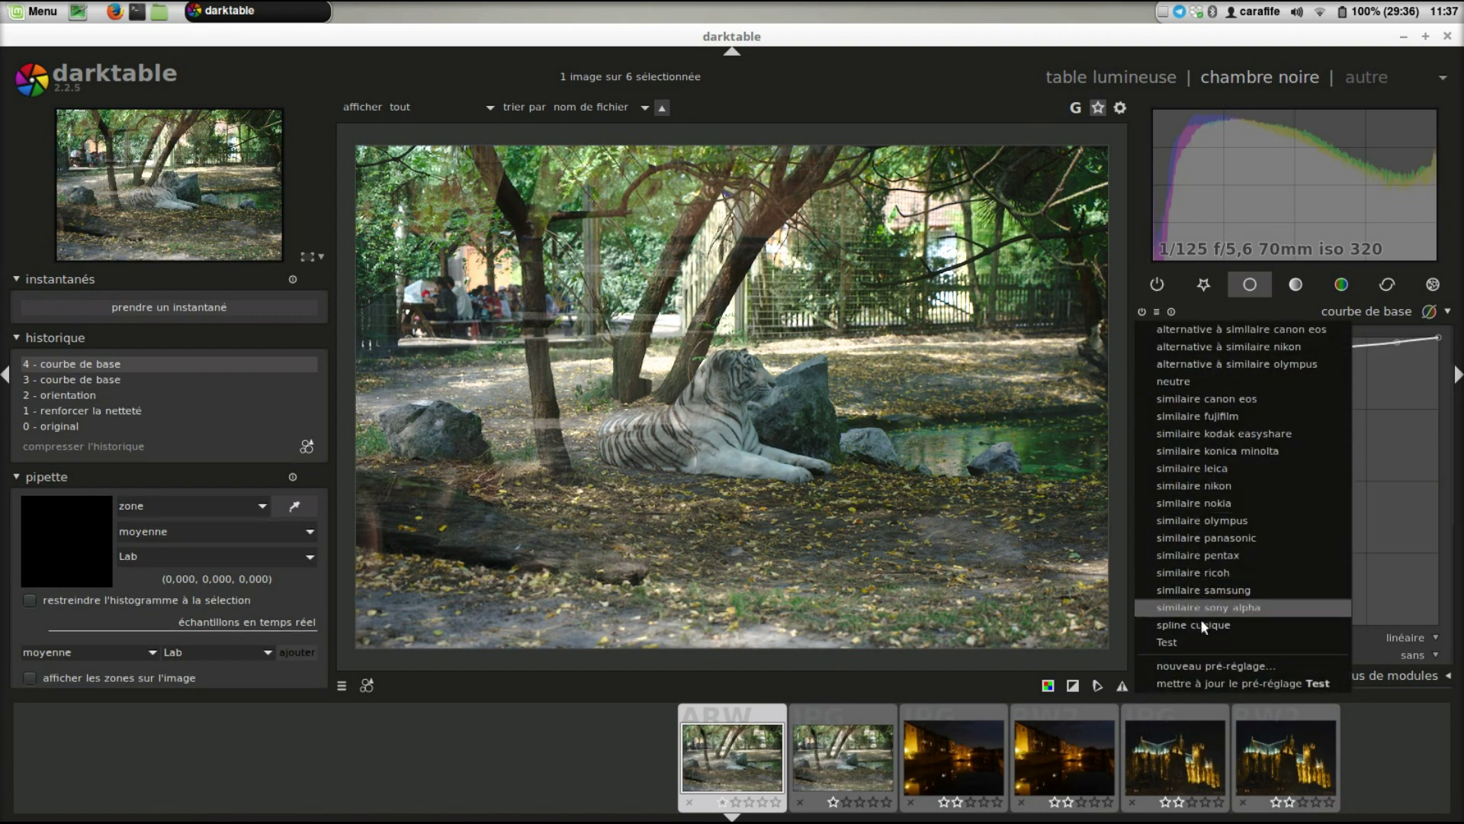
left_click(1212, 658)
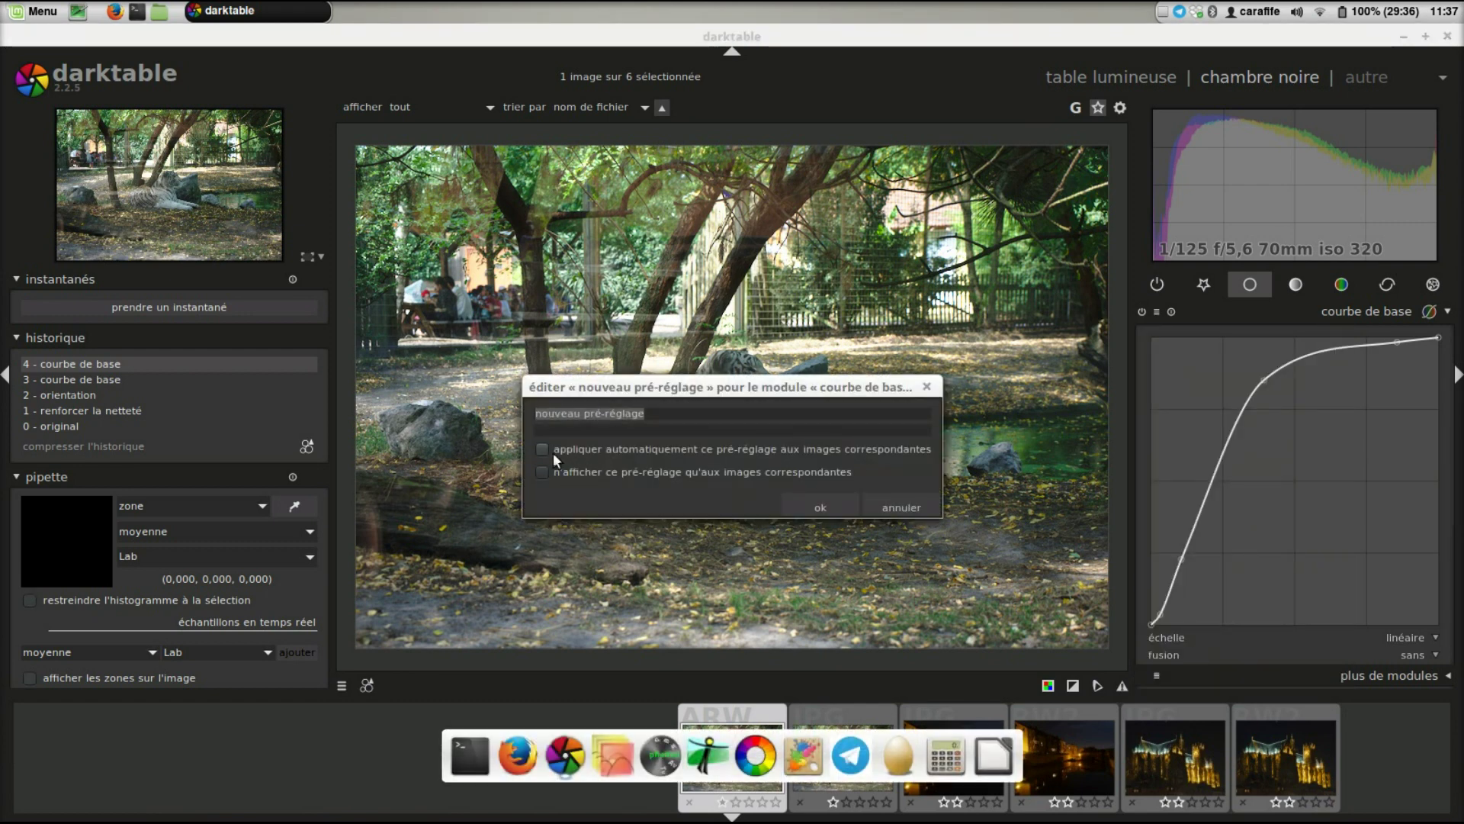
- Enable auto-apply for the new preset, move its dialog up, and begin naming it 'Tenta'
left_click(541, 450)
left_click_drag(721, 384, 722, 233)
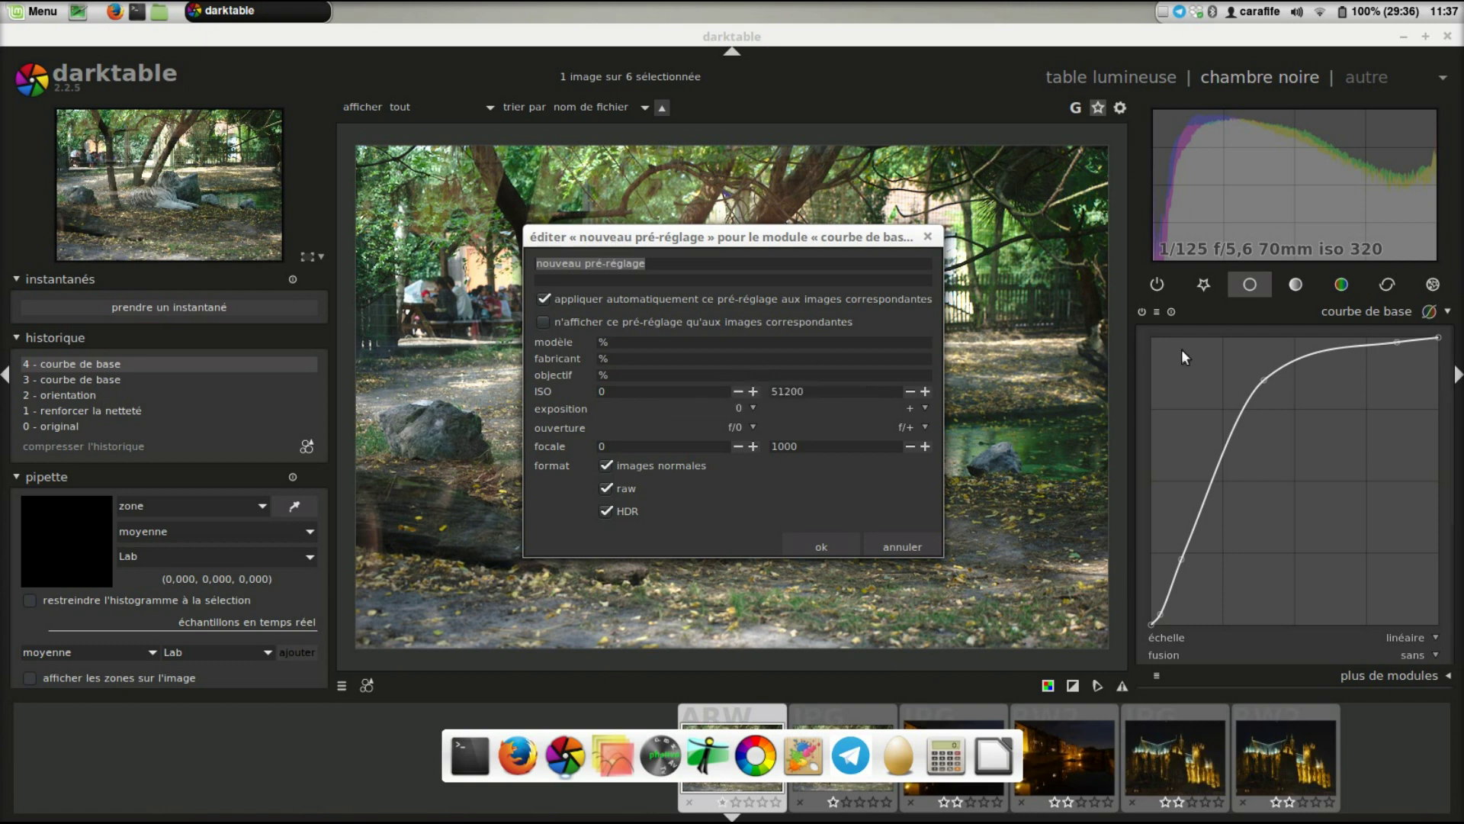
left_click(1155, 313)
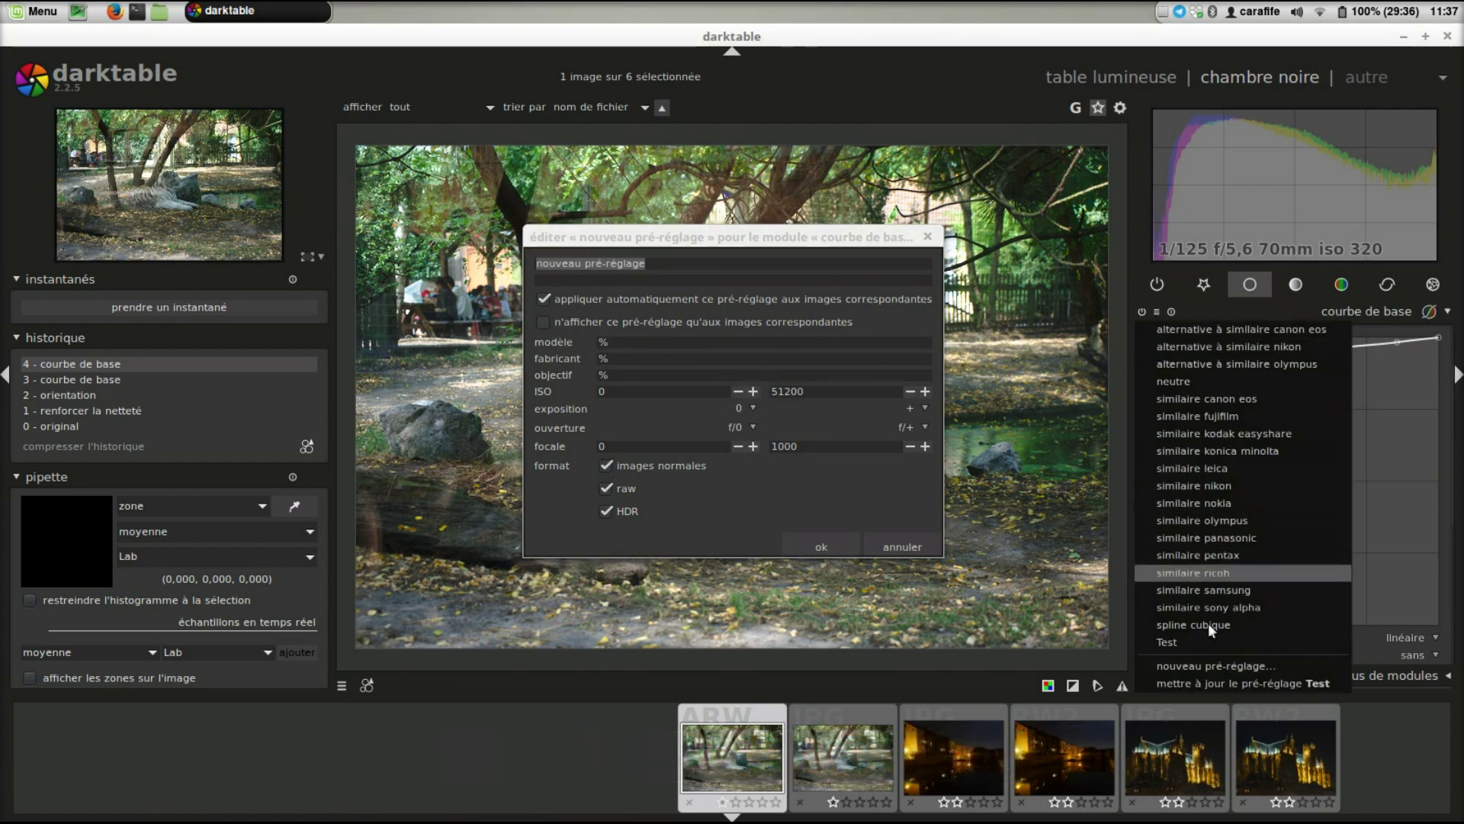
left_click(681, 264)
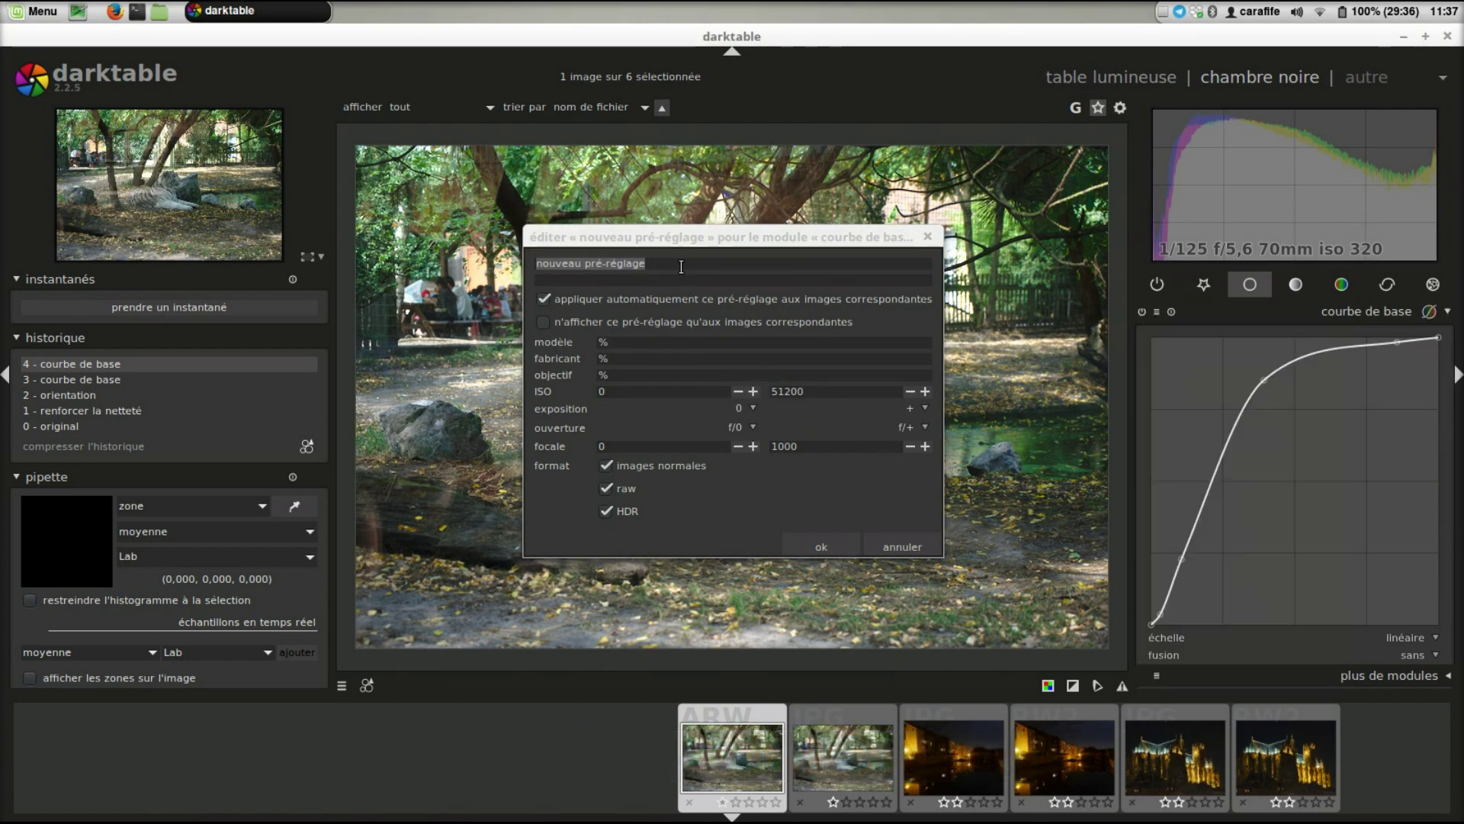
type("Tent")
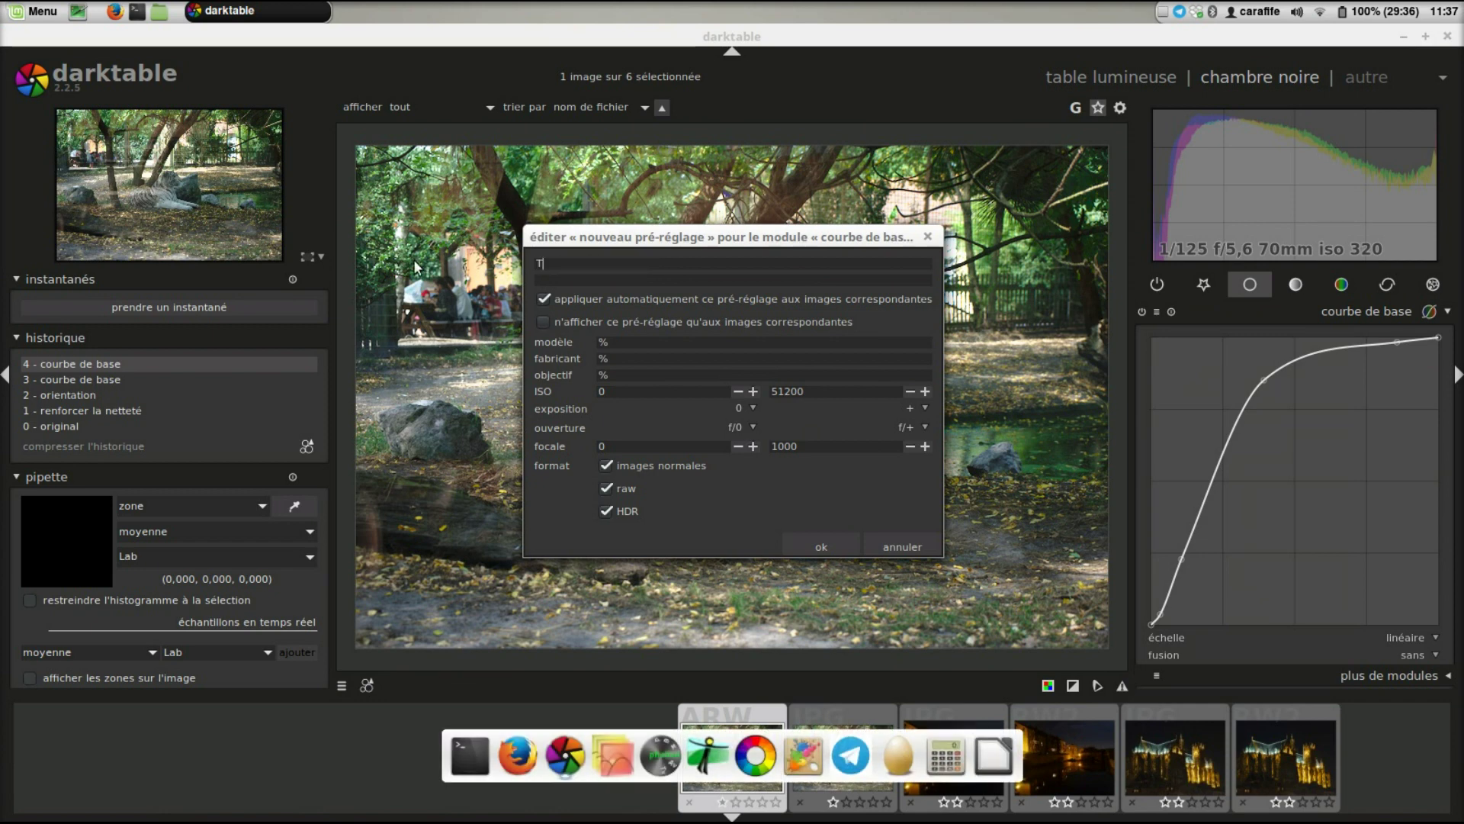
type("a")
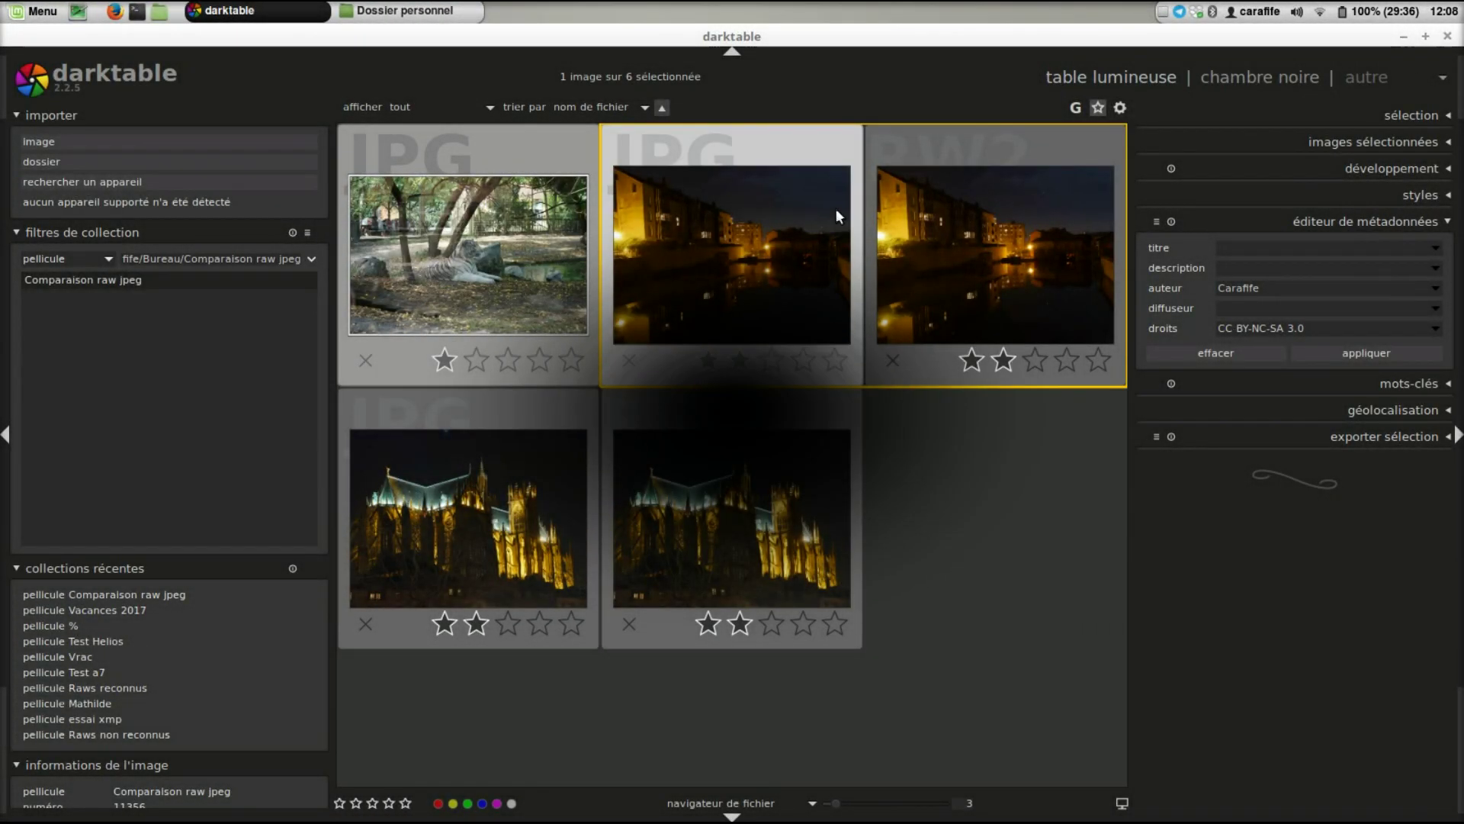
- Open the canal night photo and apply base curve, a brightening tone curve and fill light
double_click(793, 245)
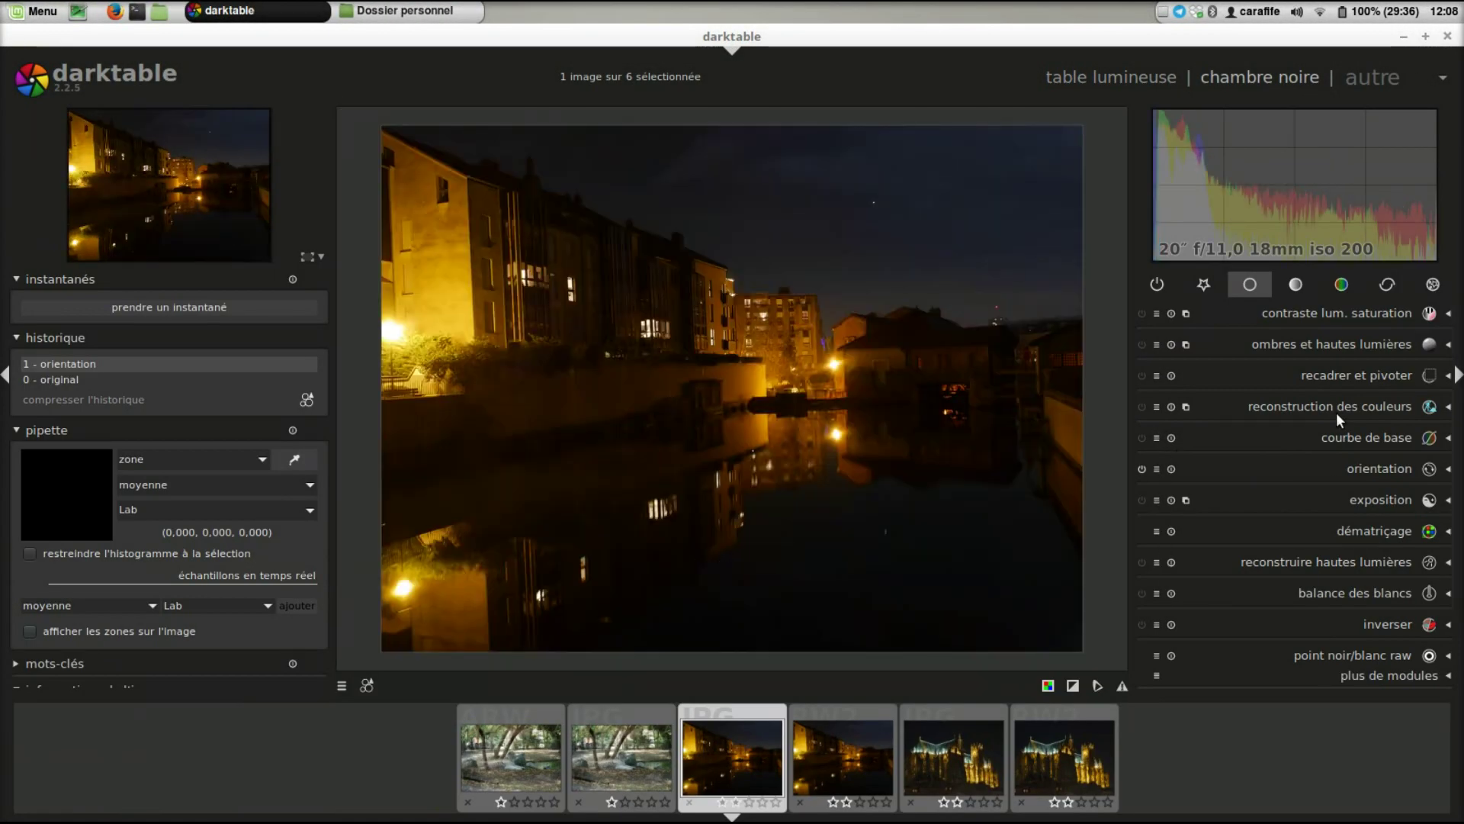
left_click(1344, 437)
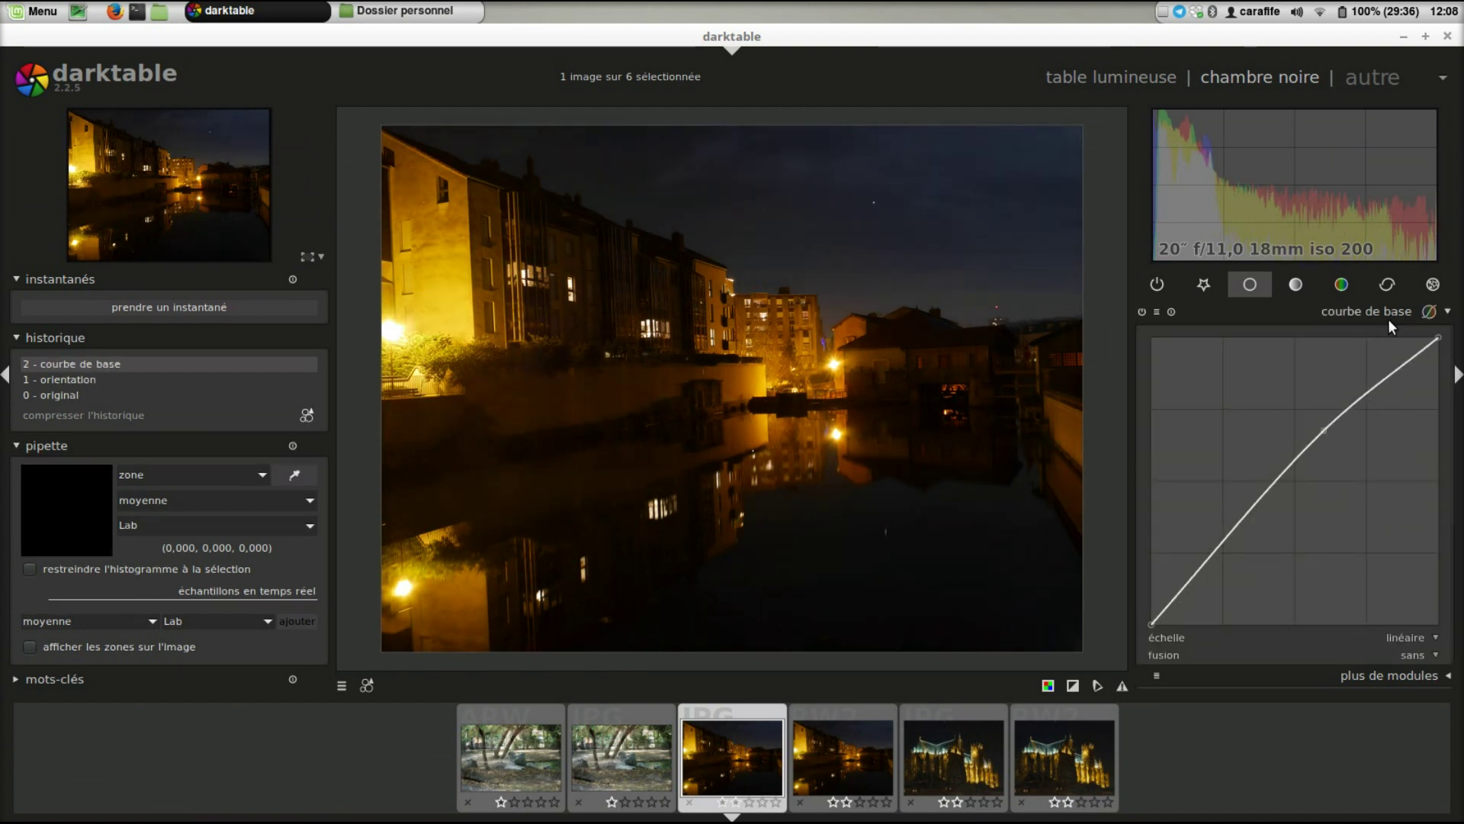
left_click(1387, 316)
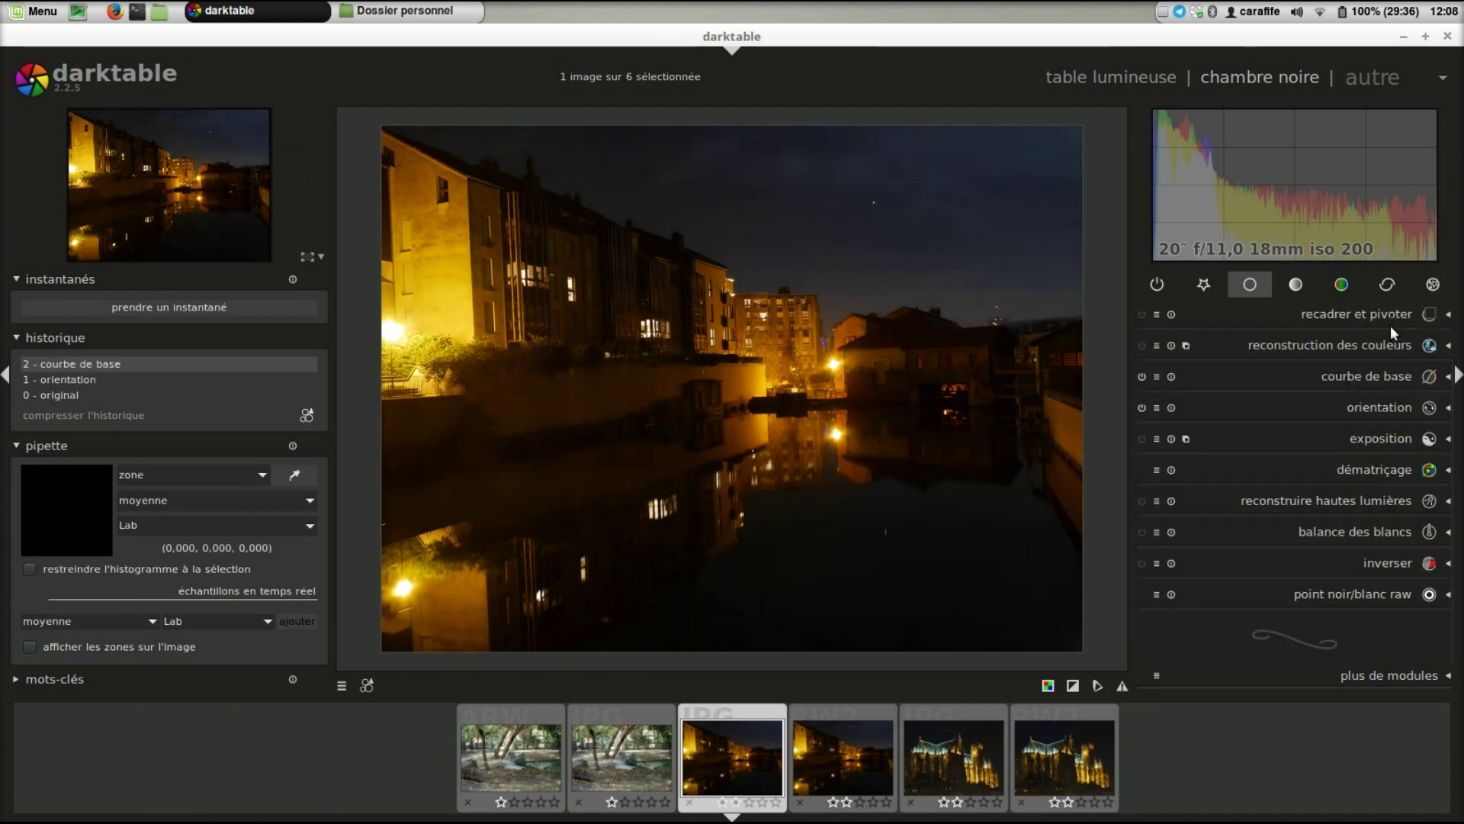
left_click(1293, 285)
left_click(1389, 374)
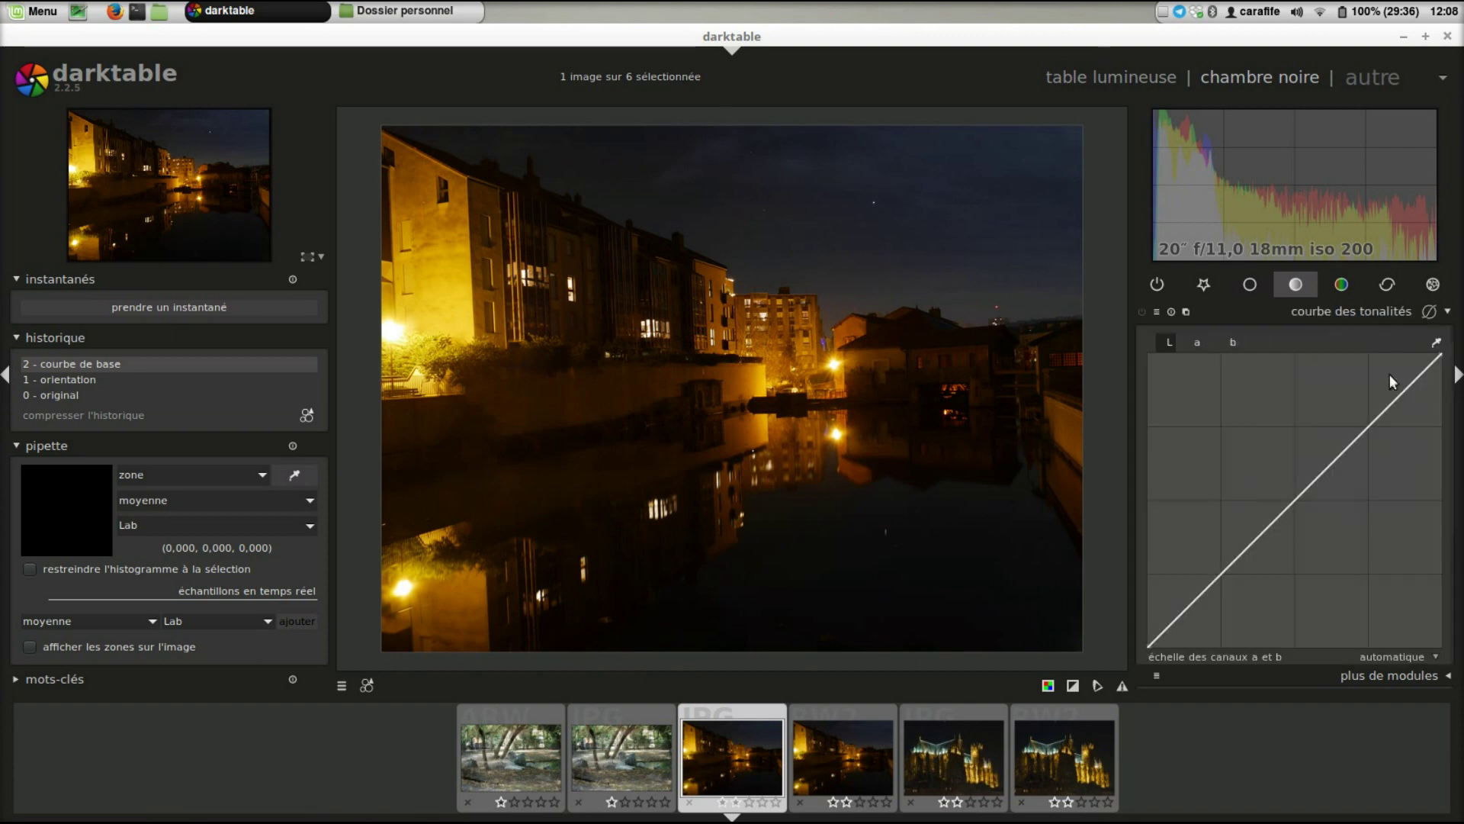
left_click_drag(1366, 405, 1319, 386)
left_click(1342, 318)
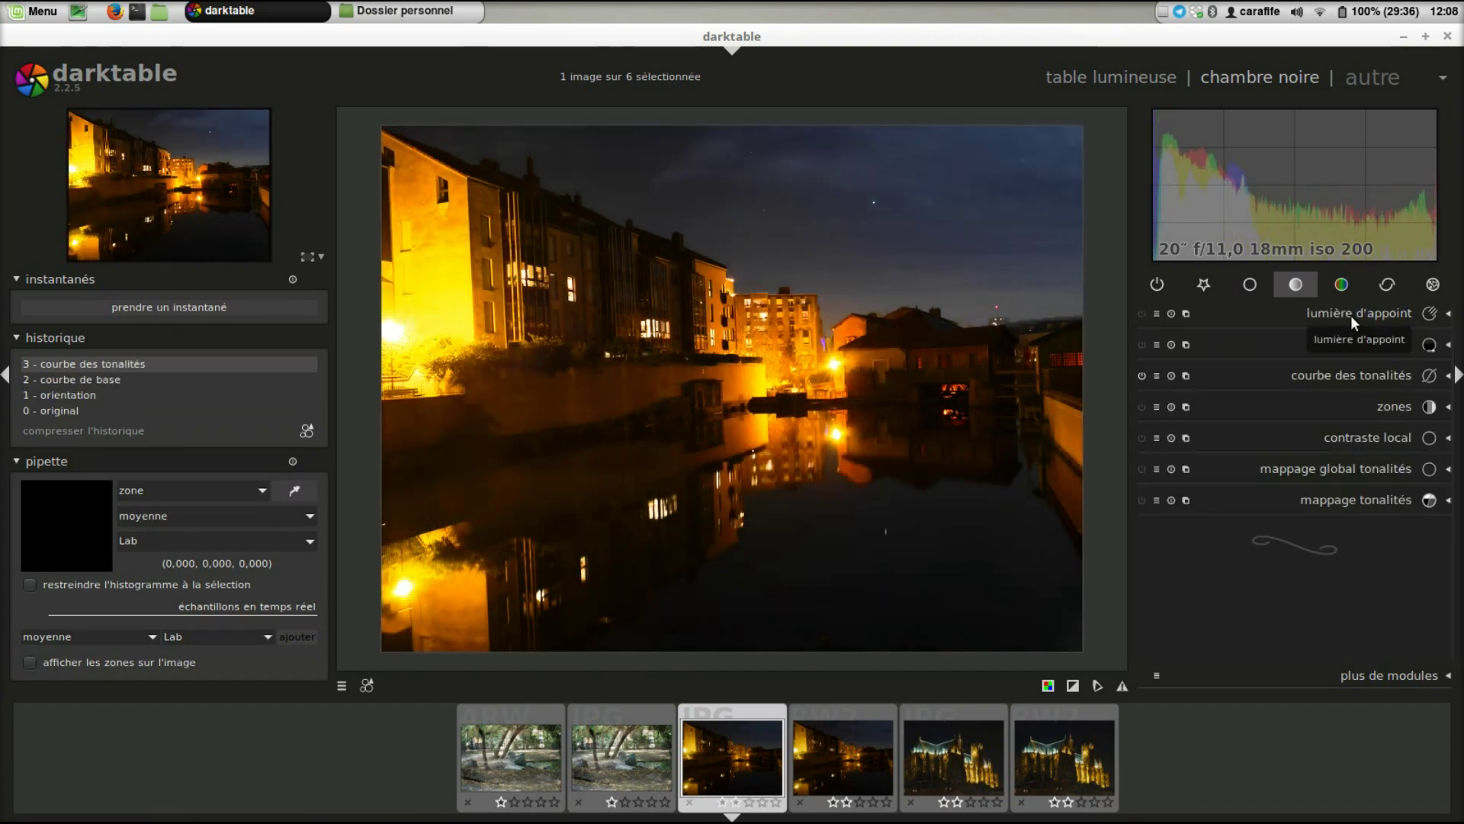
left_click(1377, 311)
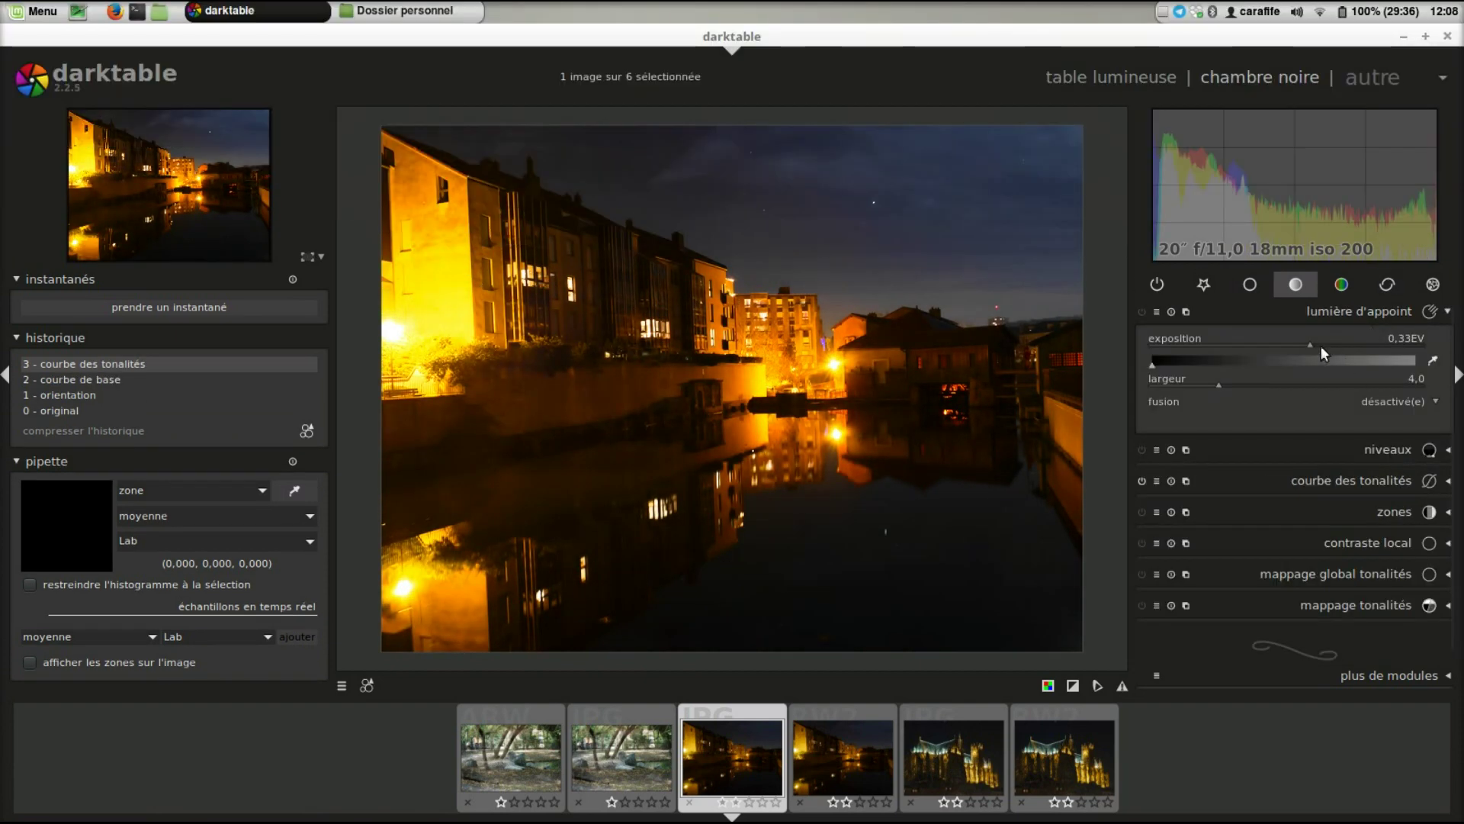
left_click(1321, 346)
left_click(1357, 313)
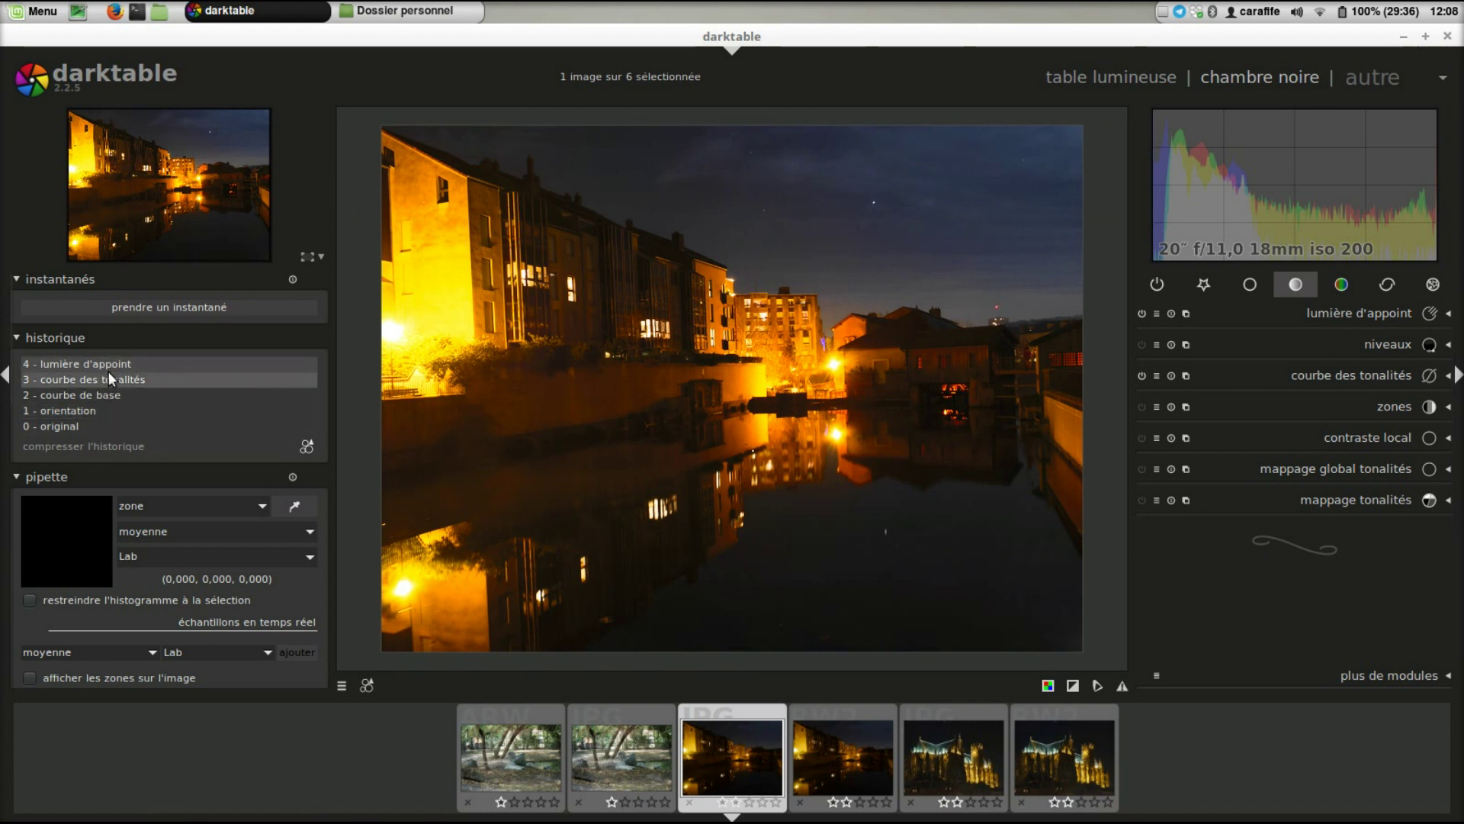
- Start a new style from the canal photo's history and ready its name field
left_click(307, 445)
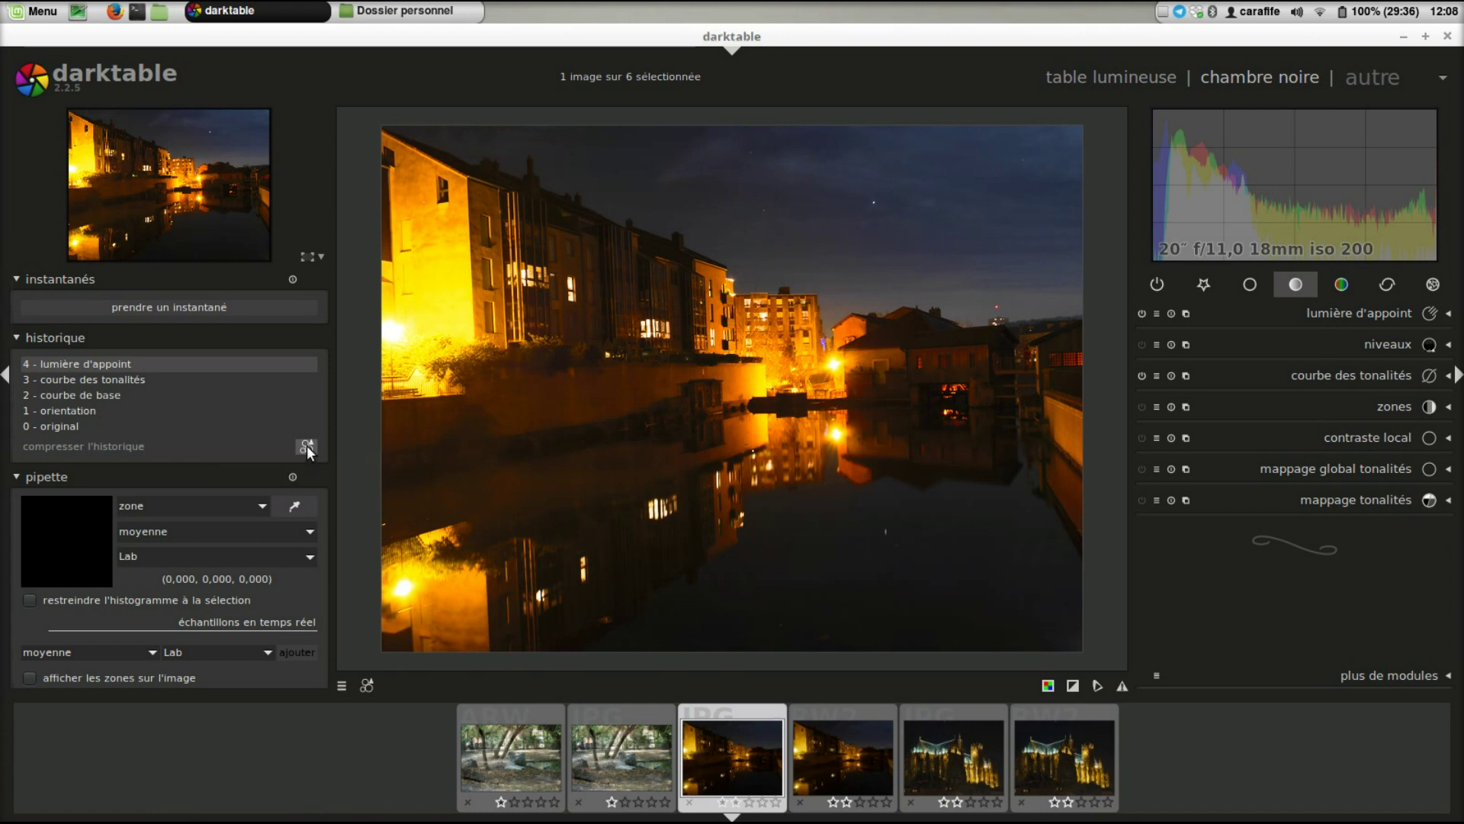
left_click_drag(776, 404, 792, 244)
left_click(771, 270)
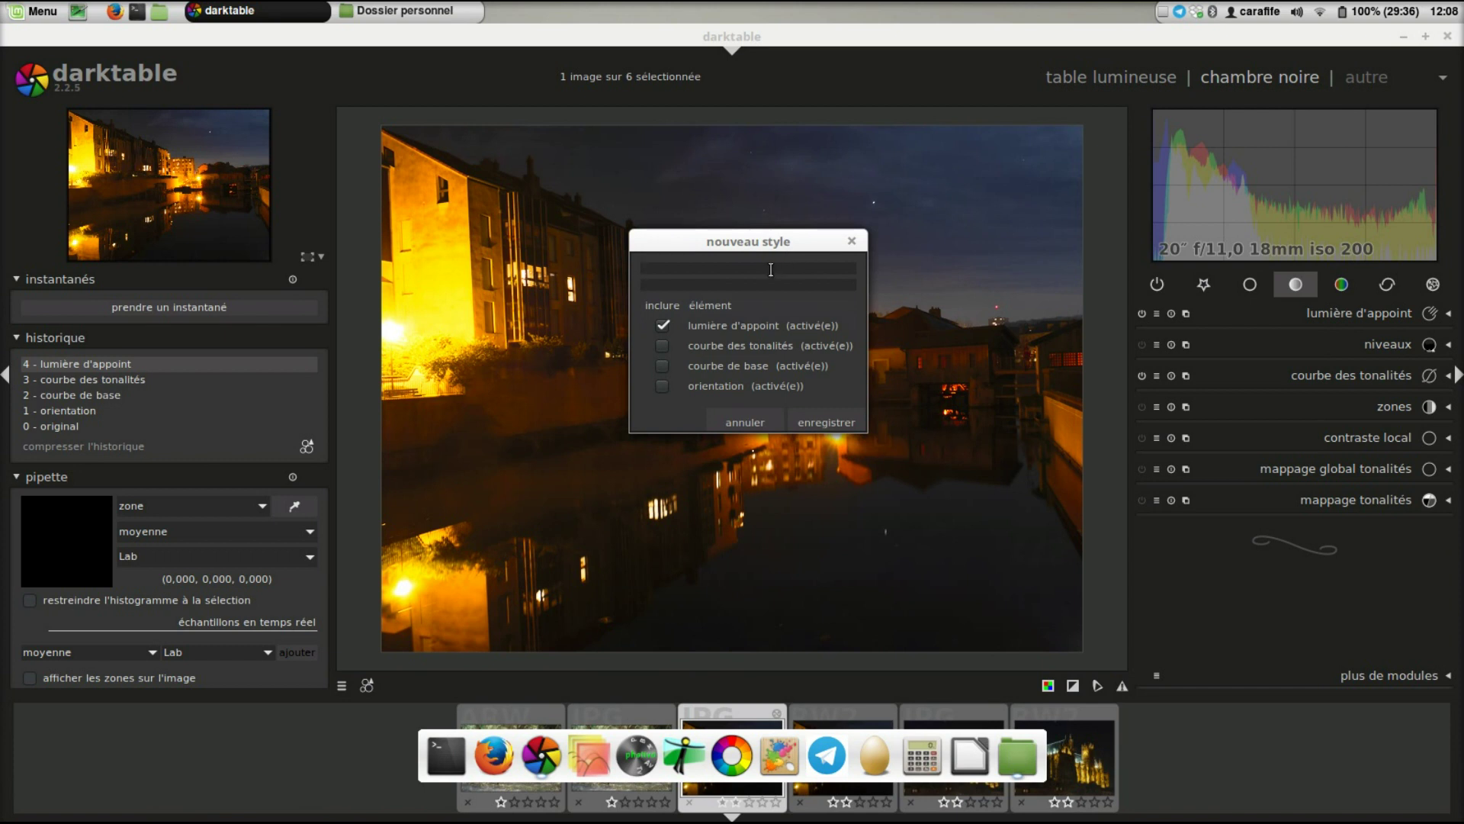
- Save style 'zut' with tone curve and base curve ticked, then check the quick styles list
type("zut")
left_click(660, 346)
left_click(662, 366)
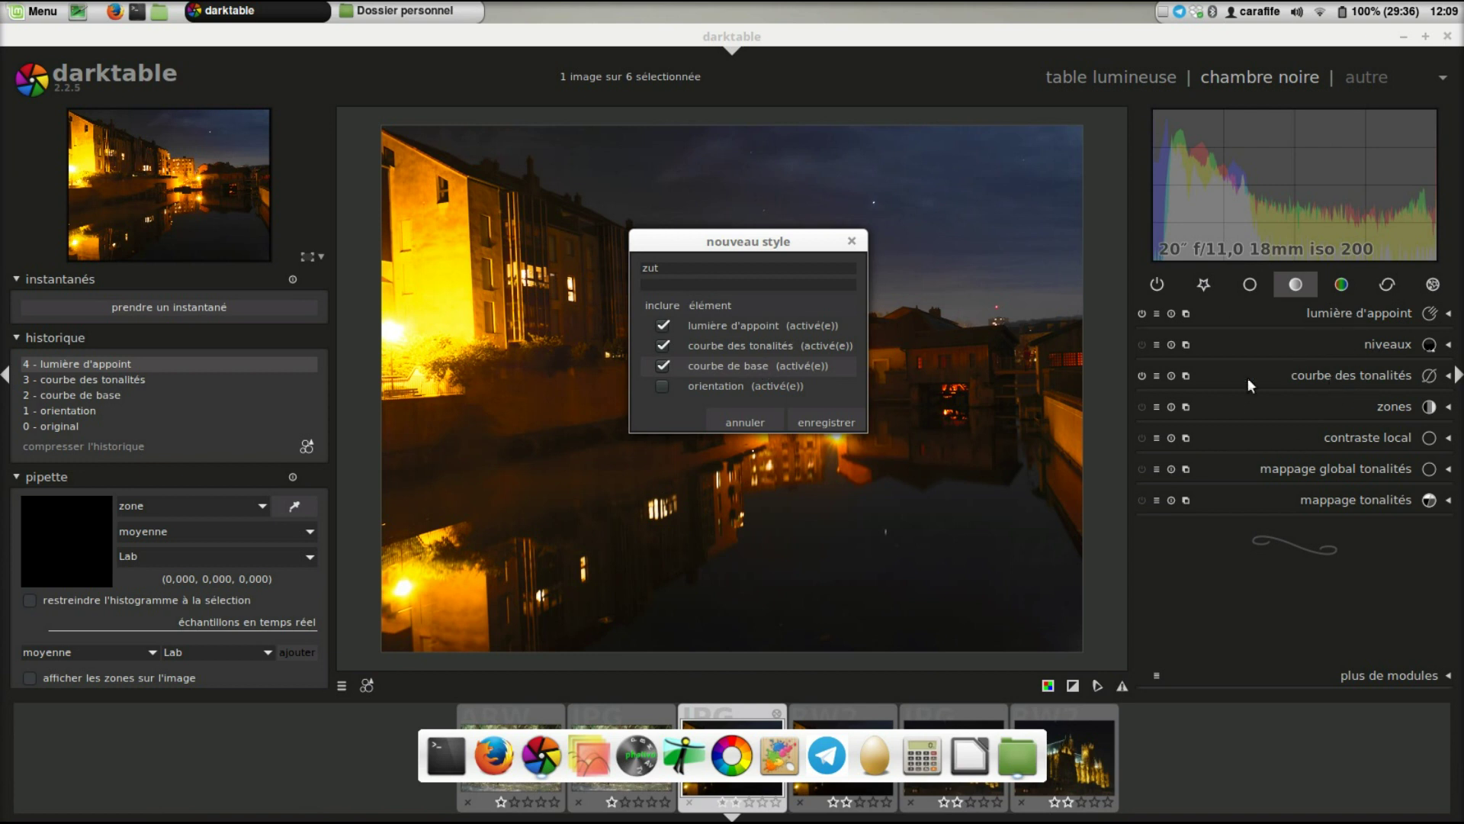
left_click(854, 424)
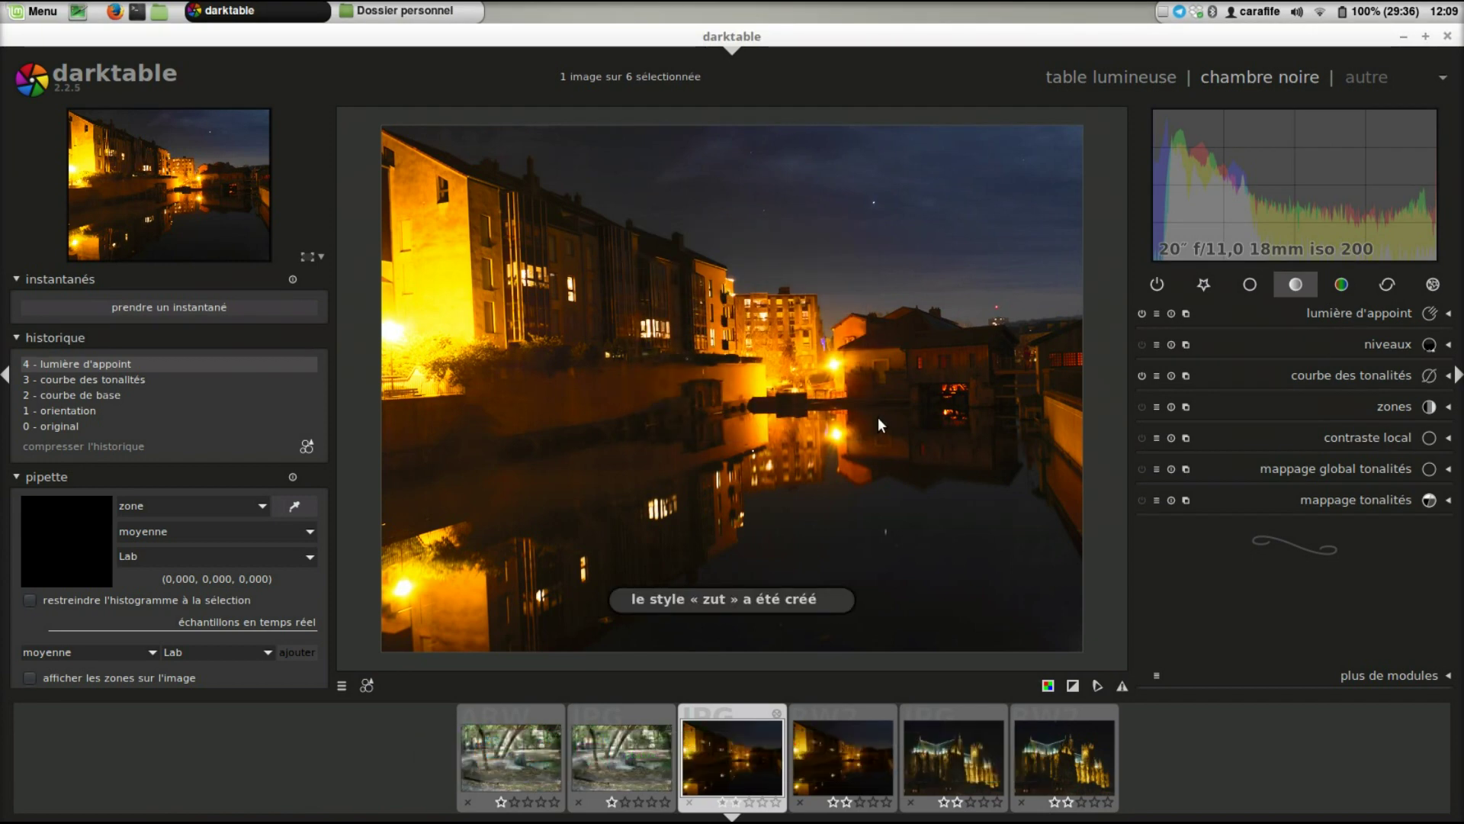
left_click(365, 685)
left_click(1083, 106)
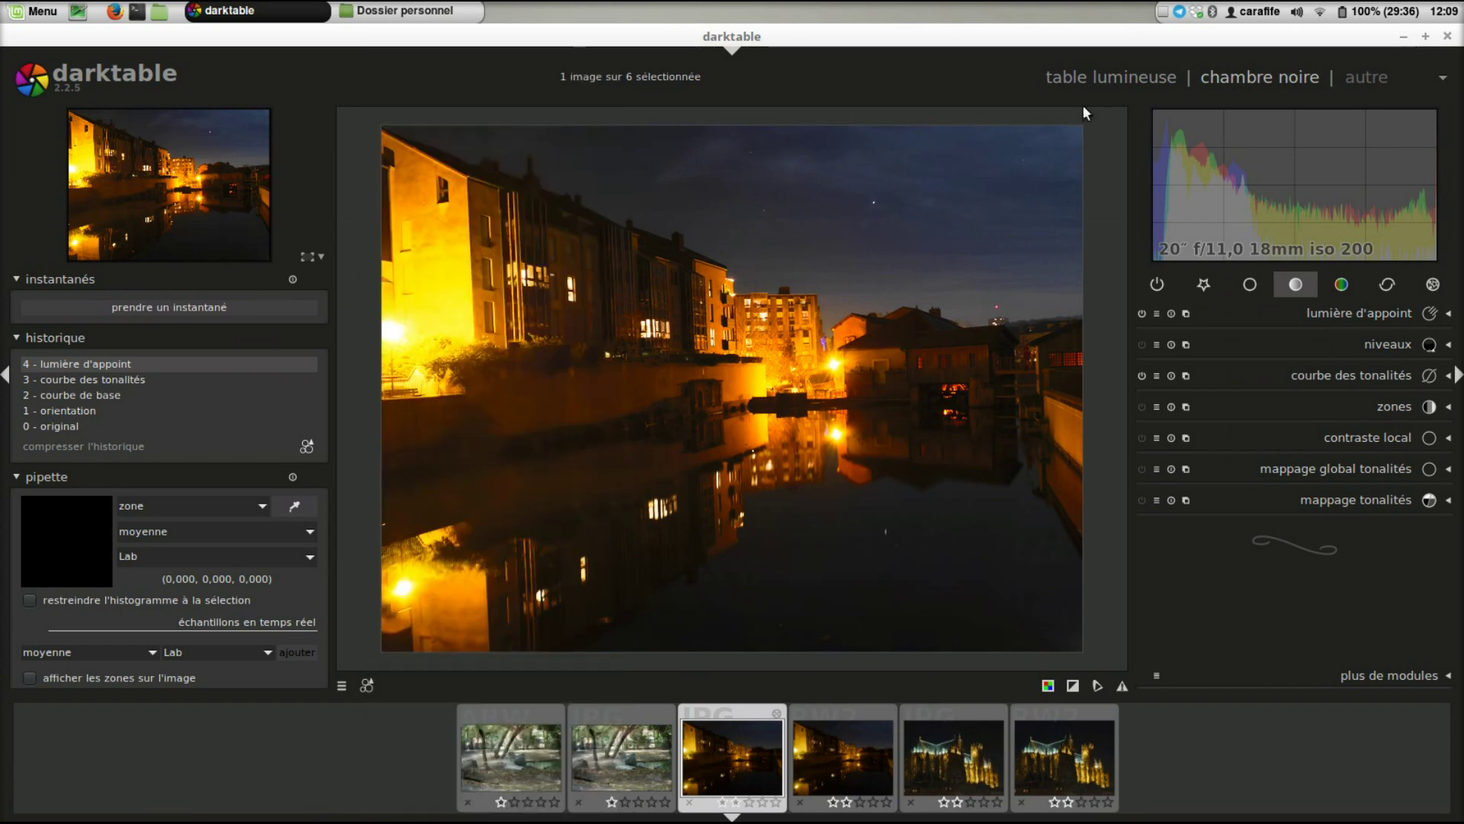
left_click(1166, 75)
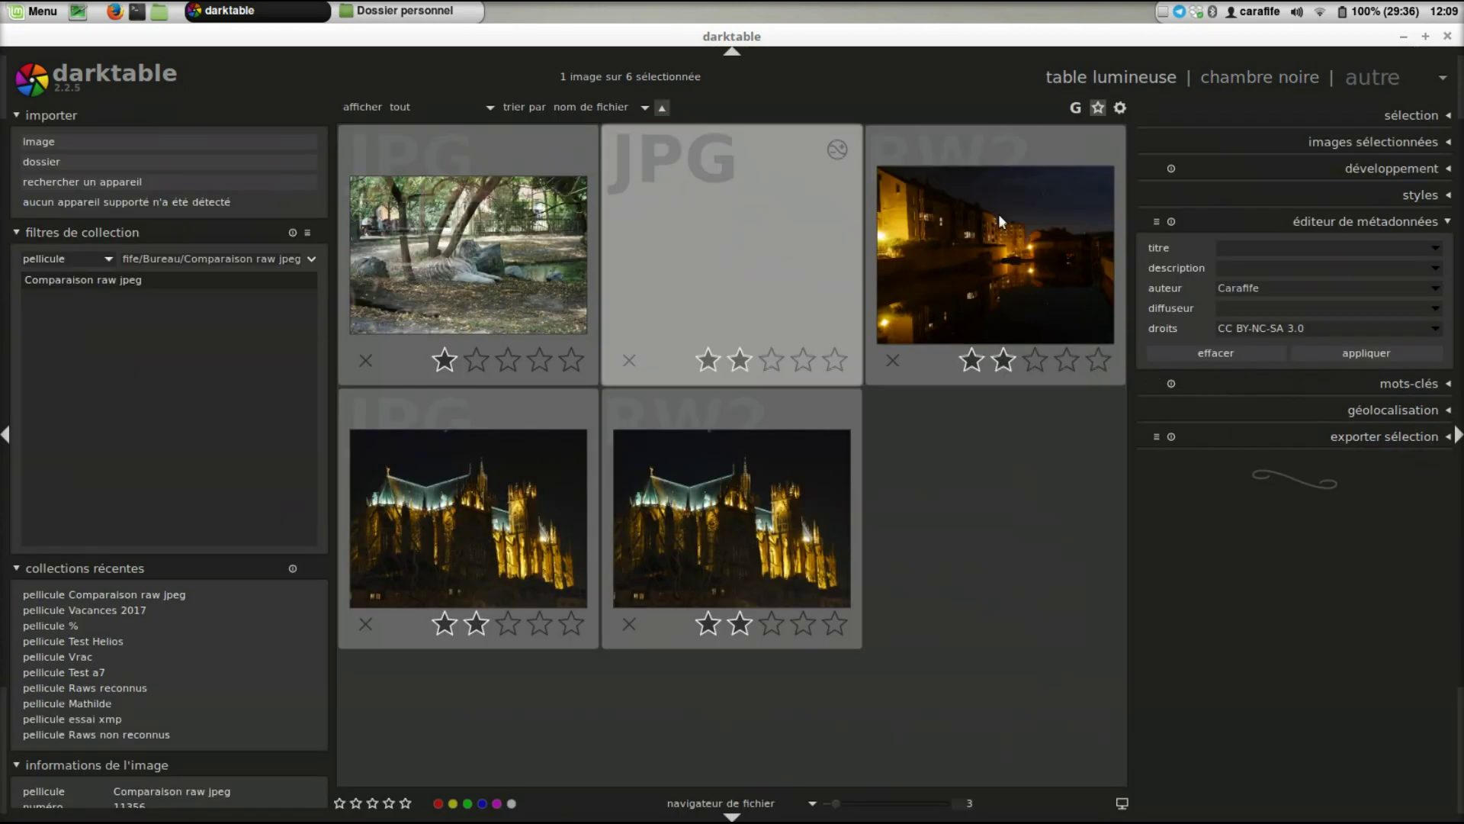
left_click(1412, 196)
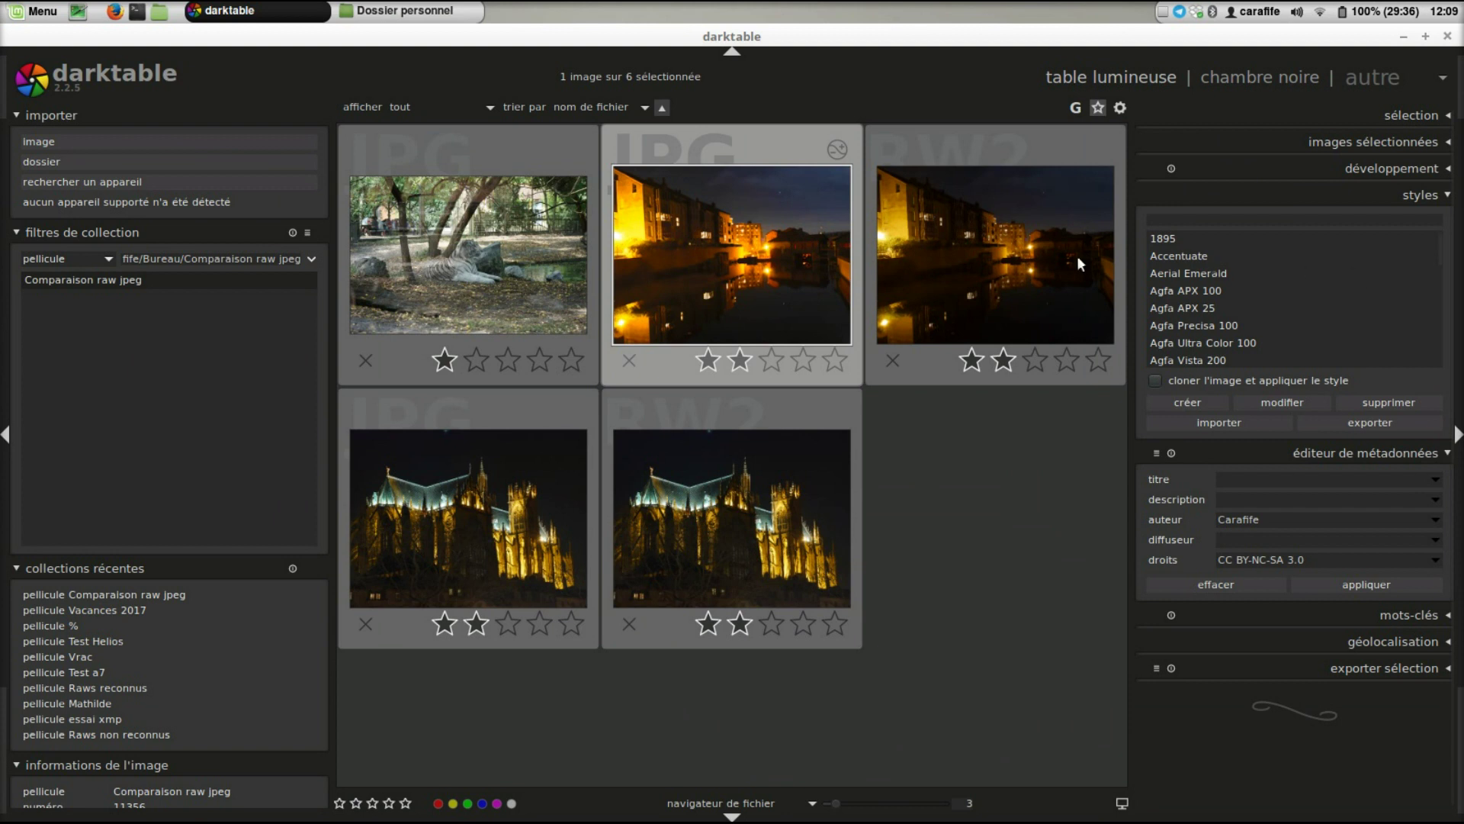
key("ctrl+a")
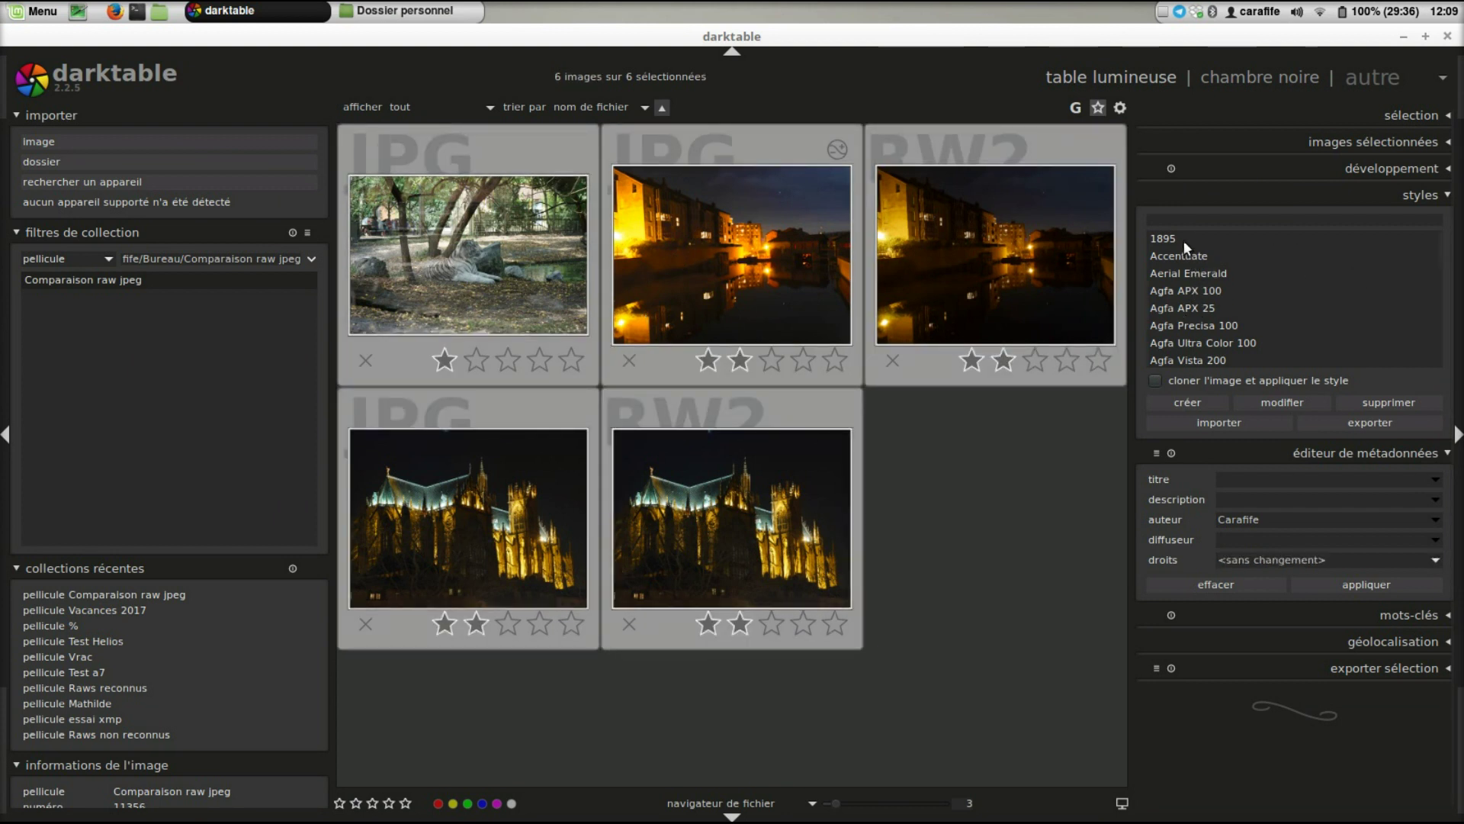
mouse_move(1182, 241)
left_click(1234, 79)
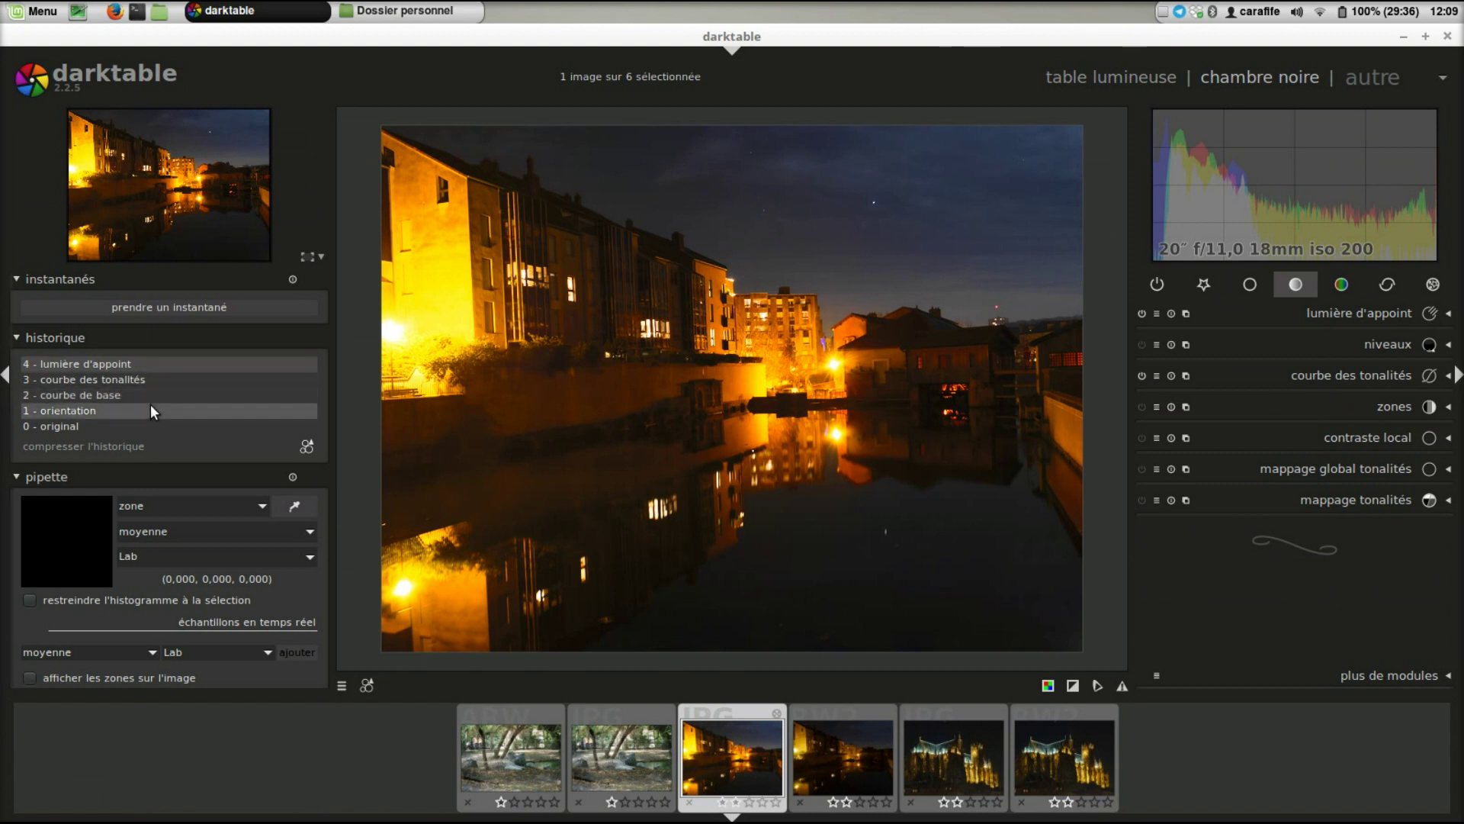
- Turn the zones module on, adjust its zone split, then switch it off again
left_click(1366, 414)
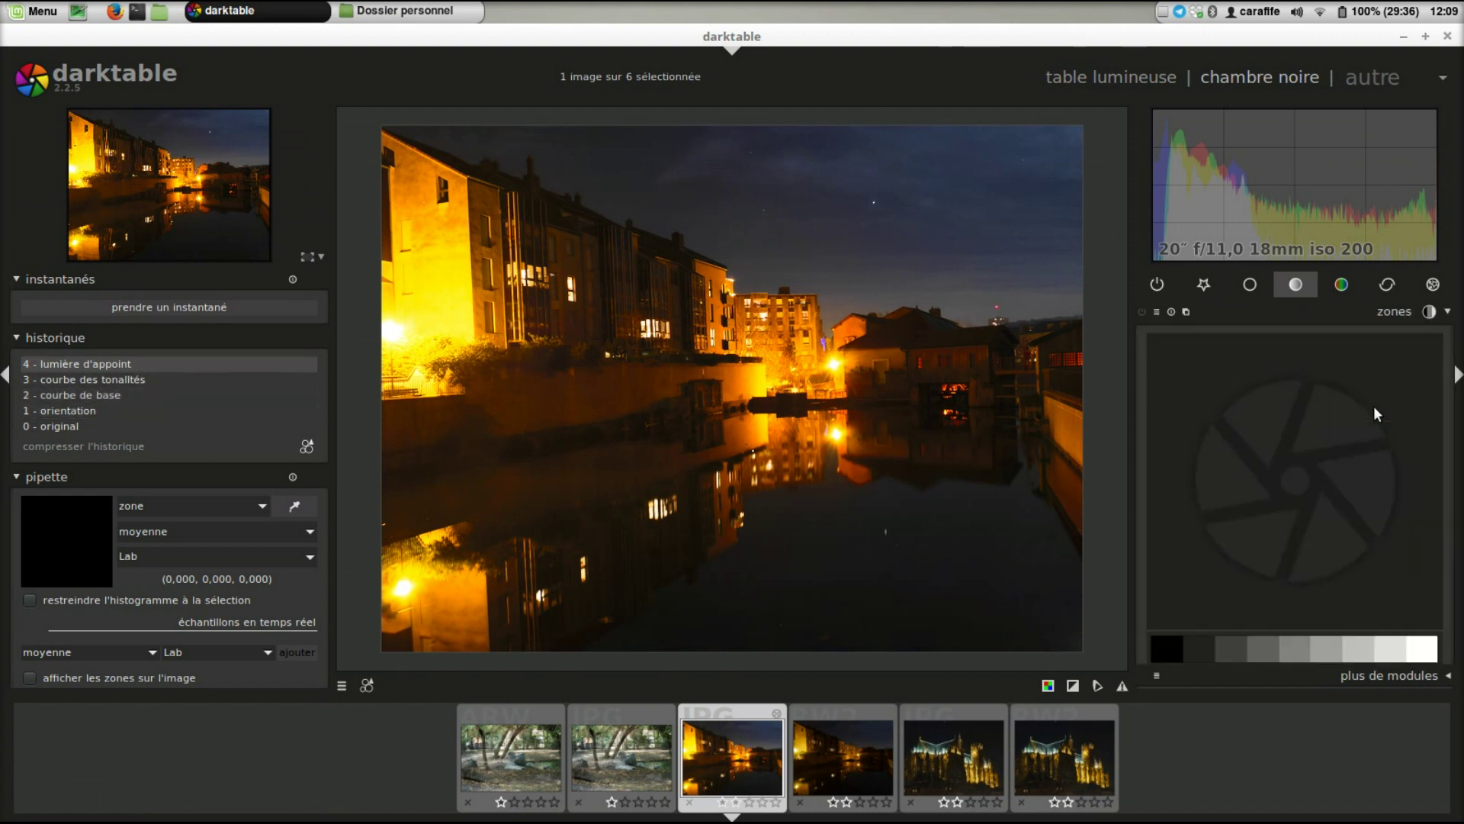
left_click_drag(1222, 656, 1263, 642)
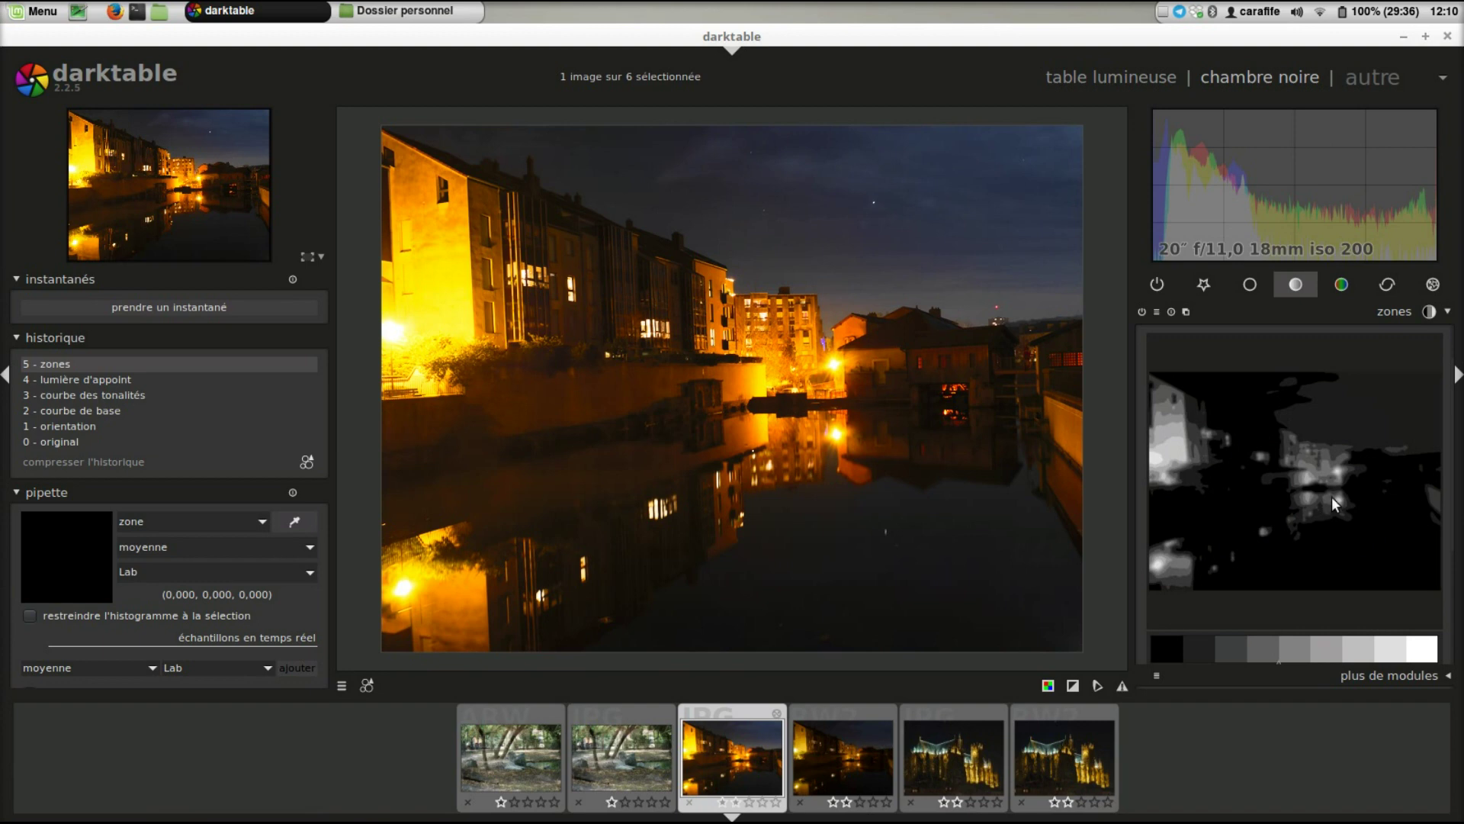
scroll(1295, 649, "up", 6)
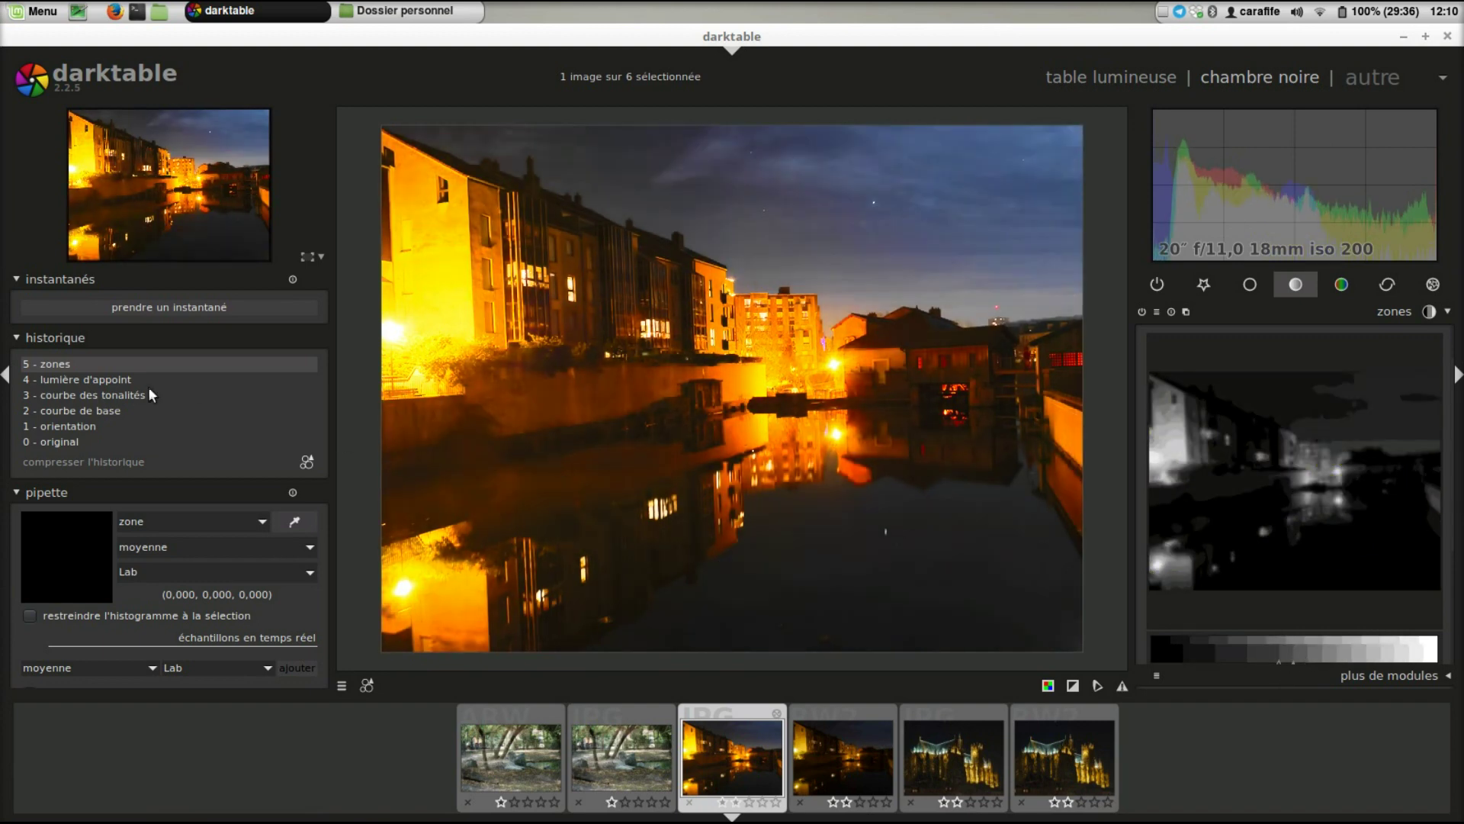
left_click(1141, 311)
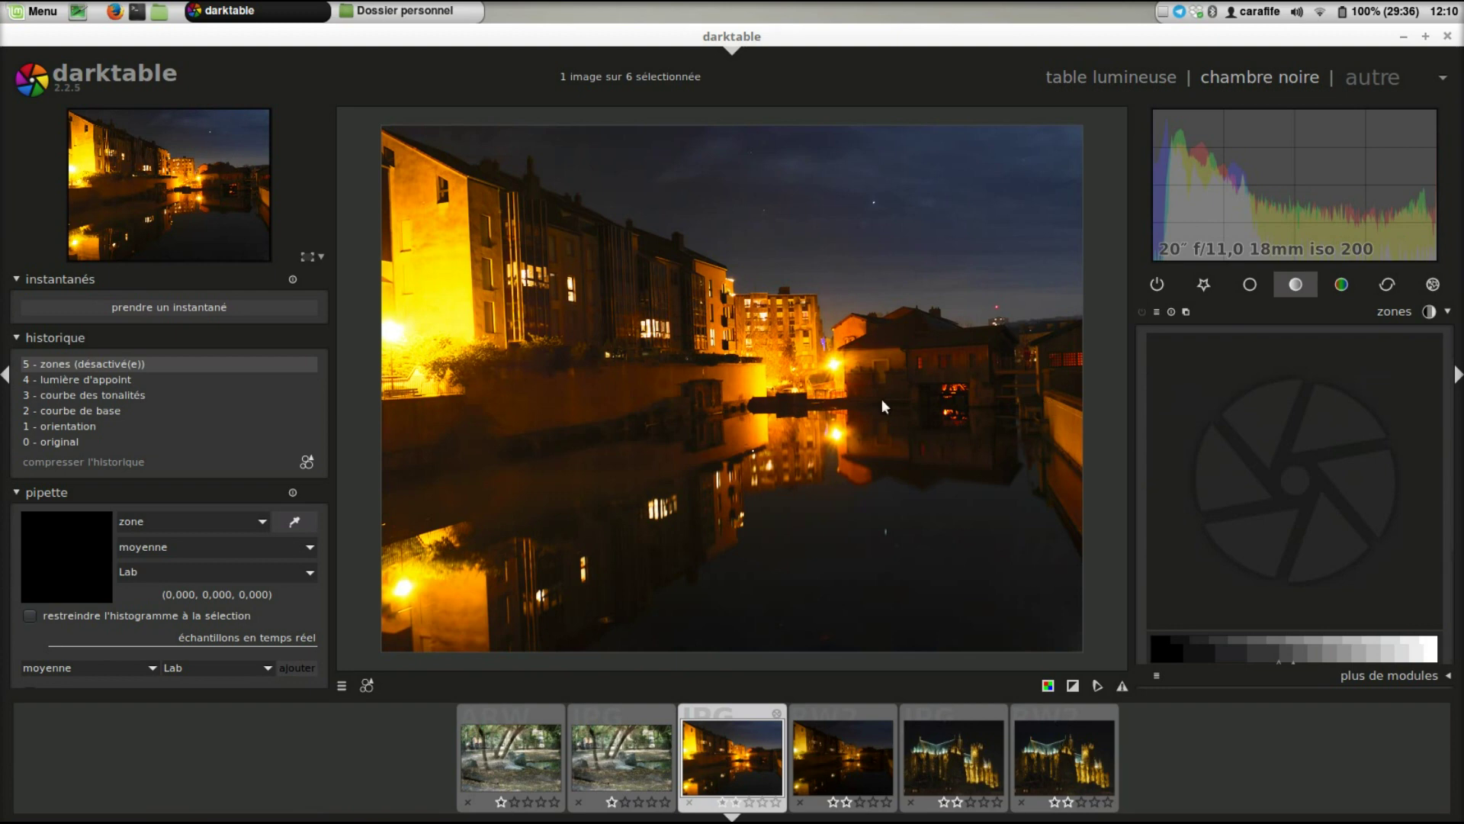
- Save a new style 'zut2' including tone and base curves, then open the cathedral photo
left_click(308, 460)
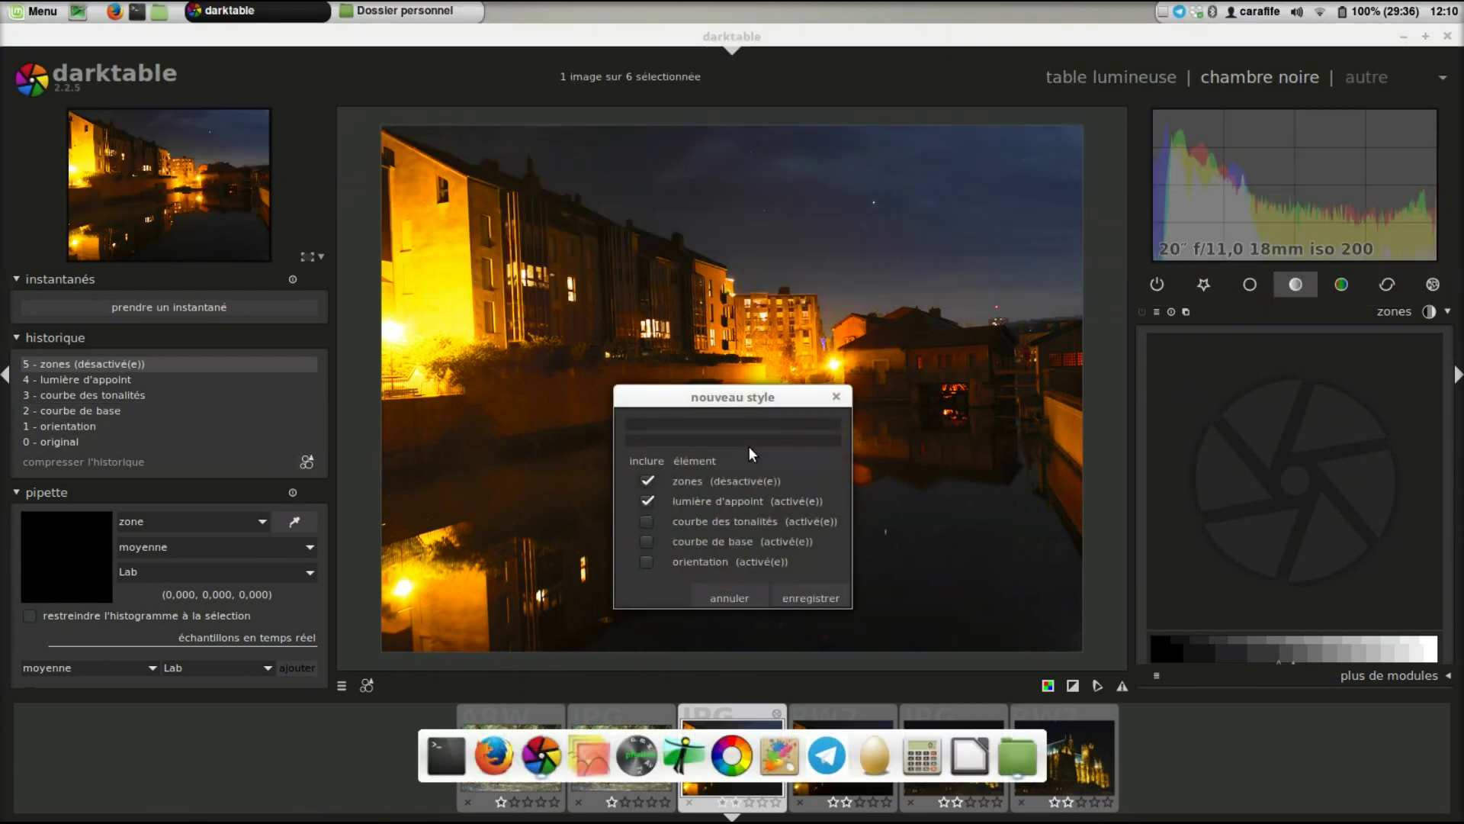
type("zut2")
left_click(644, 520)
left_click(647, 537)
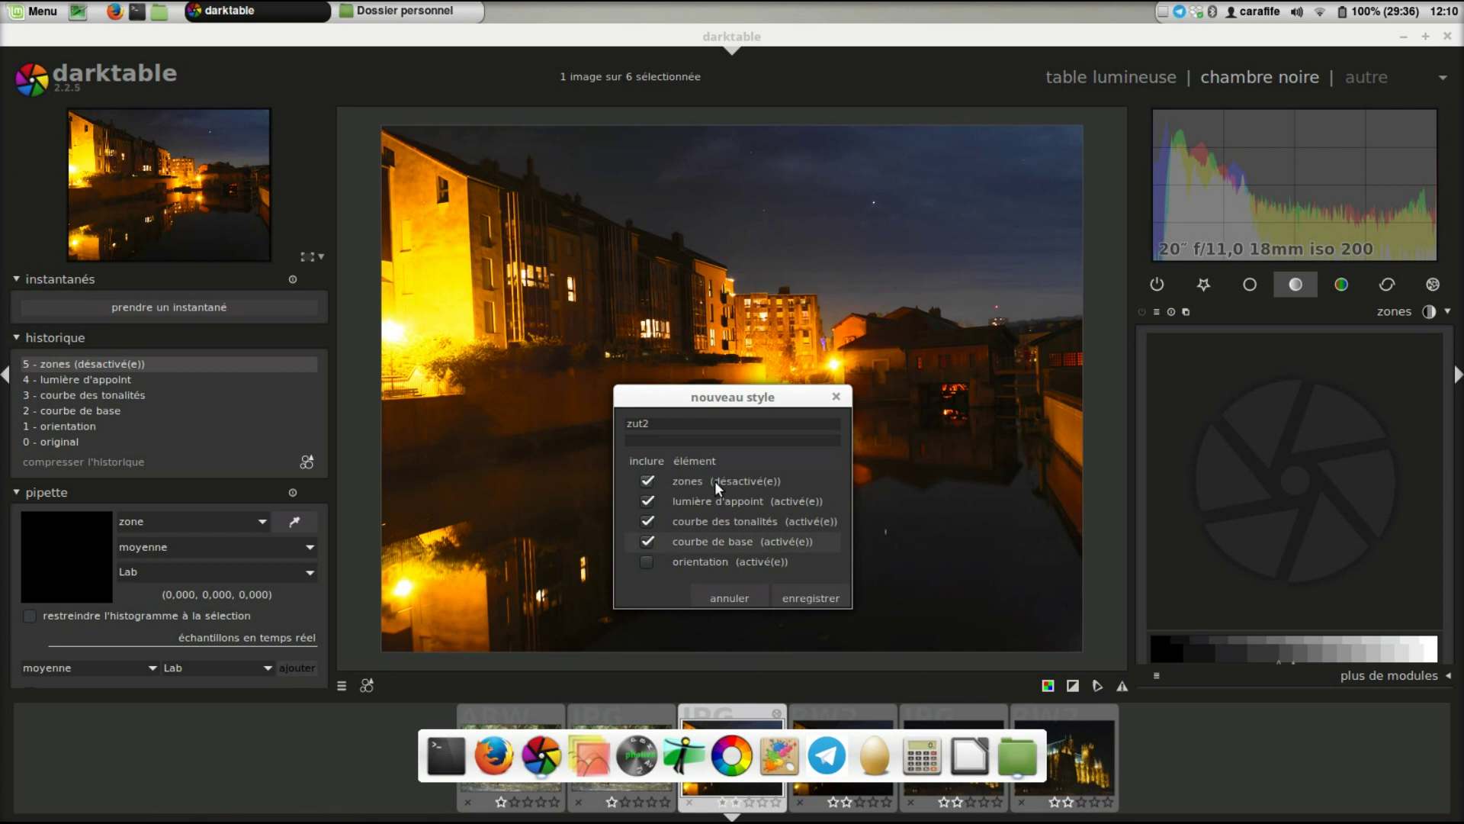
left_click(784, 591)
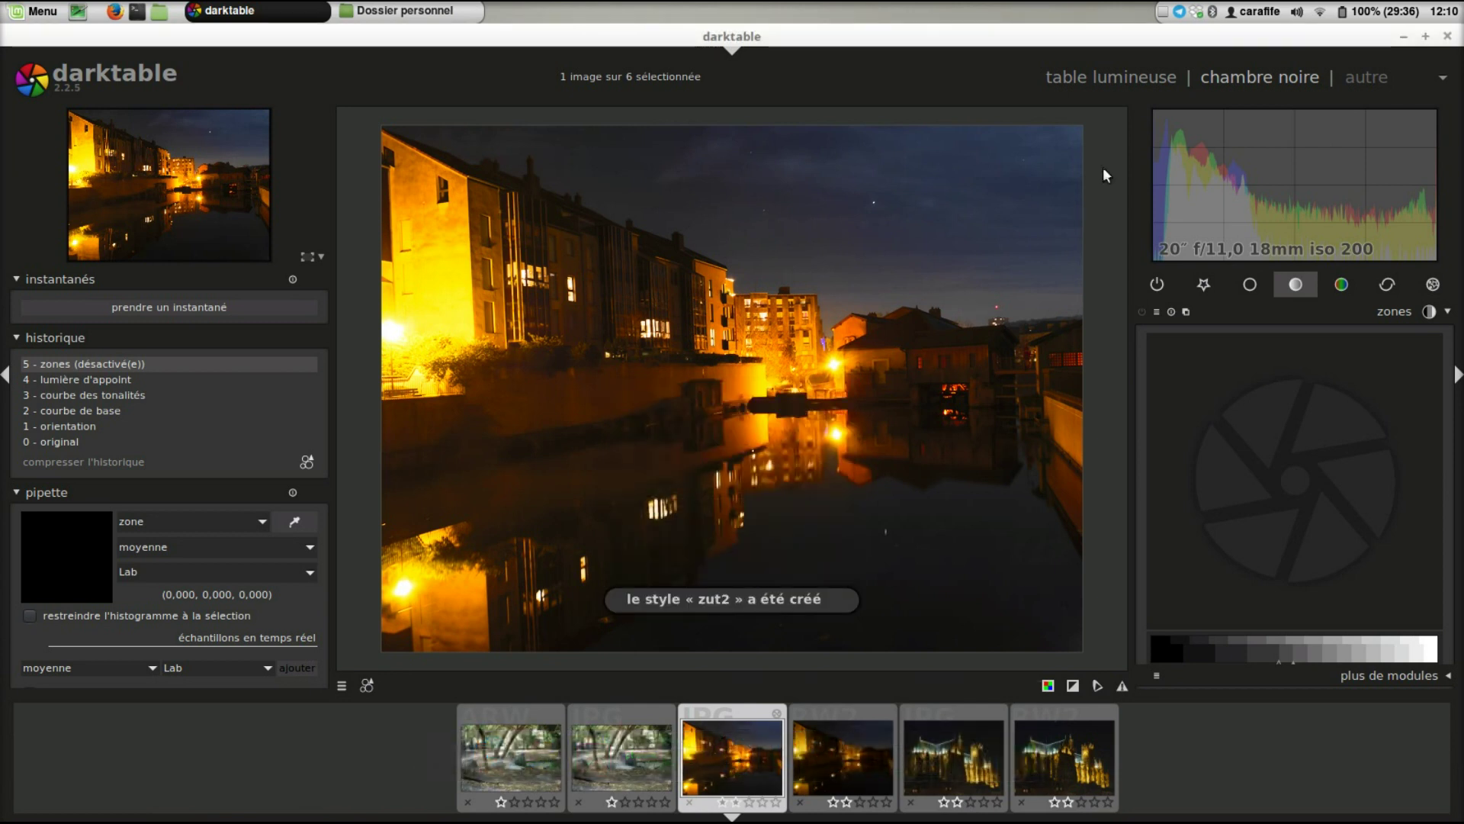
left_click(963, 753)
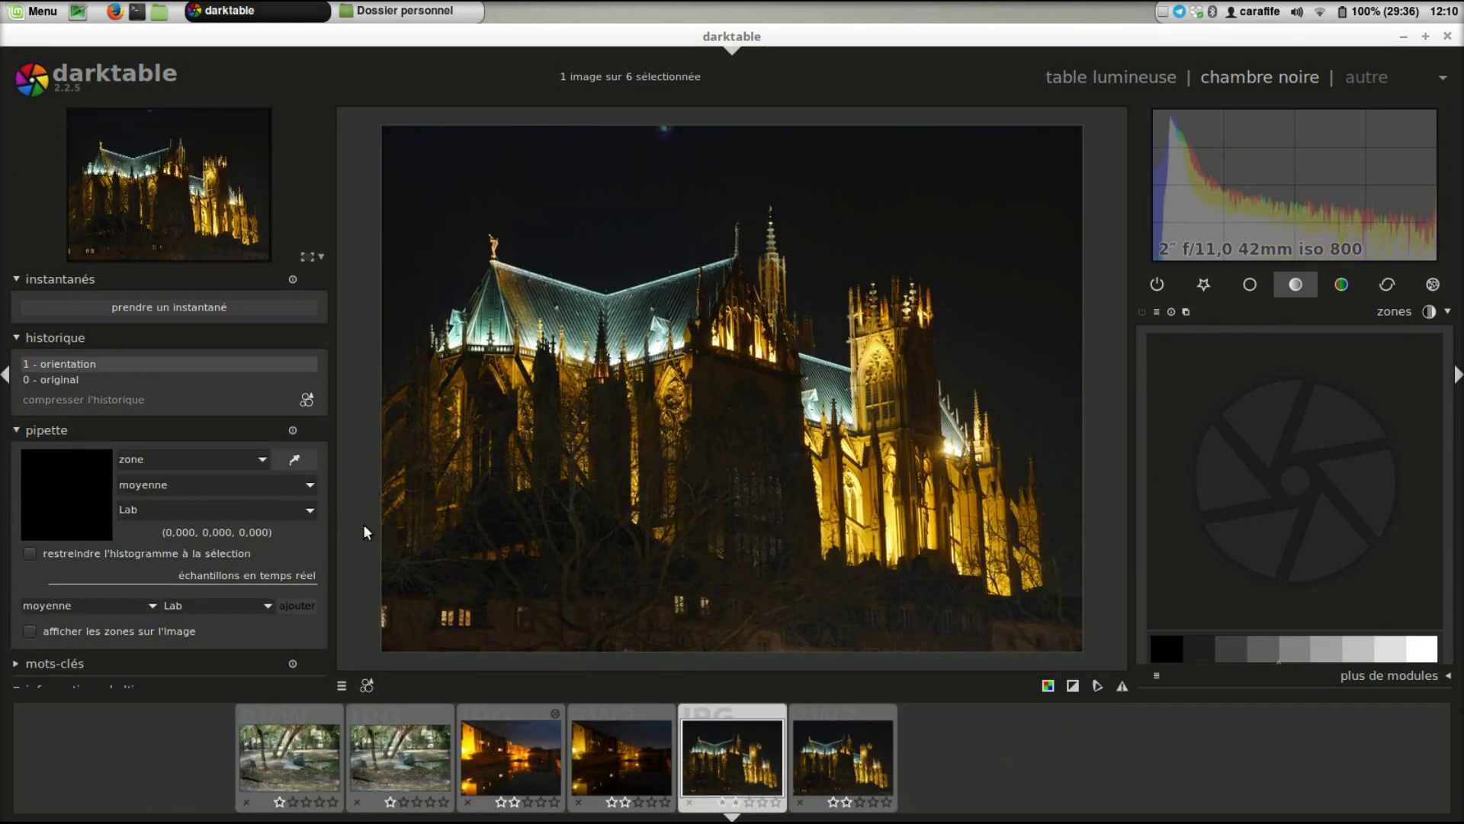
- Apply 'zut2' from the quick styles list to the cathedral photo and enable its zones step
left_click(366, 685)
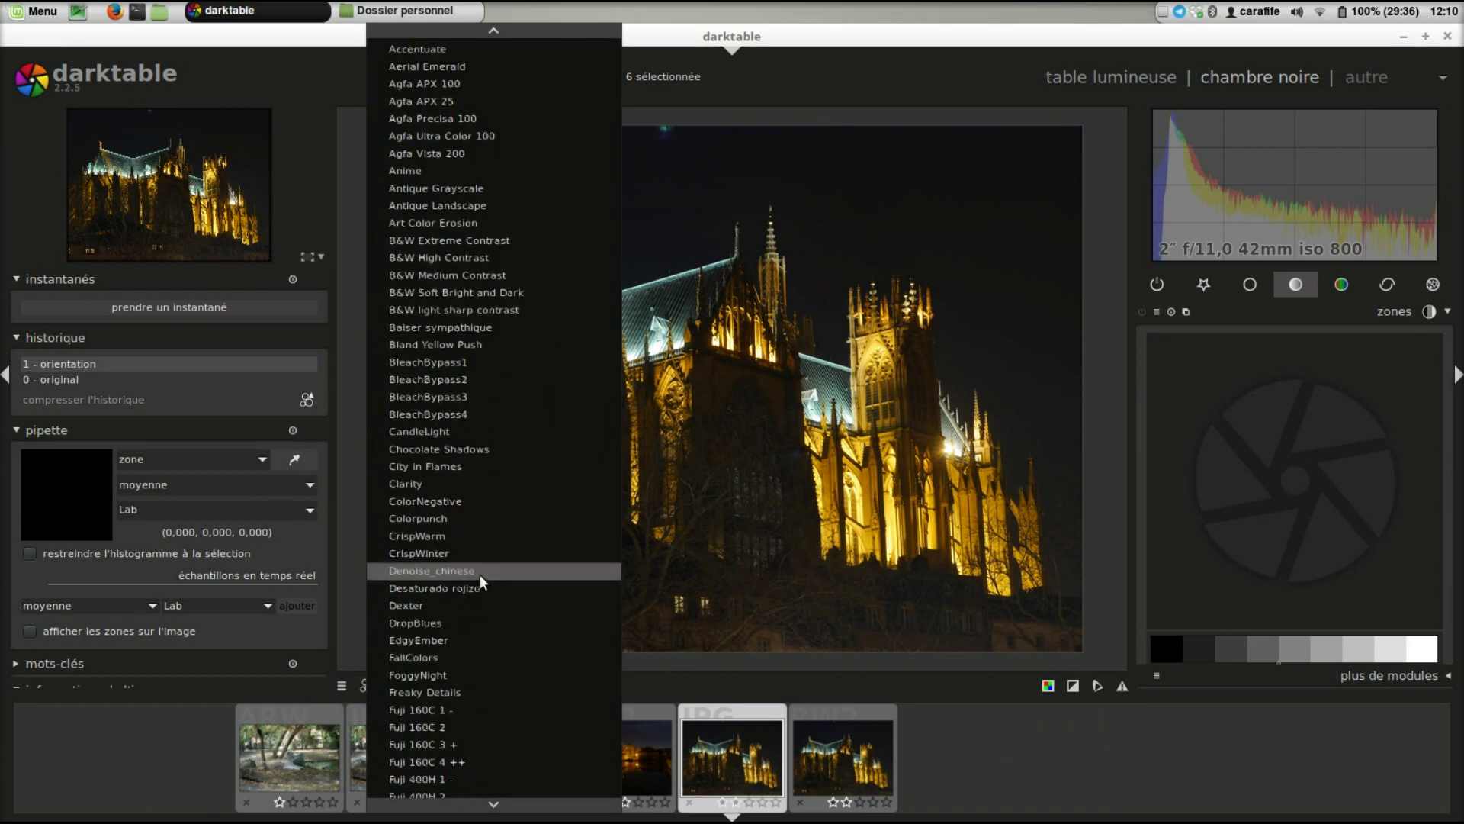
scroll(480, 576, "down", 10)
mouse_move(478, 807)
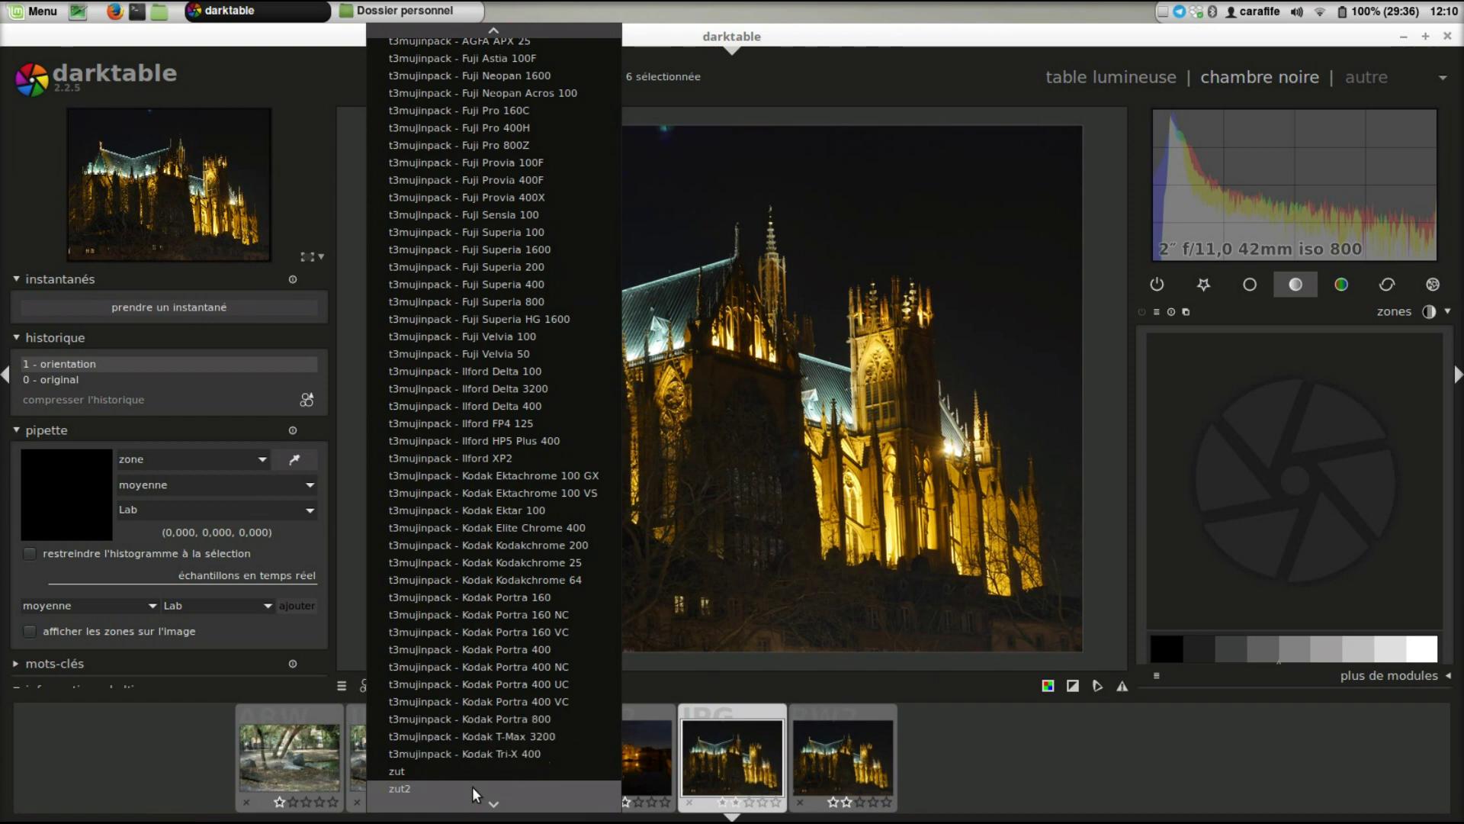
left_click(472, 785)
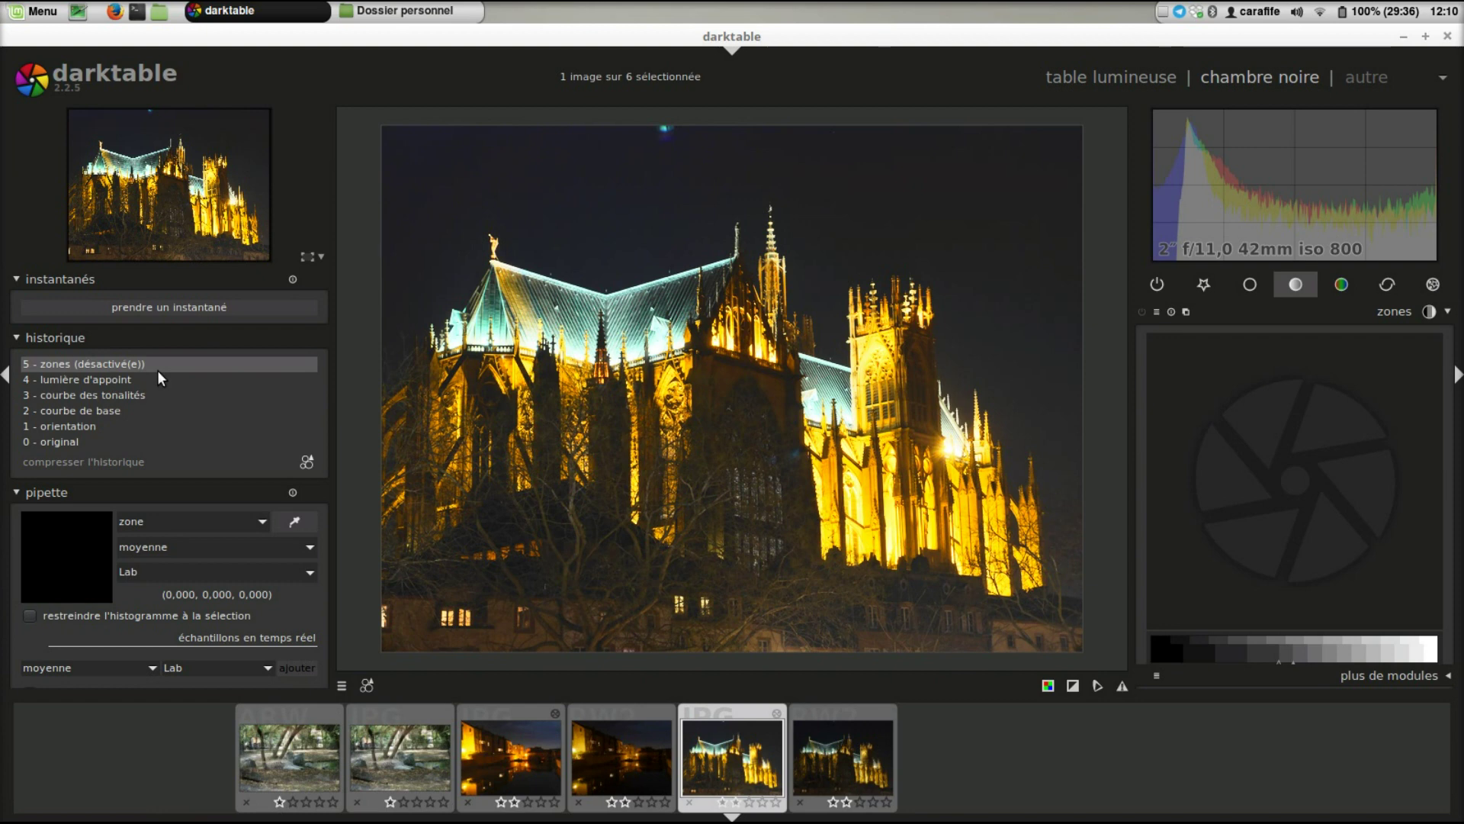
left_click(1141, 312)
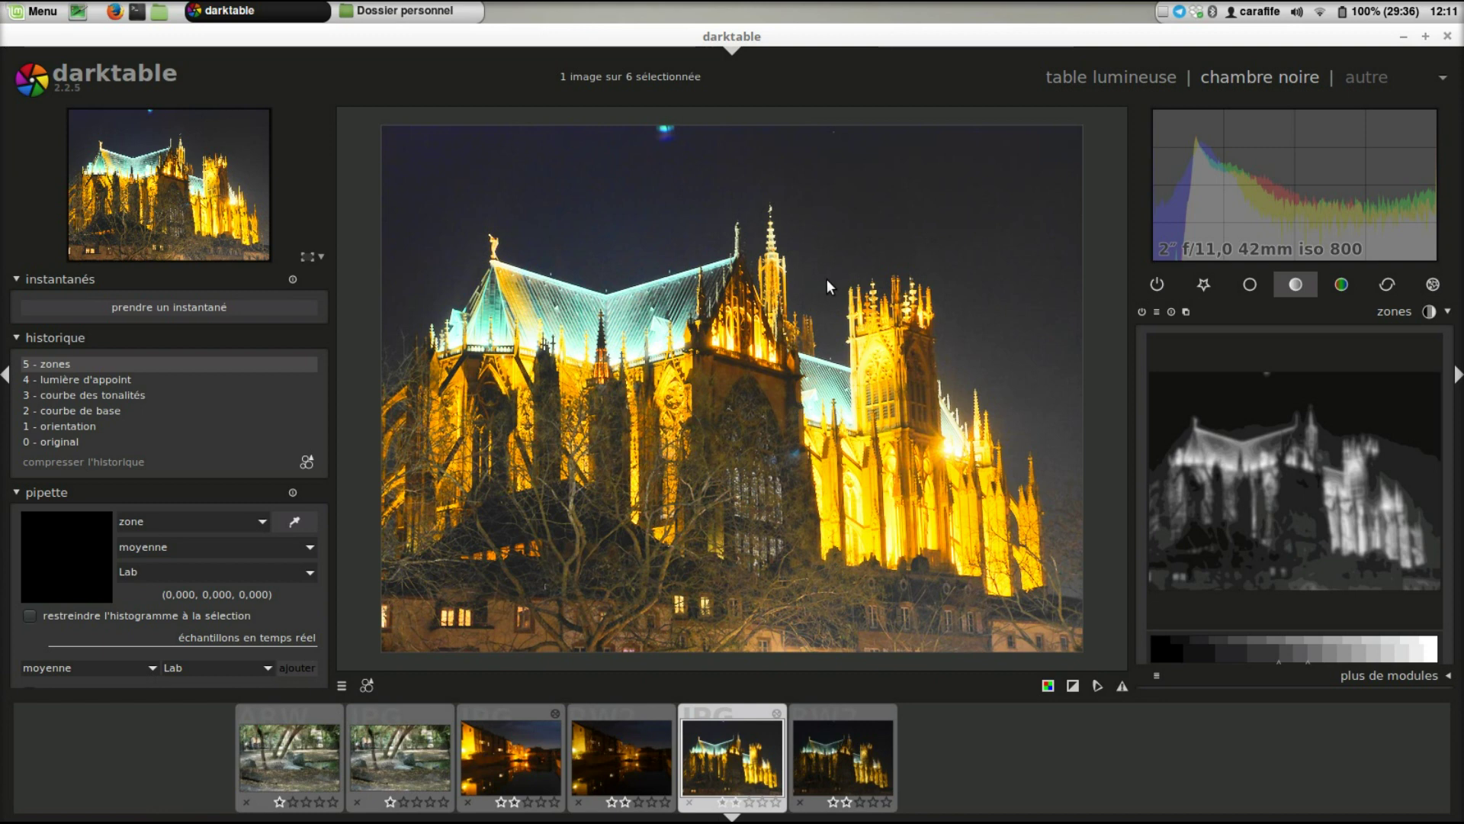
- From the lighttable, open darktable's preferences at the keyboard shortcuts page
left_click(1122, 75)
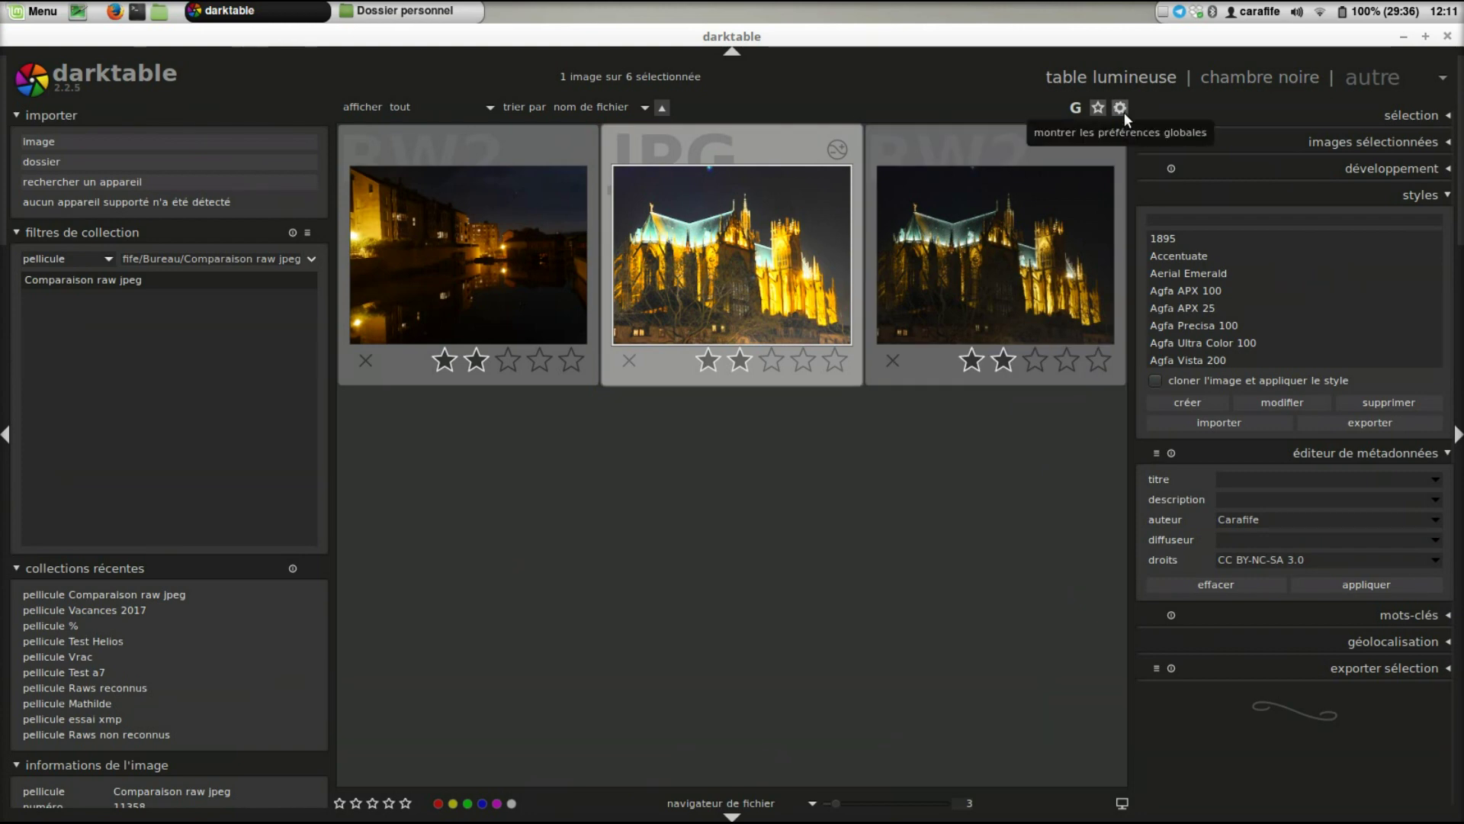
left_click(1121, 108)
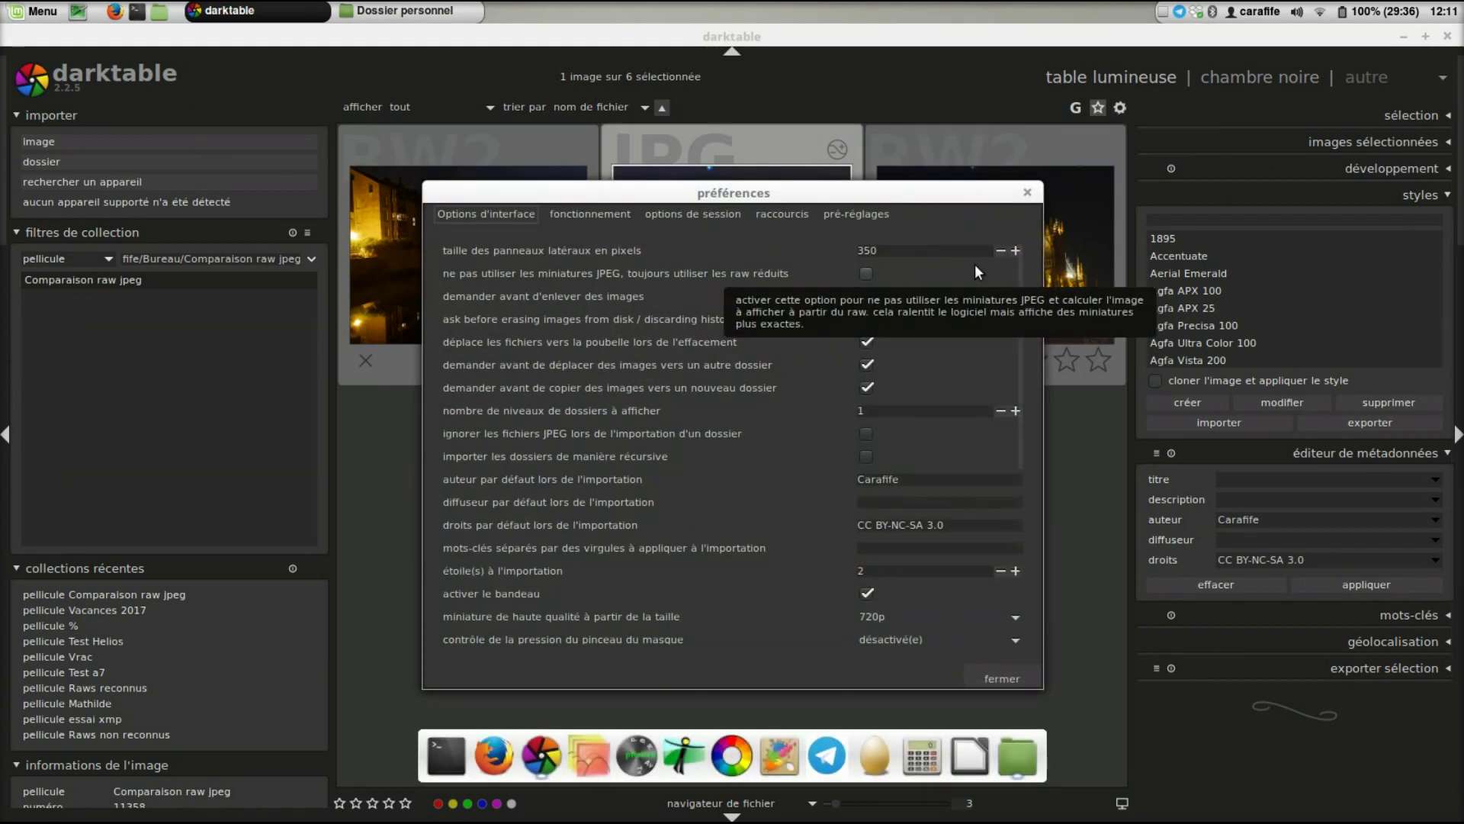
left_click(780, 214)
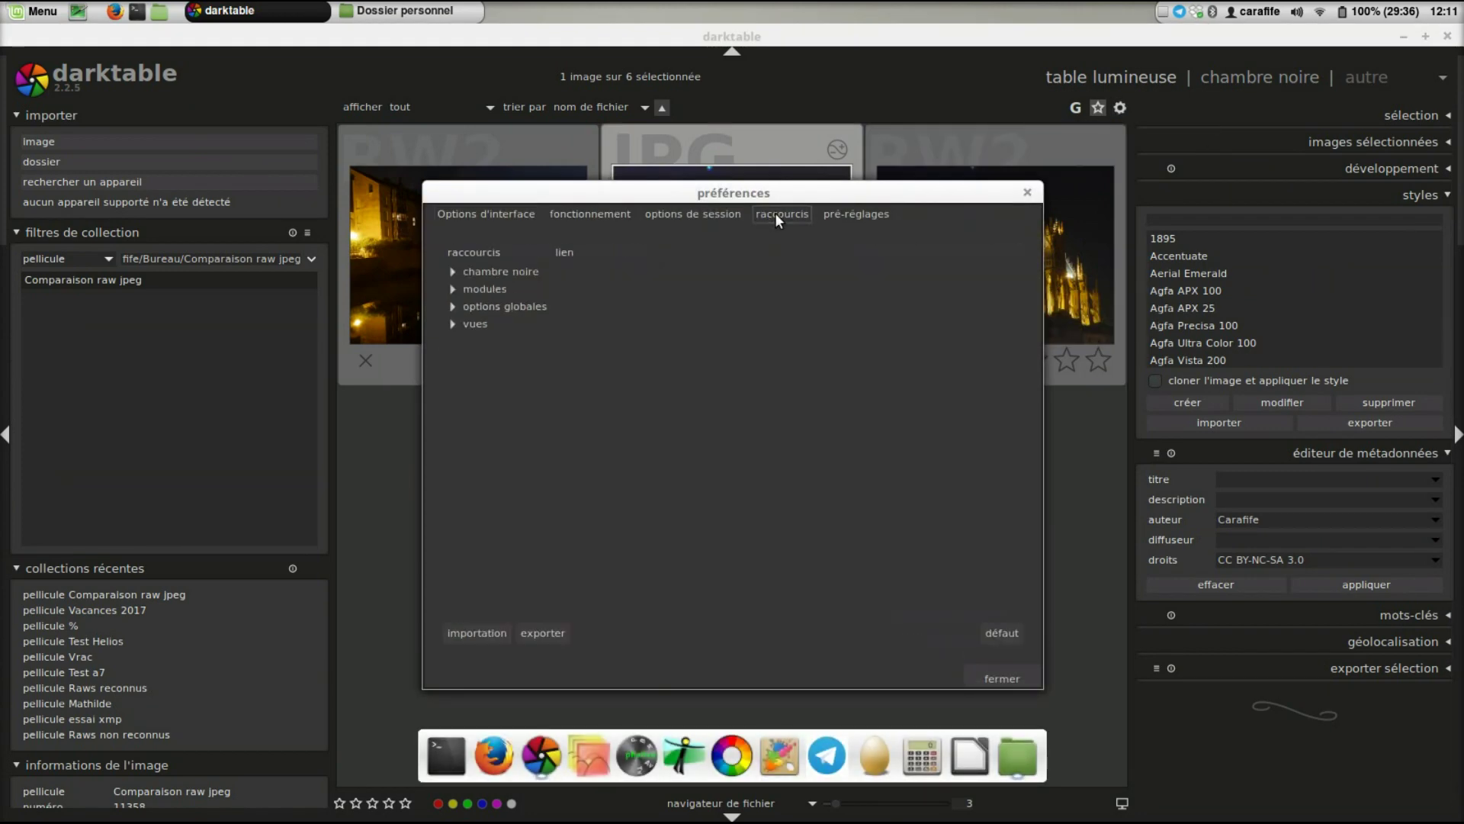
- Assign Alt+& to 'appliquer zut2' under global options > styles
left_click(454, 305)
left_click(467, 323)
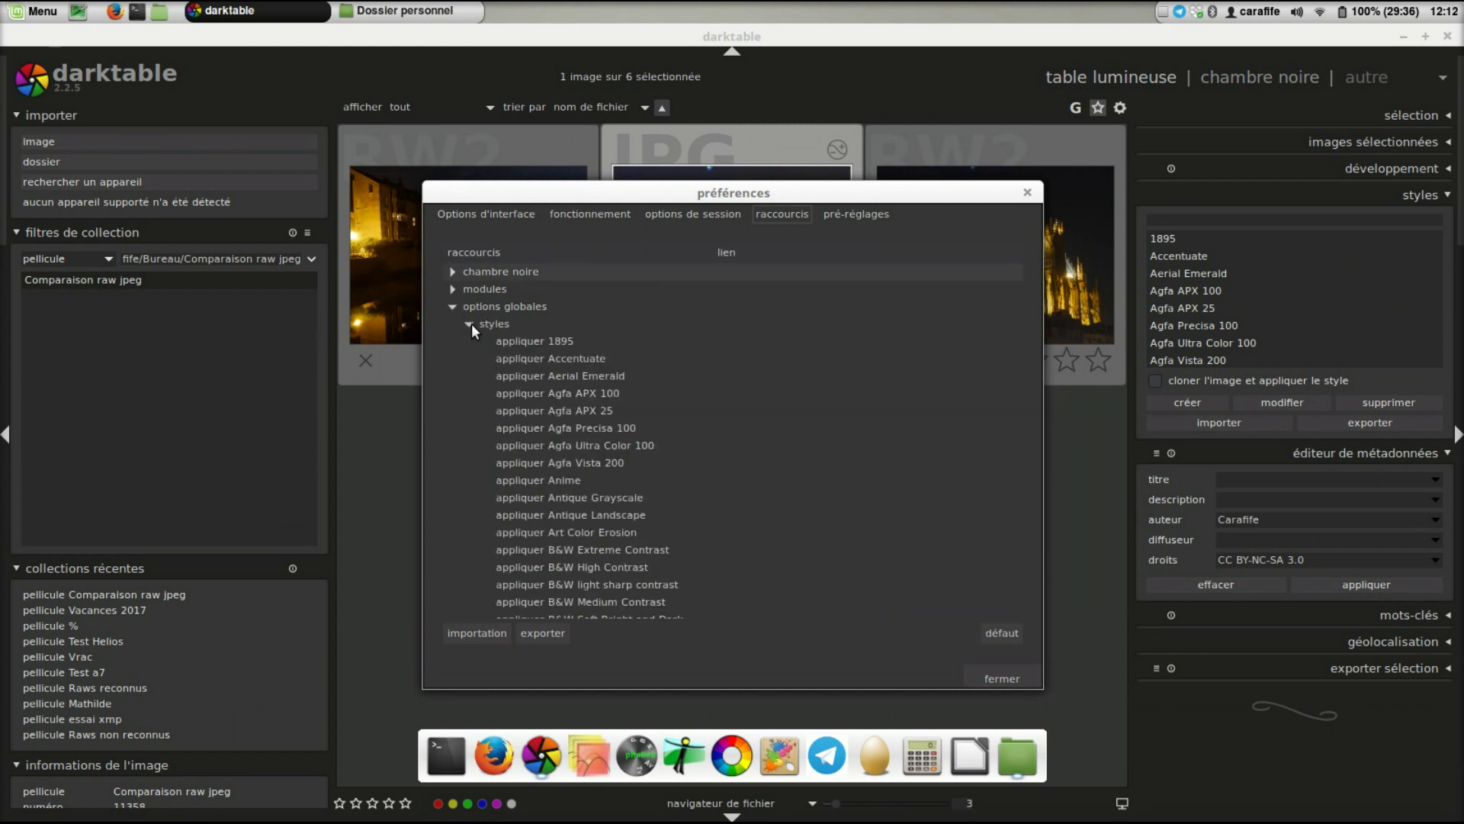
scroll(630, 414, "down", 3)
scroll(630, 413, "down", 5)
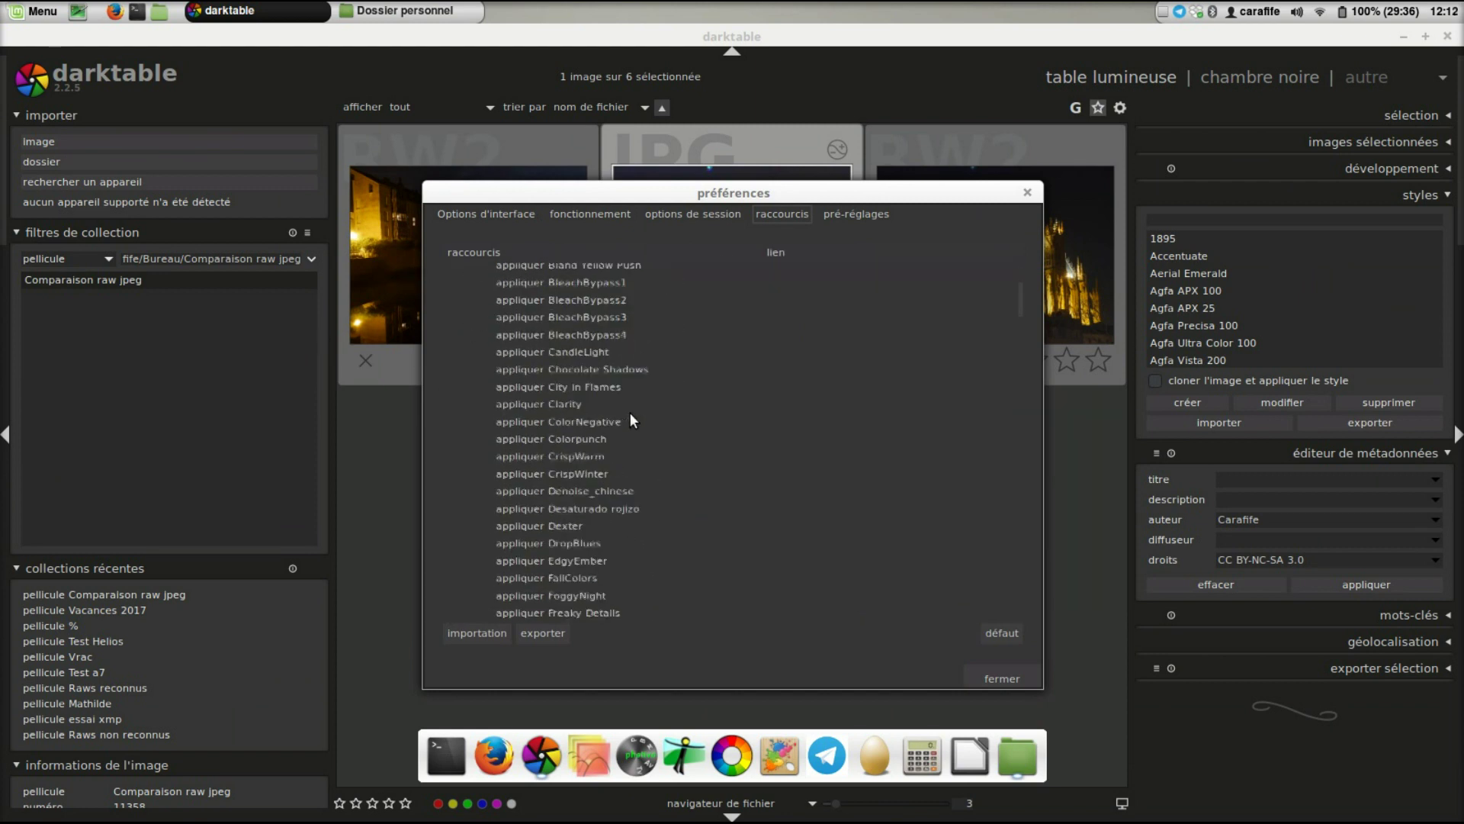
scroll(629, 414, "down", 15)
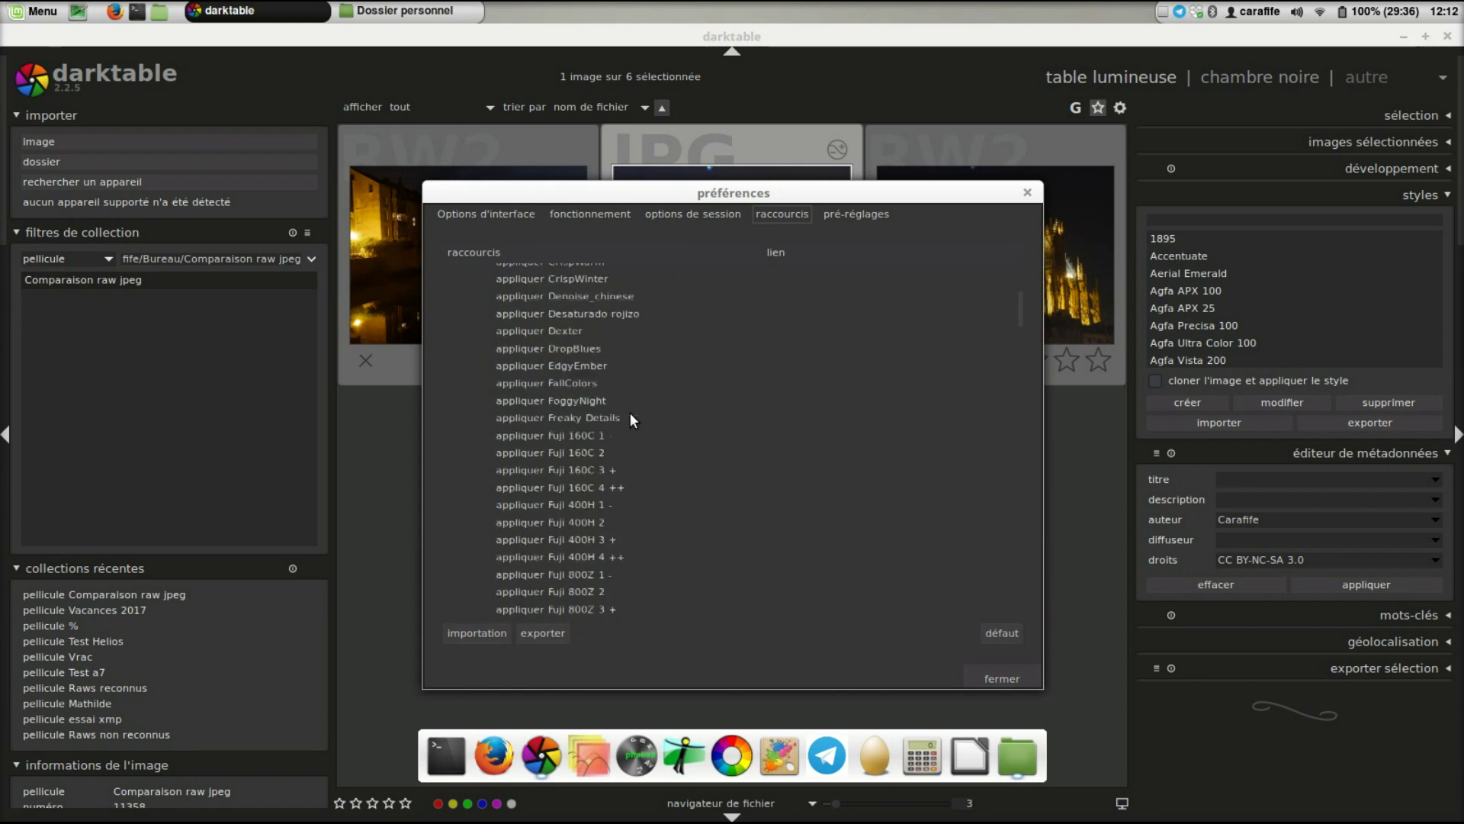
scroll(630, 413, "down", 20)
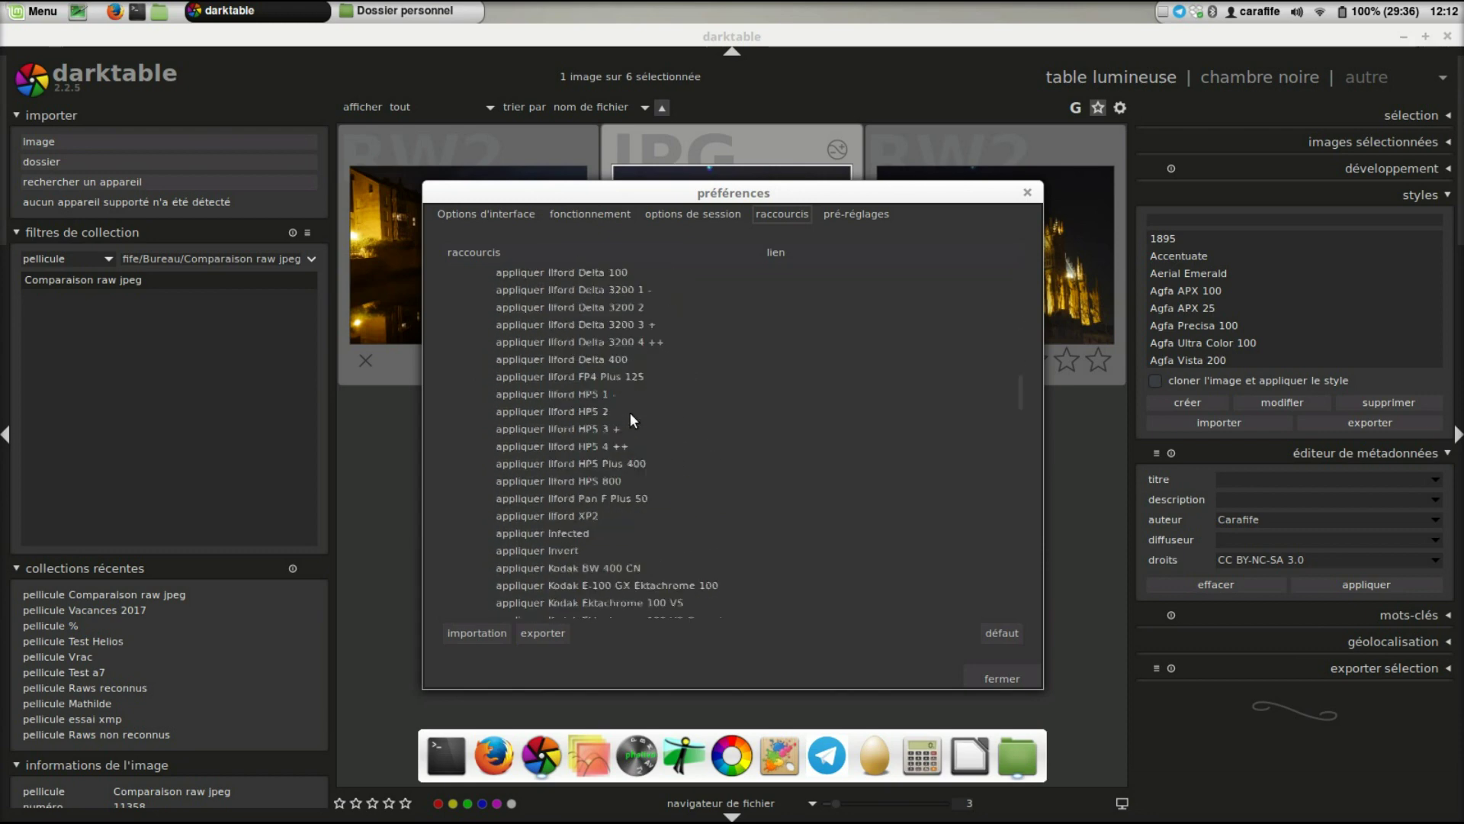
scroll(630, 413, "down", 20)
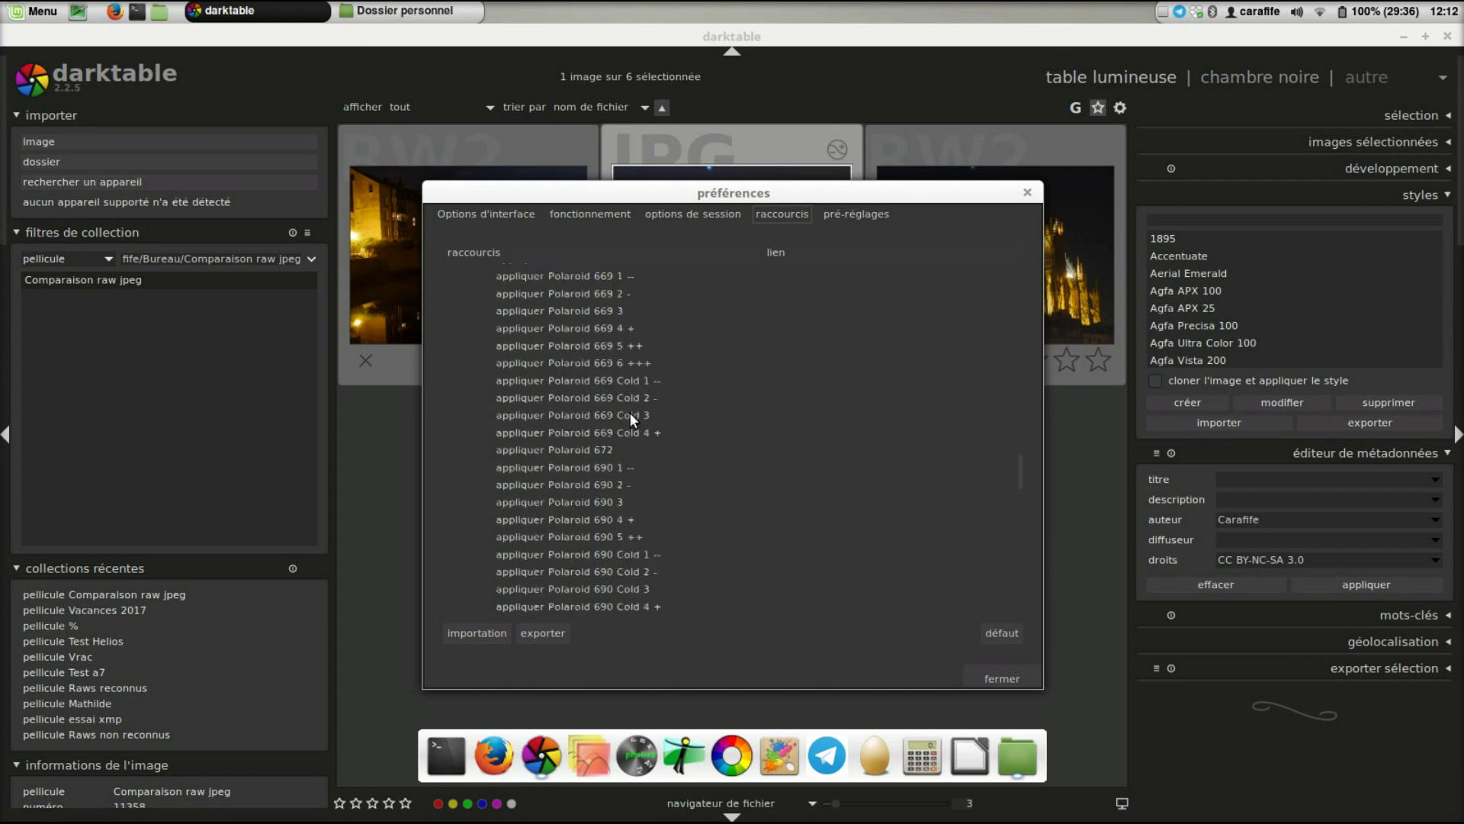
scroll(632, 412, "down", 20)
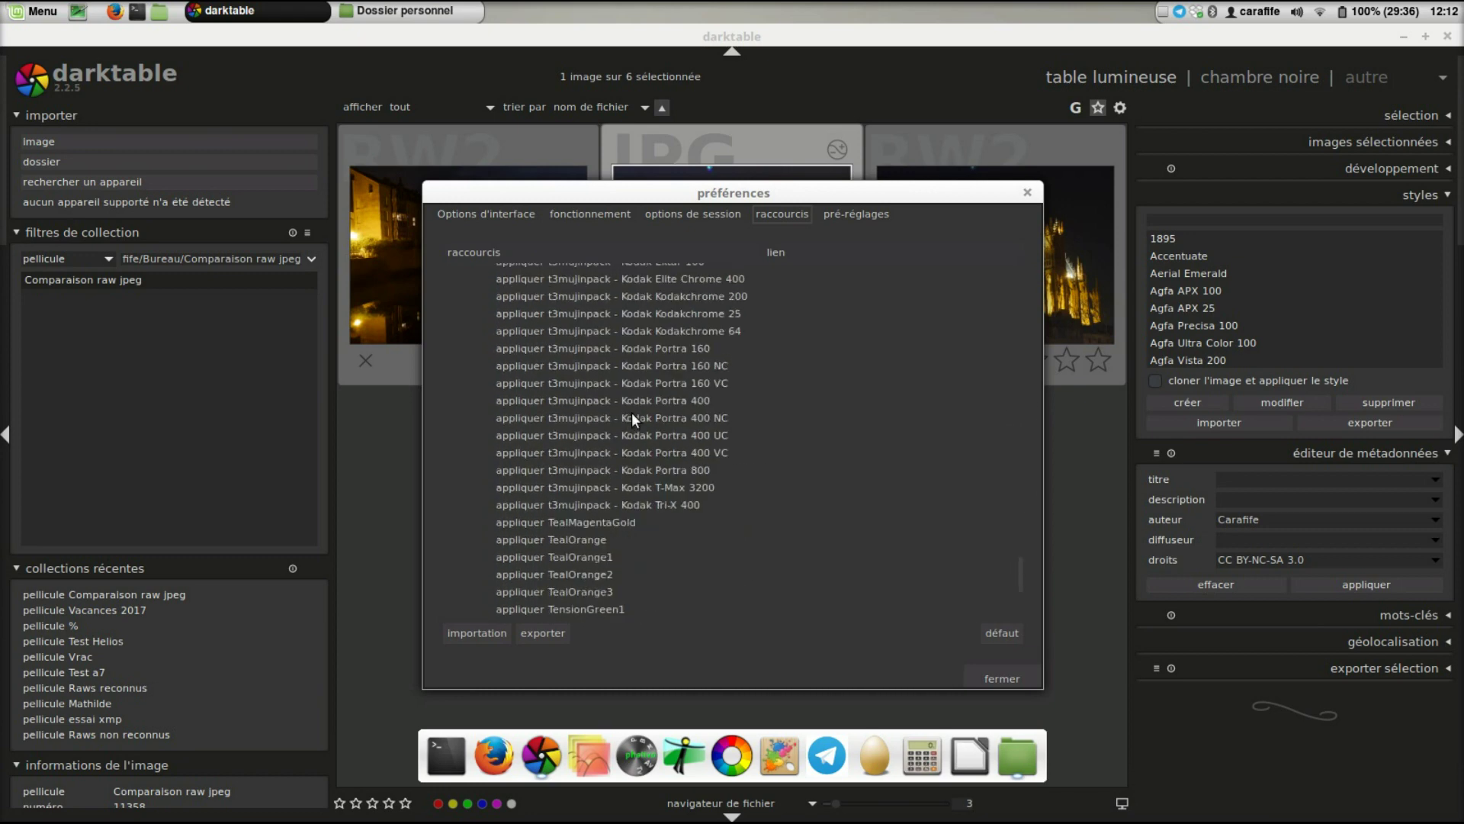
double_click(602, 384)
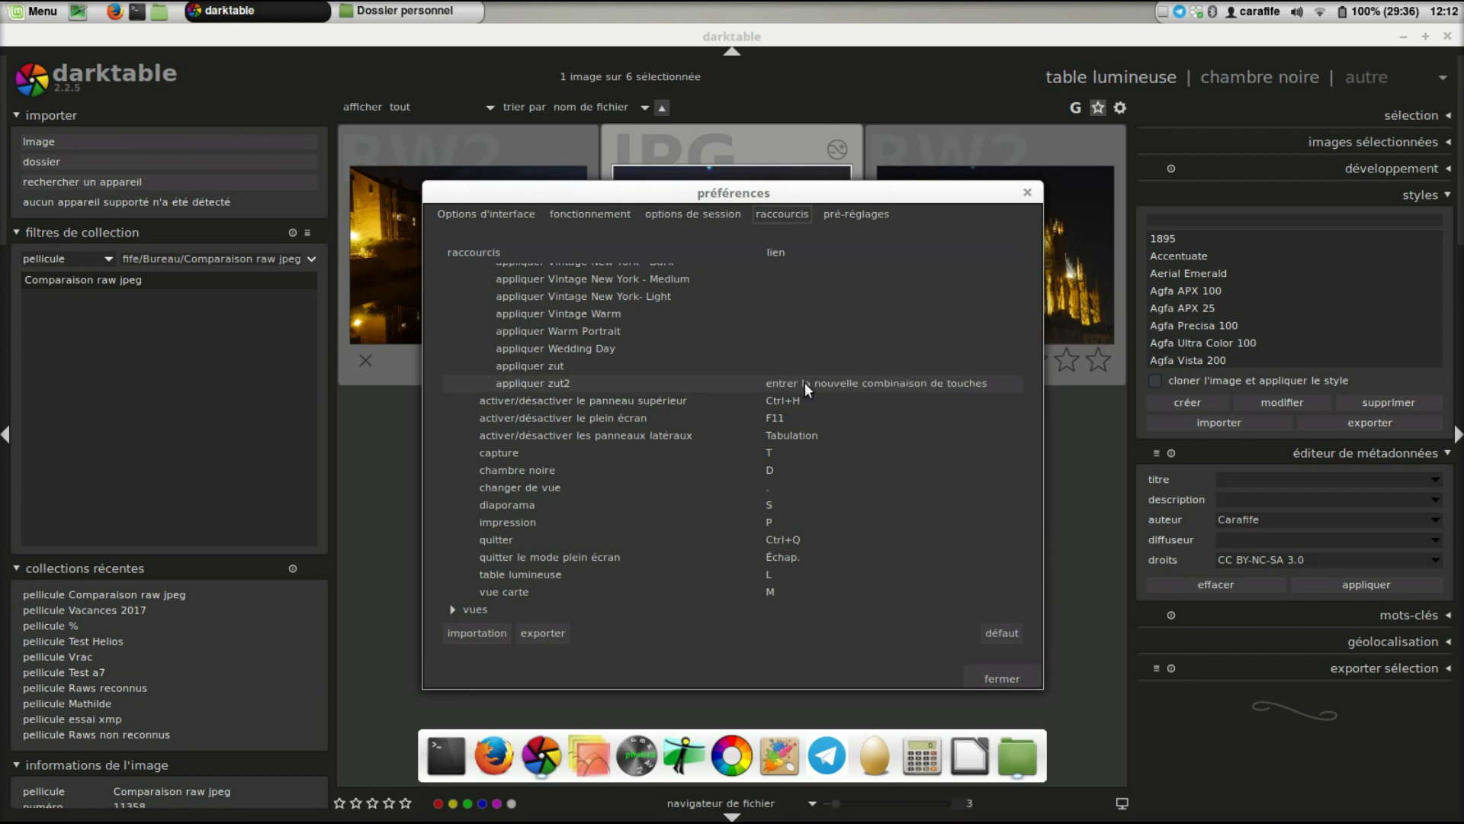
key("alt+ampersand")
- Close preferences, open the RW2 cathedral in darkroom to check it, then return to the grid
left_click(1004, 675)
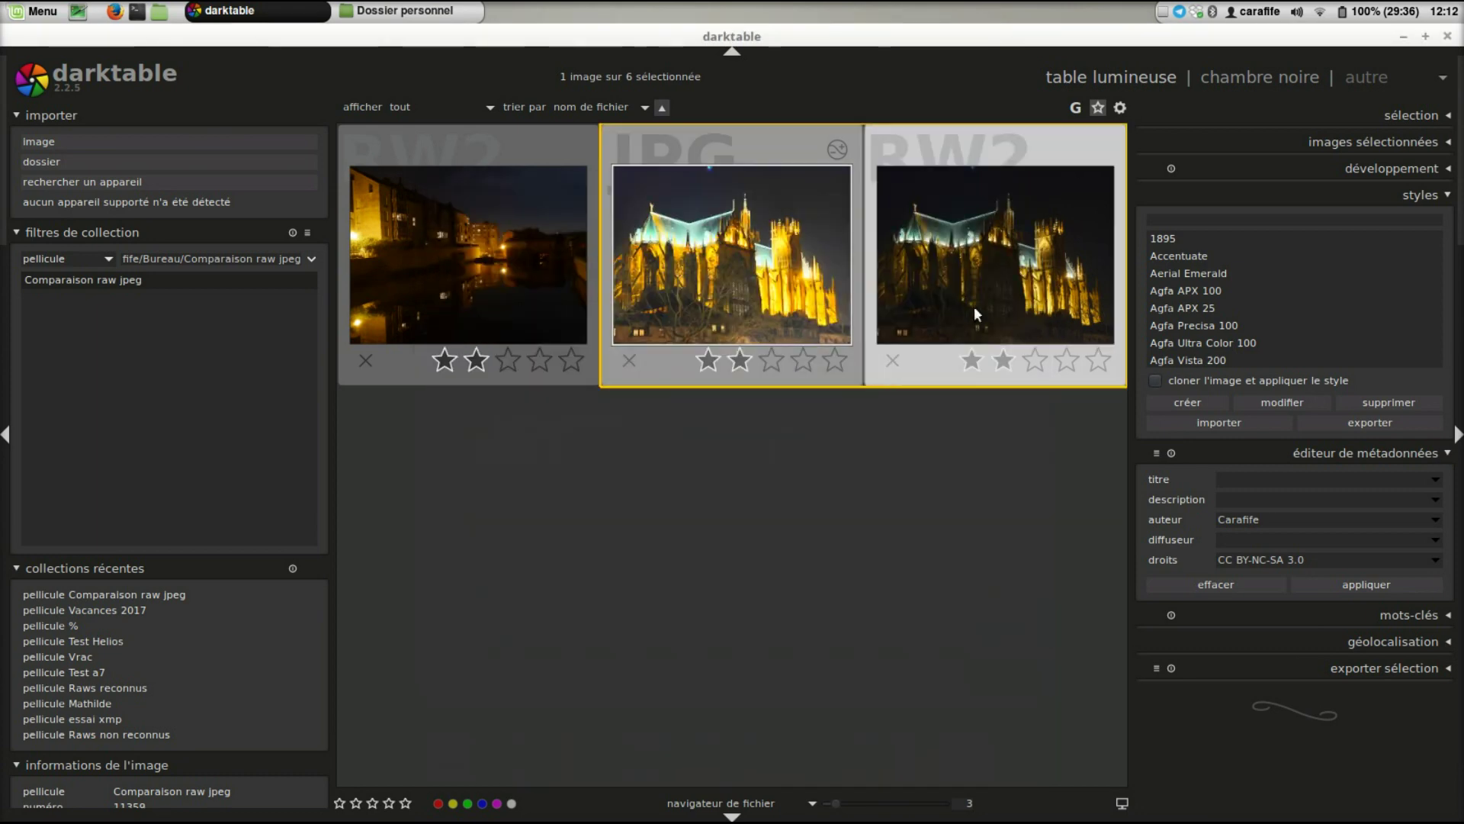
double_click(1019, 276)
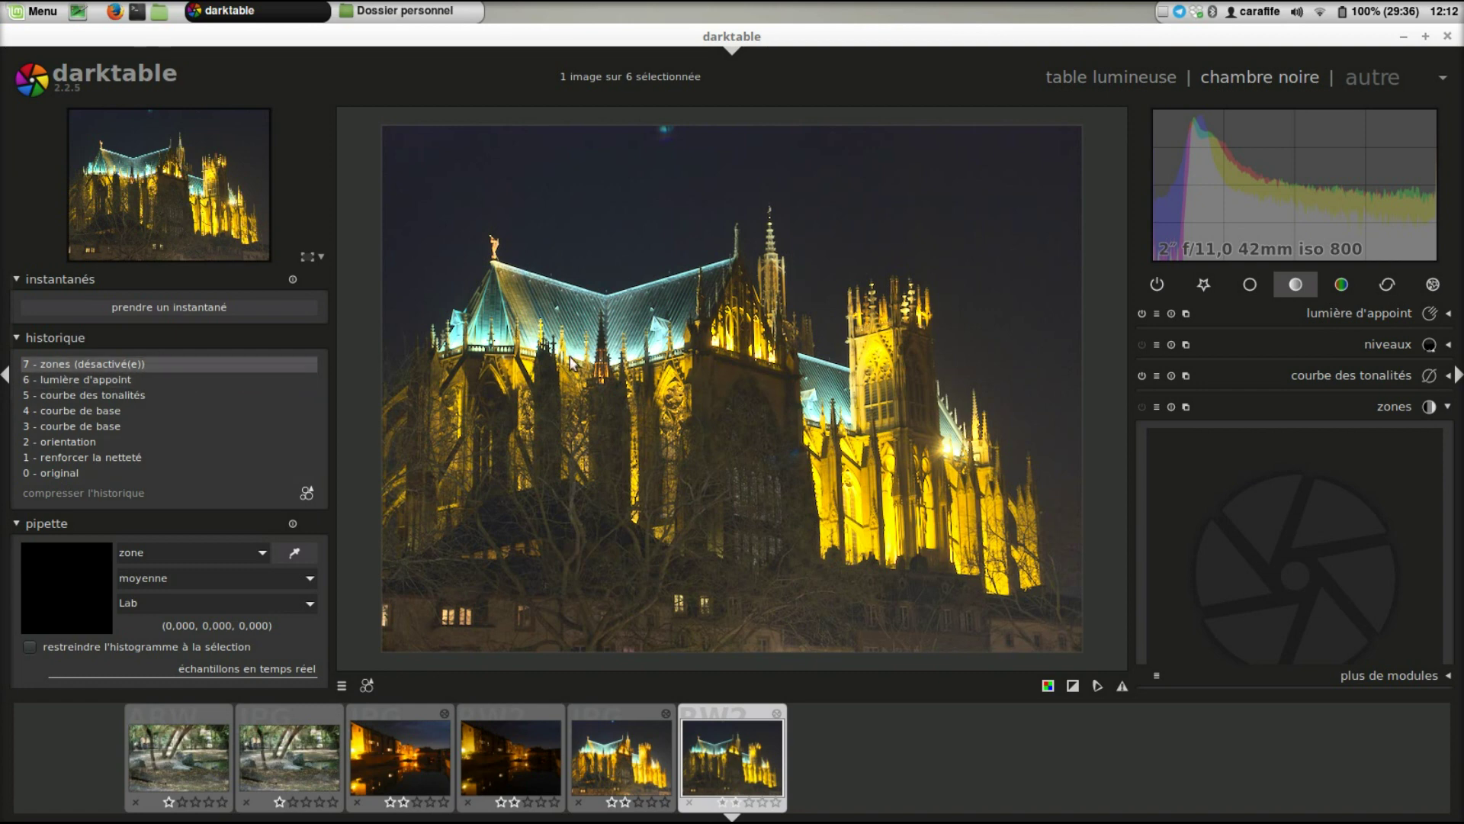
left_click(1100, 80)
scroll(899, 478, "up", 1)
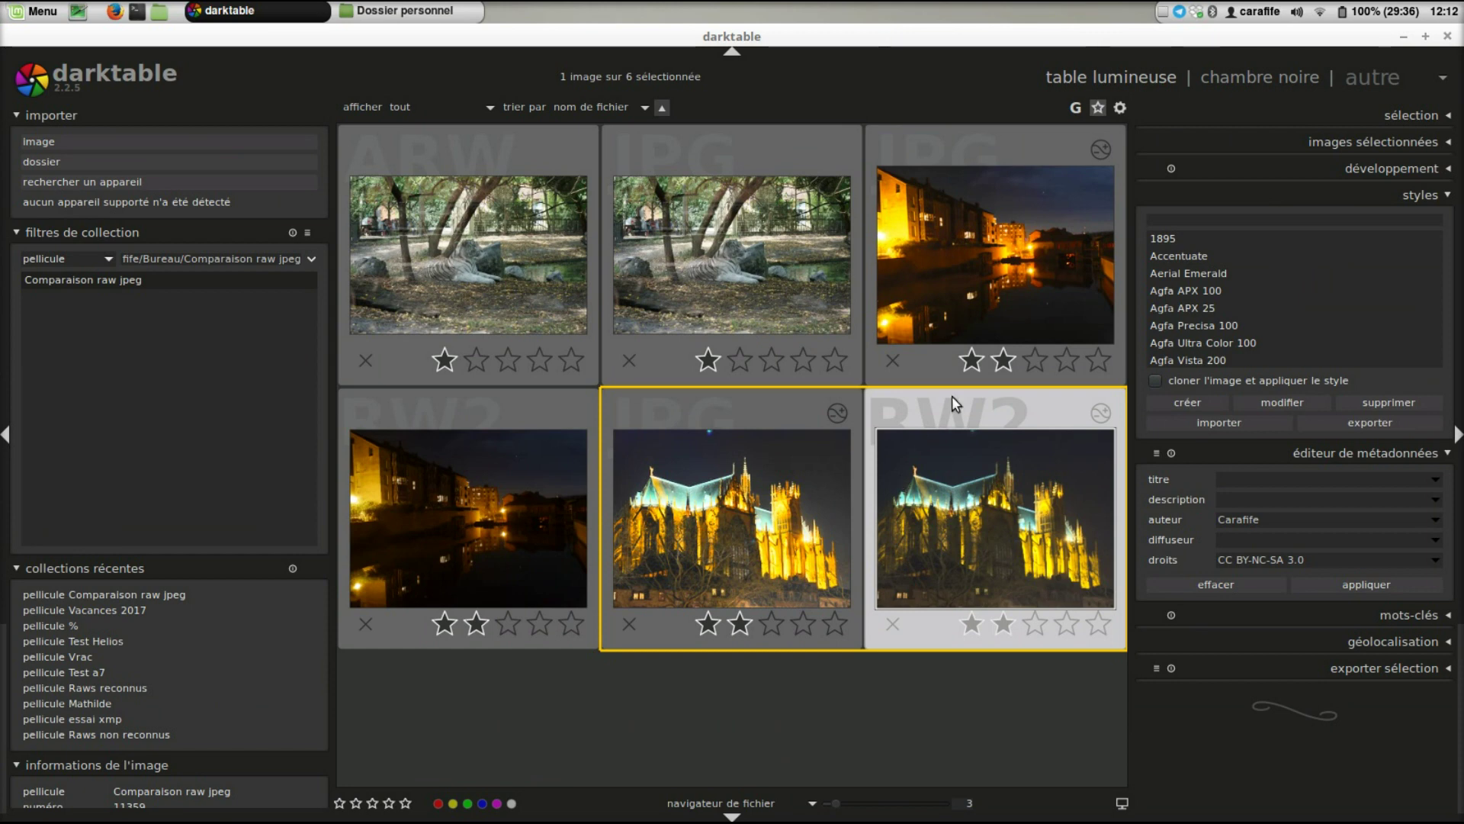
scroll(952, 388, "down", 1)
scroll(952, 387, "up", 1)
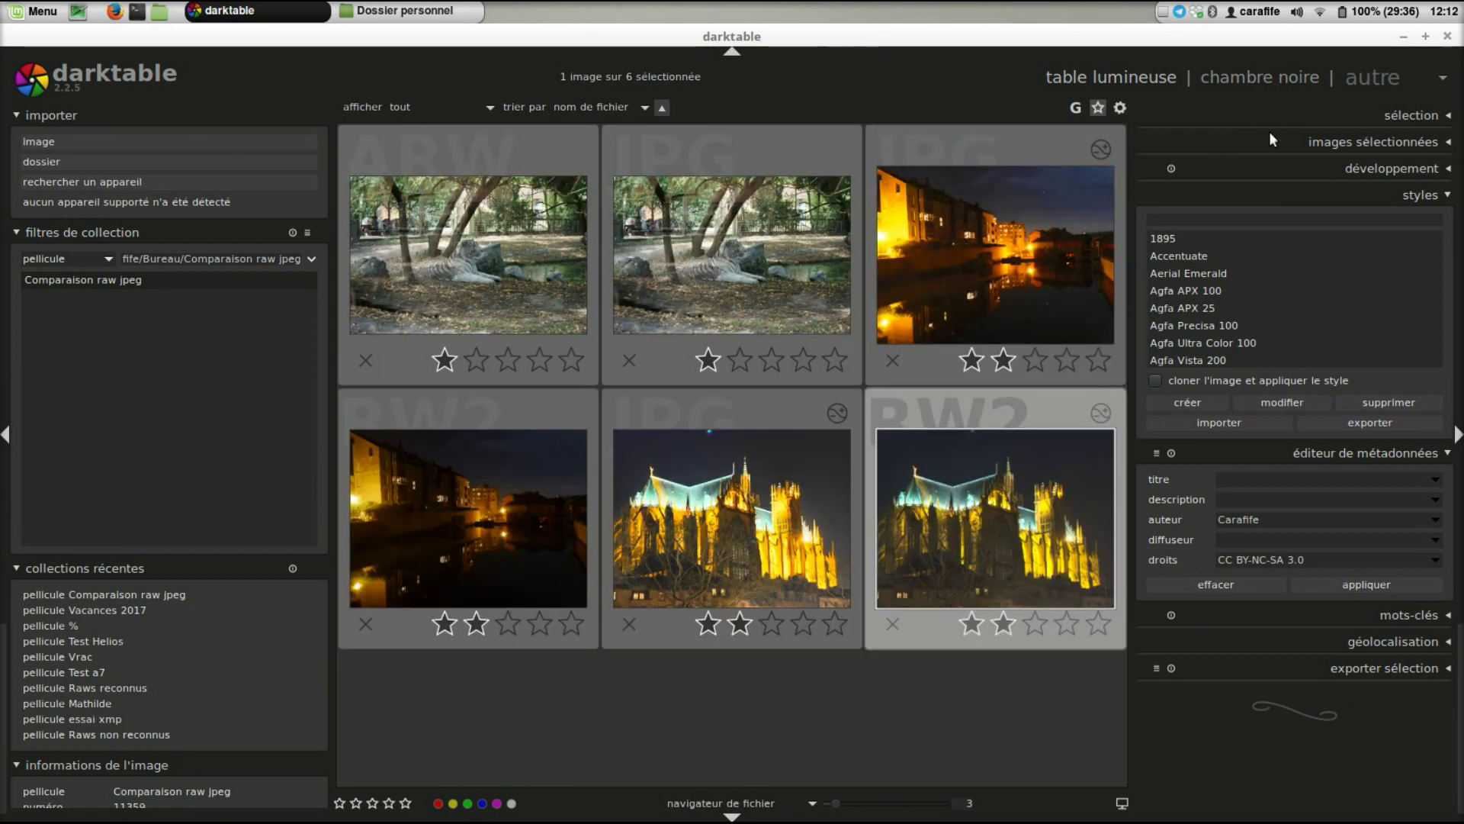
- Expand the selection module, then open the selected RW2 cathedral photo in darkroom
left_click(1438, 119)
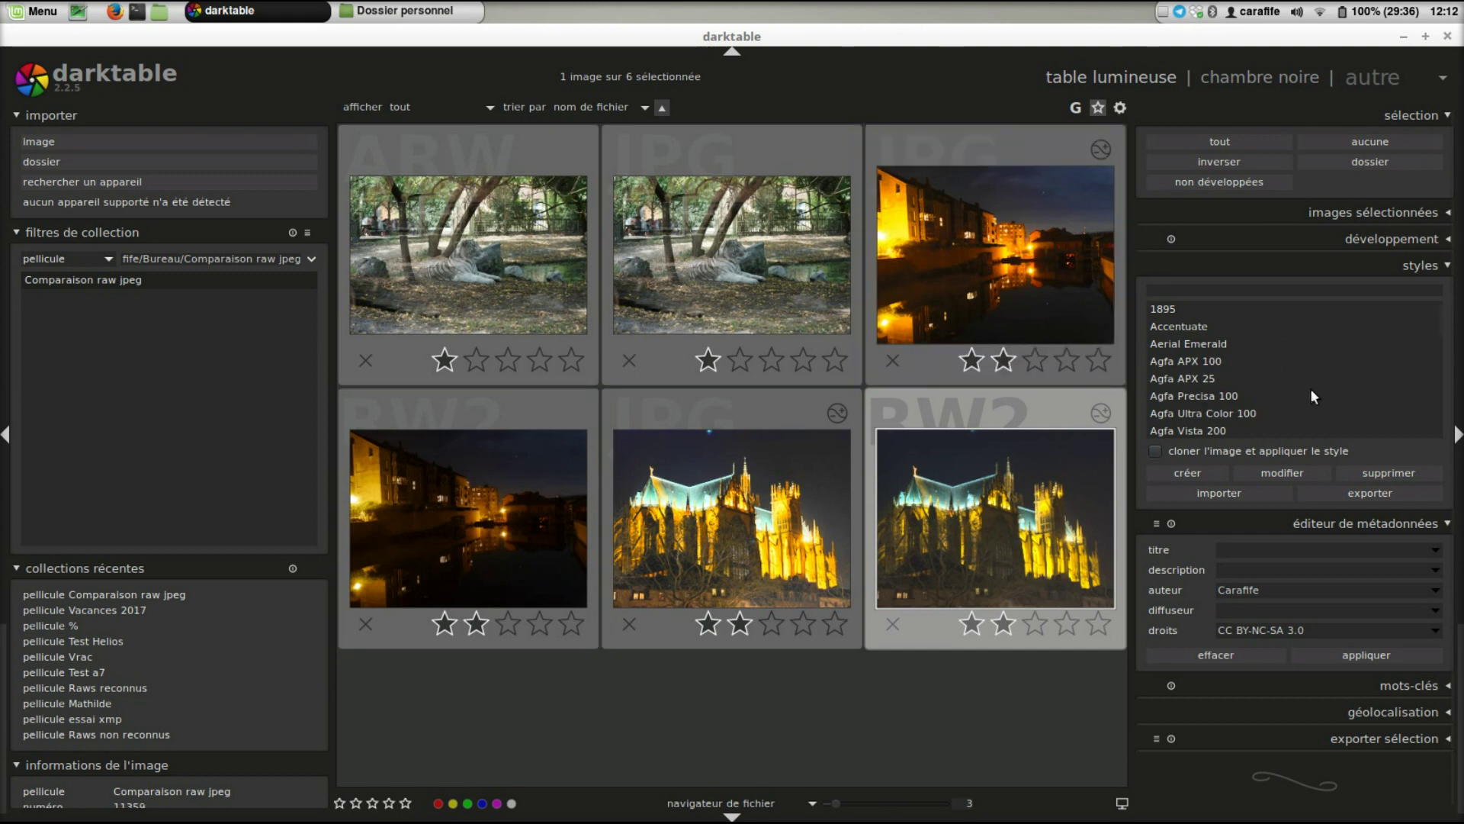
mouse_move(1310, 389)
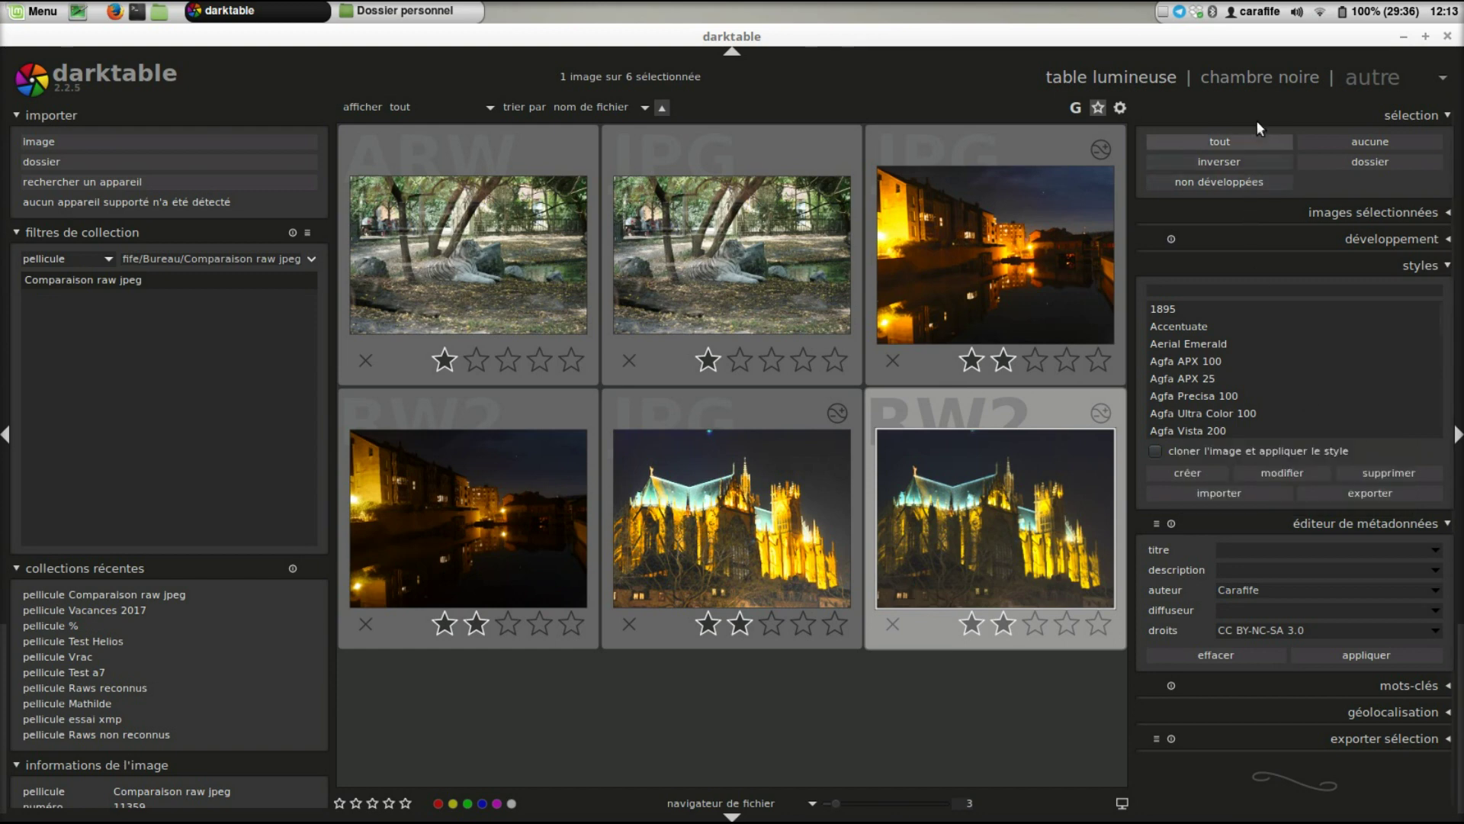
left_click(1260, 80)
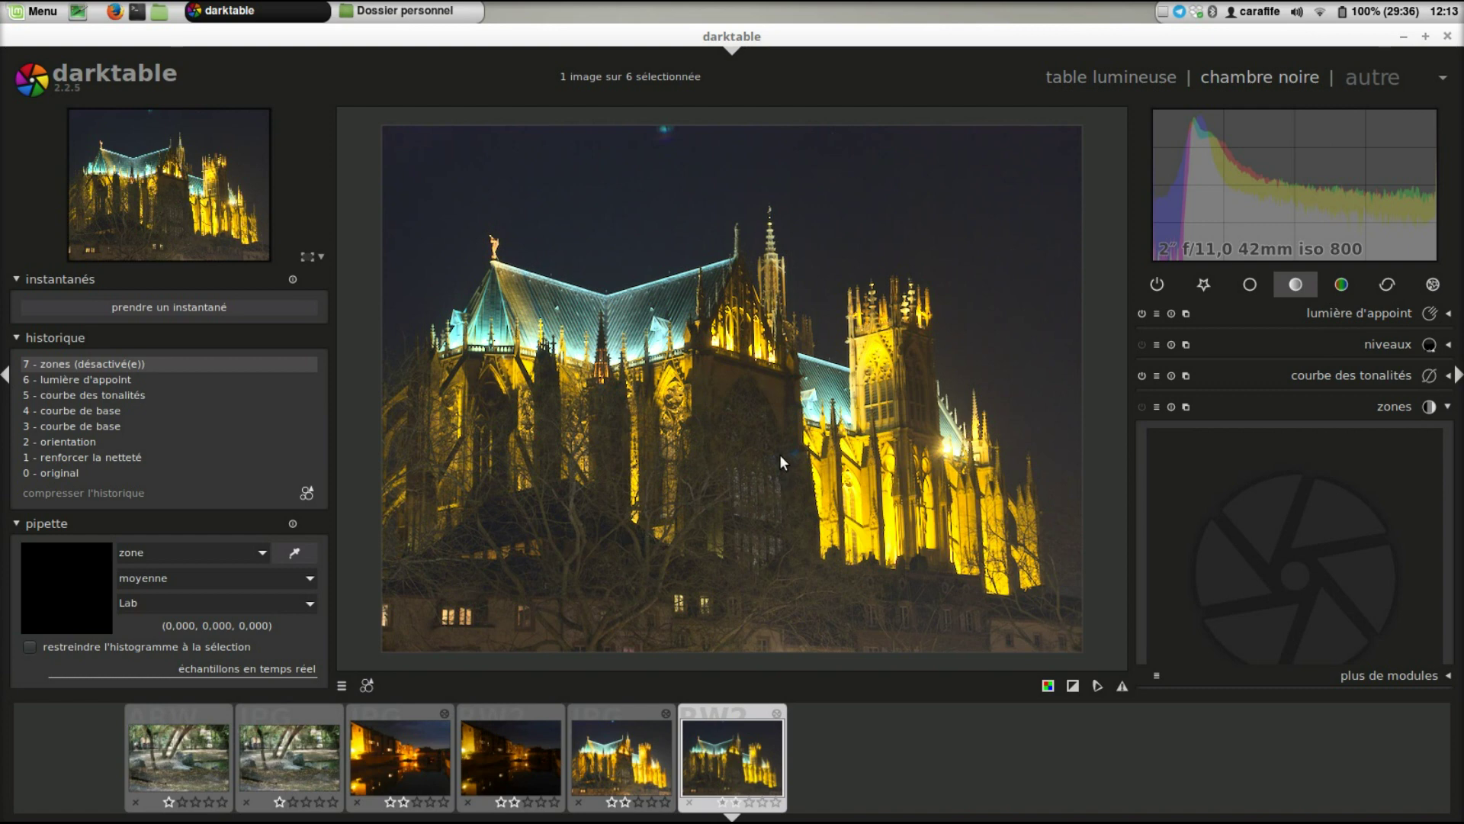
- Start a folder import, pick the copyright metadata preset, untick applying metadata, then cancel
left_click(1135, 77)
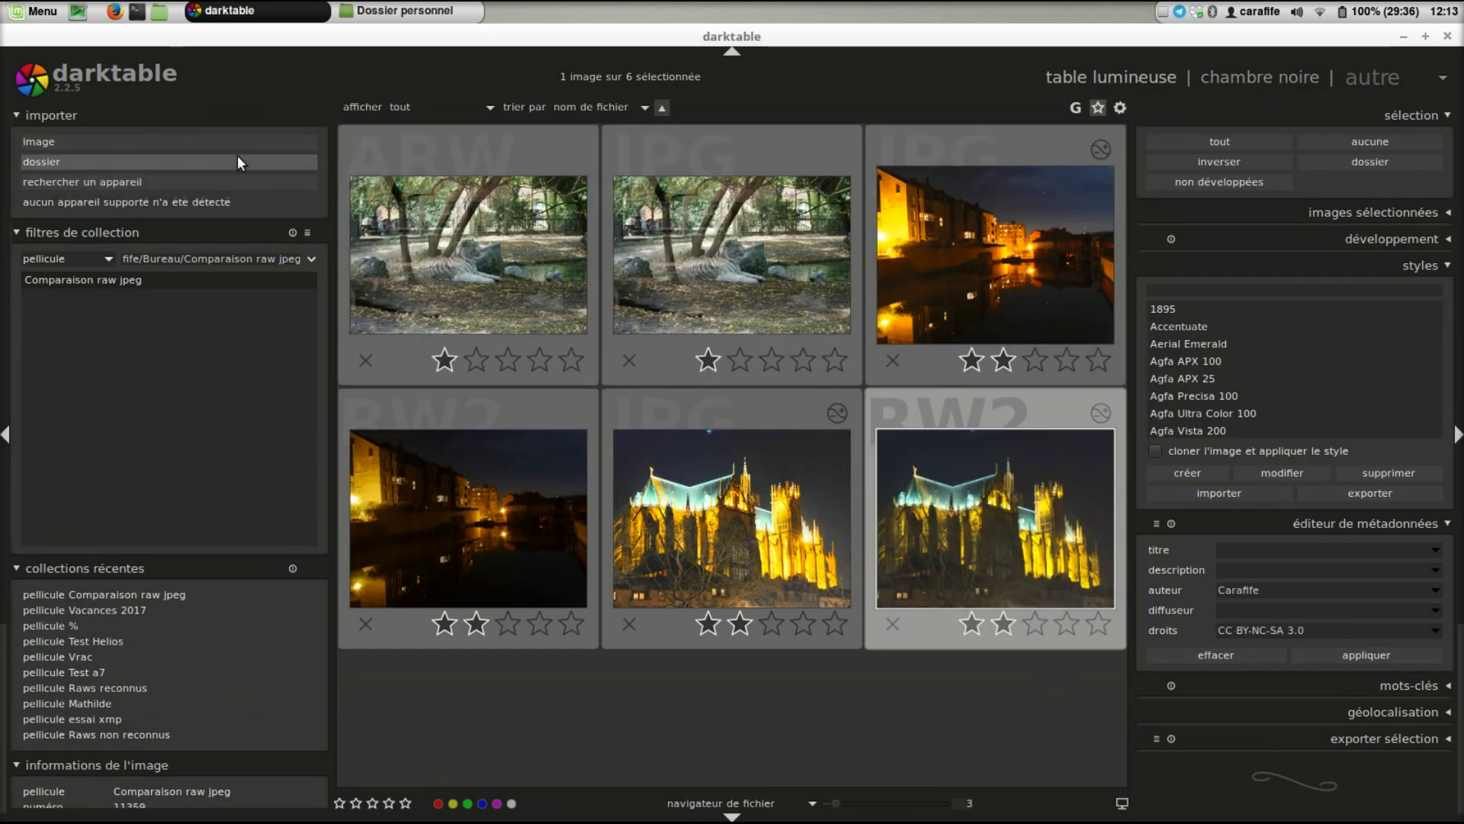
left_click(238, 158)
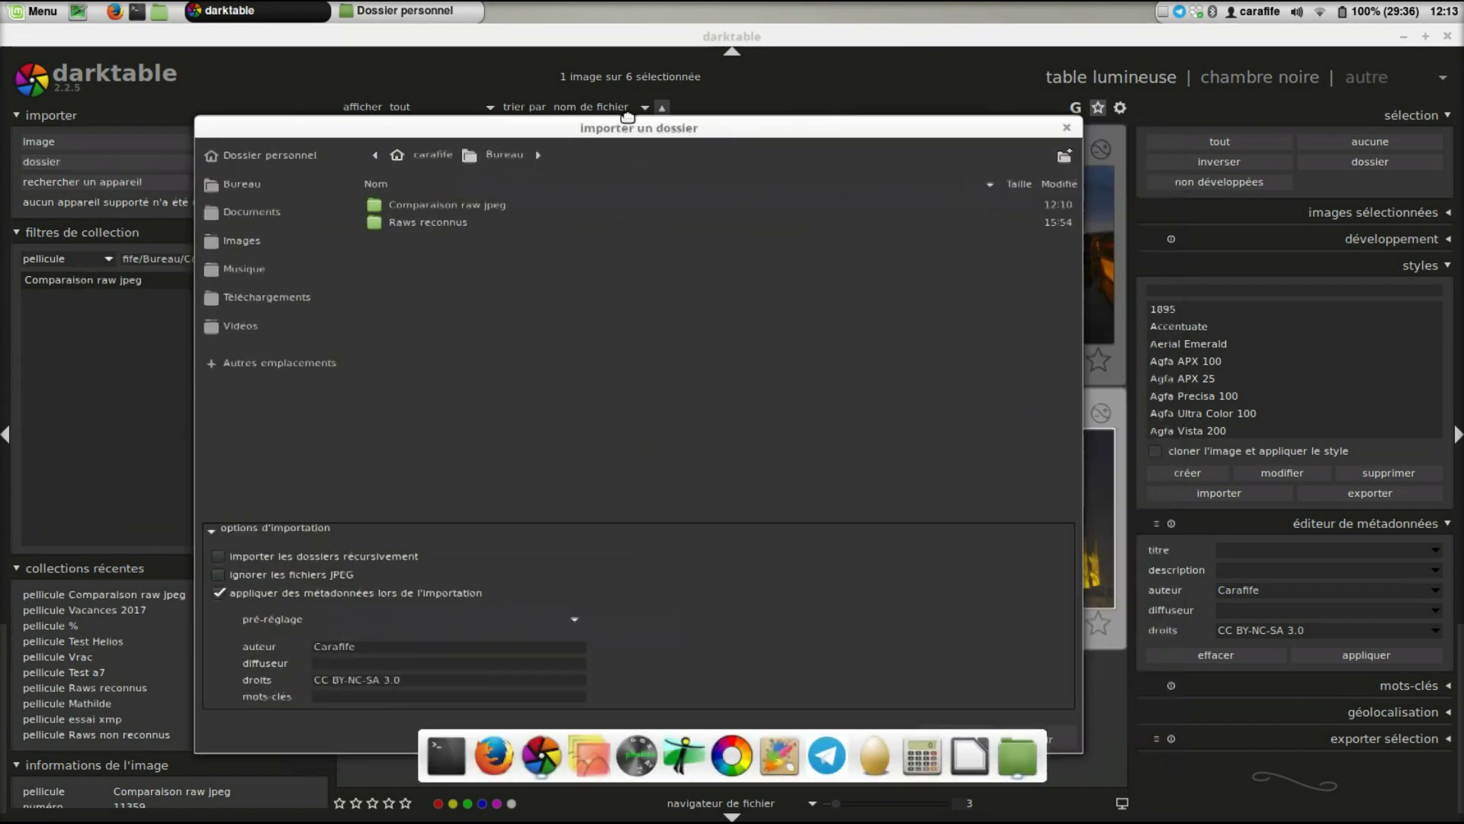
left_click_drag(781, 137, 576, 54)
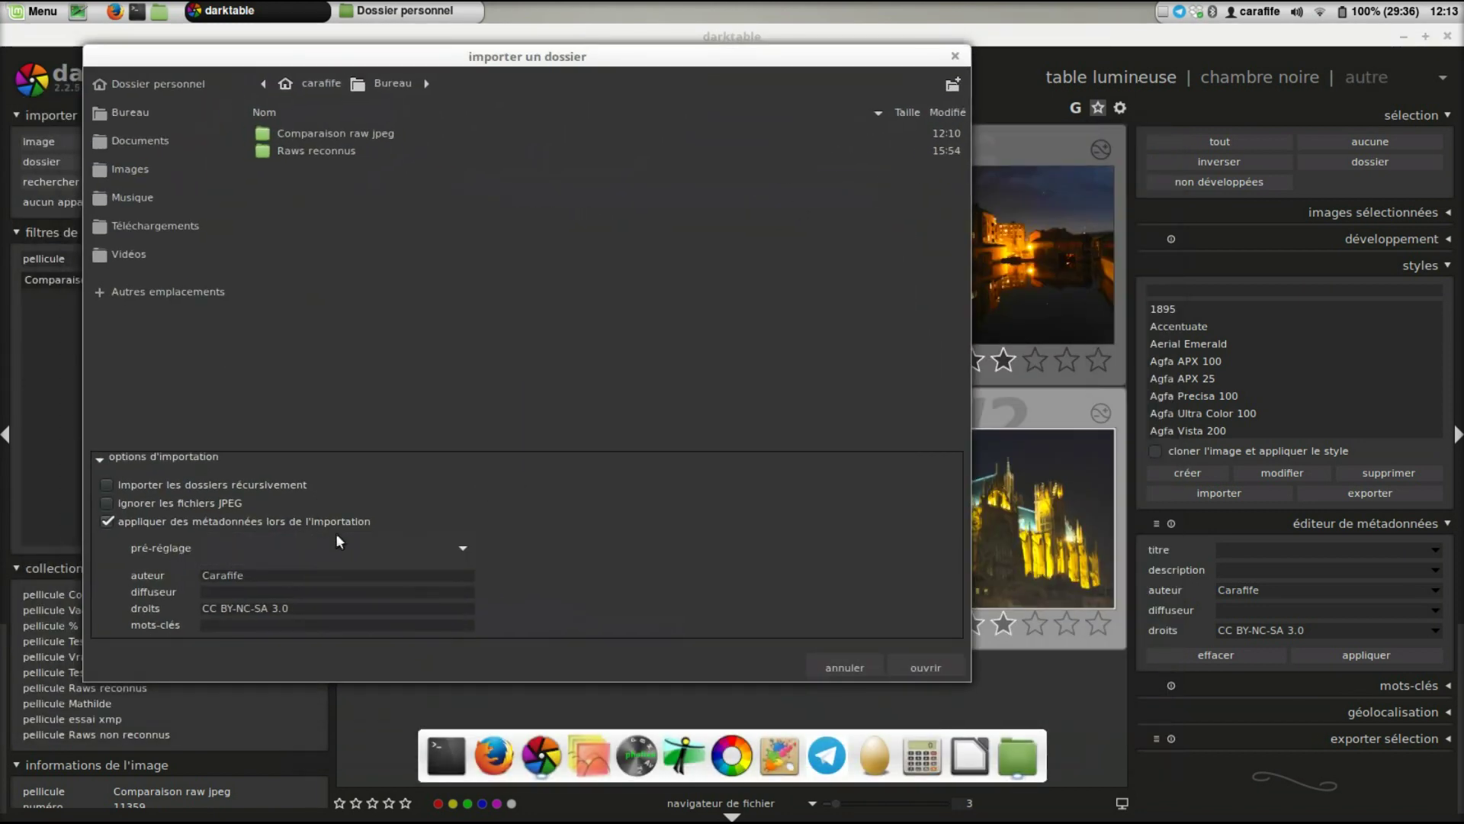
left_click(459, 547)
left_click(459, 547)
left_click(534, 517)
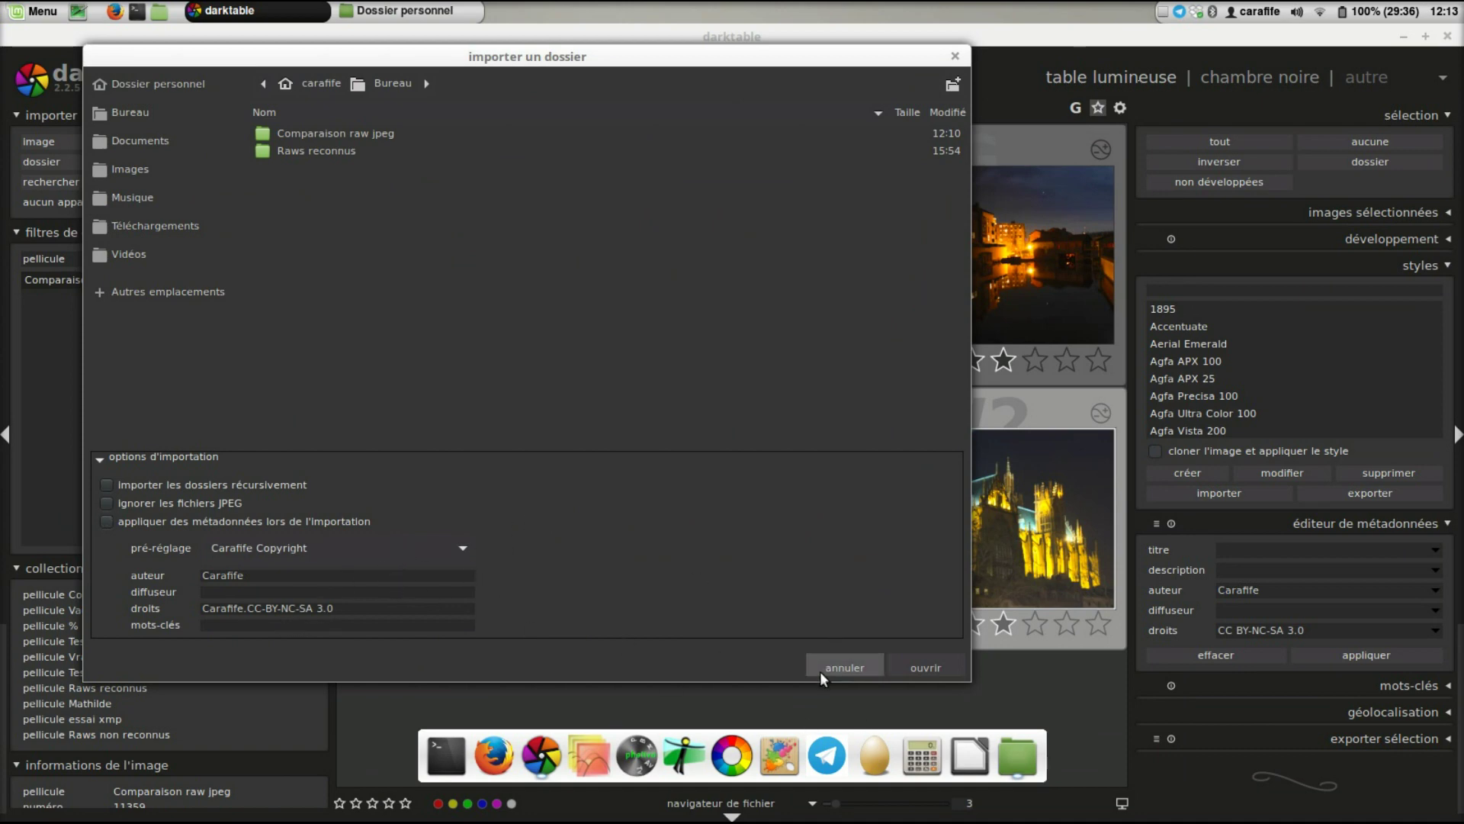
left_click(840, 668)
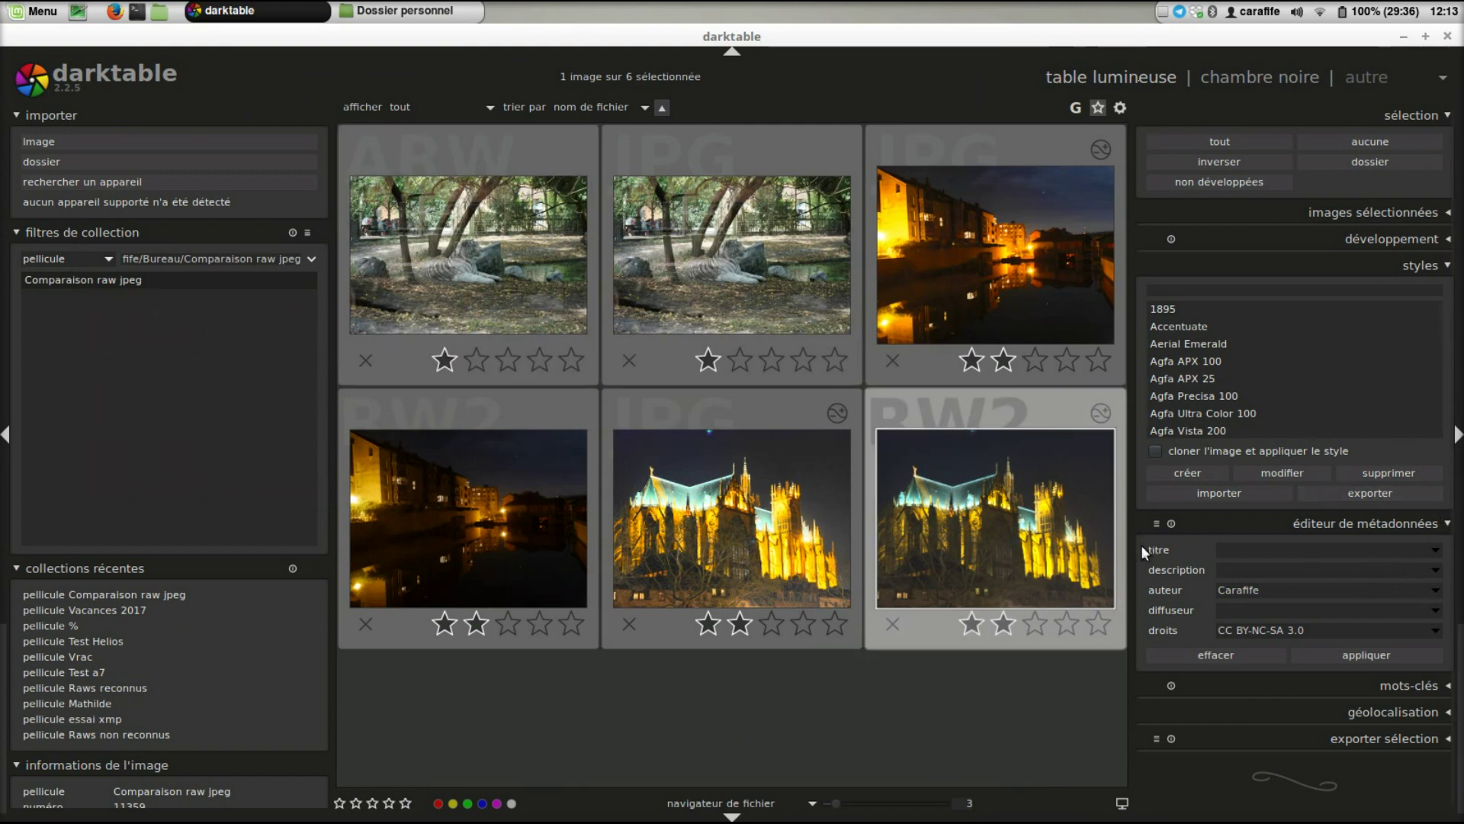
- Fill metadata from the saved copyright preset (CC BY-NC-SA 3.0), then open the photo in darkroom
left_click(1157, 524)
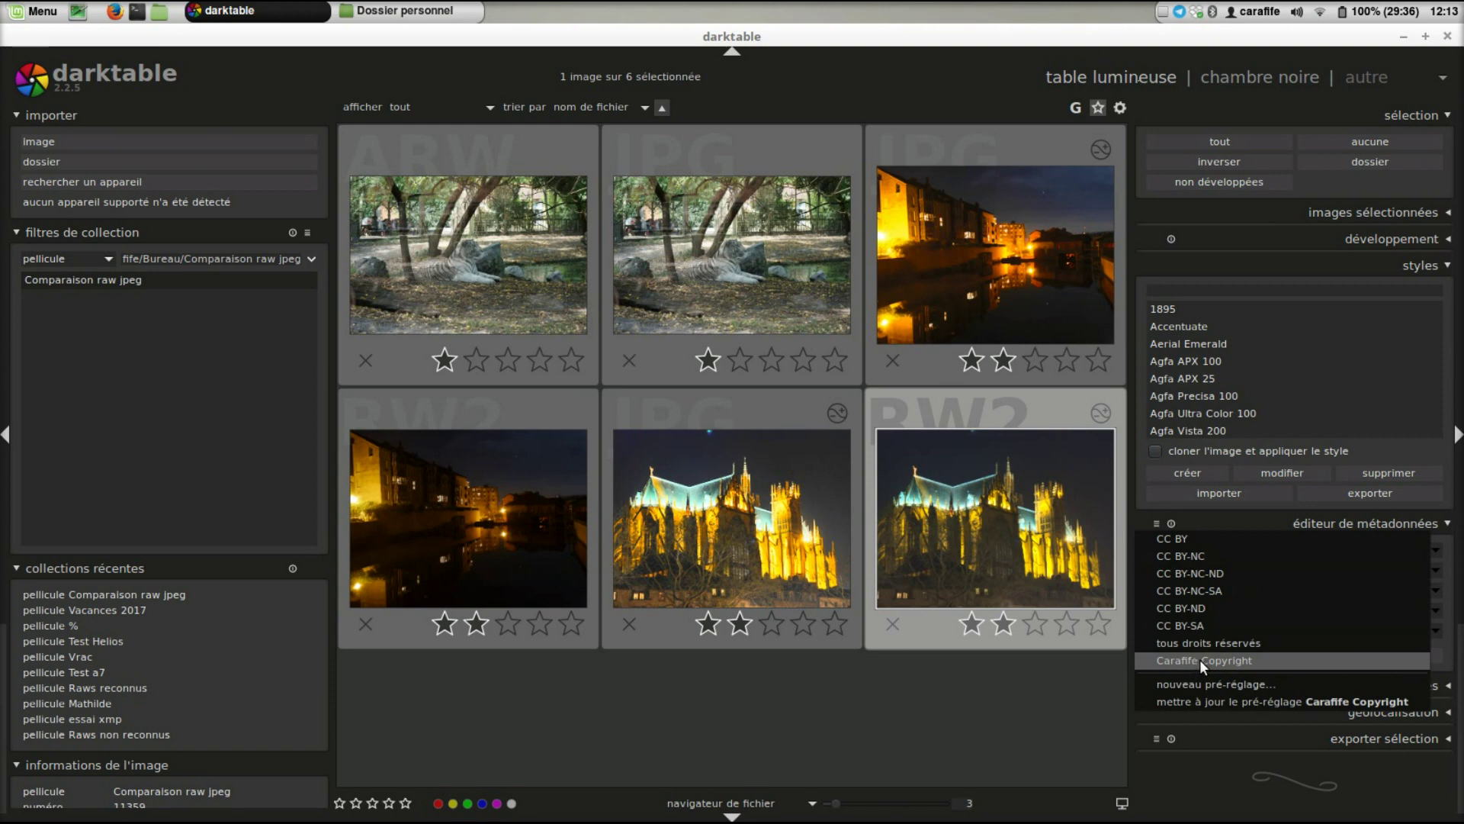
left_click(1200, 659)
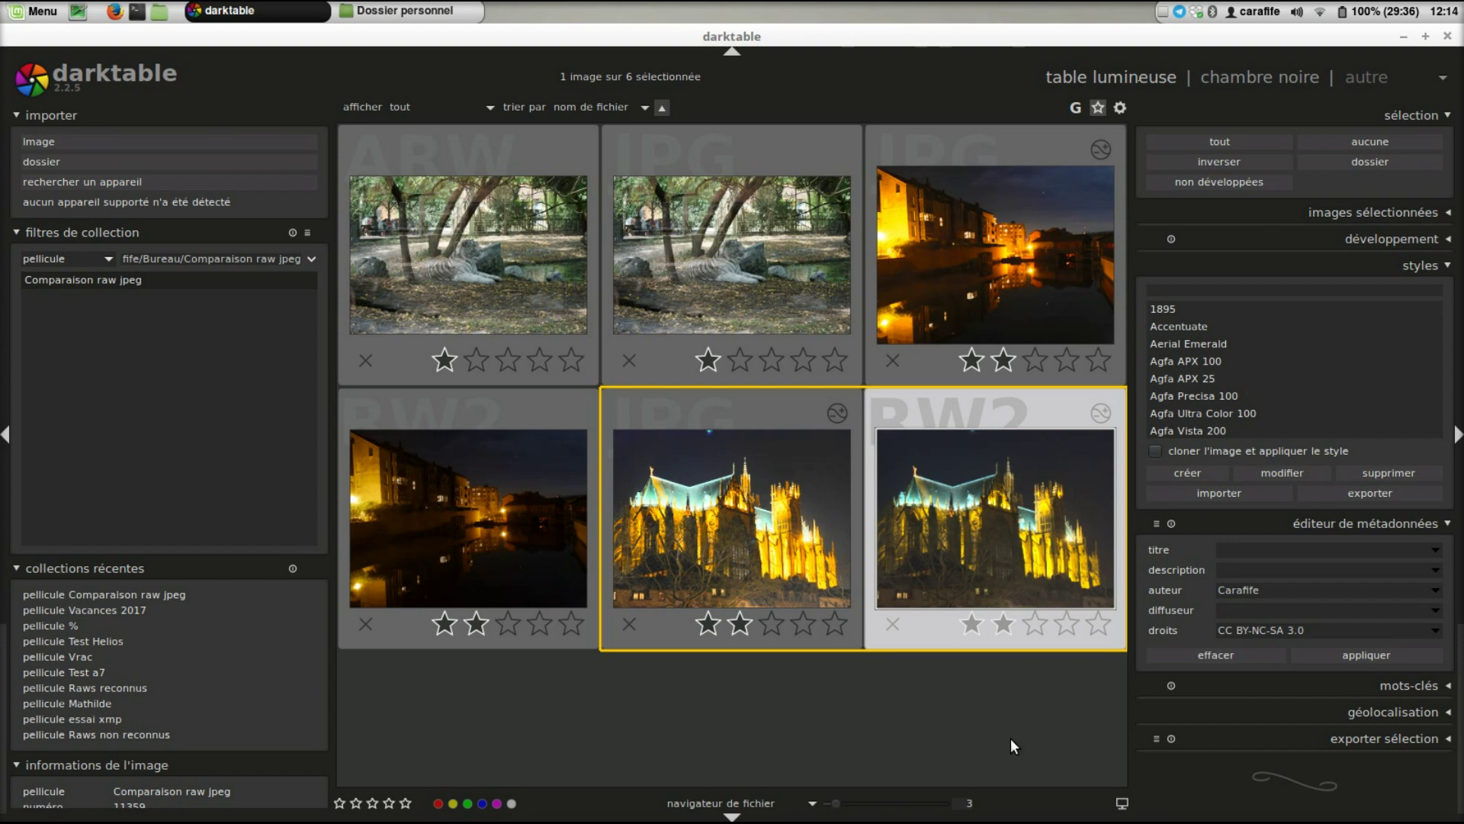
left_click(1250, 80)
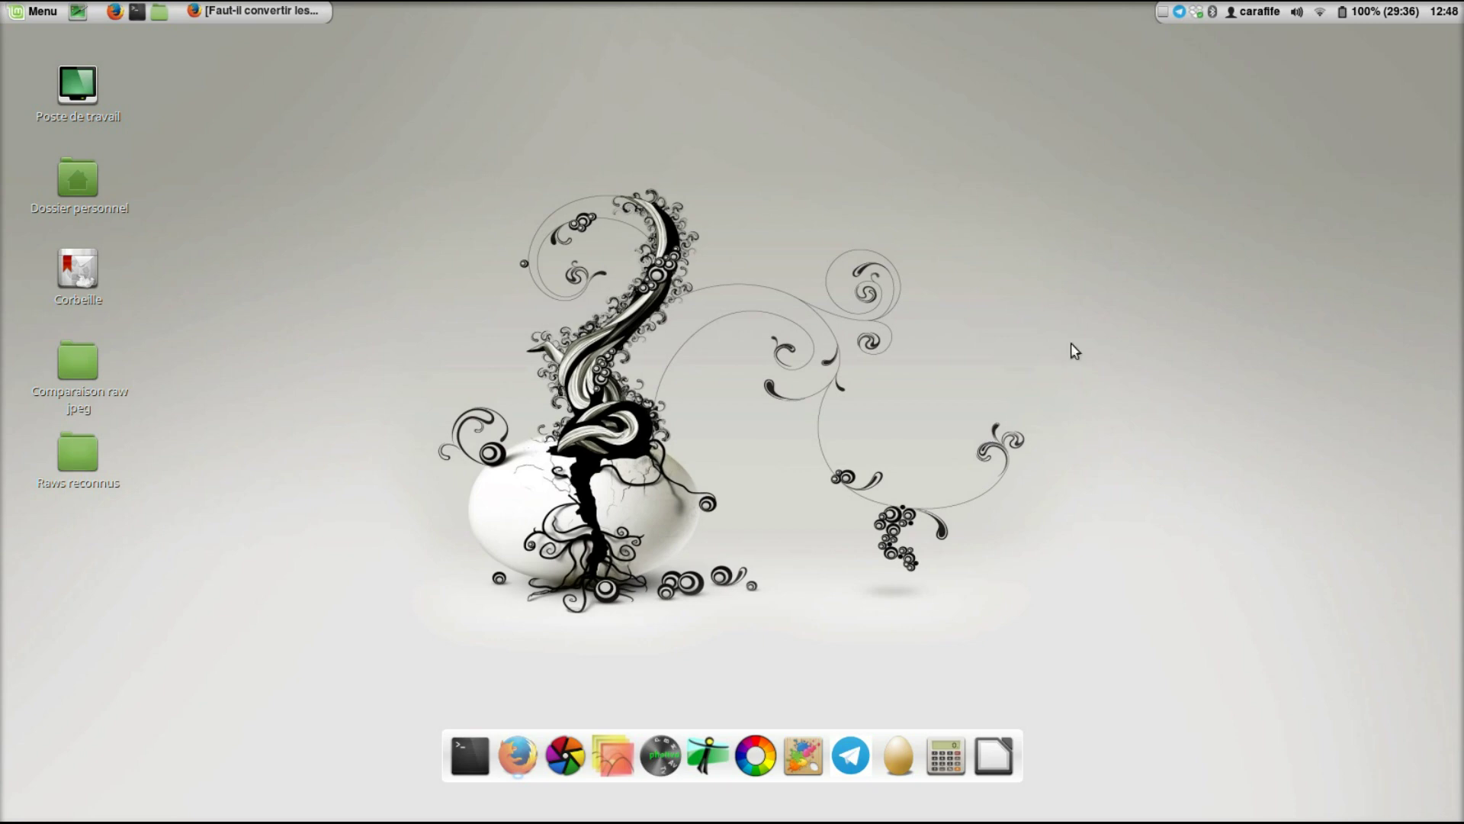
- Restore the minimized Firefox window showing the Raw-to-DNG article from the taskbar
left_click(255, 11)
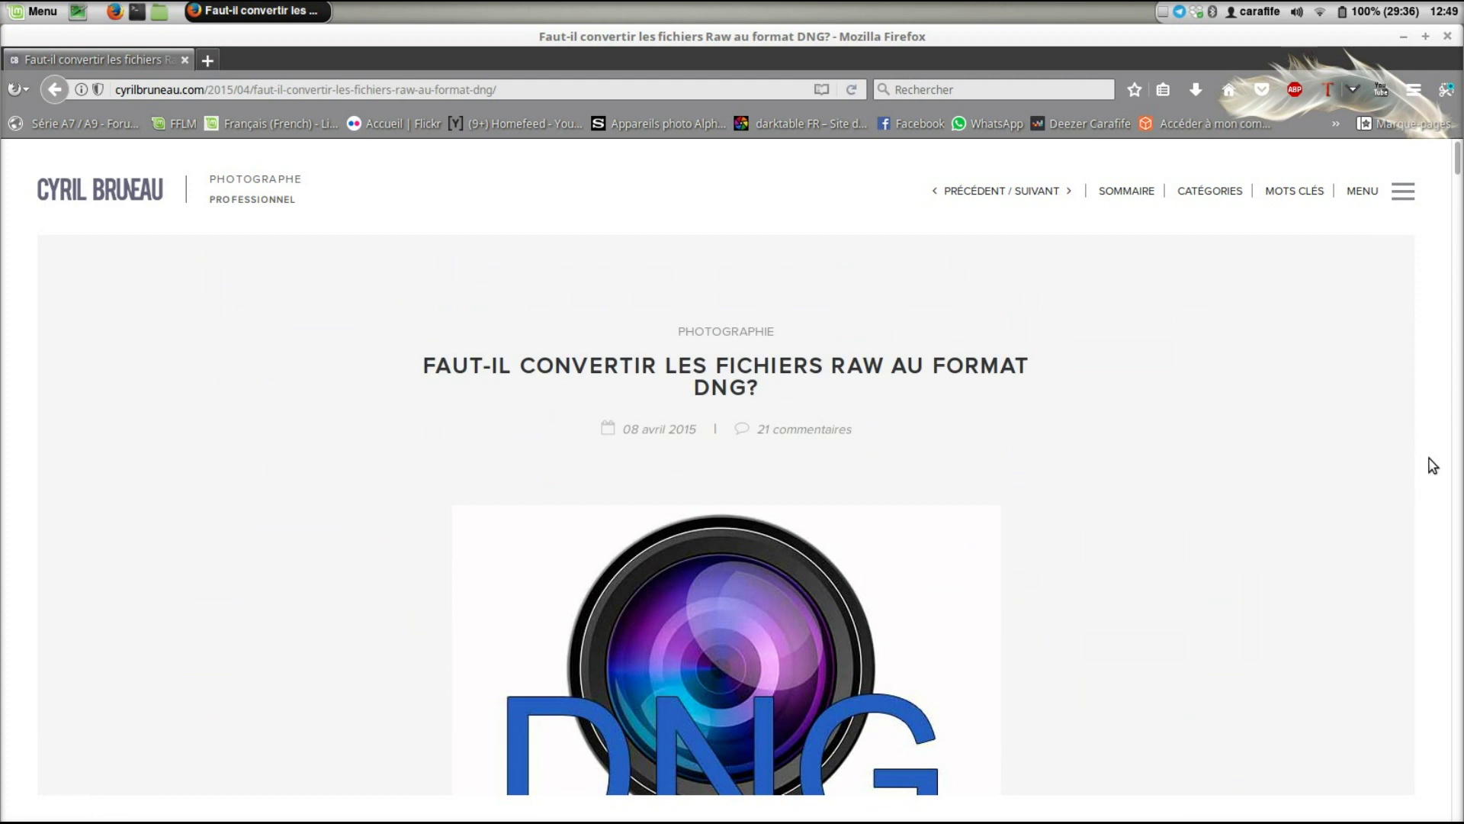
- Scroll through the DNG article's questions and advantages to 'Quels sont les inconvénients ?'
scroll(1433, 465, "down", 5)
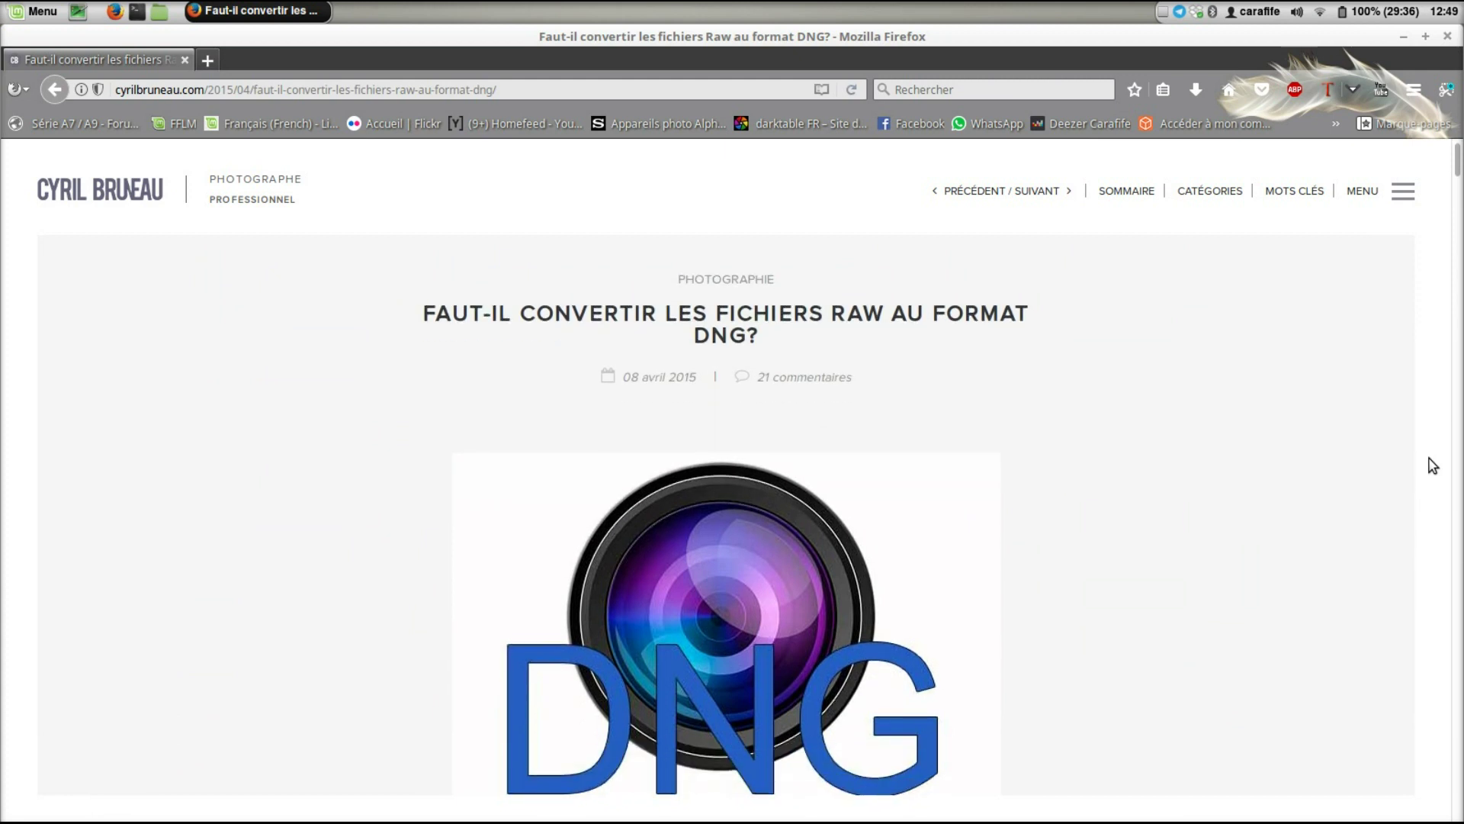
scroll(1432, 466, "down", 5)
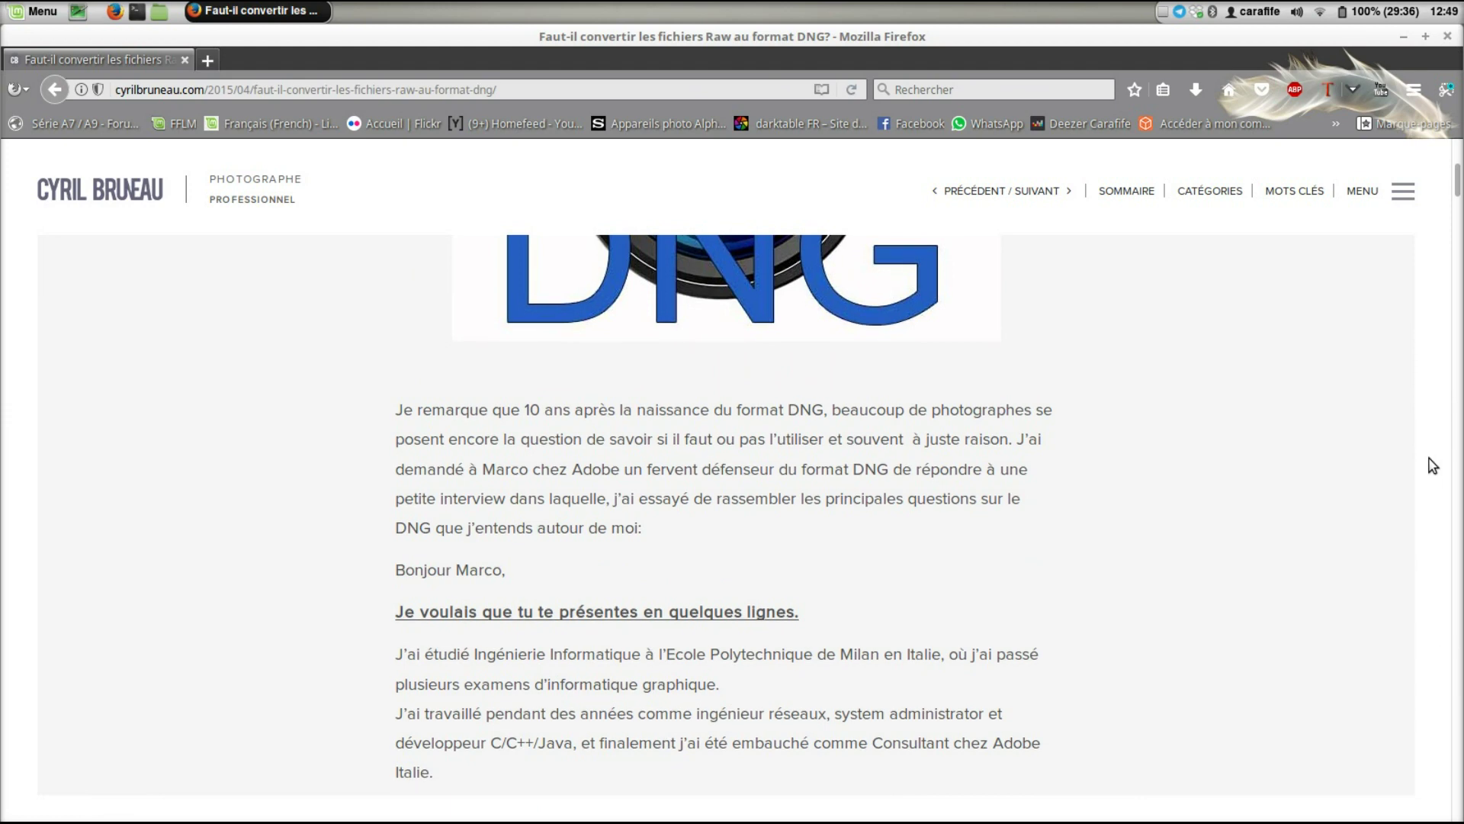
scroll(1433, 466, "down", 1)
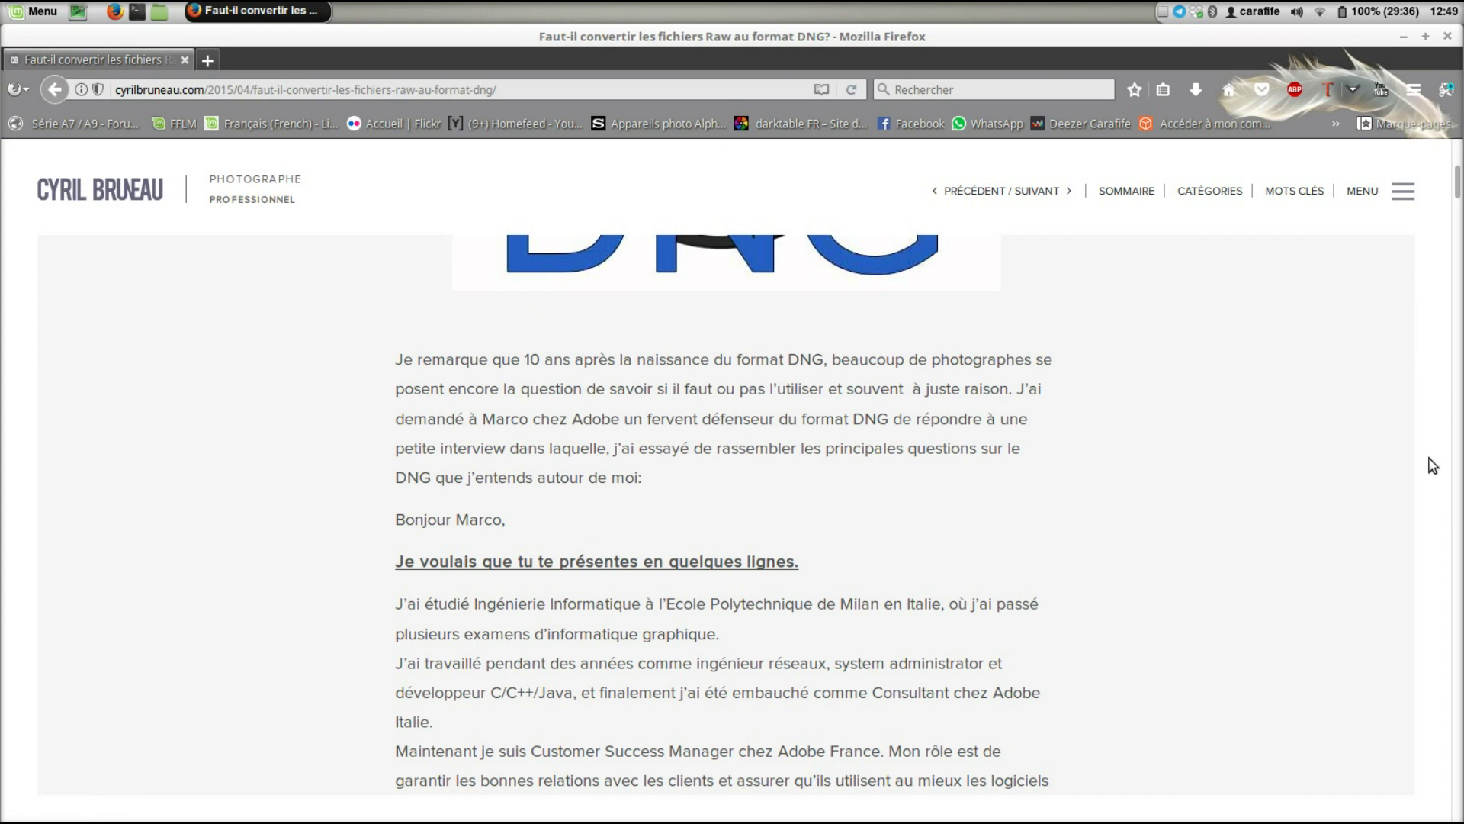
scroll(1433, 466, "down", 2)
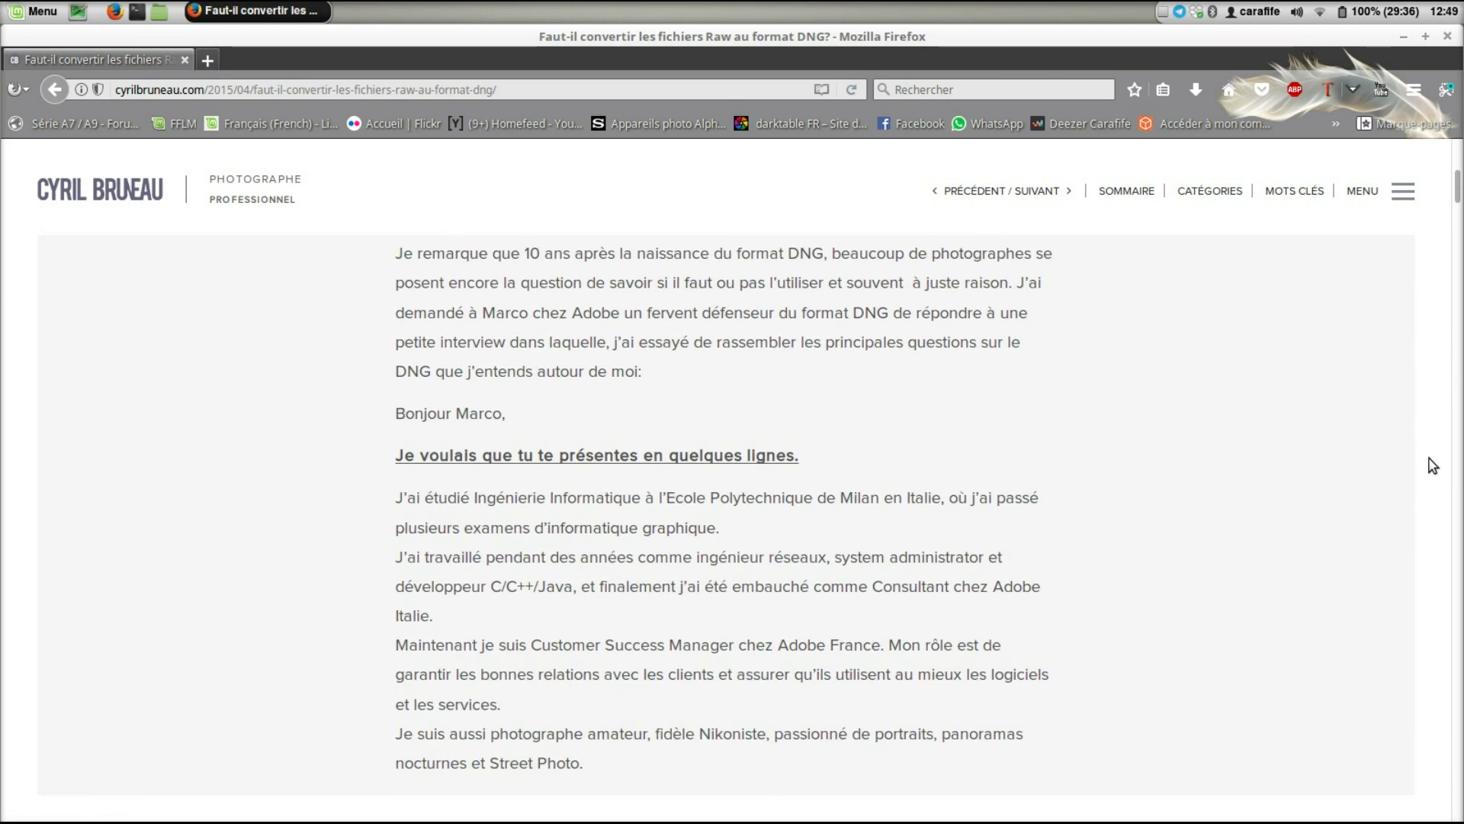
scroll(1433, 466, "down", 1)
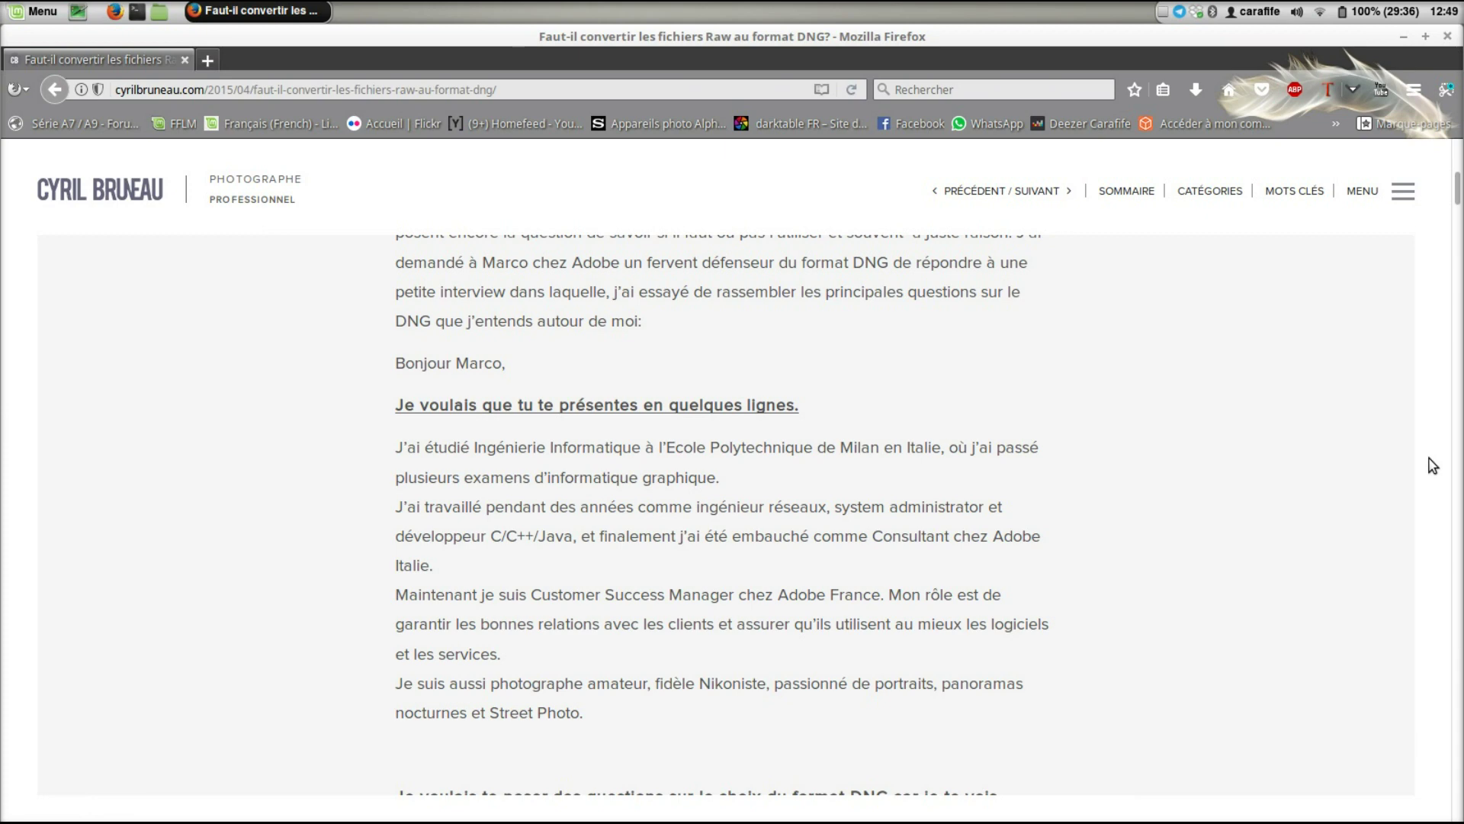
scroll(1432, 466, "down", 1)
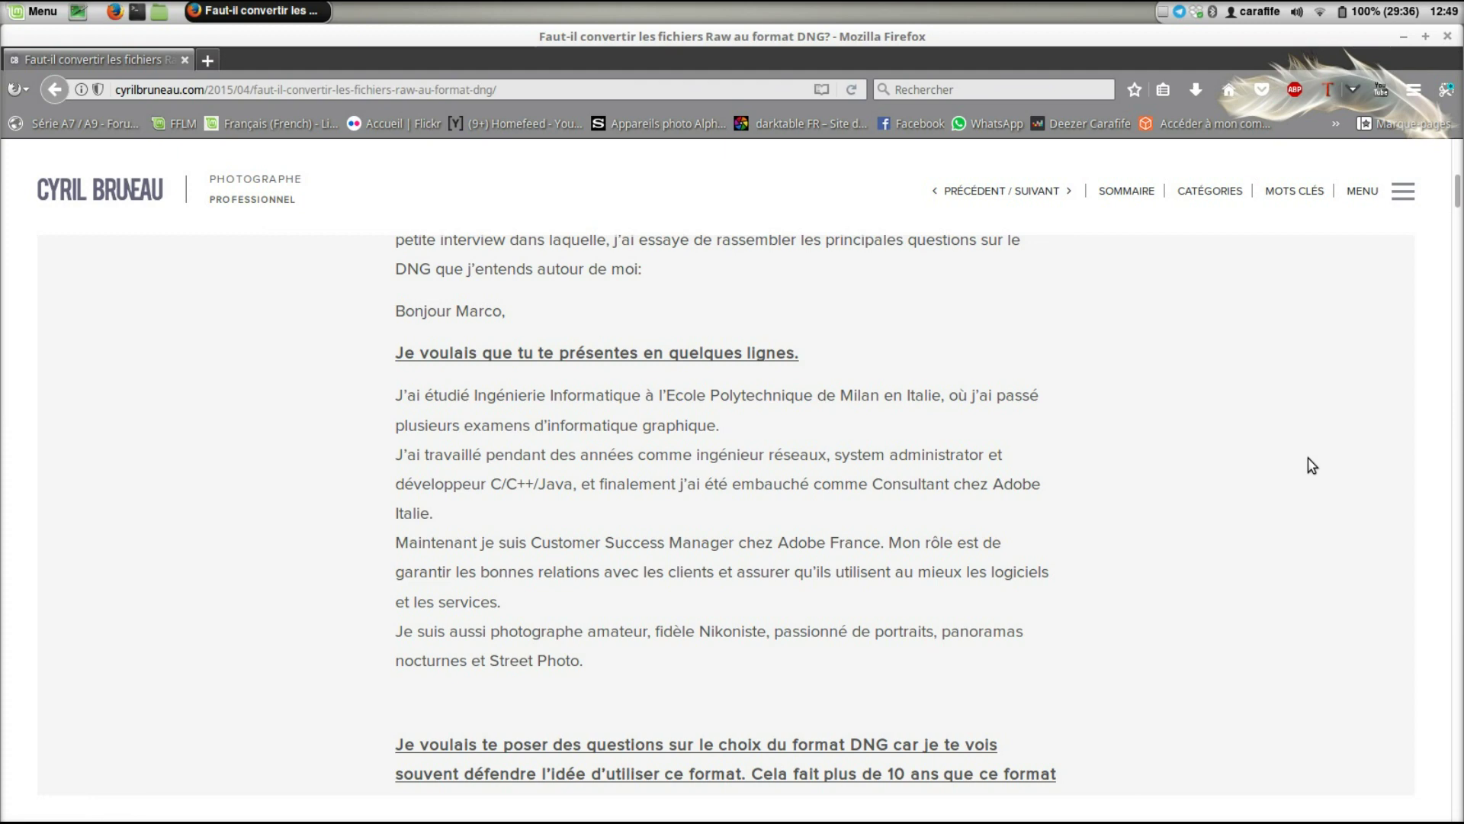
scroll(1307, 458, "down", 2)
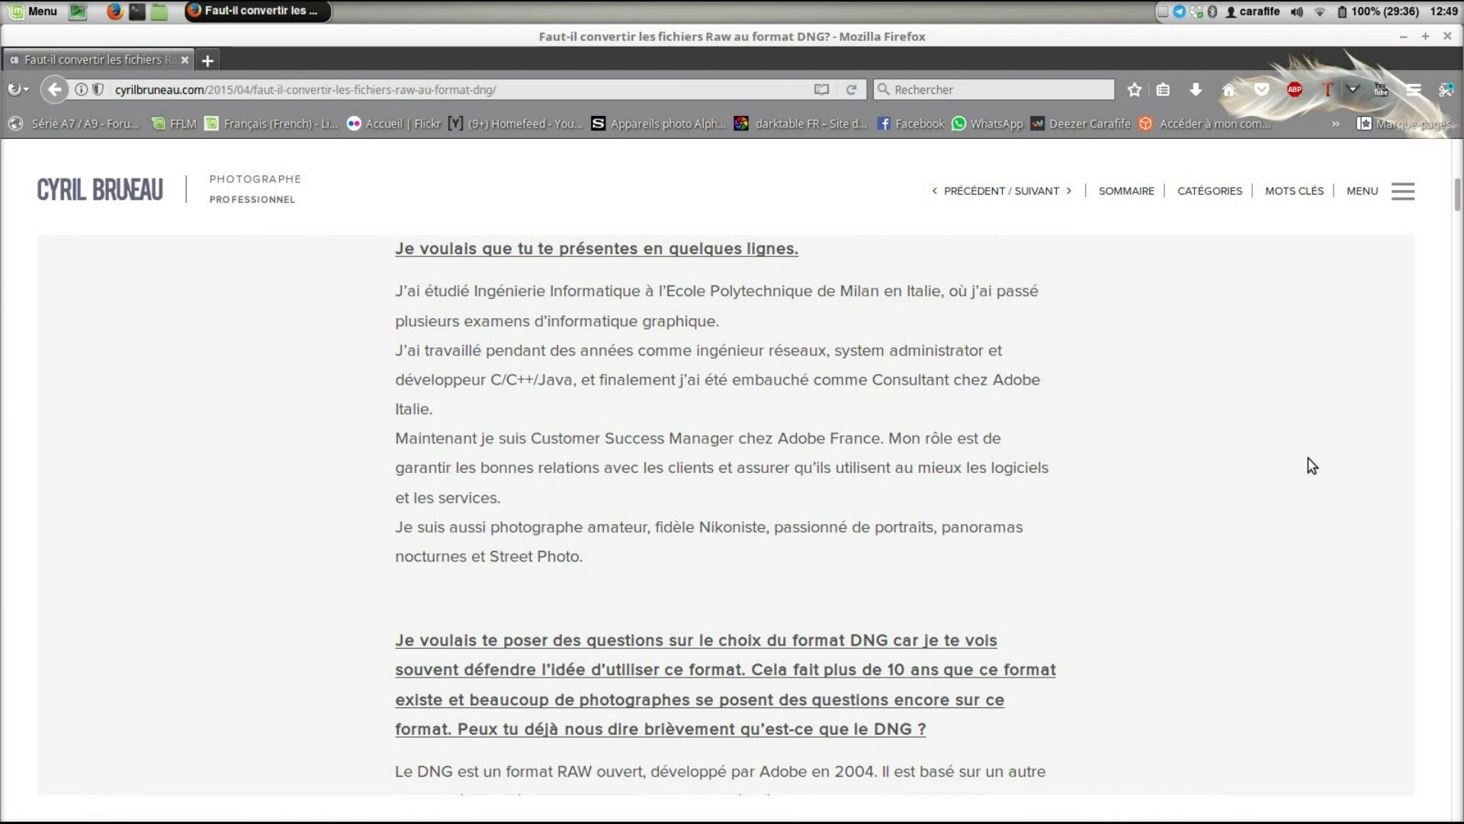
scroll(1307, 457, "down", 1)
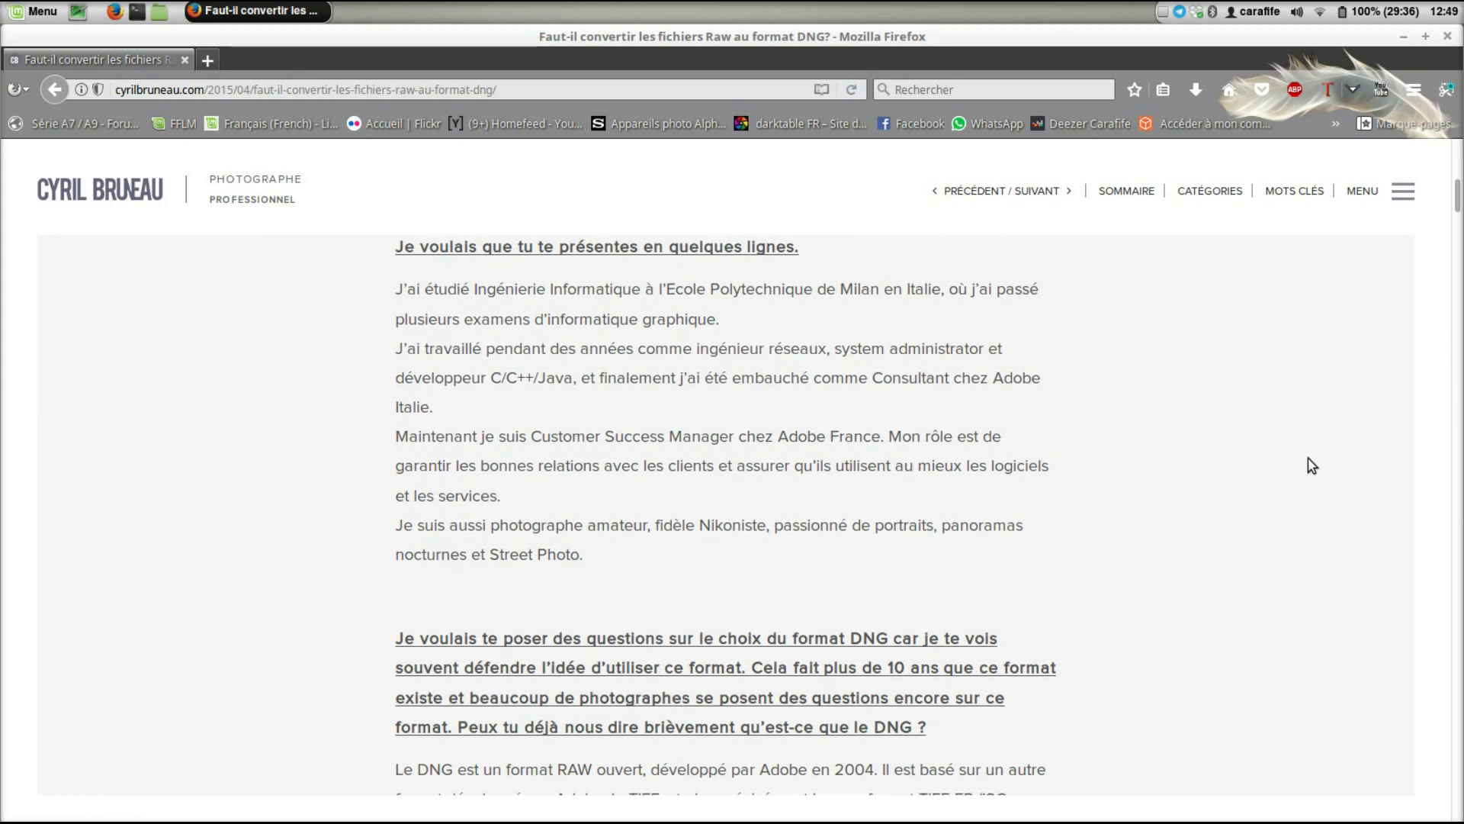
scroll(1306, 457, "down", 2)
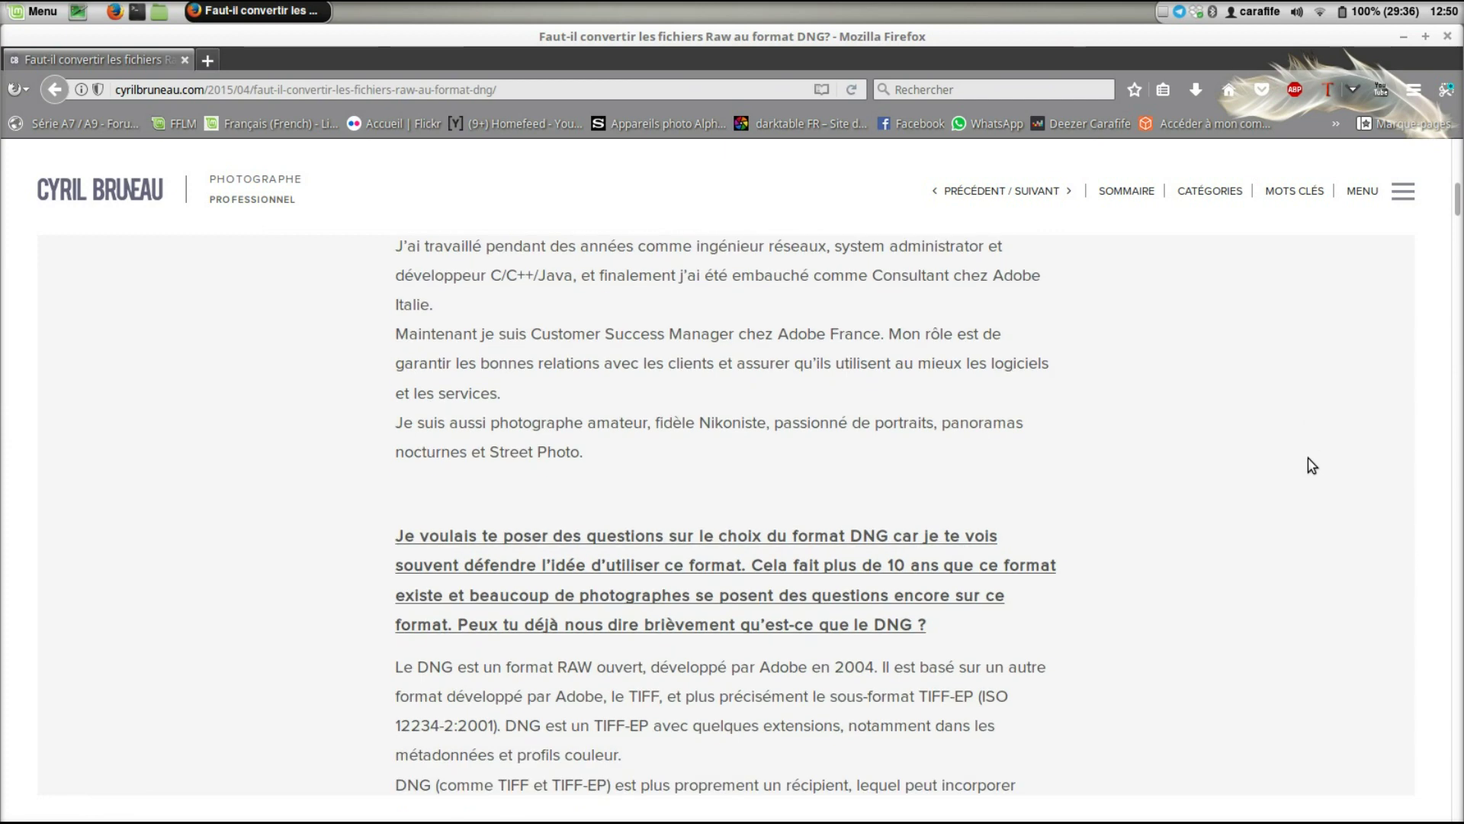
scroll(1306, 458, "down", 1)
scroll(1310, 465, "down", 3)
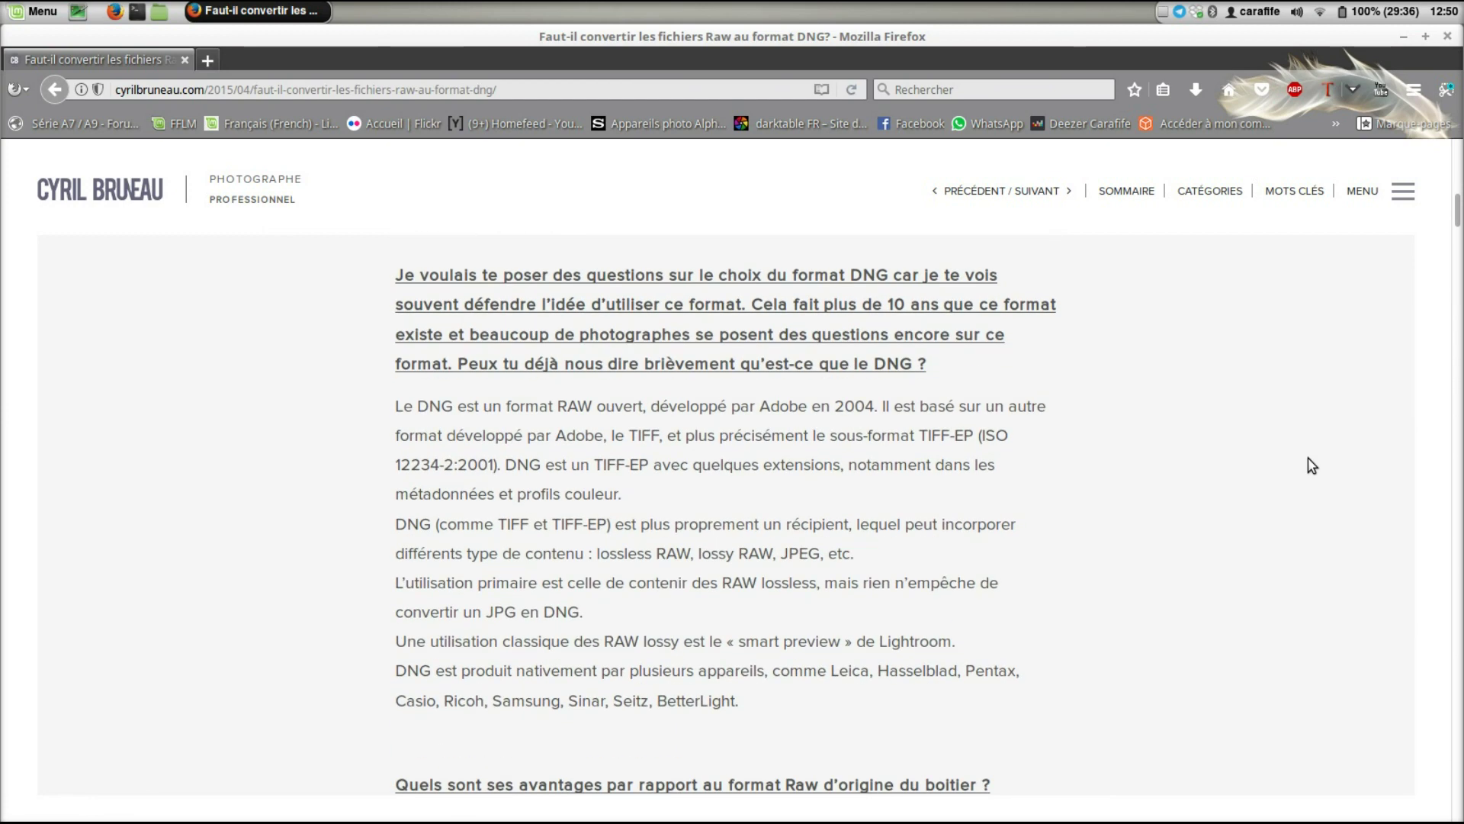
scroll(1310, 465, "down", 1)
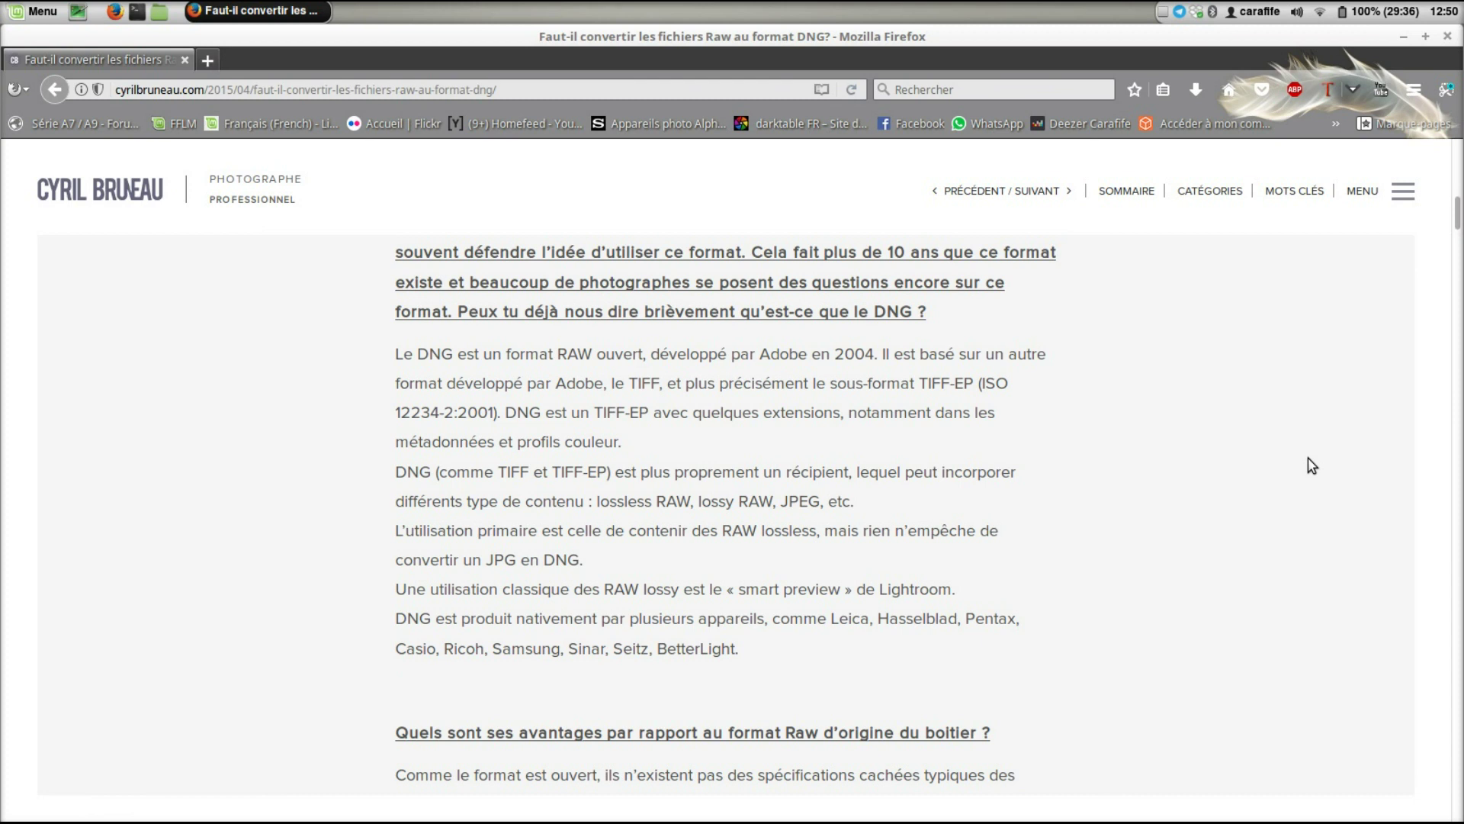
scroll(1312, 465, "down", 1)
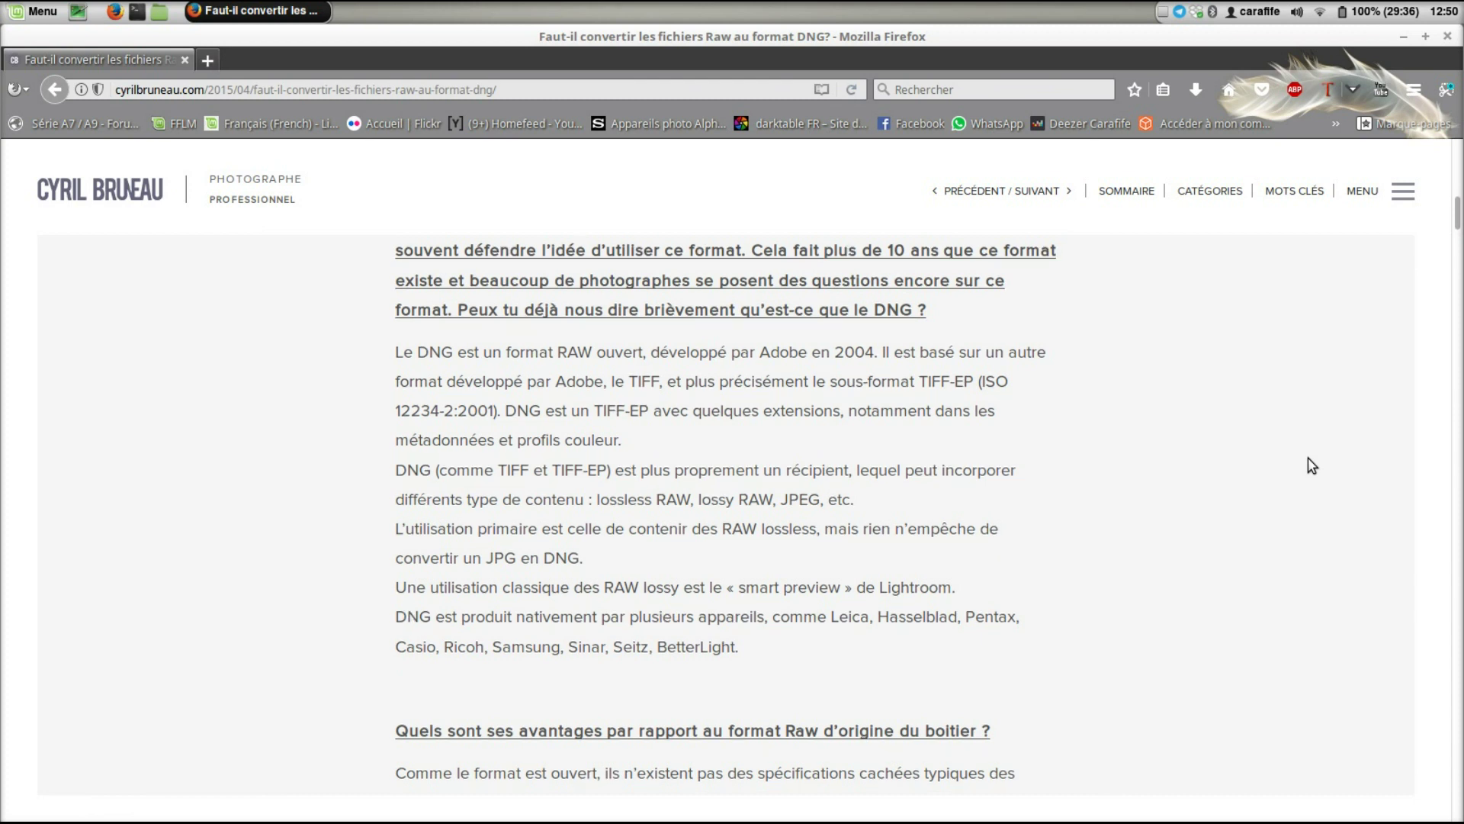
scroll(1312, 465, "down", 5)
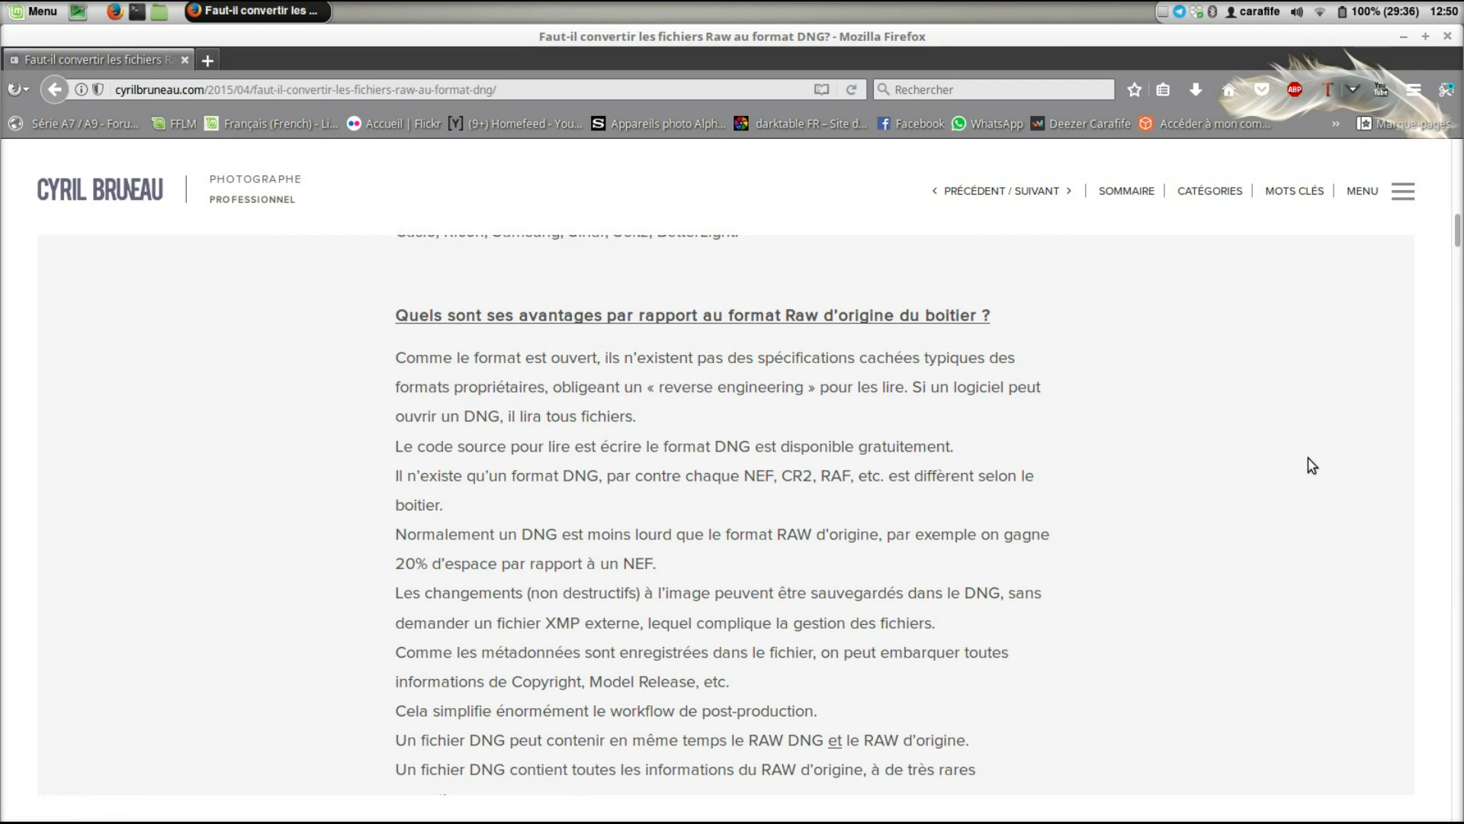
scroll(1311, 465, "down", 1)
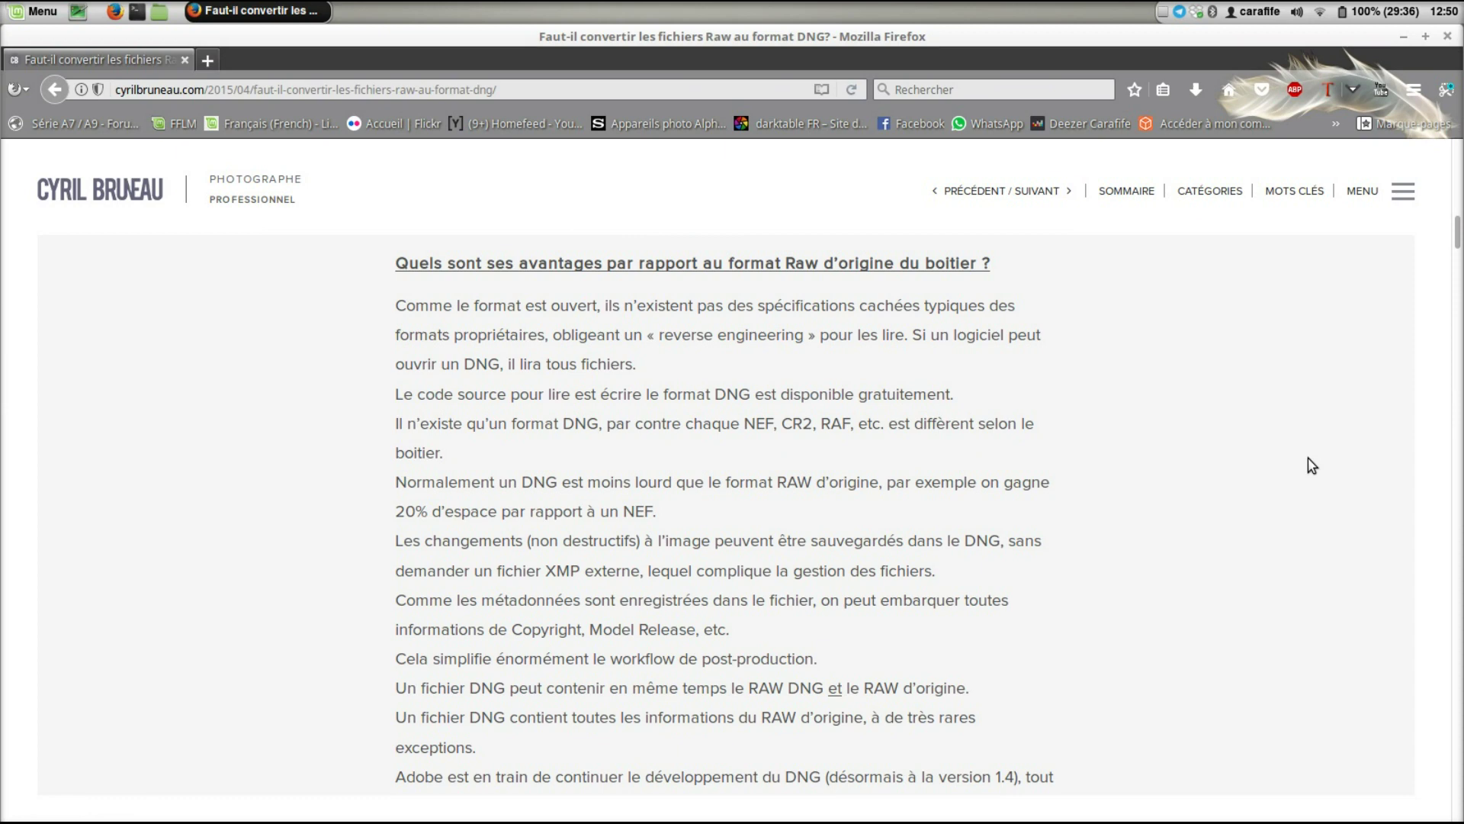
scroll(1312, 465, "down", 1)
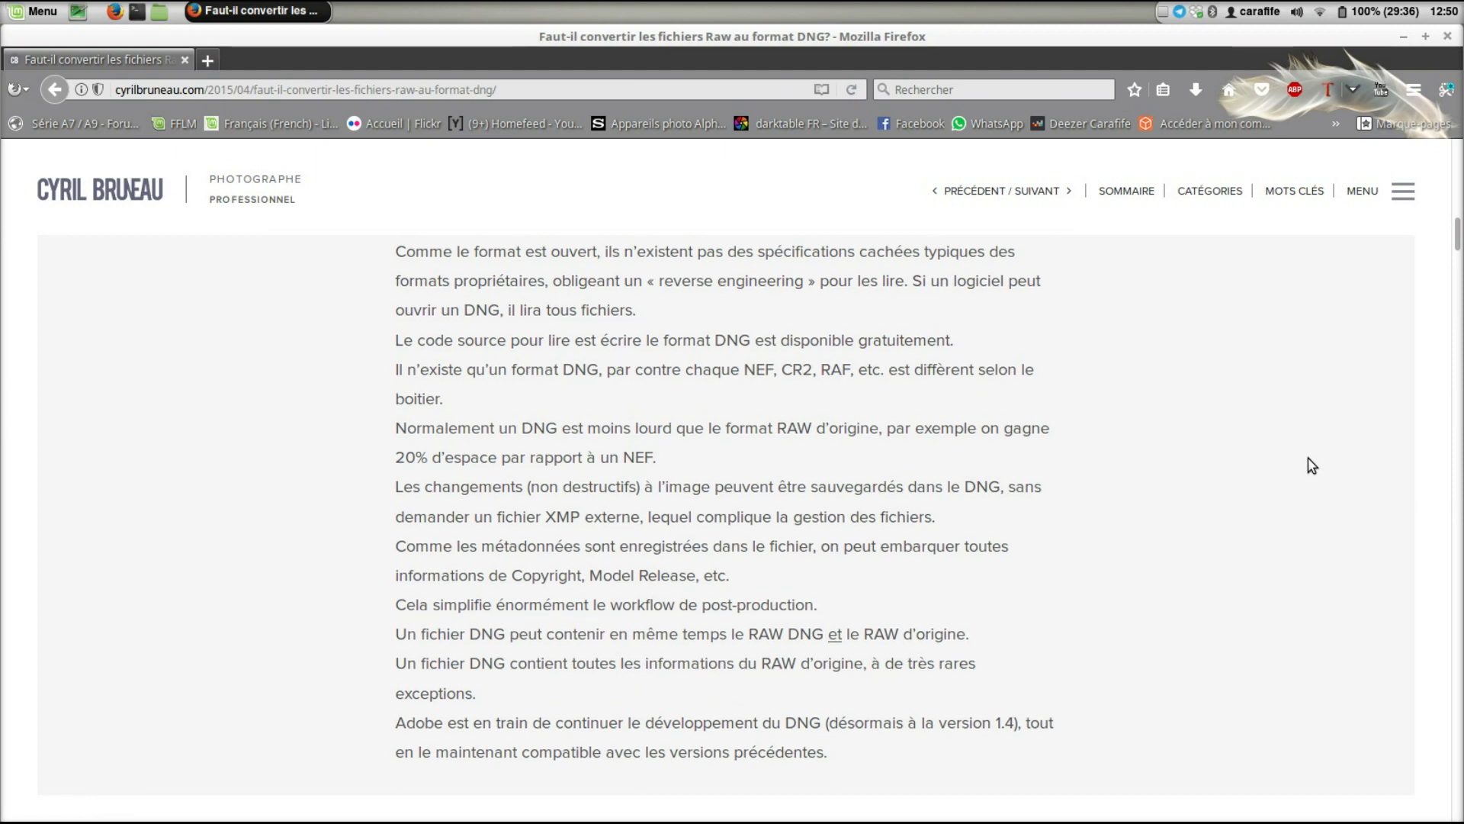
scroll(1312, 465, "down", 2)
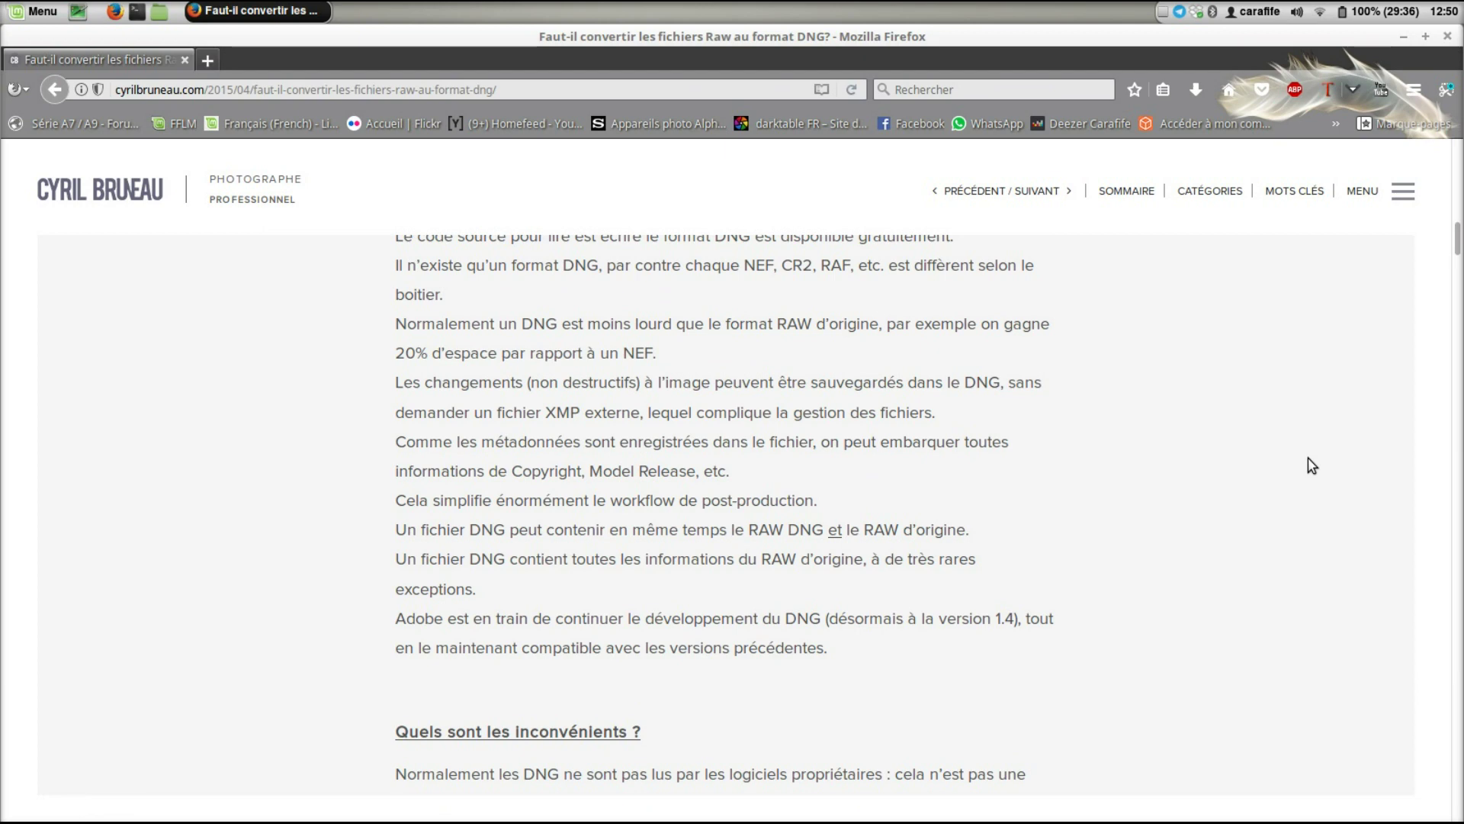
scroll(1312, 465, "down", 1)
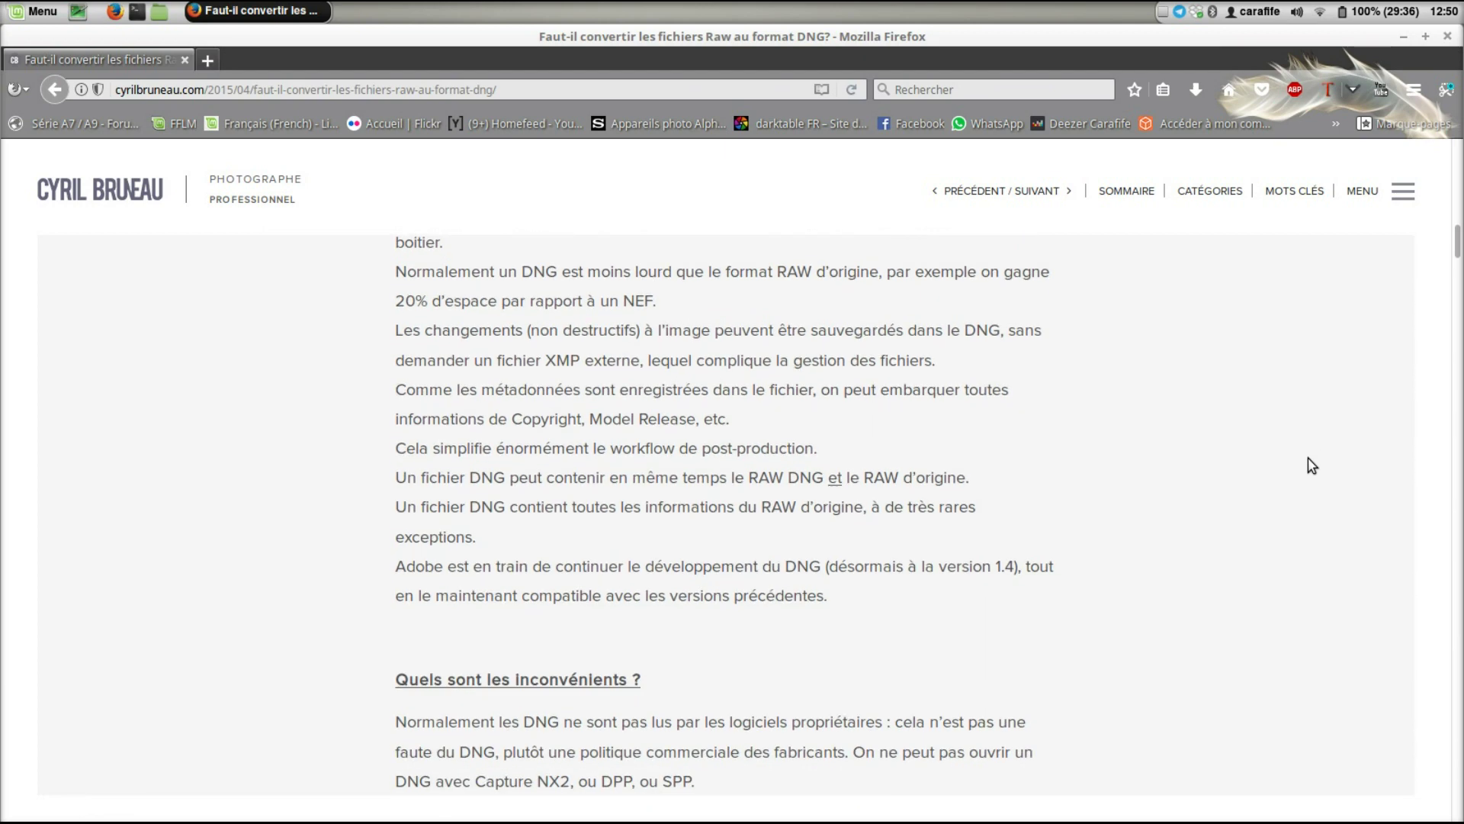
scroll(1312, 465, "down", 4)
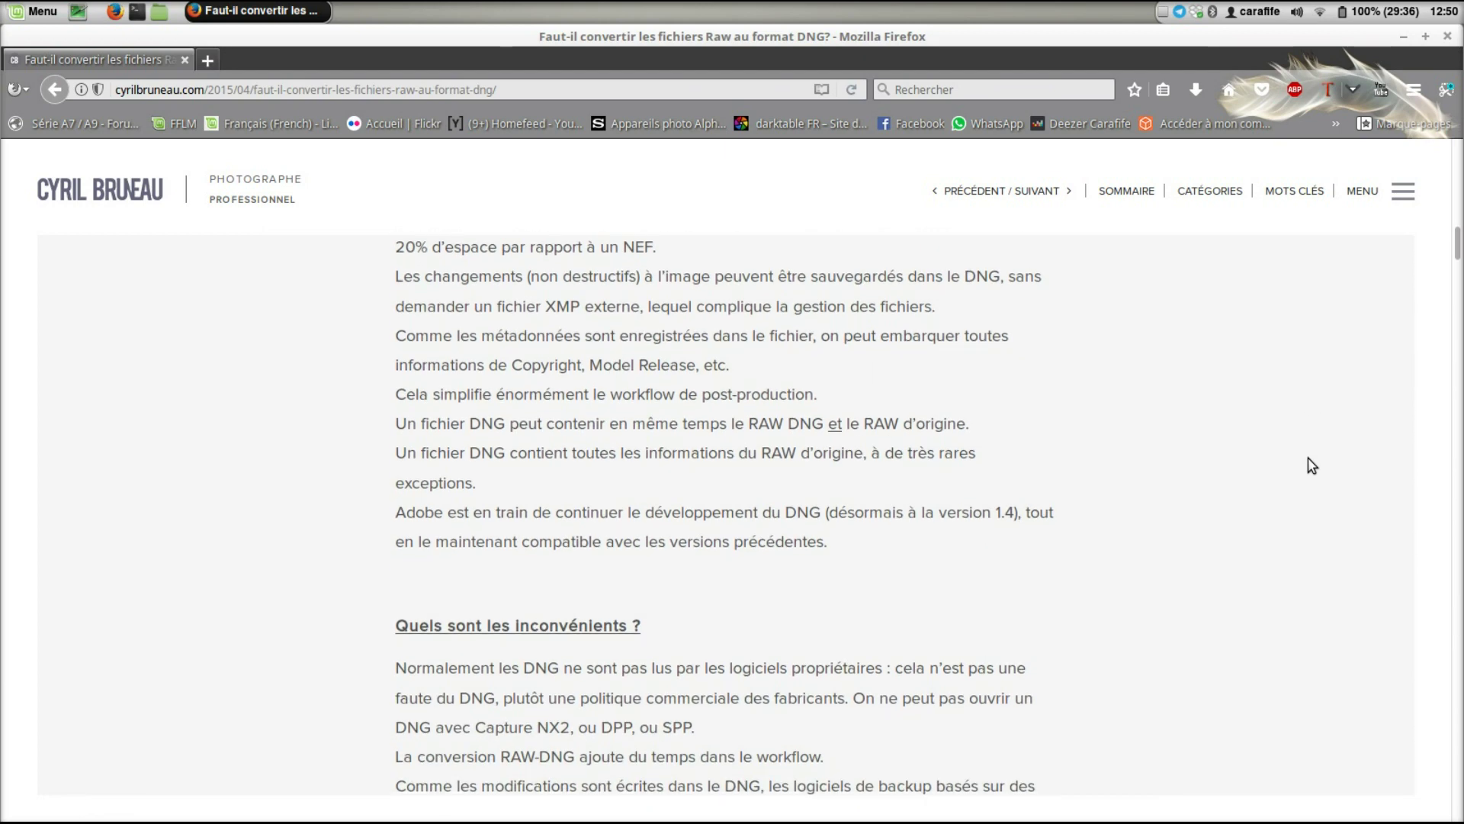
scroll(1312, 466, "down", 2)
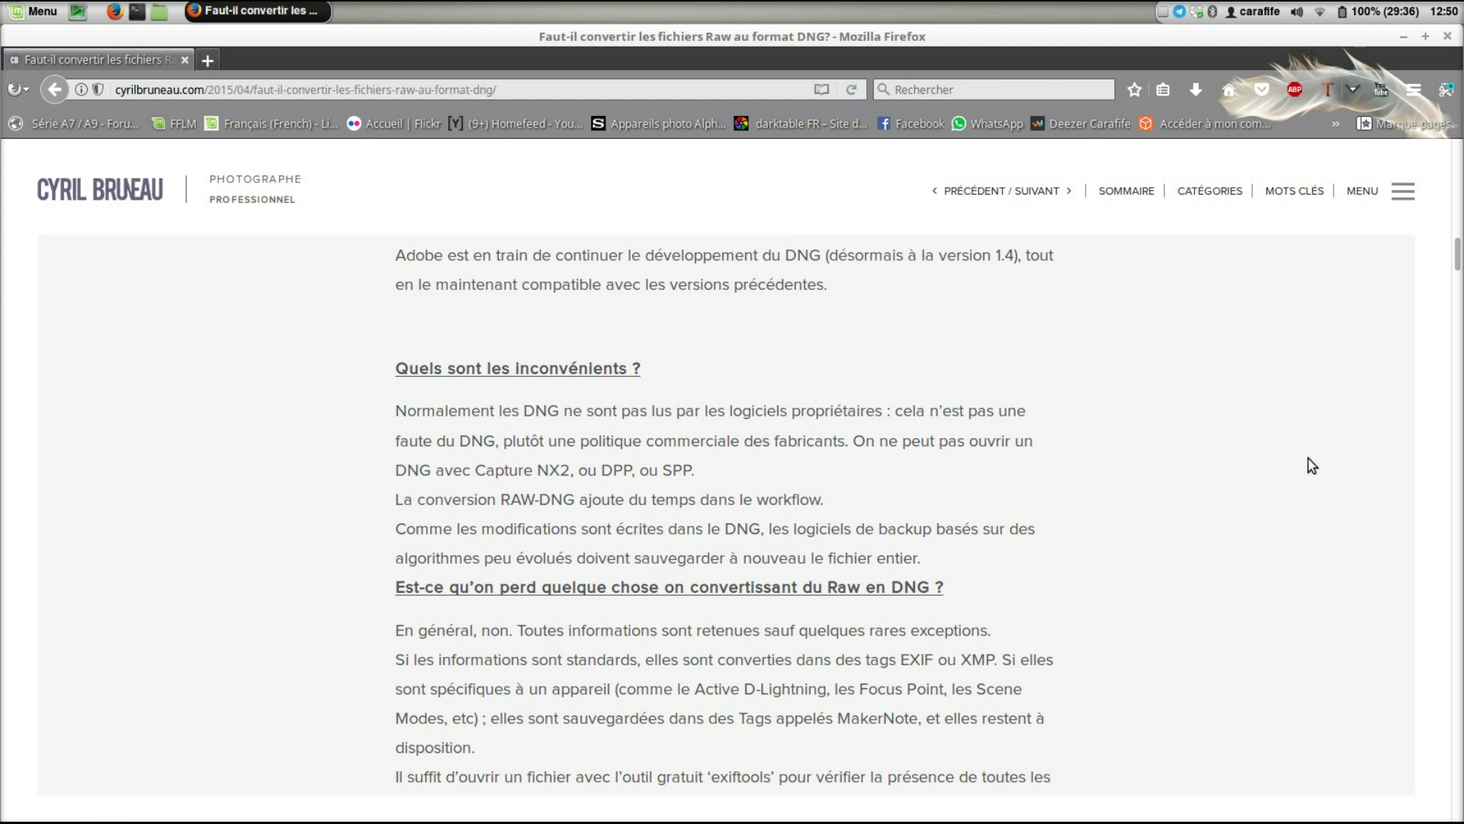
scroll(1310, 465, "down", 1)
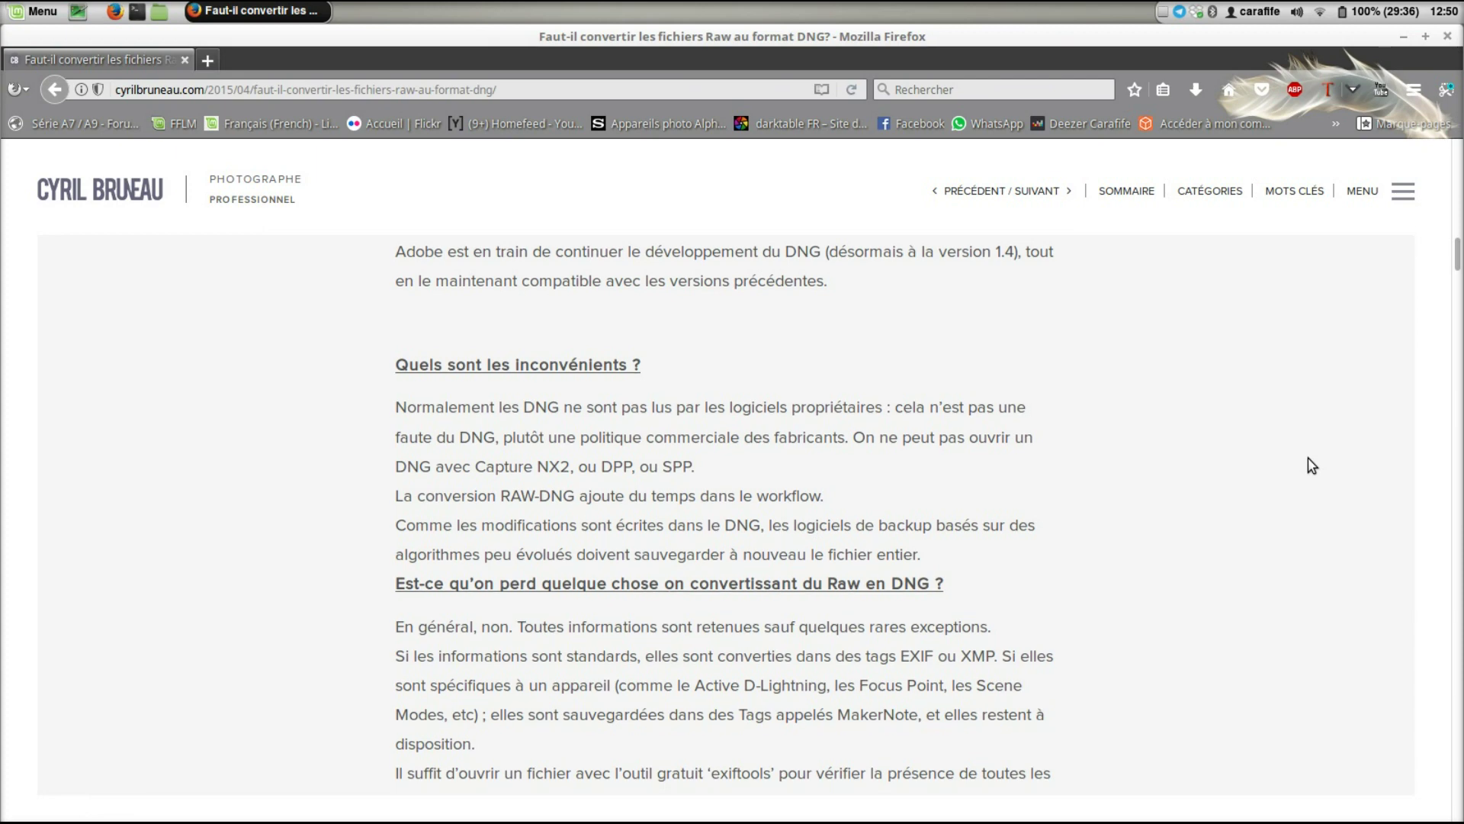
scroll(1310, 465, "down", 3)
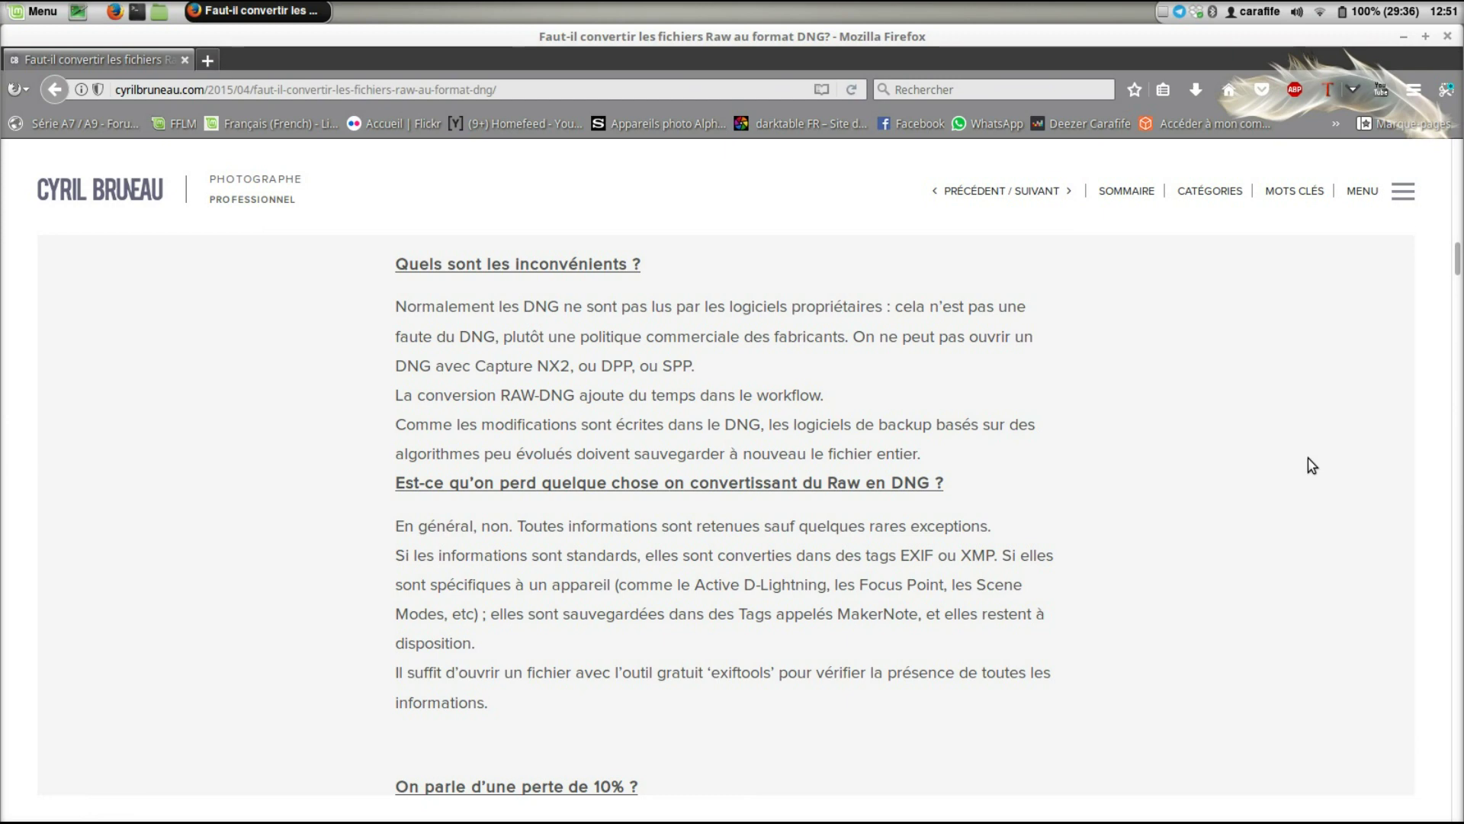
scroll(1311, 465, "down", 3)
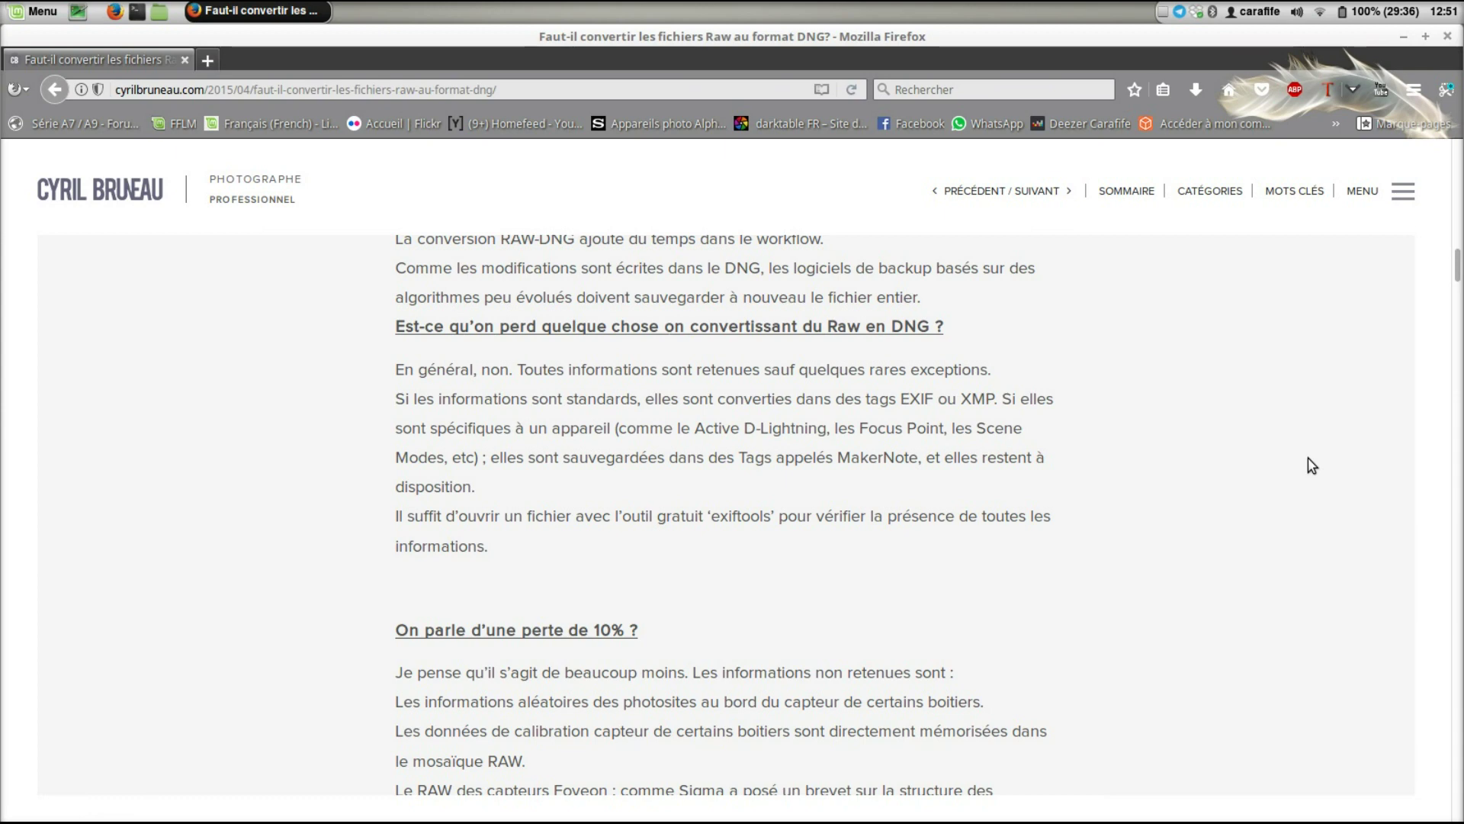
- Scroll the DNG article down to the section on old cameras' Raw files becoming unreadable
scroll(1310, 465, "down", 1)
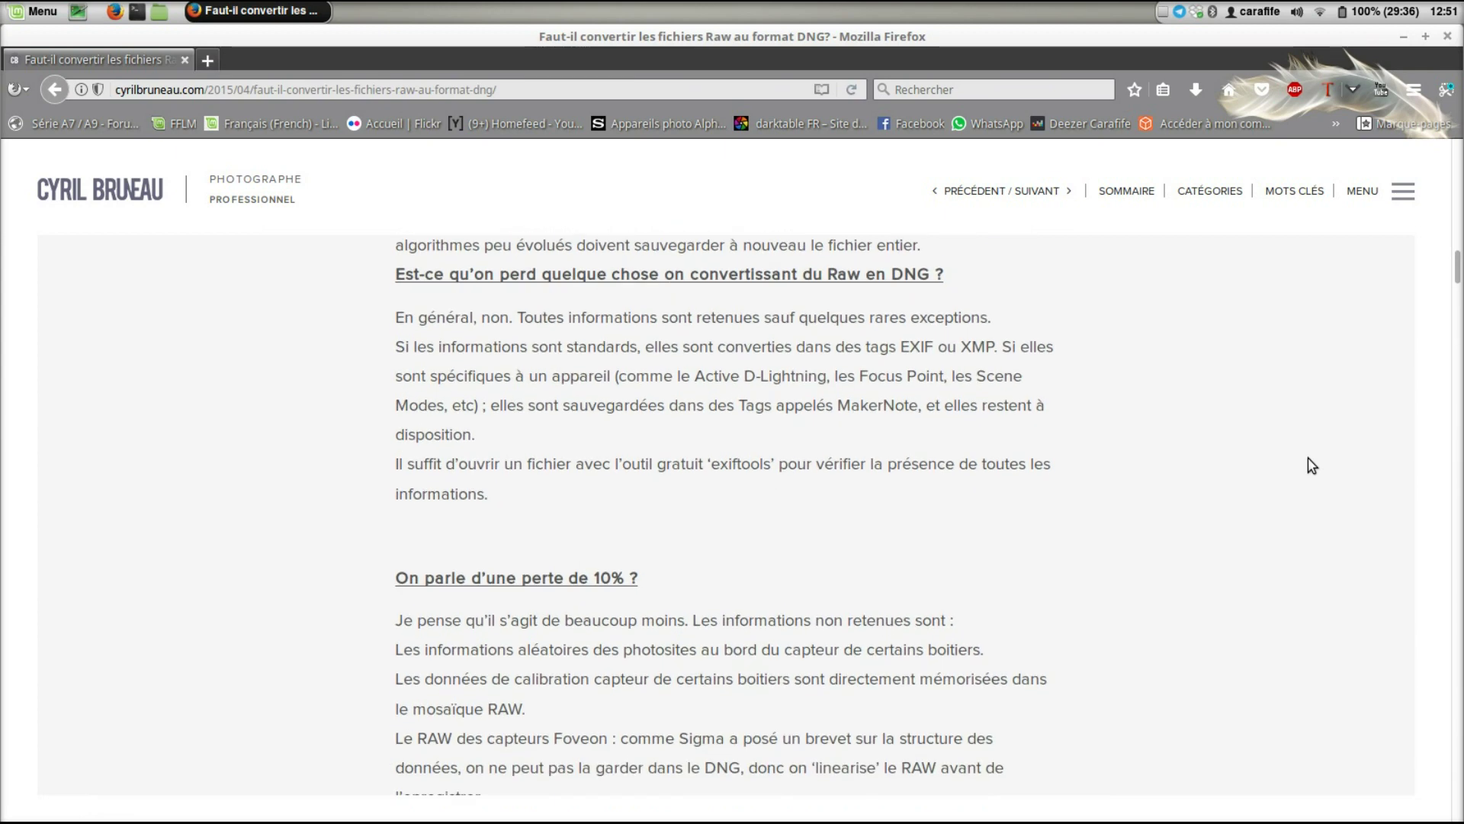
scroll(1311, 465, "down", 3)
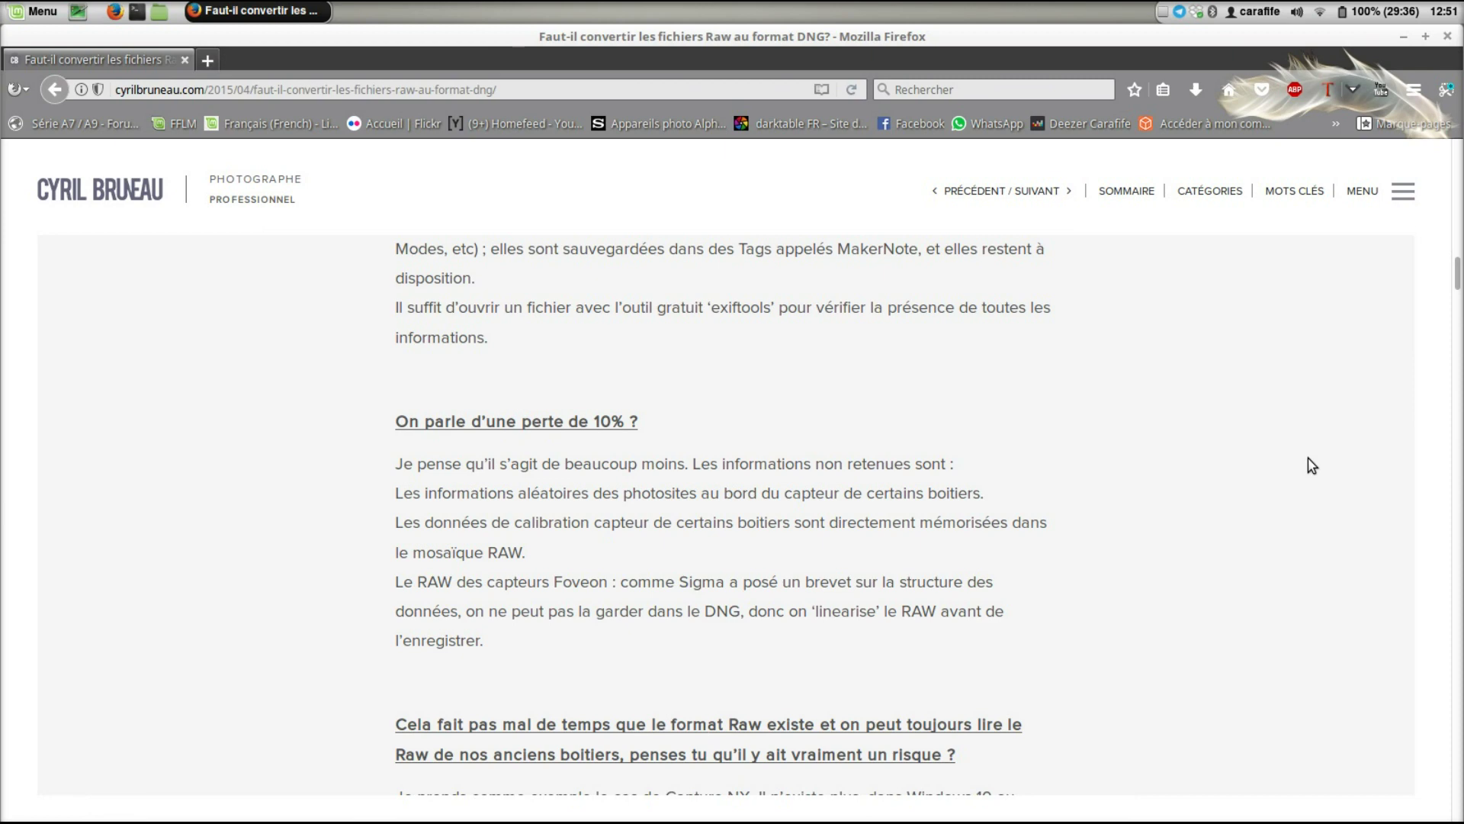
scroll(1311, 465, "down", 1)
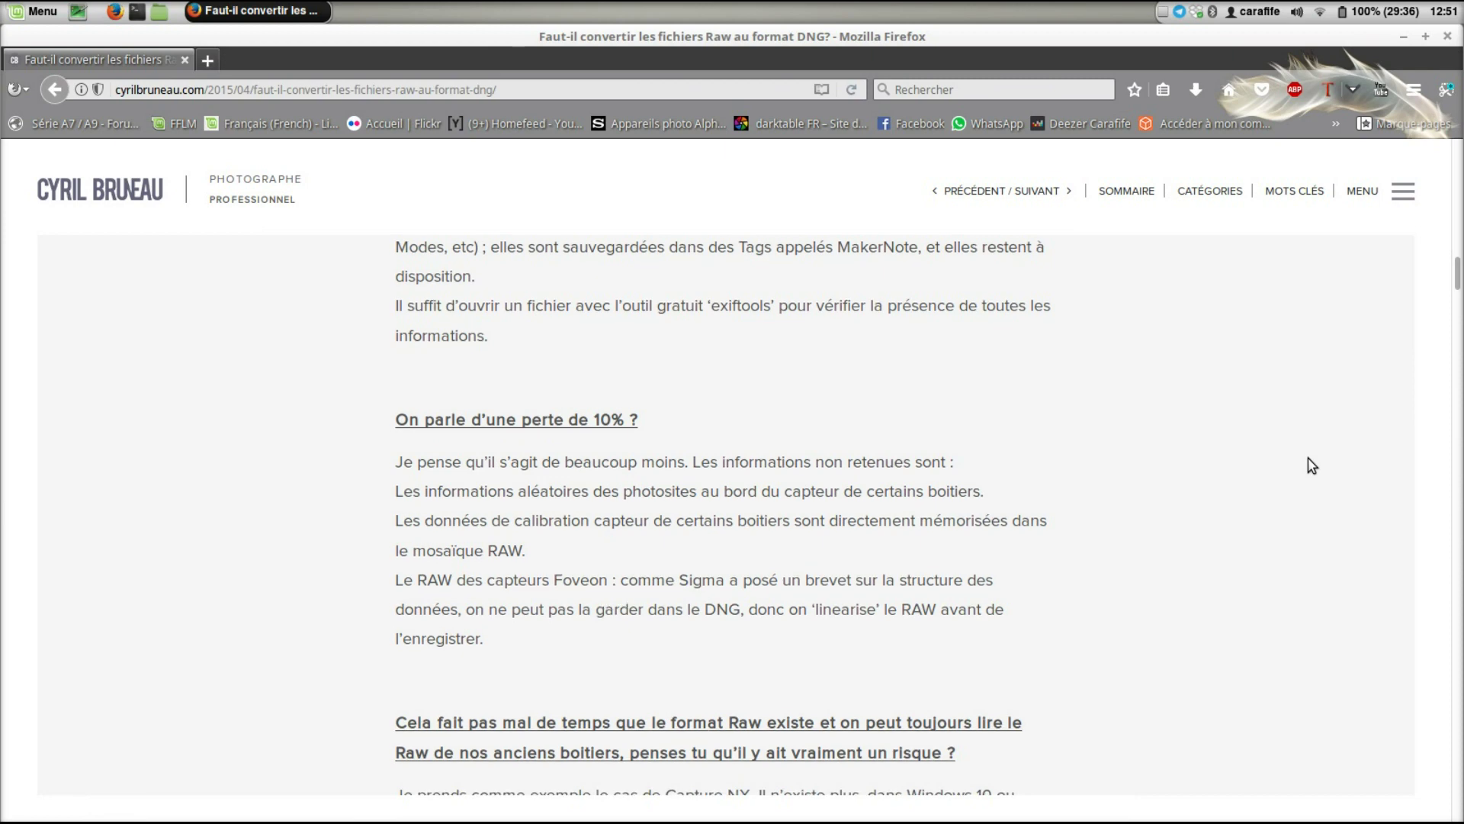
scroll(1311, 465, "down", 2)
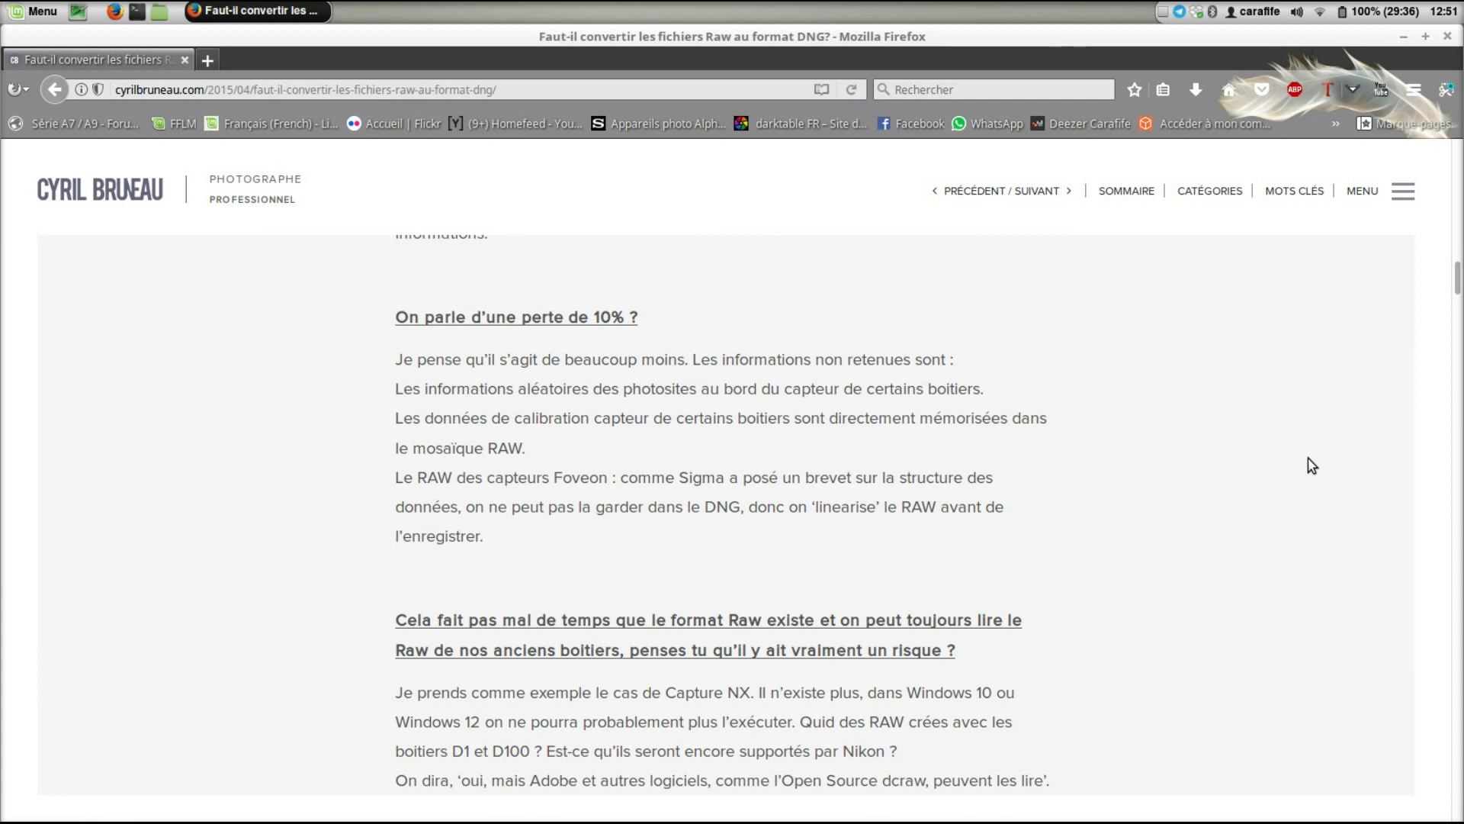
scroll(1310, 466, "down", 1)
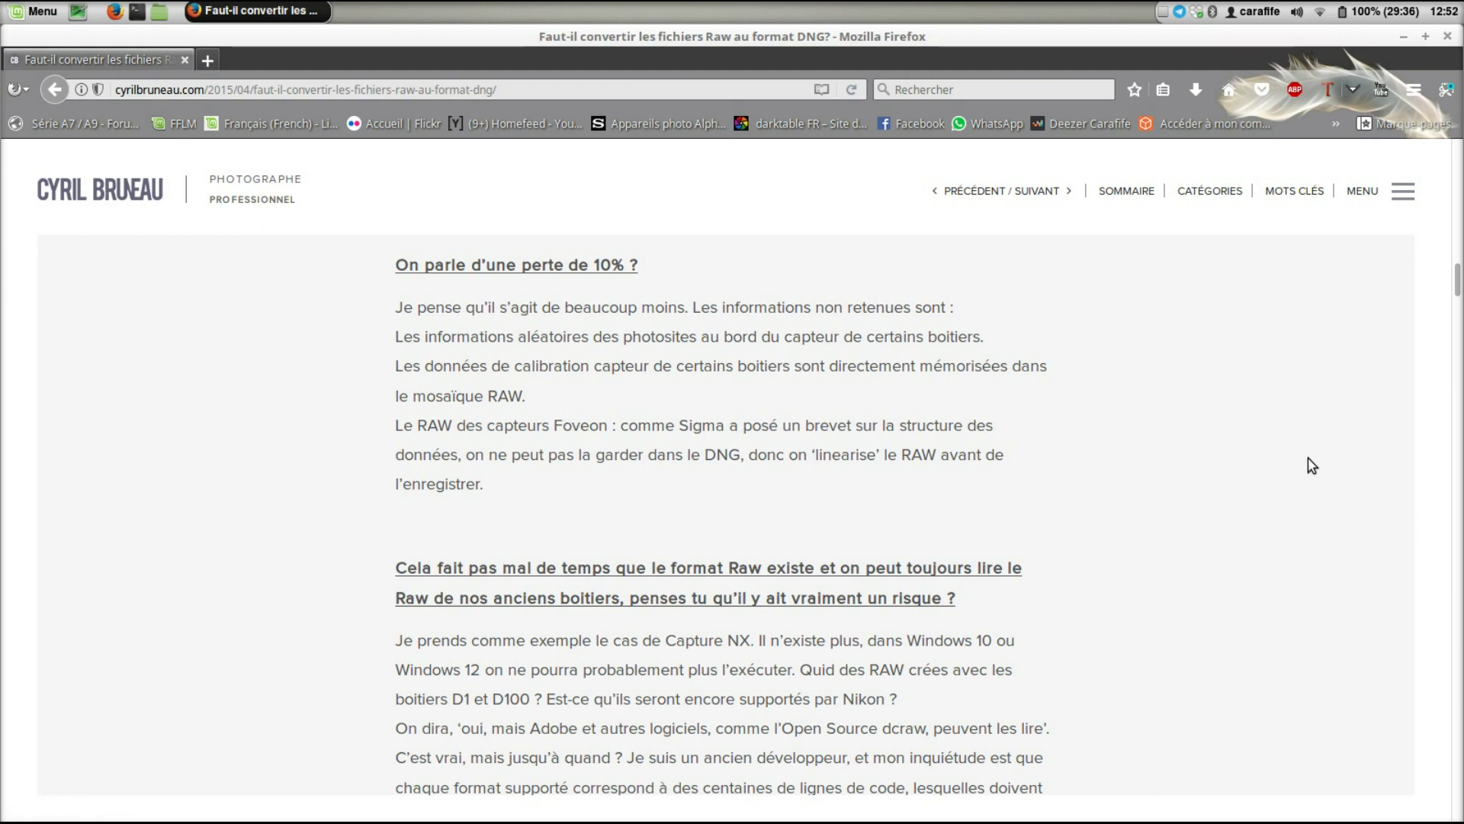
scroll(1310, 465, "down", 4)
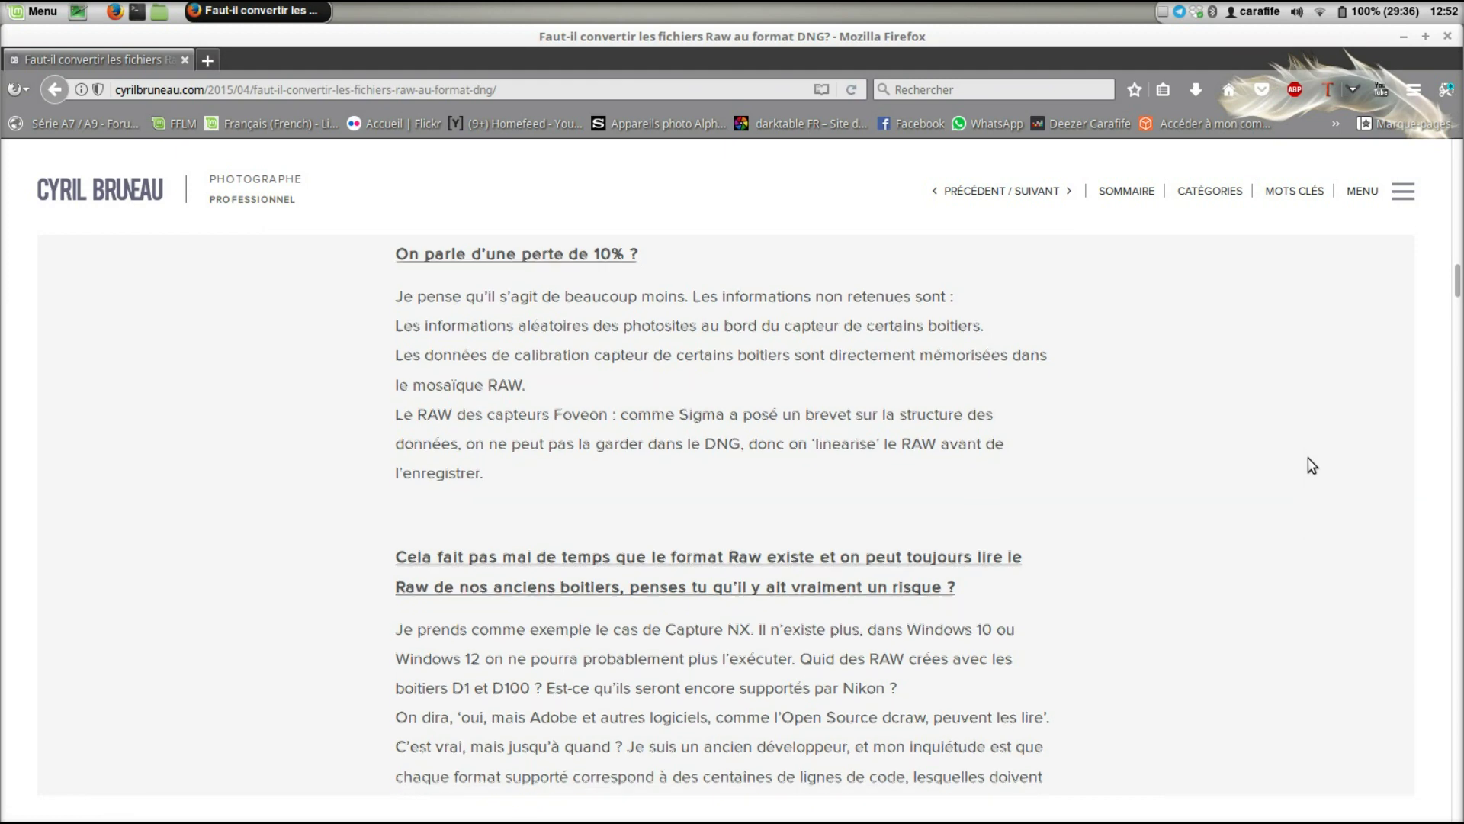
scroll(1311, 465, "down", 1)
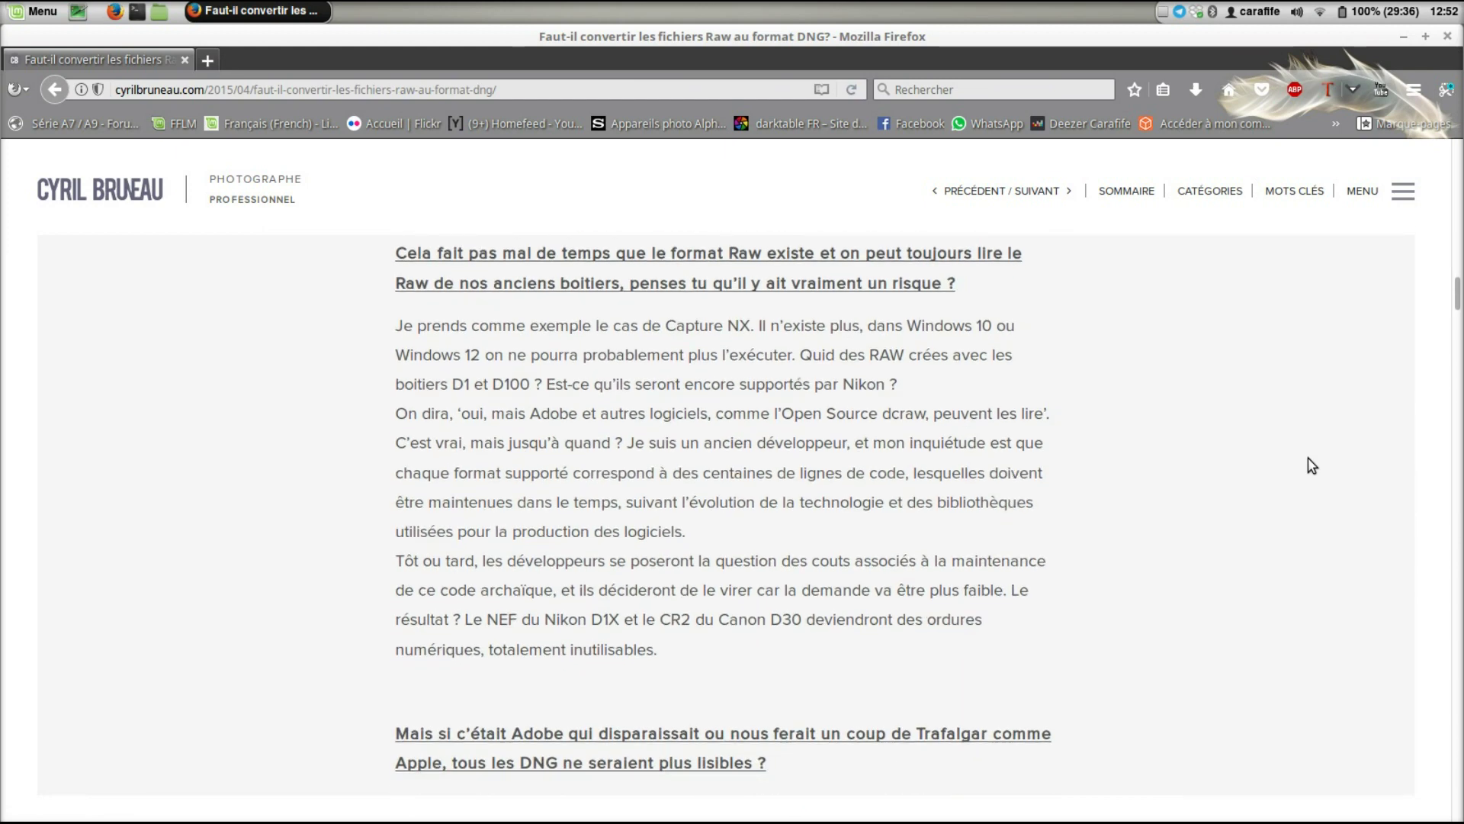
- Scroll past the Adobe-disappearing question to the section naming DxO OpticsPro, OnOne and Capture One
scroll(1311, 465, "down", 2)
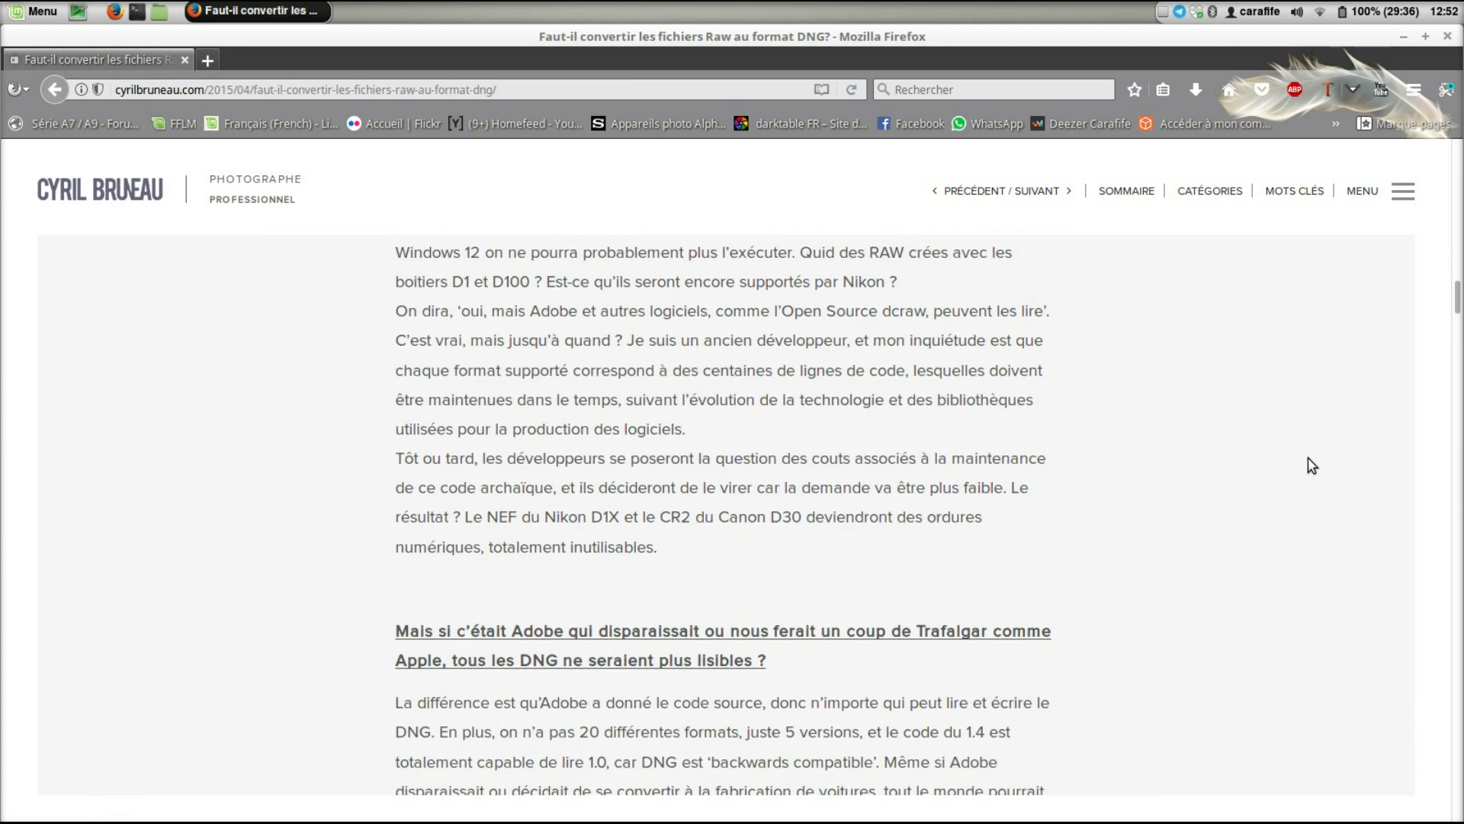
scroll(1310, 465, "down", 2)
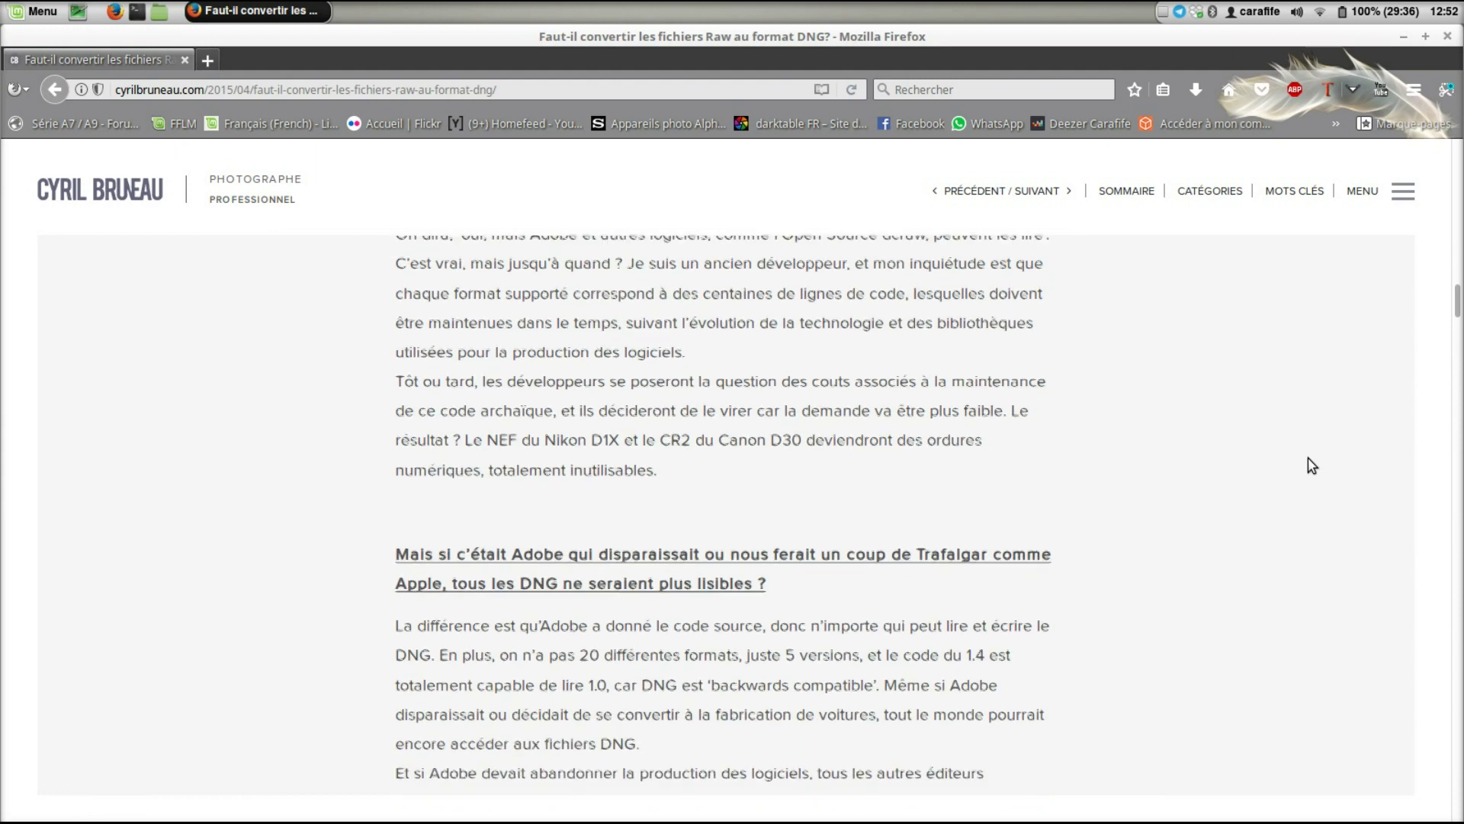
scroll(1311, 465, "down", 2)
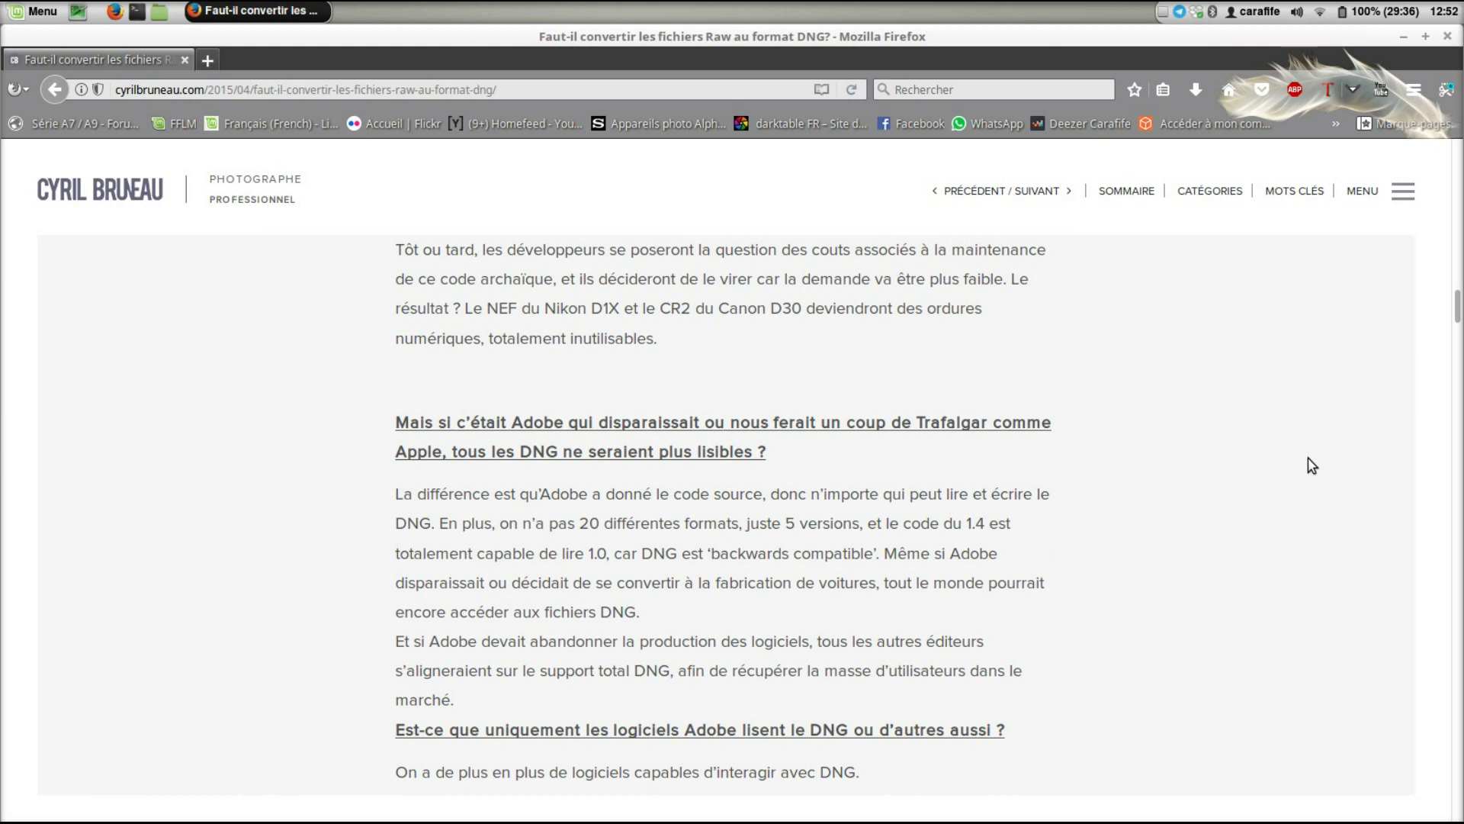
scroll(1311, 465, "down", 1)
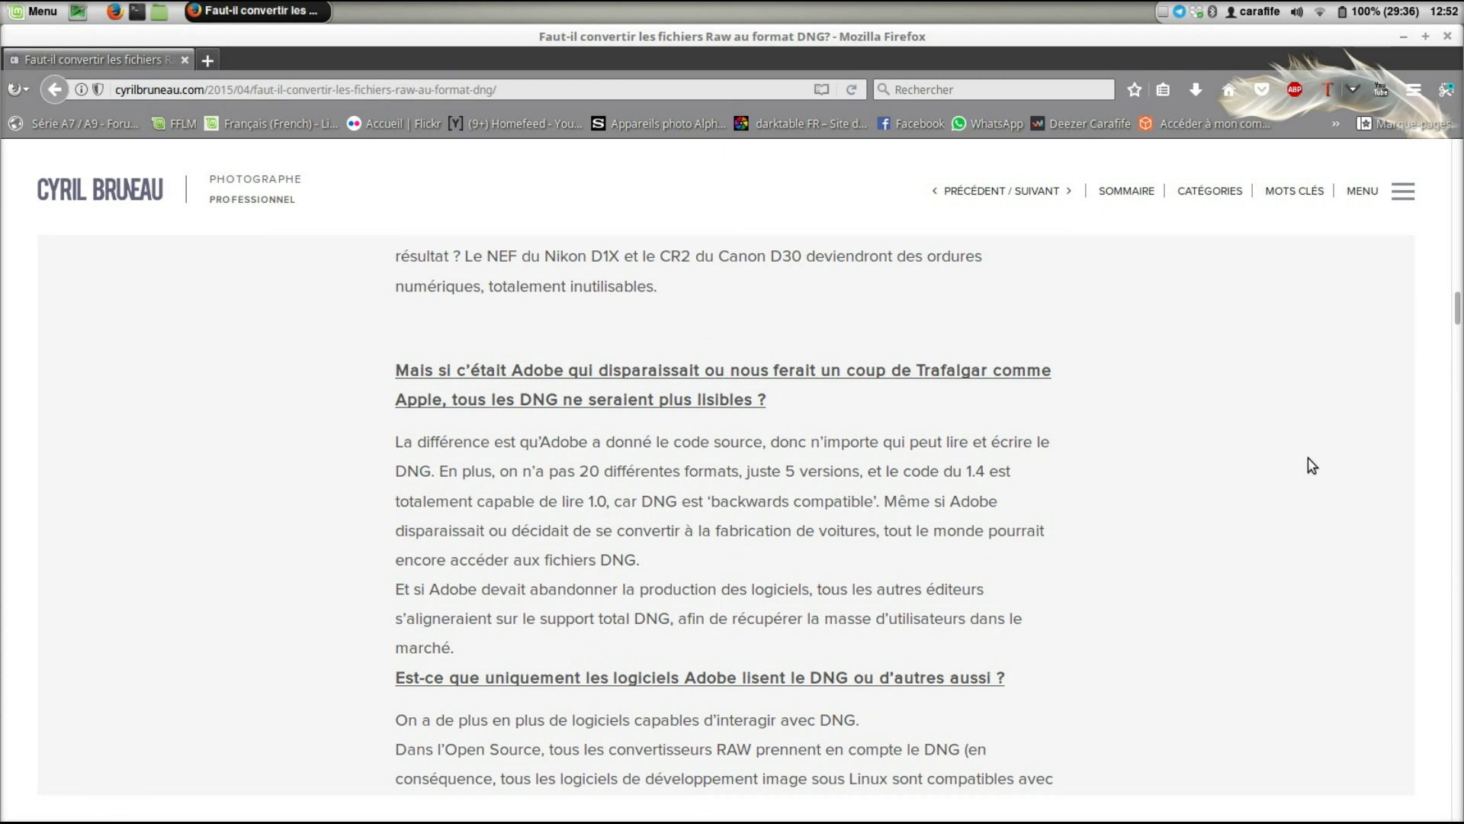
scroll(1311, 465, "down", 1)
scroll(1311, 465, "down", 1)
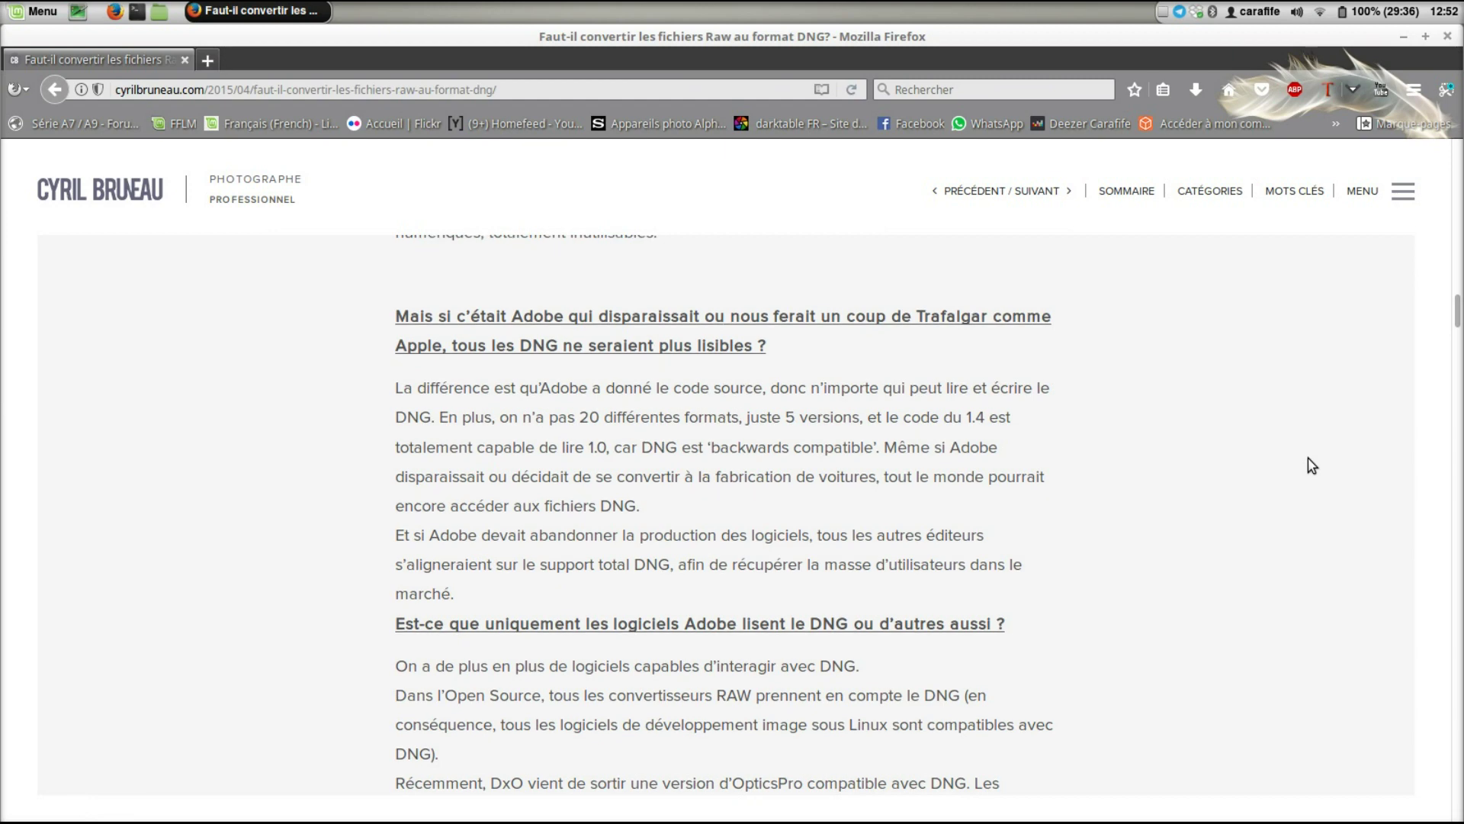
scroll(1311, 465, "down", 1)
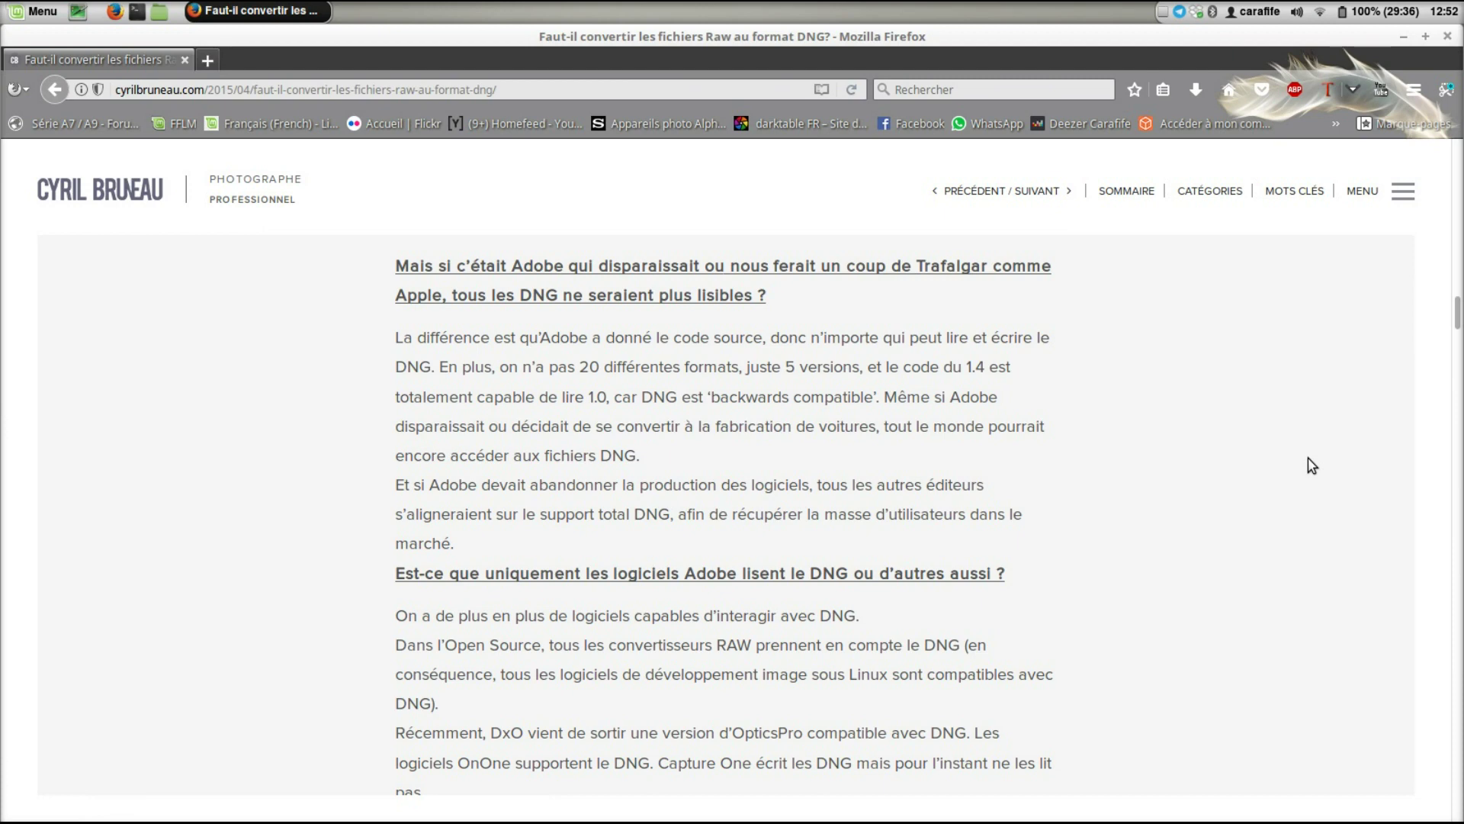
scroll(1311, 465, "down", 1)
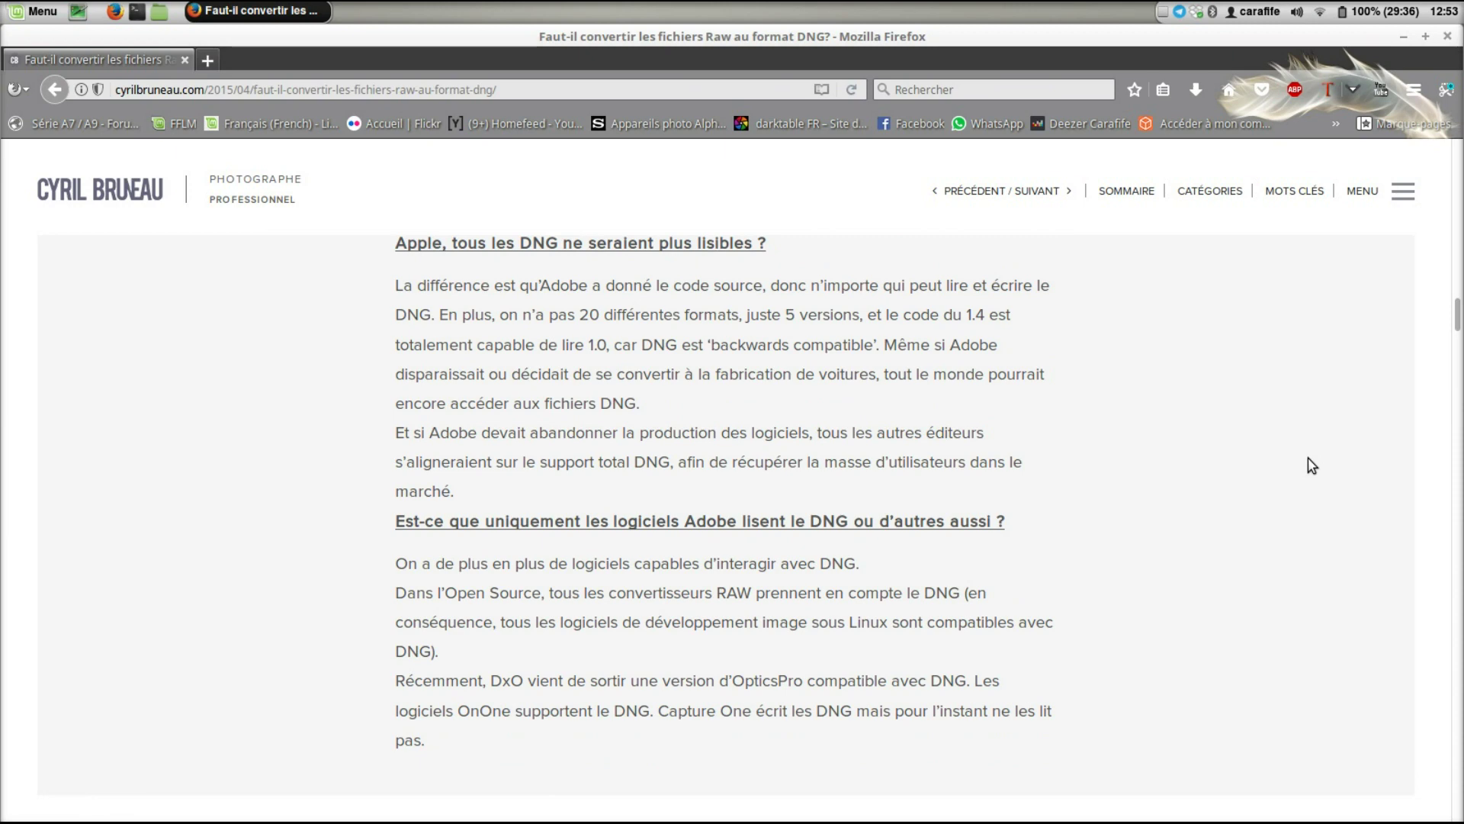
scroll(1312, 465, "down", 1)
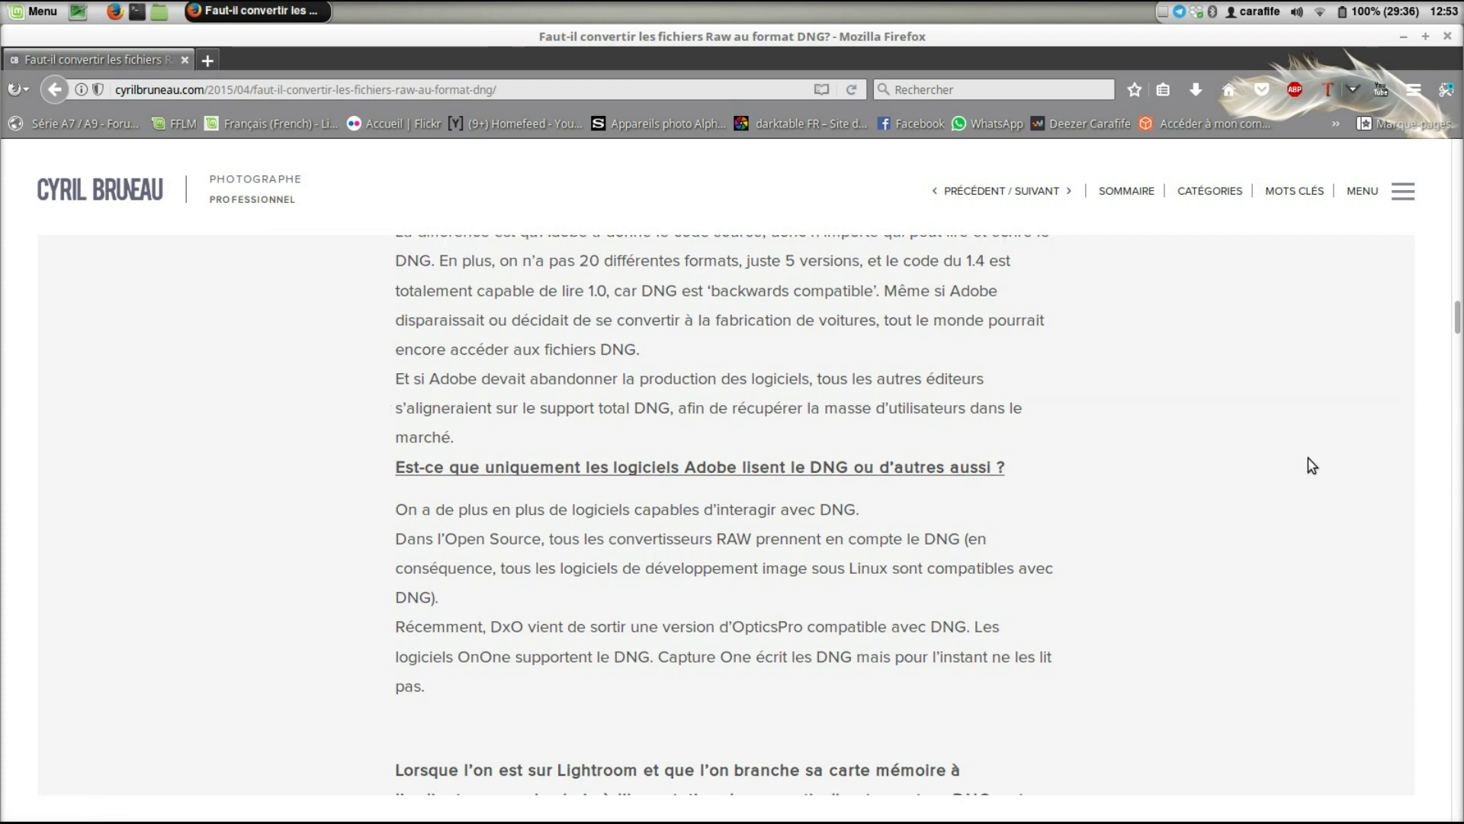
- Scroll down to the question on converting to DNG directly at Lightroom import and its answer
scroll(1307, 457, "down", 3)
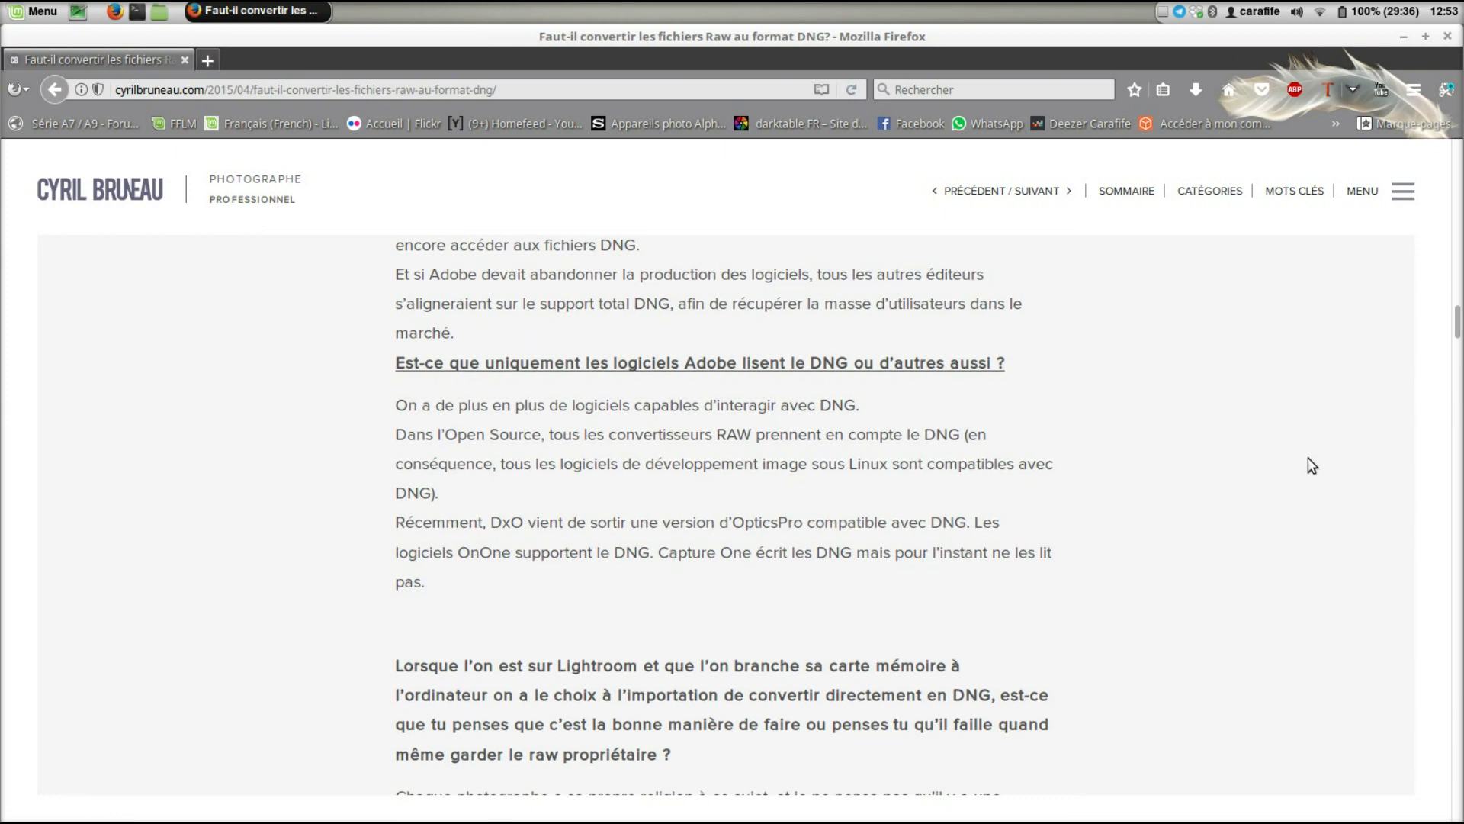
scroll(1309, 463, "down", 1)
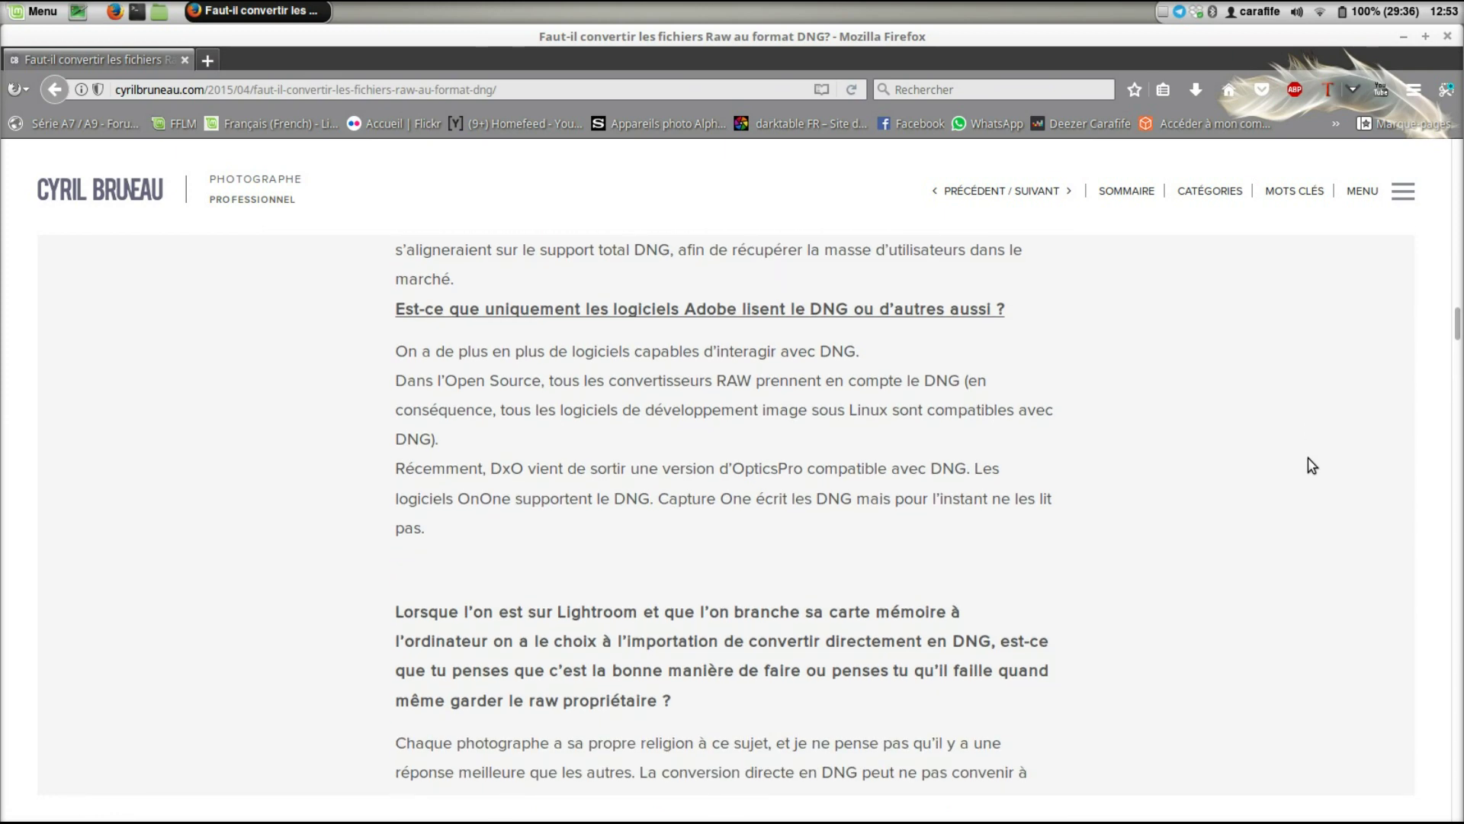
scroll(1308, 458, "down", 2)
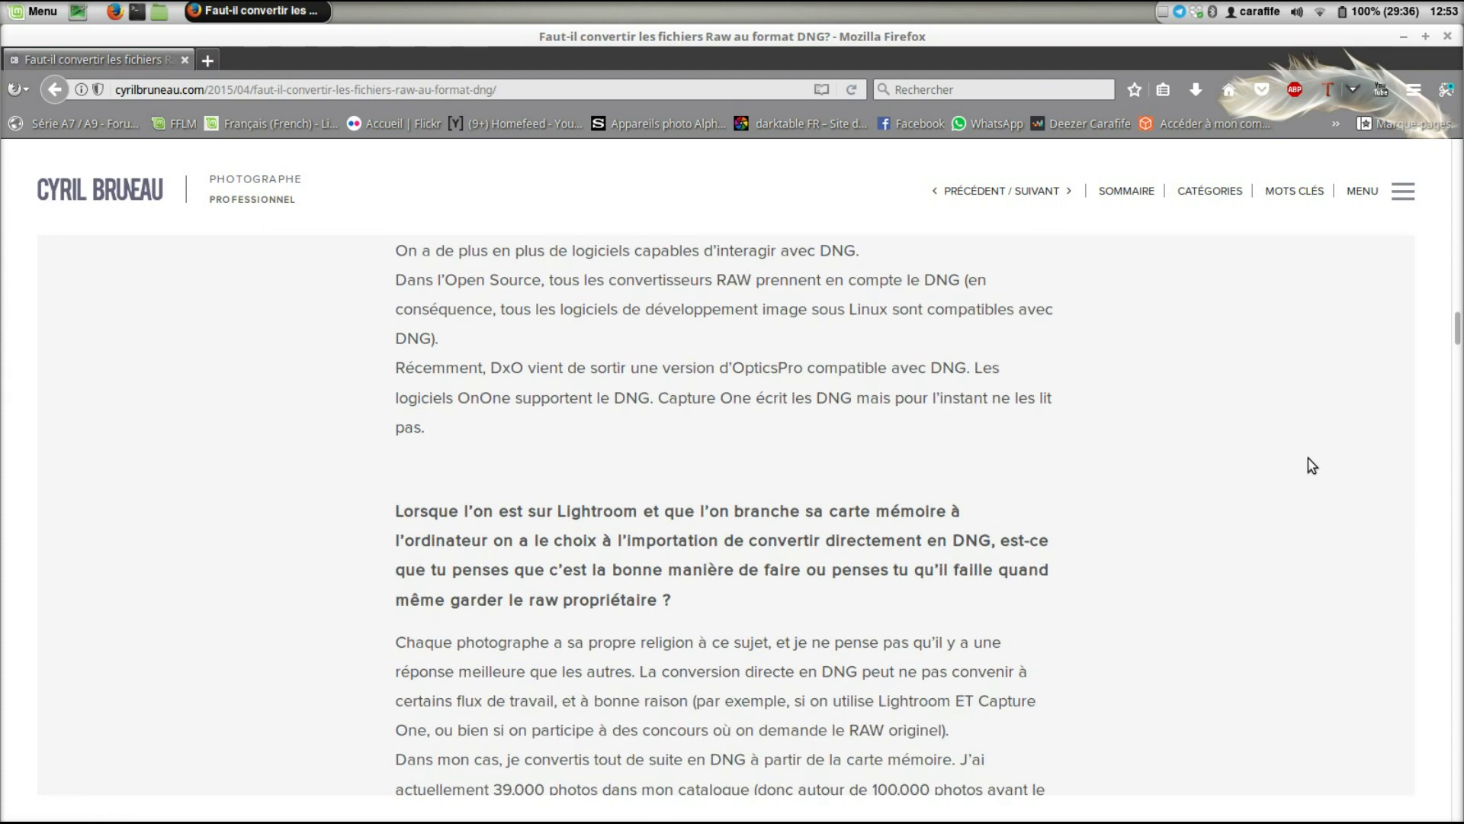
scroll(1307, 458, "down", 1)
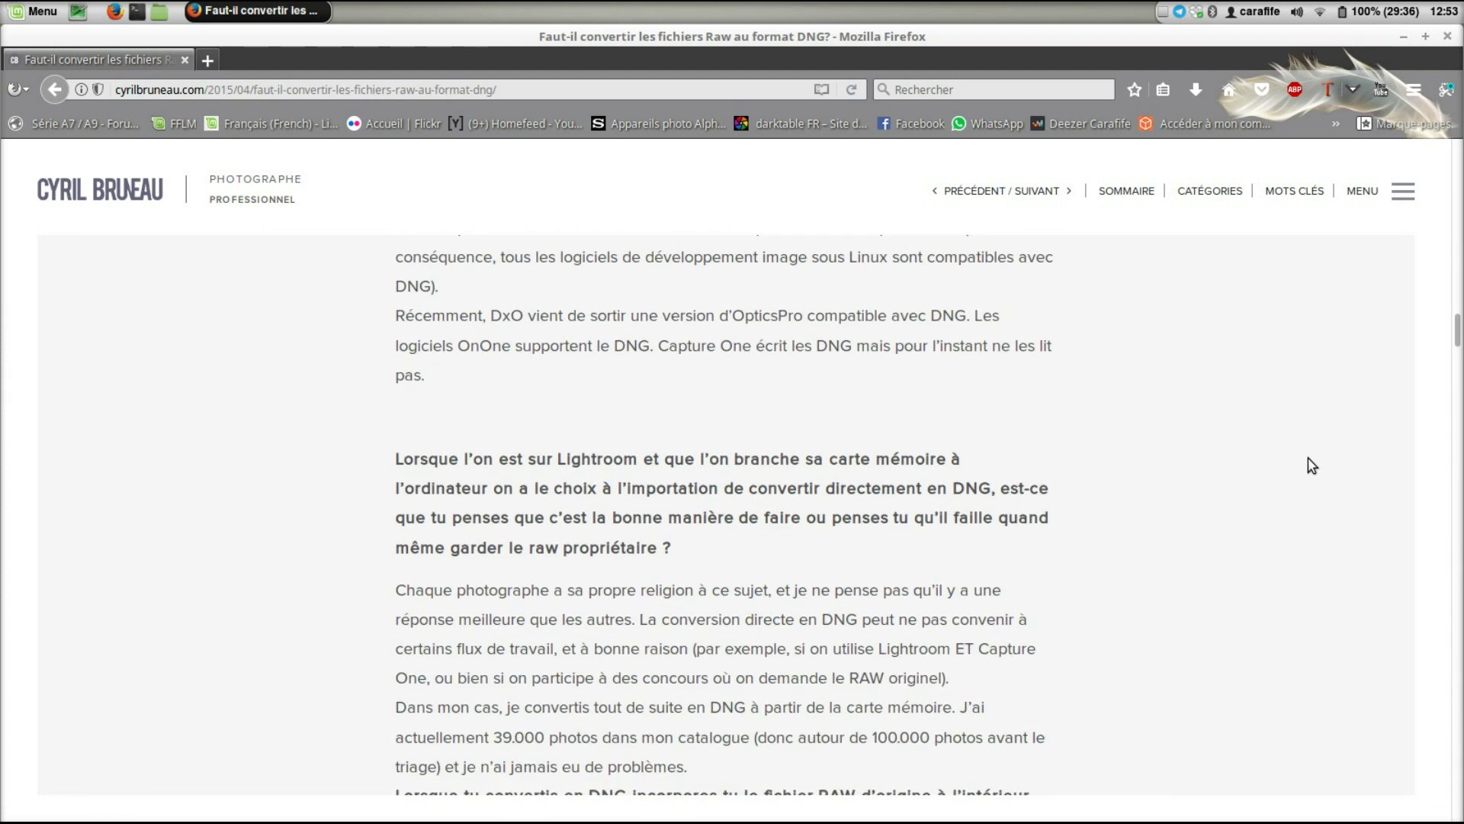